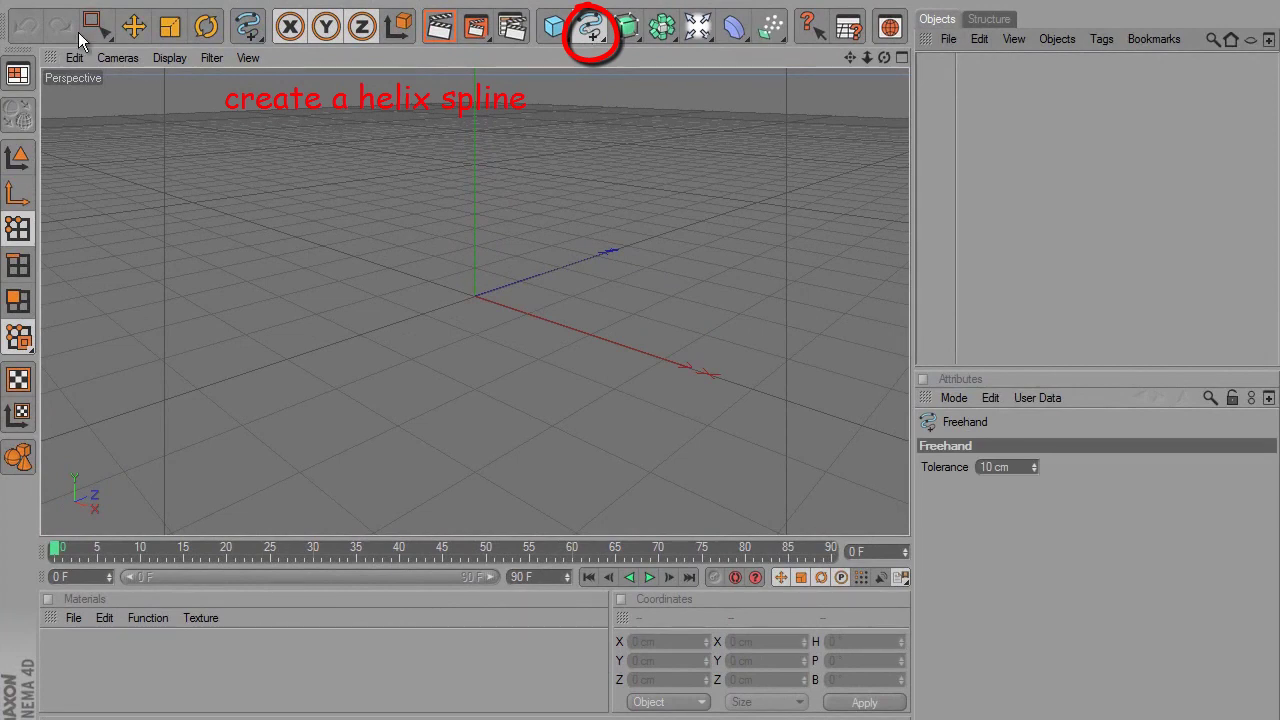
Create a helix spline with 100 cm start and end radii
left_click(590, 28)
left_click(626, 256)
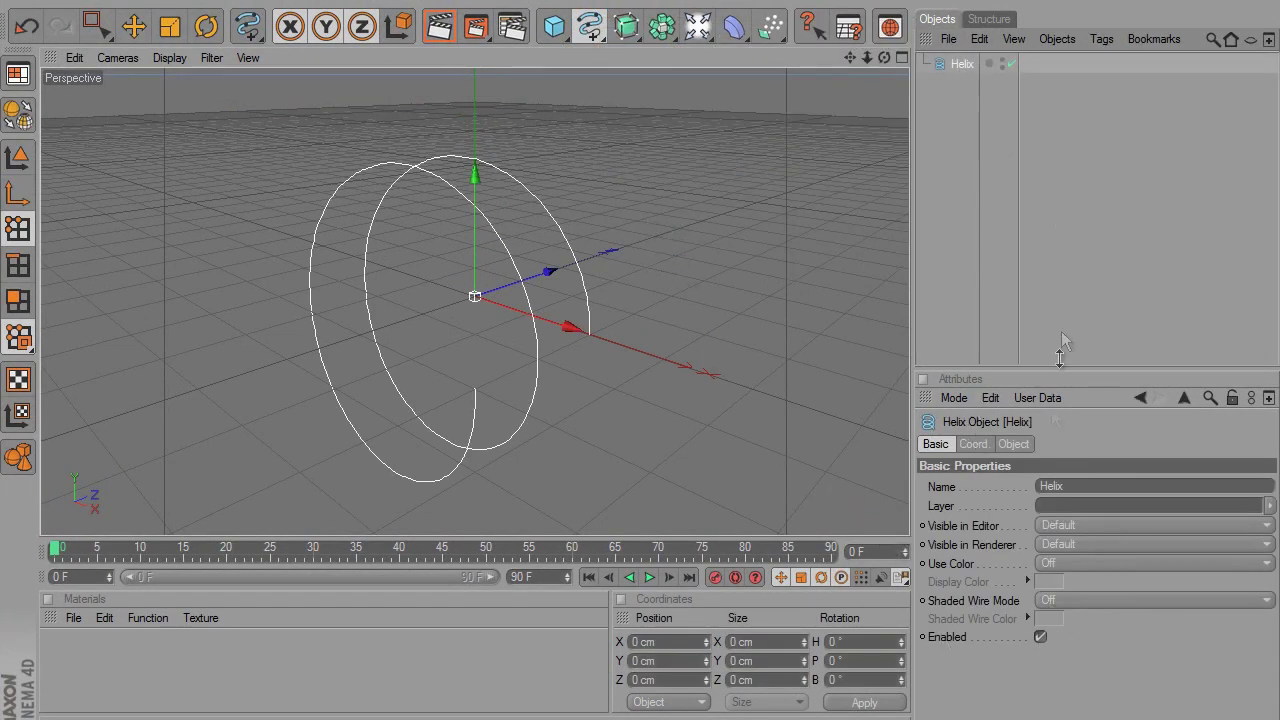
left_click(973, 443)
left_click(1013, 443)
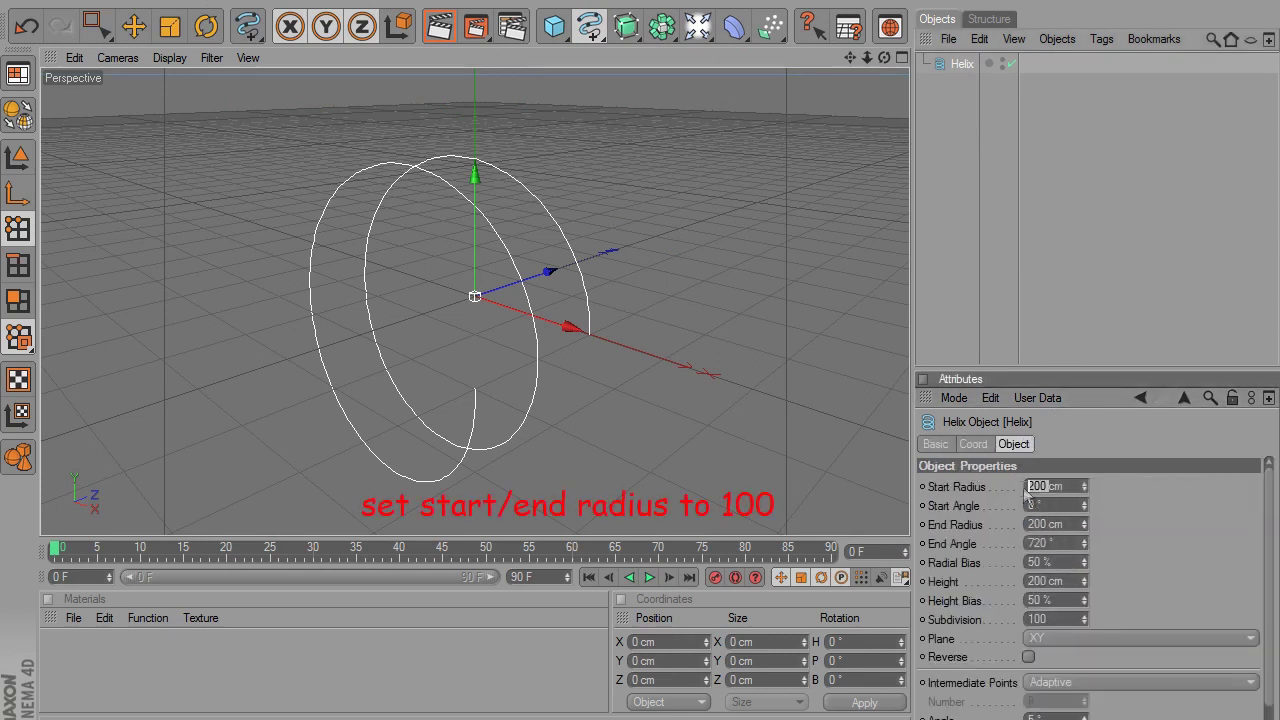
type("00")
left_click_drag(1048, 524, 1029, 524)
type("100")
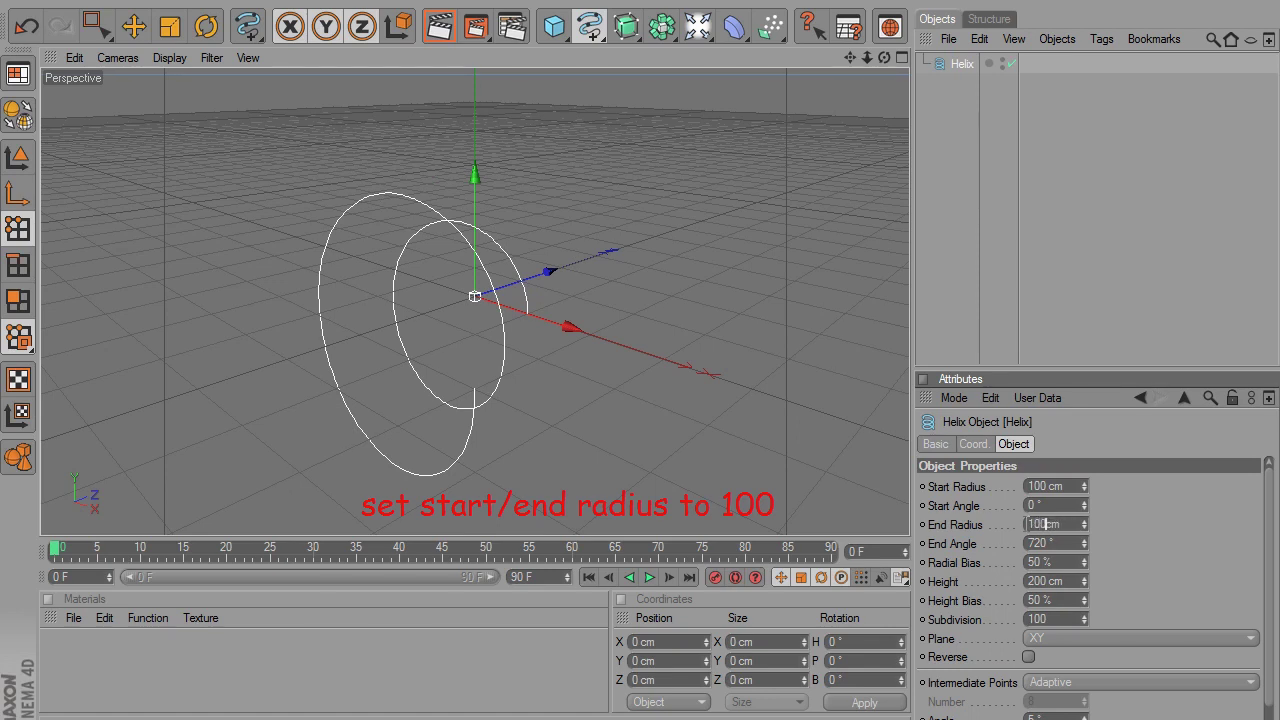
key("Return")
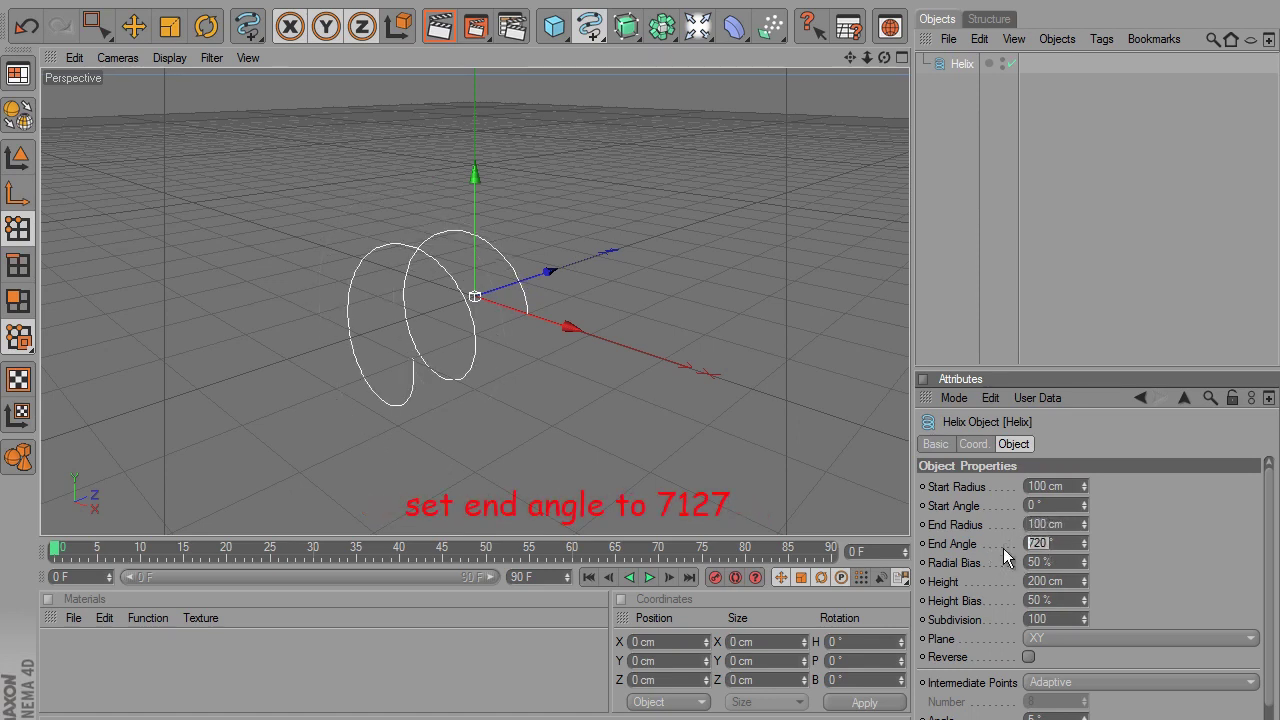
Give the helix a 7127° end angle and 2060 cm height, standing on the XZ plane
type("7127")
key("Return")
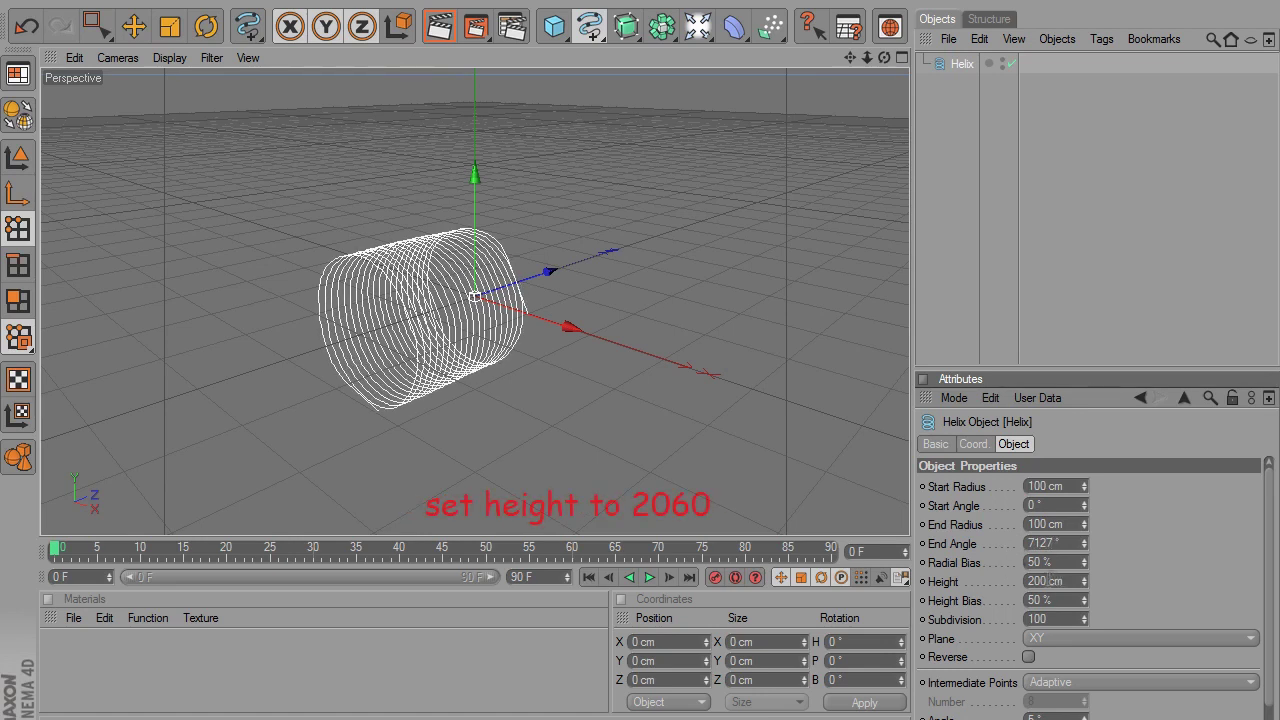
type("2060")
key("Return")
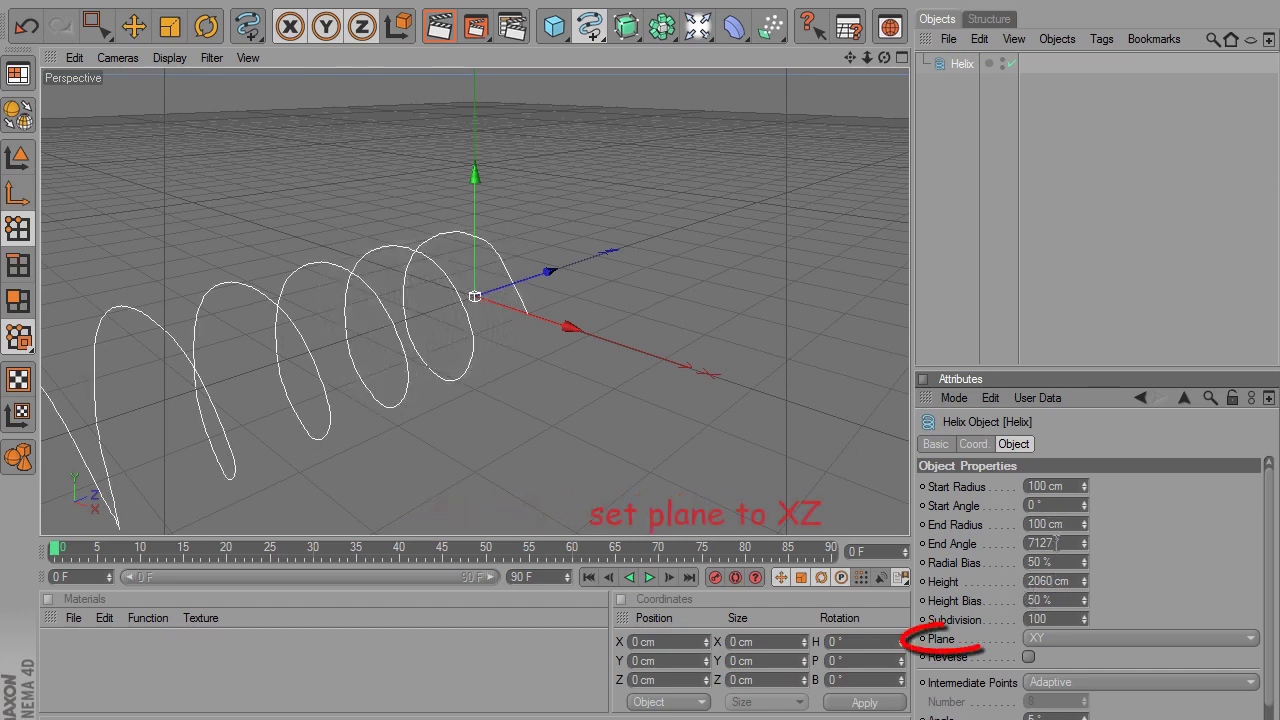
left_click(1172, 638)
left_click(1166, 691)
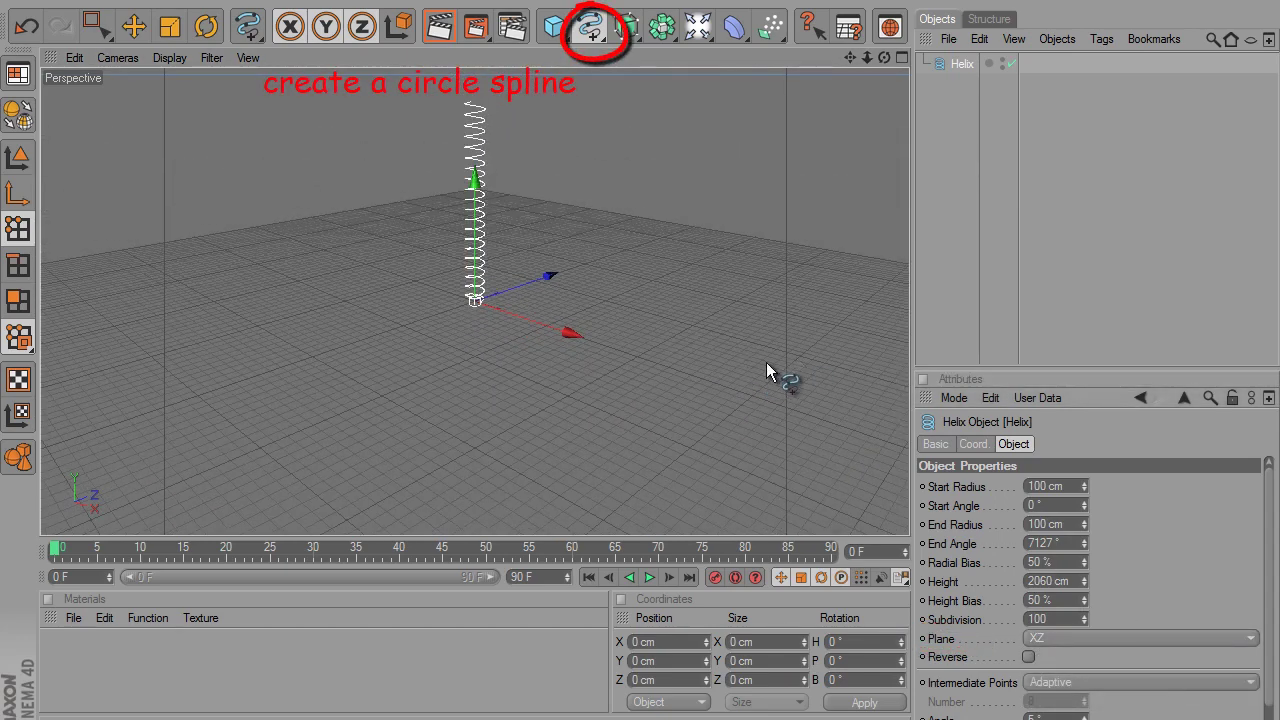
Create a circle spline with a 20 cm radius
left_click(590, 28)
left_click(653, 121)
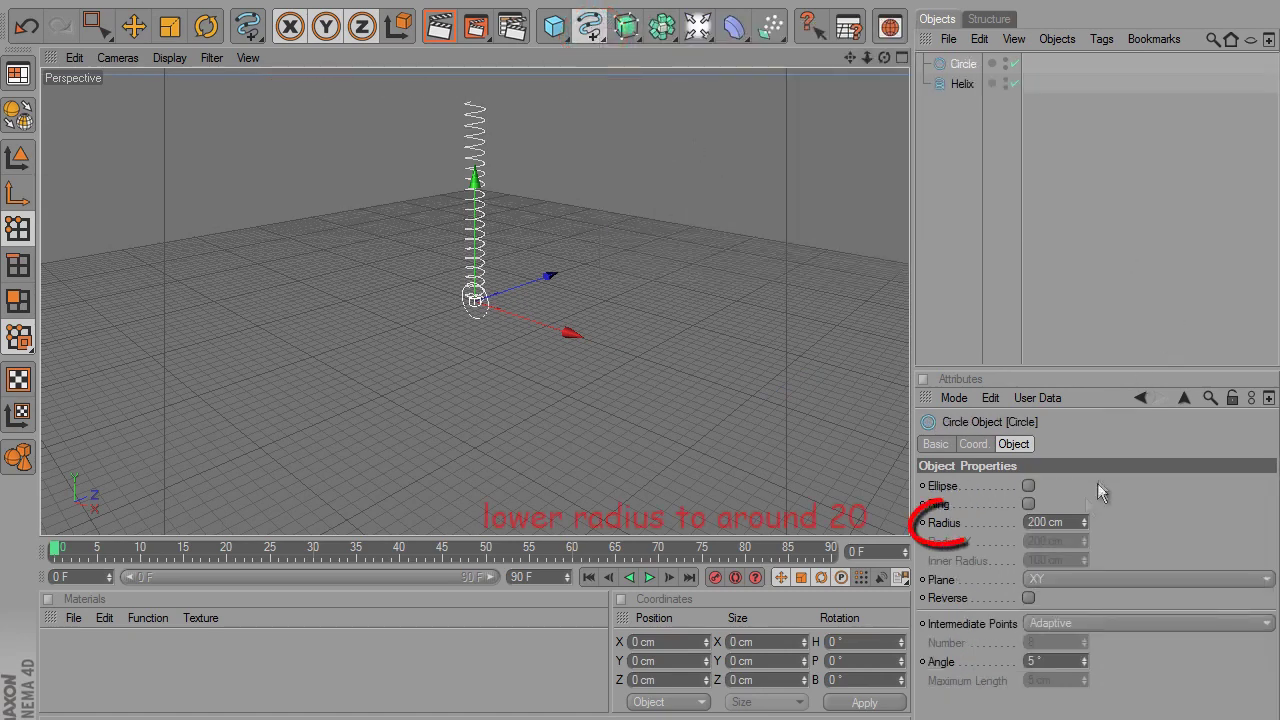
double_click(1040, 522)
type("20")
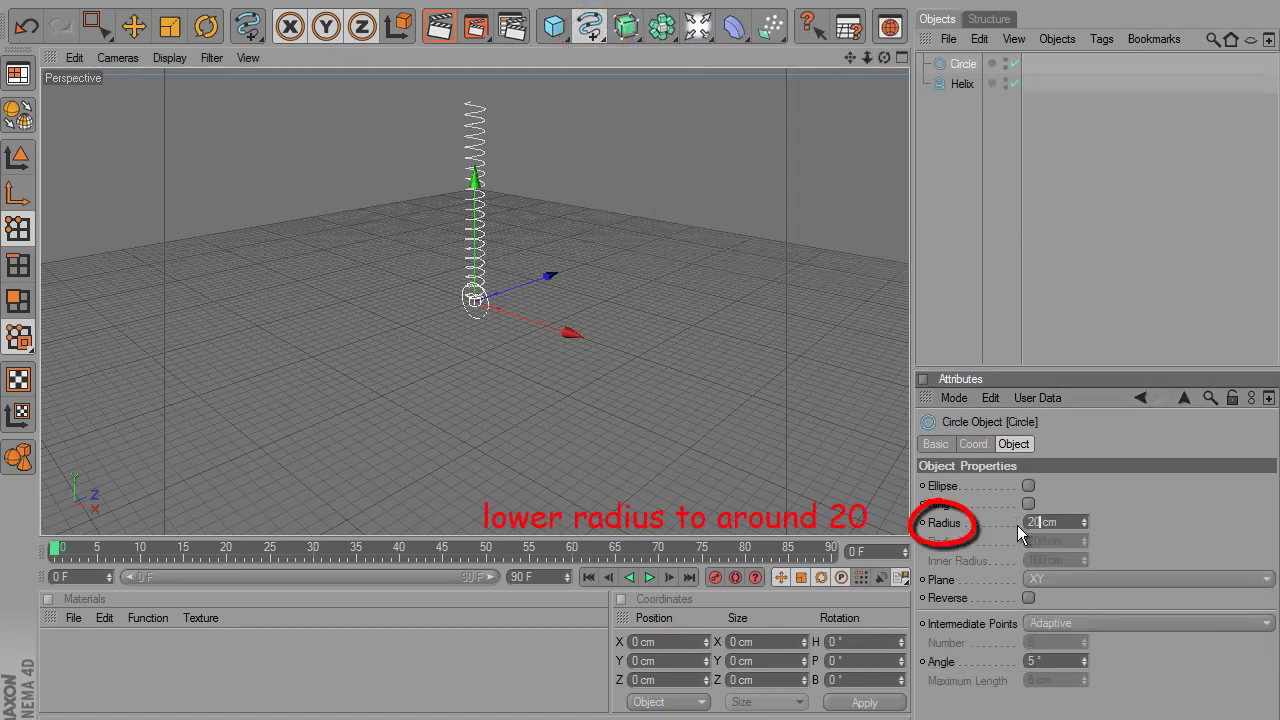
key("Return")
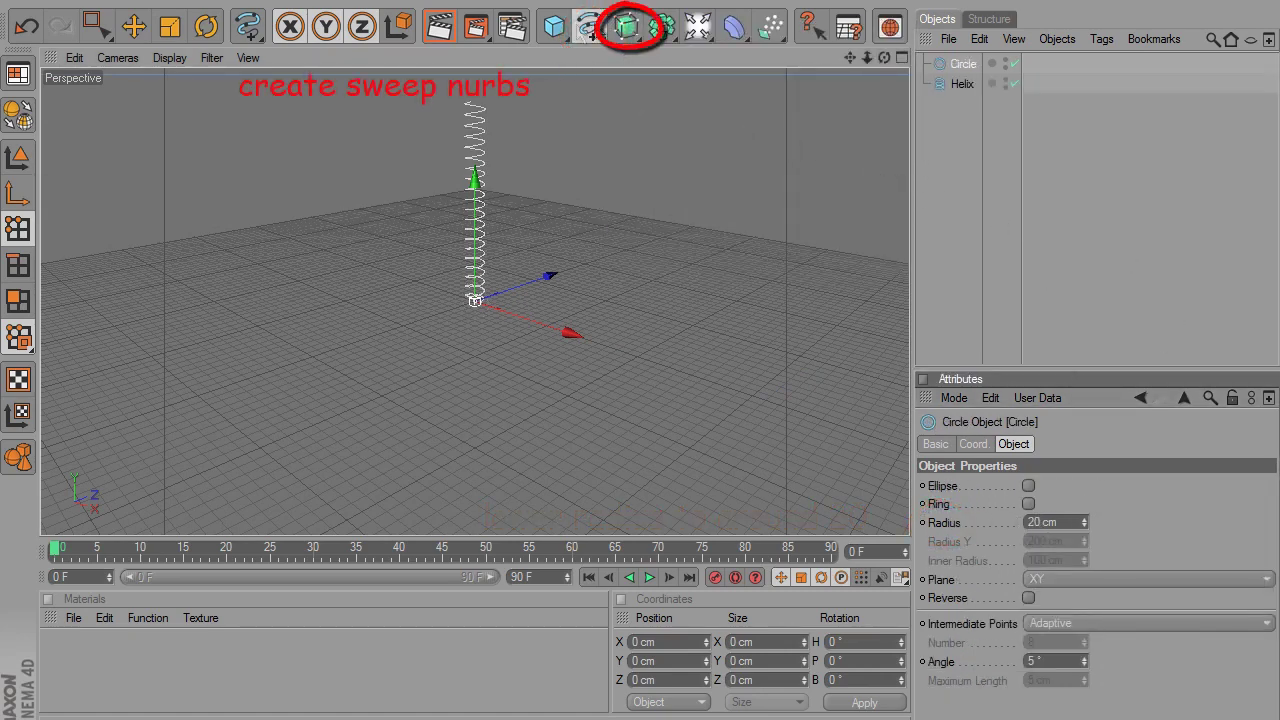
Add a Sweep NURBS and nest the Helix inside it
left_click(626, 27)
left_click(690, 114)
left_click_drag(961, 104, 980, 64)
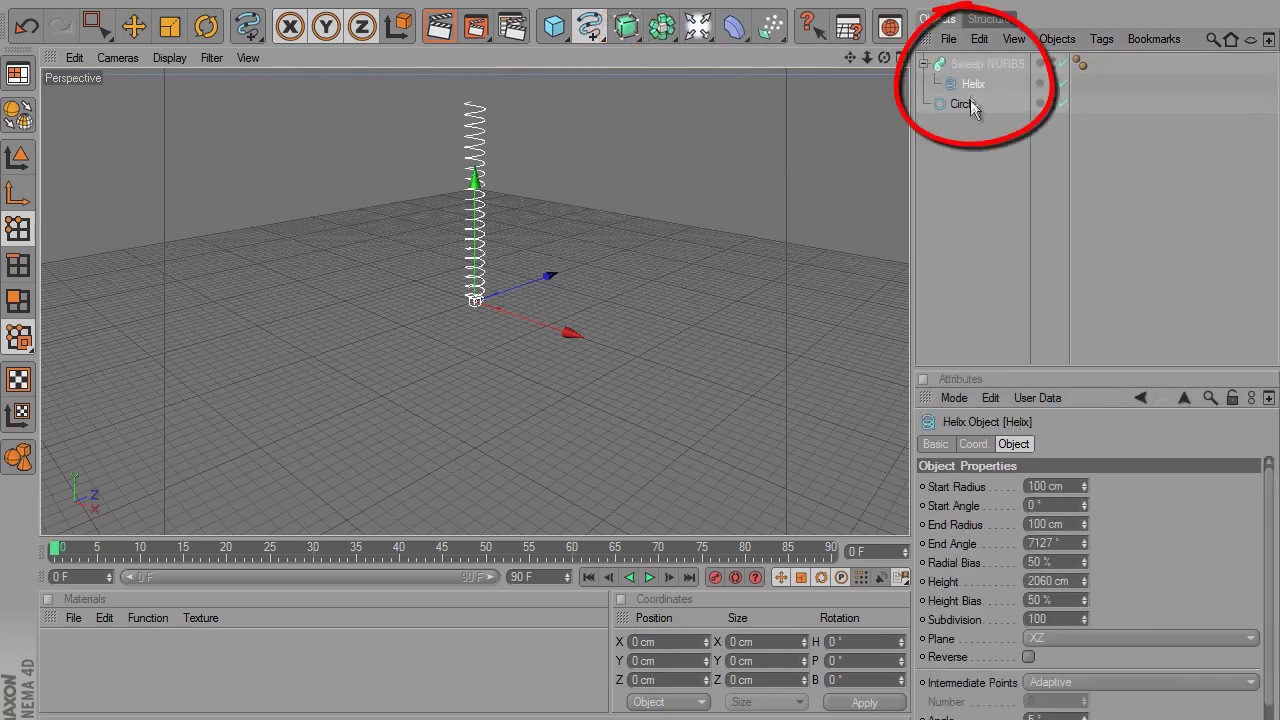
Add a Bend deformer sized 470 × 1290 × 470 cm
left_click(733, 29)
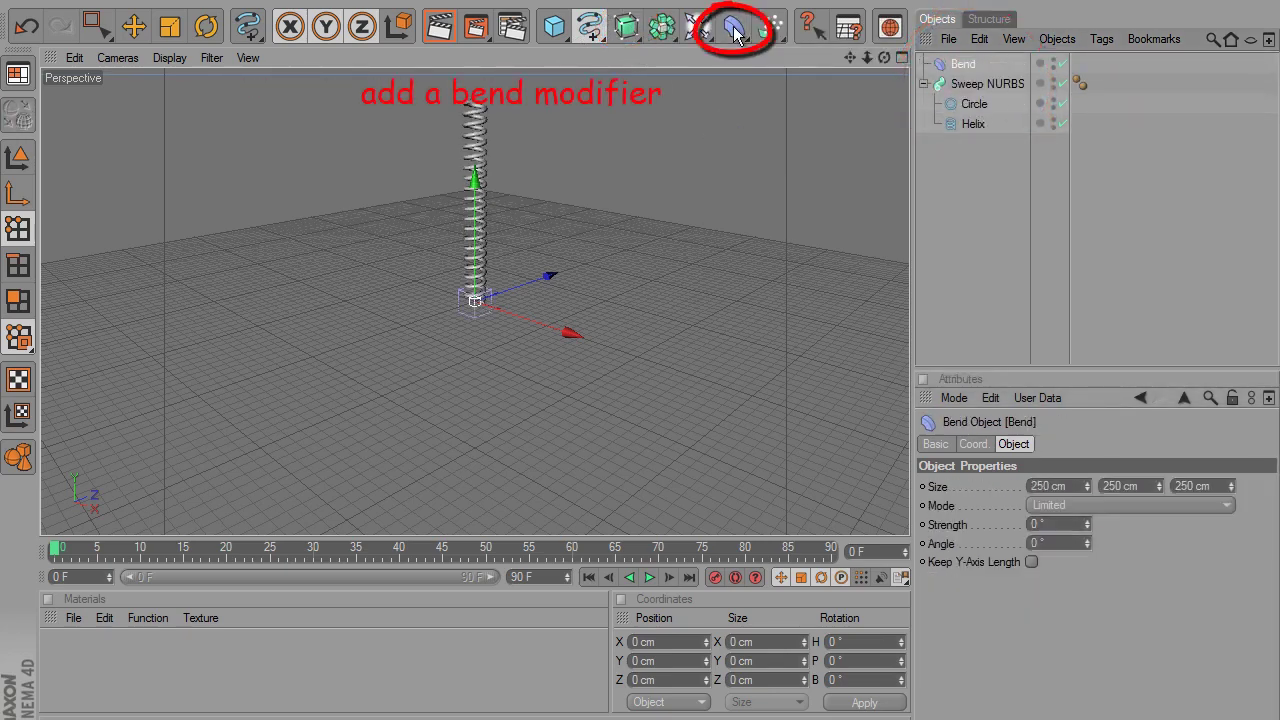
double_click(1050, 486)
type("470")
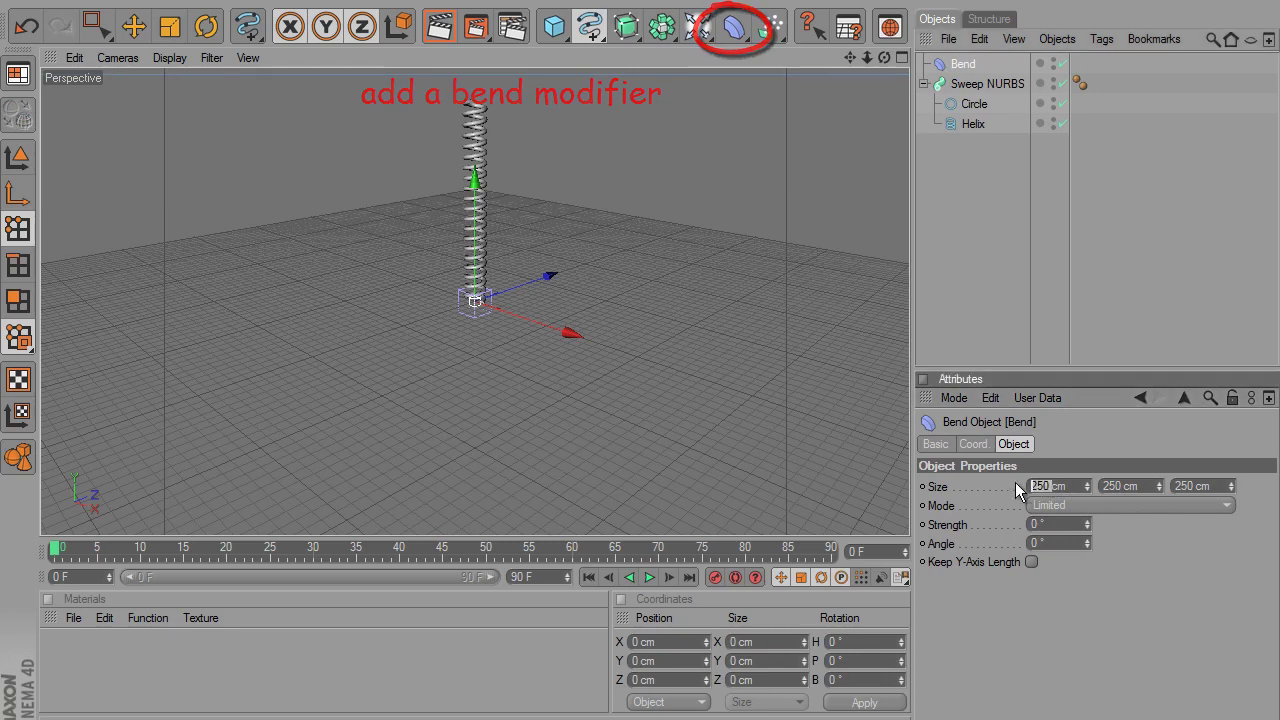
key("Return")
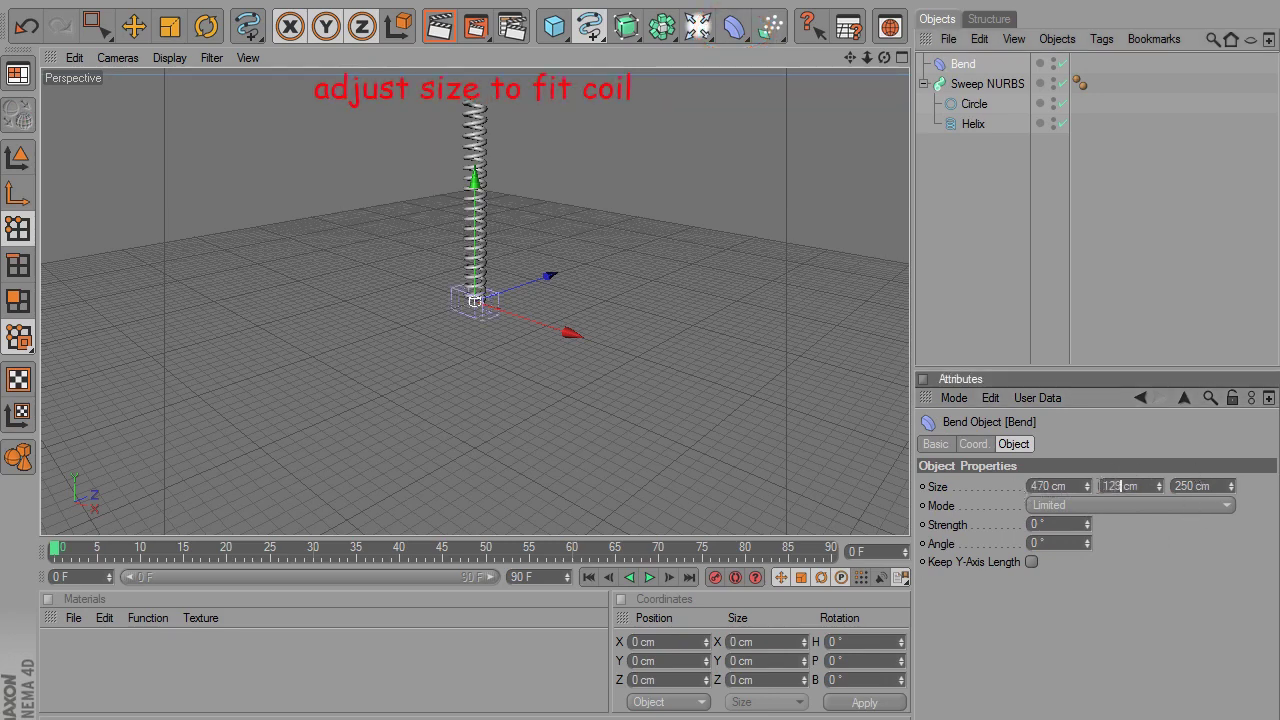
key("Return")
double_click(1185, 486)
type("47")
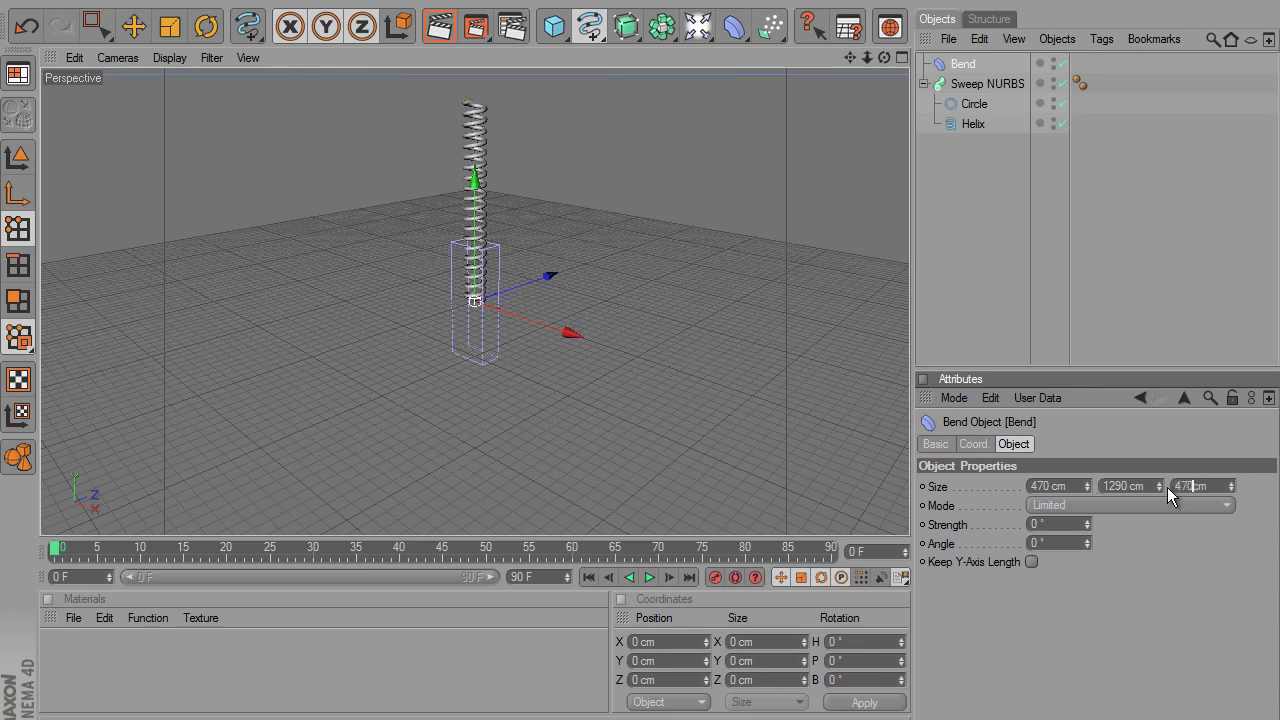
key("Return")
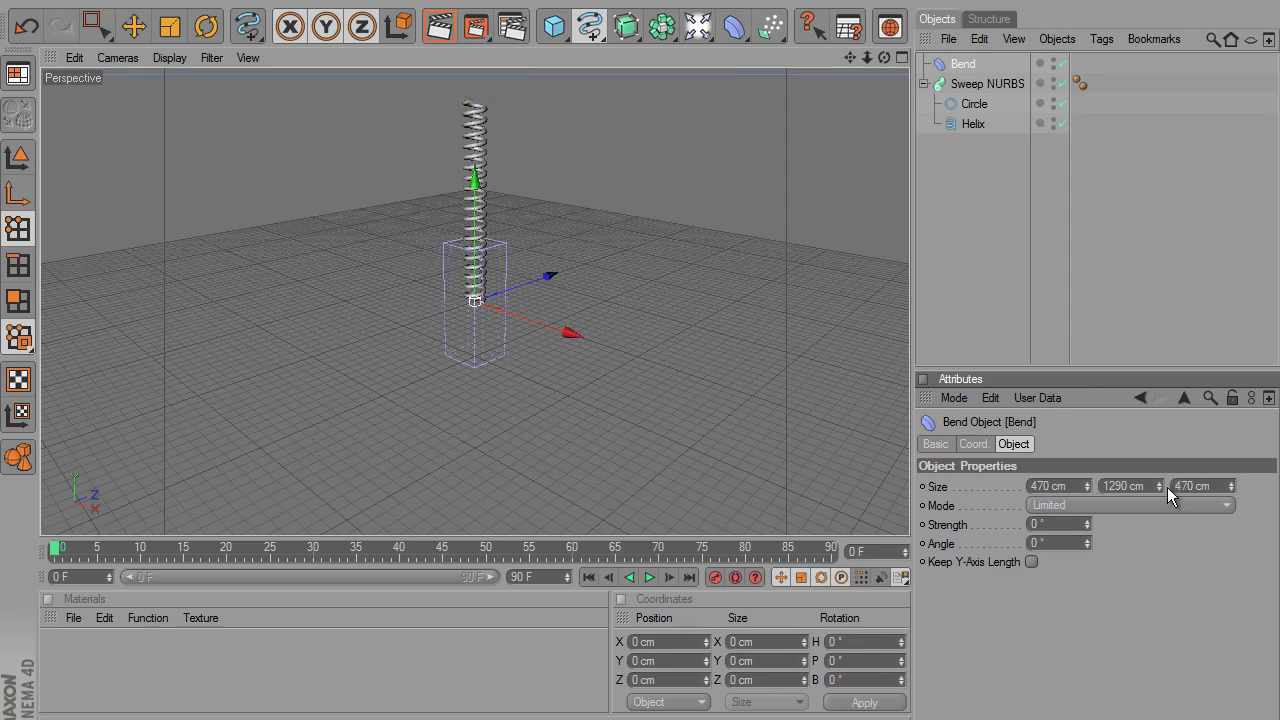
In Top view, narrow the Bend to 256 × 1290 × 258 cm to fit the coil
key("e")
middle_click(904, 240)
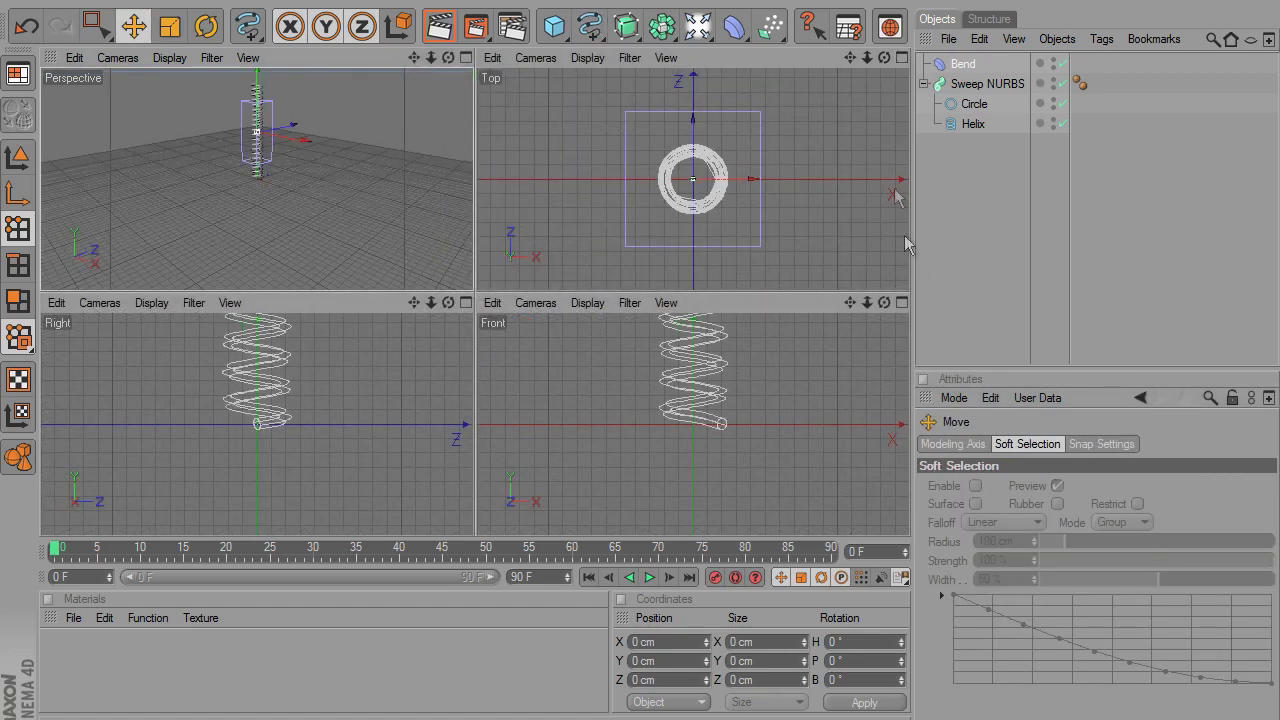
left_click(903, 60)
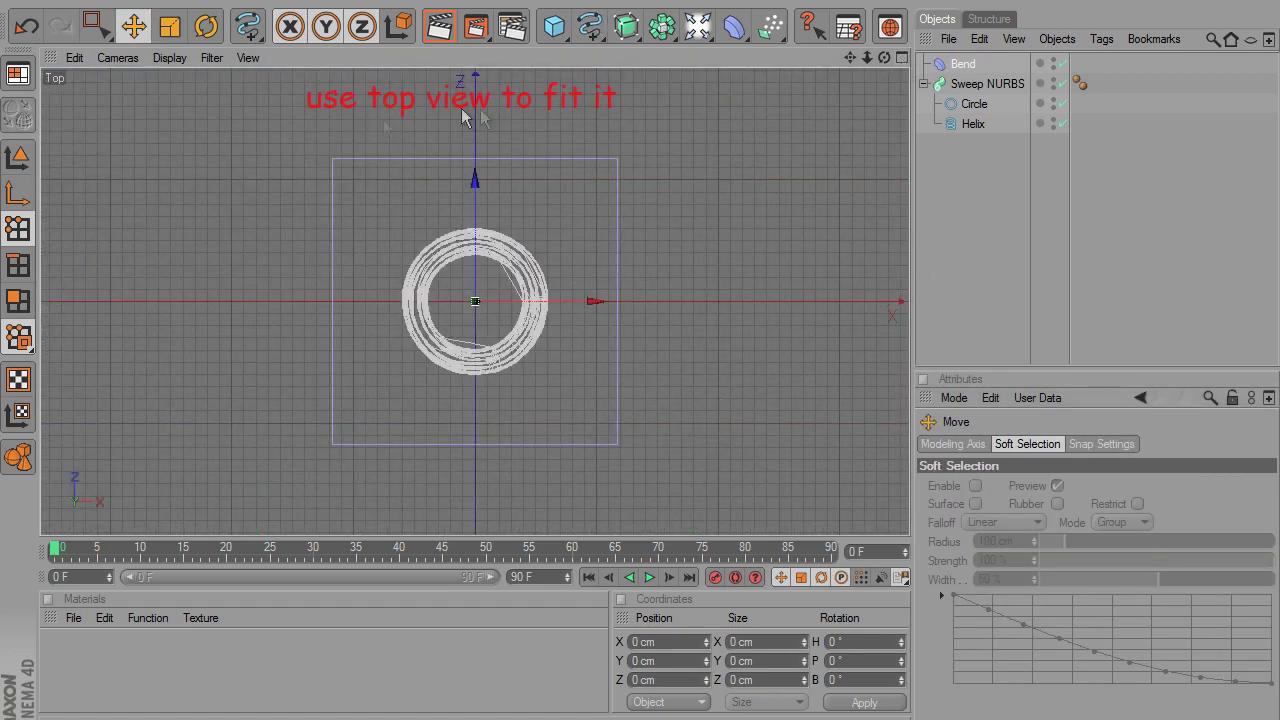
left_click(962, 64)
left_click_drag(1087, 486, 1088, 494)
left_click_drag(1231, 486, 1231, 490)
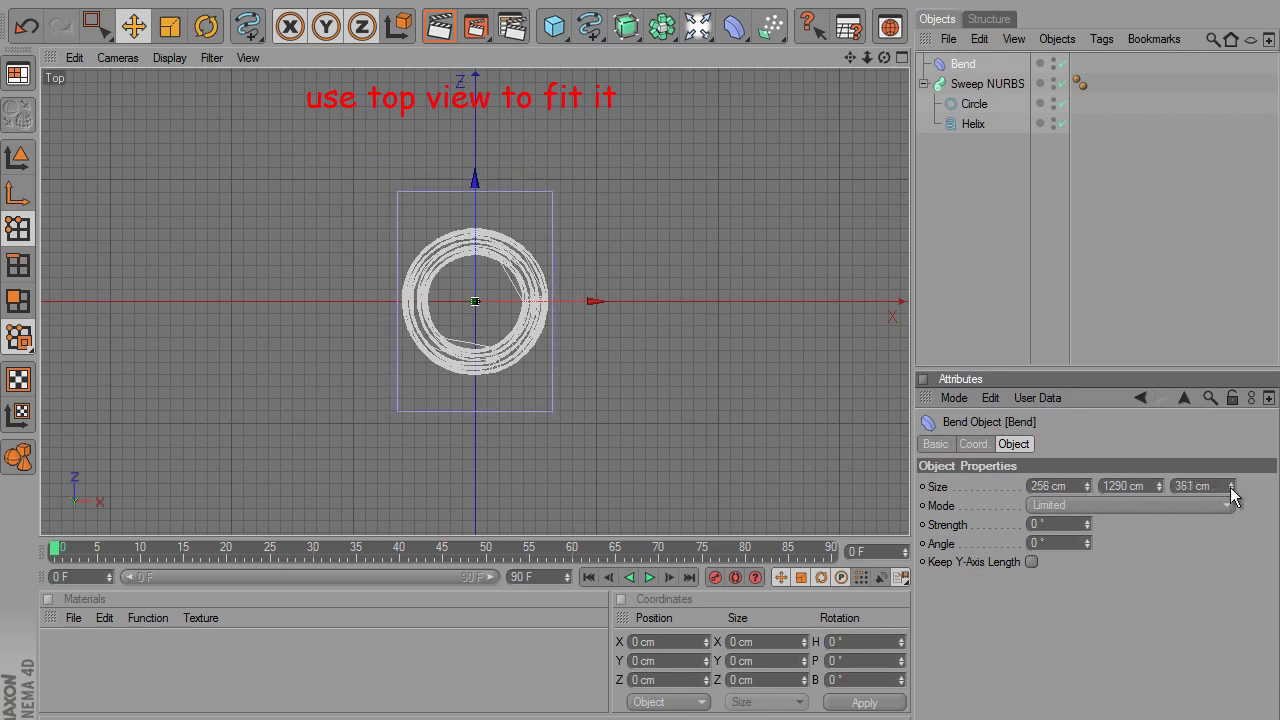
In the perspective view, set the bend strength to 200°
left_click(901, 57)
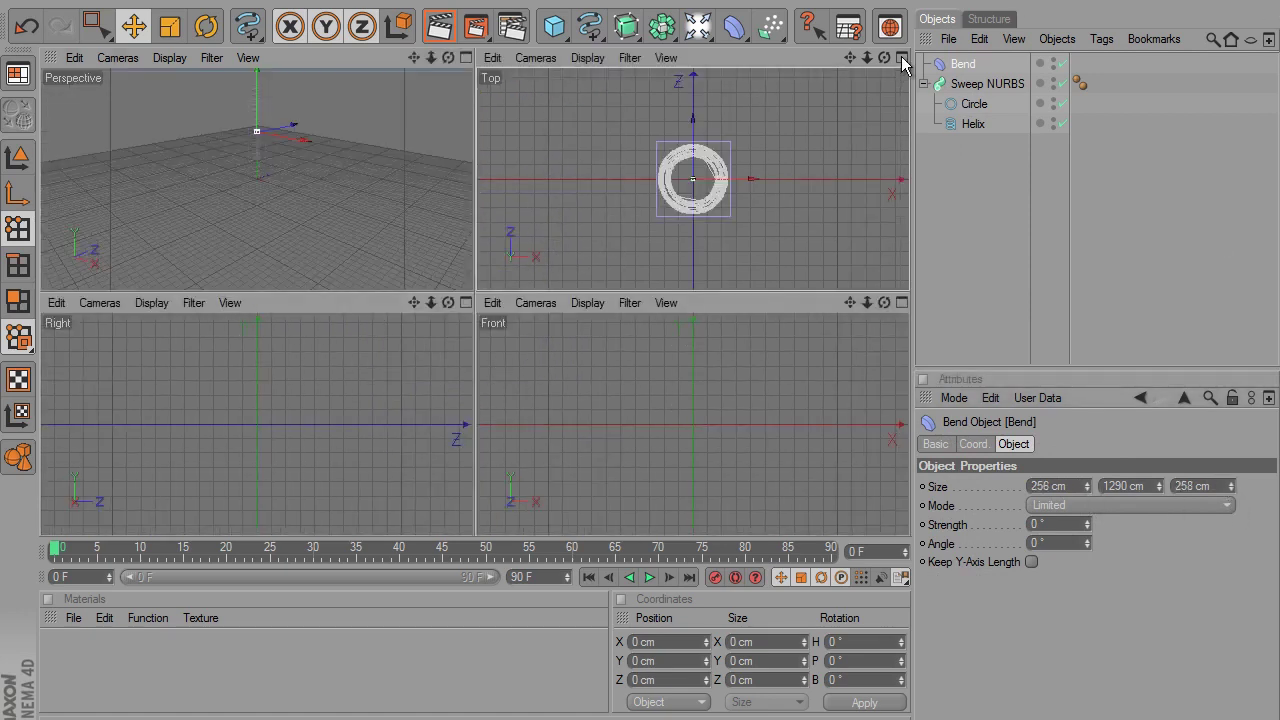
left_click(469, 58)
left_click(1040, 524)
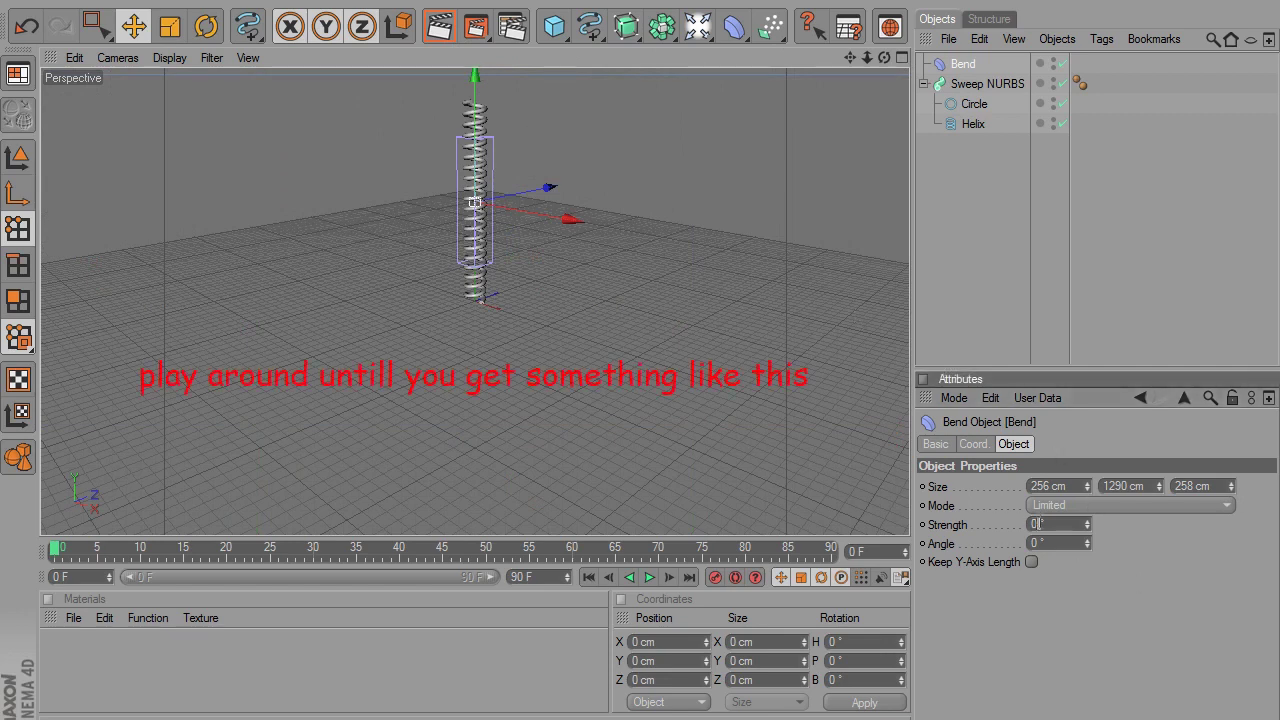
type("200")
key("Return")
Undo the strength, move Bend into the Sweep NURBS, and set 200° strength
key("ctrl+z")
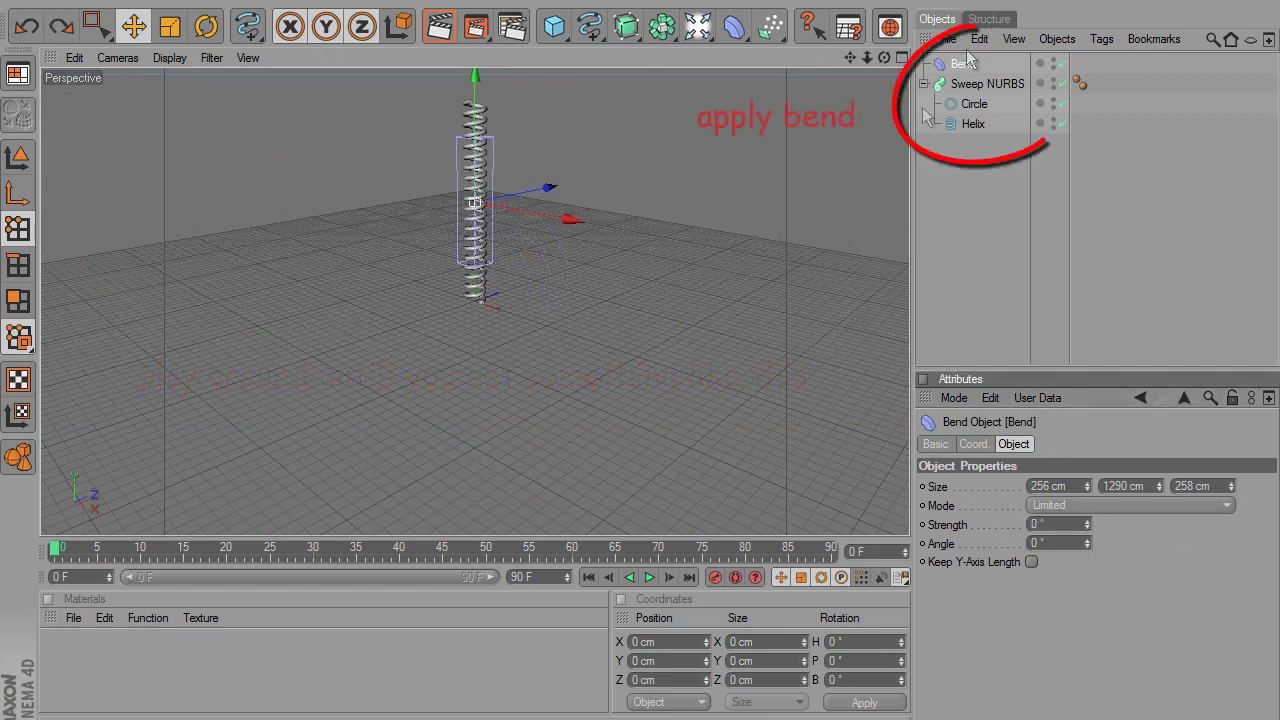
left_click_drag(962, 64, 972, 86)
left_click(1041, 524)
type("200")
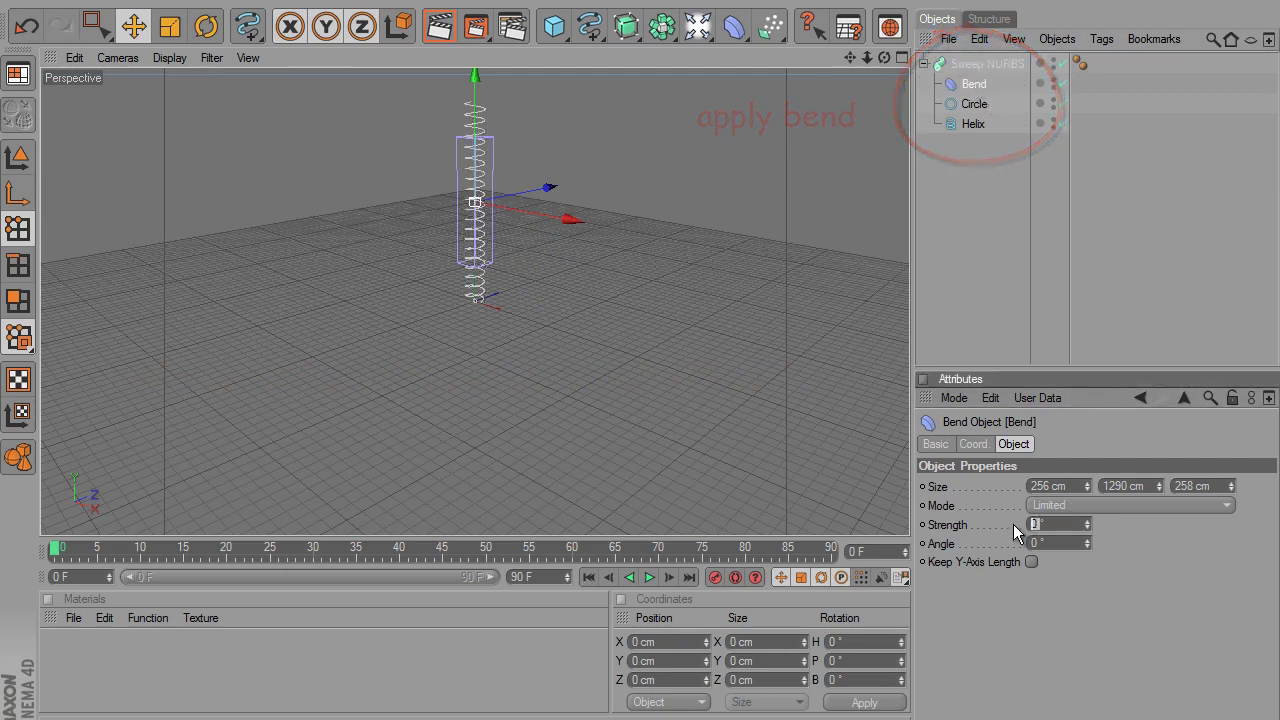
key("Return")
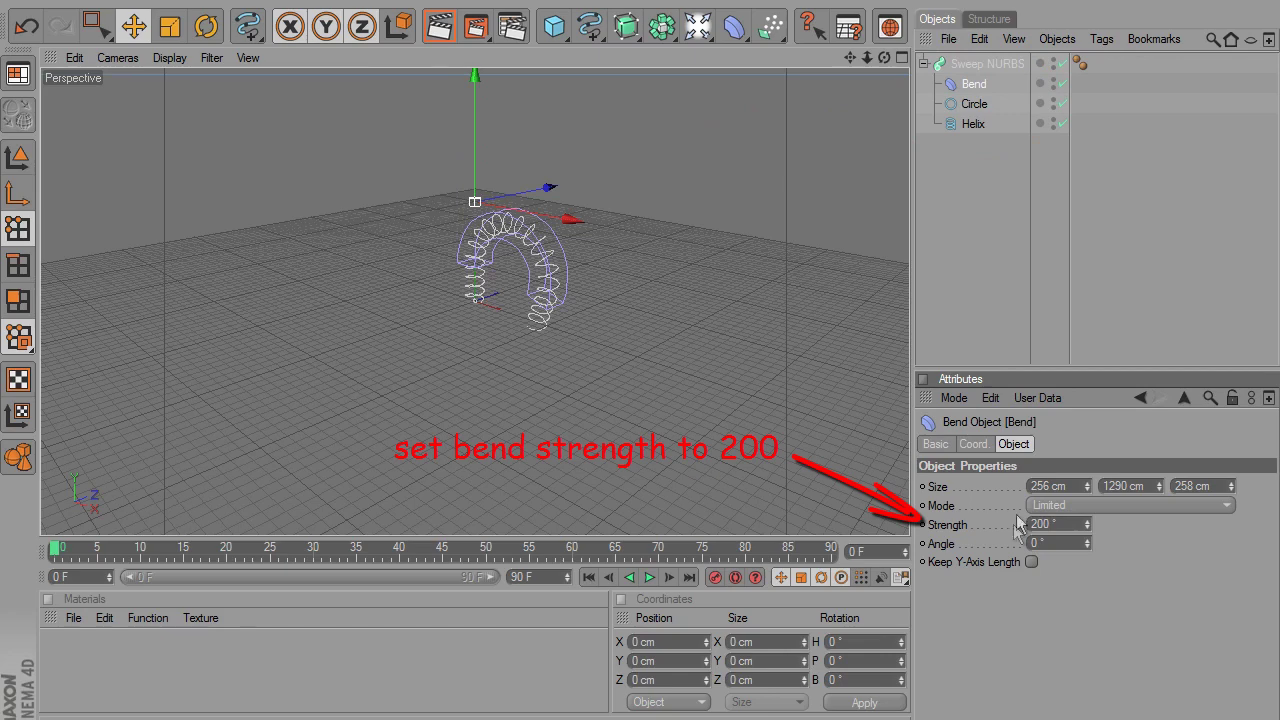
Order the sweep's children Circle, Helix, Bend and enable Keep Length on the Bend
left_click_drag(975, 123, 975, 64)
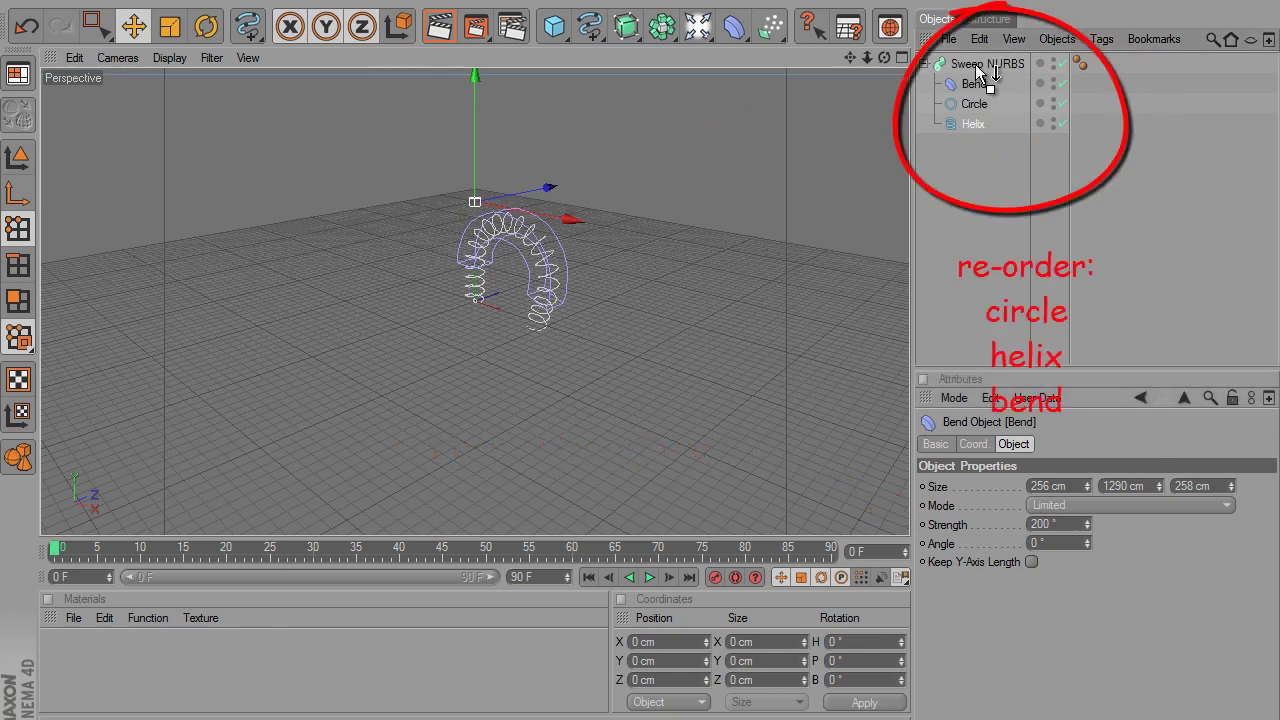
left_click_drag(972, 125, 977, 63)
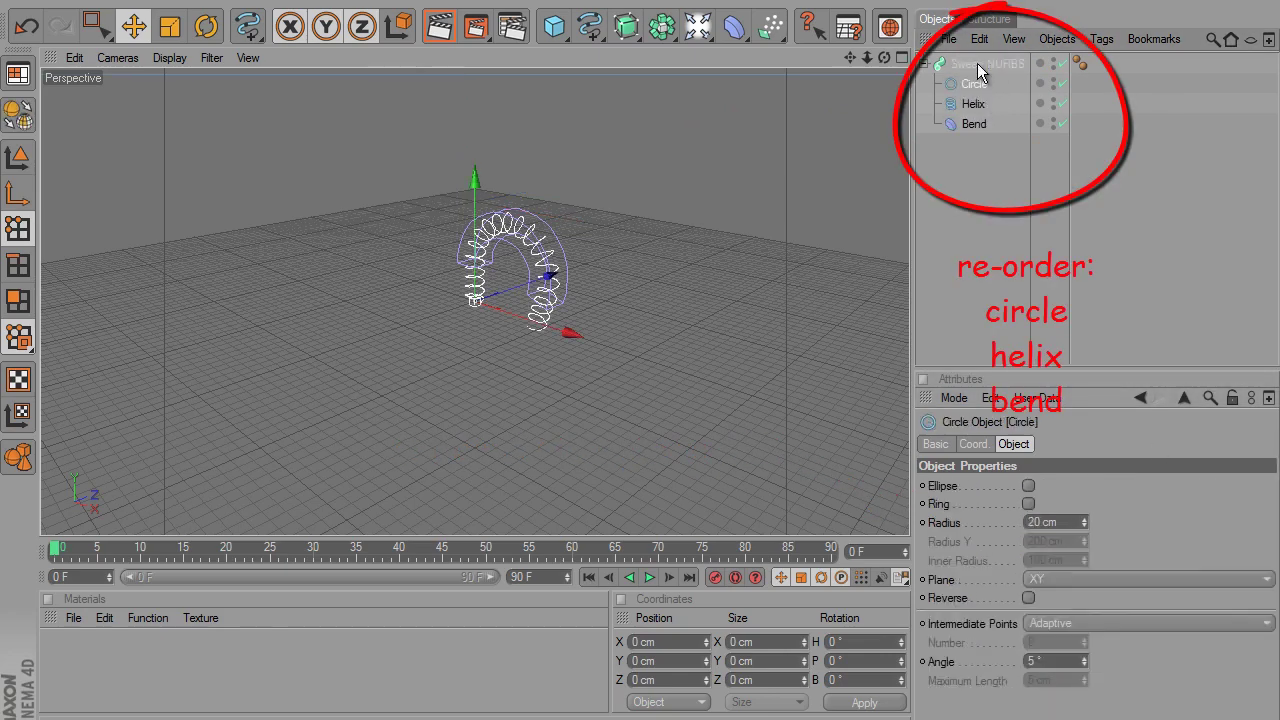
left_click(975, 124)
left_click(1031, 562)
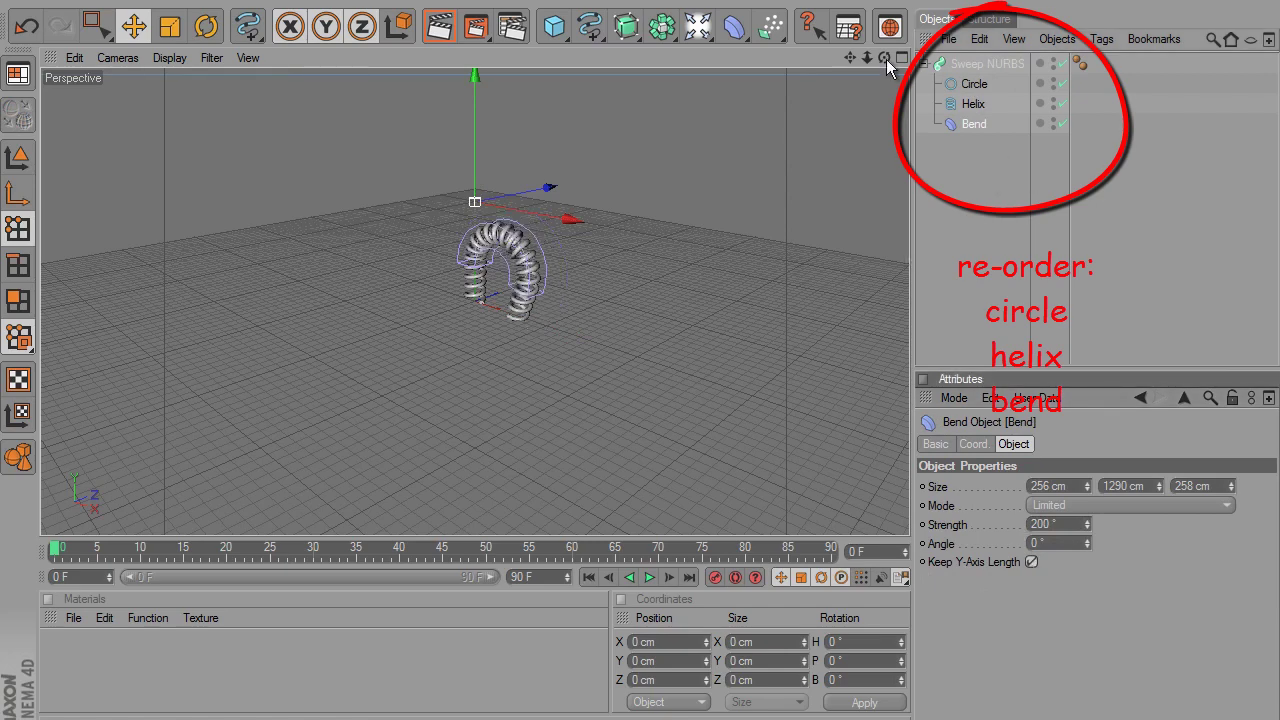
Add a cylinder primitive beside the arched coil
left_click_drag(886, 59, 641, 350)
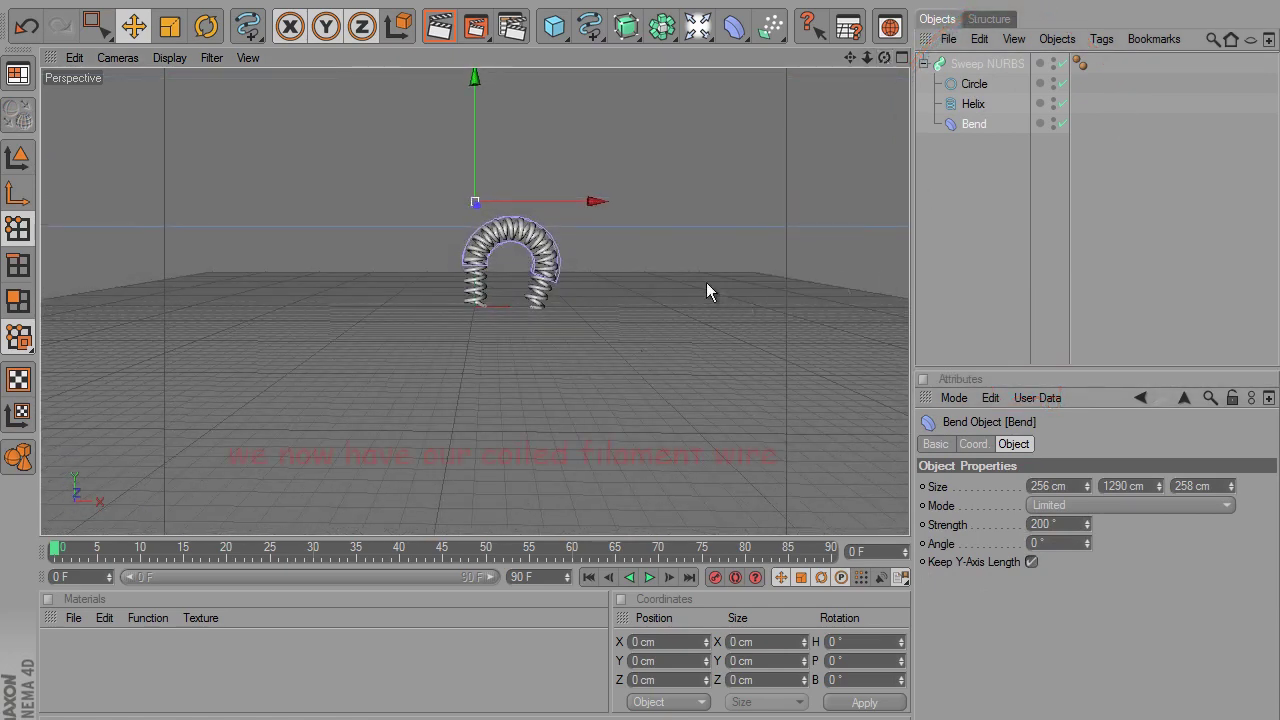
scroll(706, 291, "up", 5)
mouse_move(543, 349)
left_mouse_down("alt")
mouse_move(533, 364)
mouse_move(723, 354)
mouse_move(641, 345)
left_mouse_up("alt")
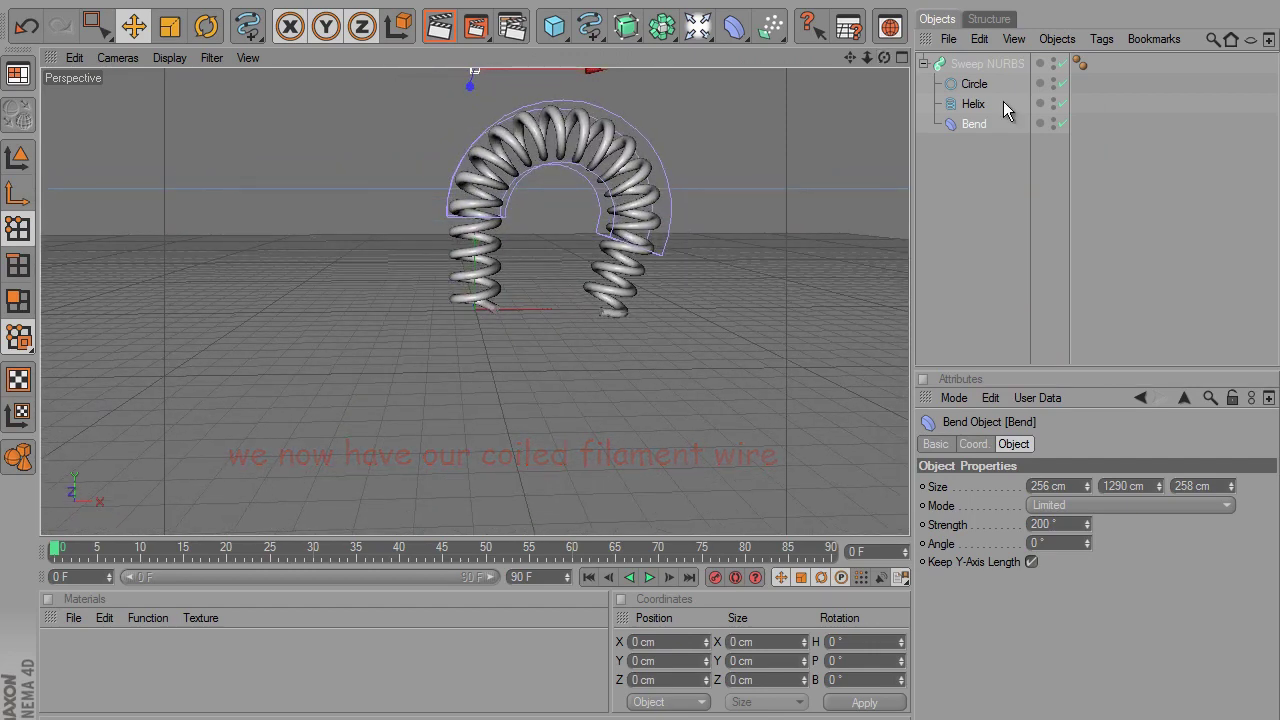
left_click_drag(554, 26, 908, 46)
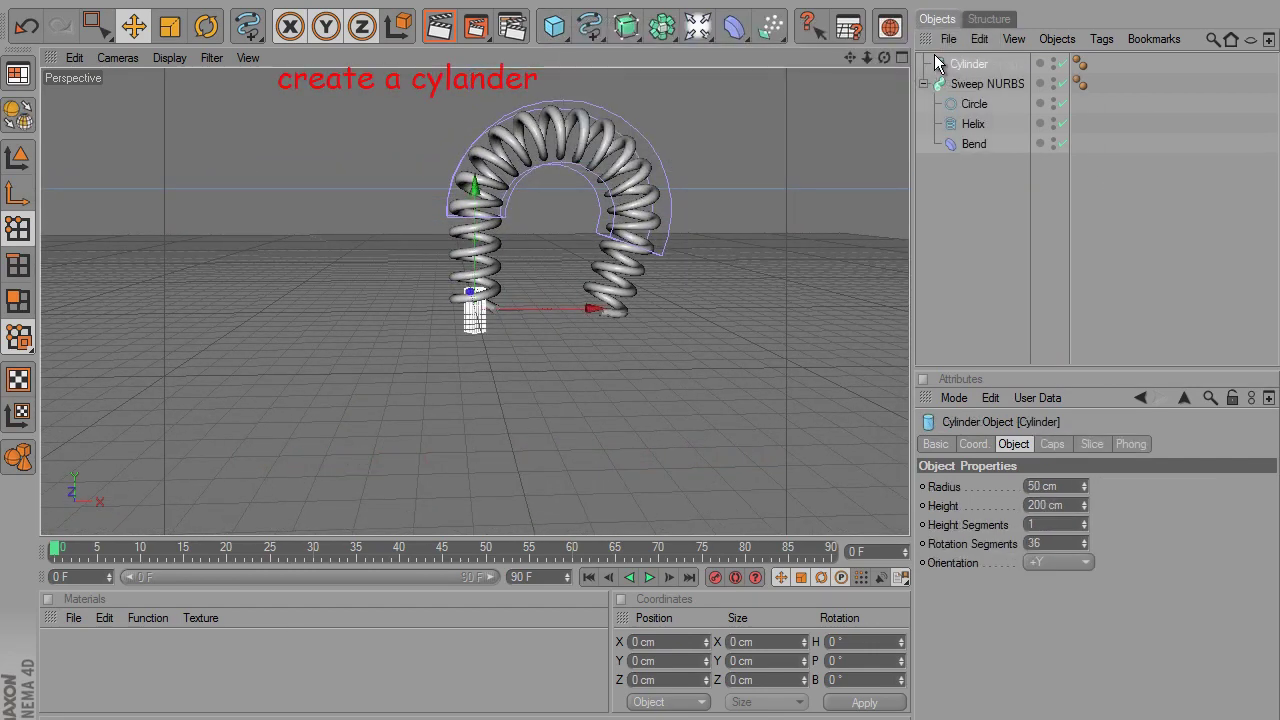
Make the cylinder 30 cm radius and 2267 cm tall, and move it below the filament
double_click(1038, 486)
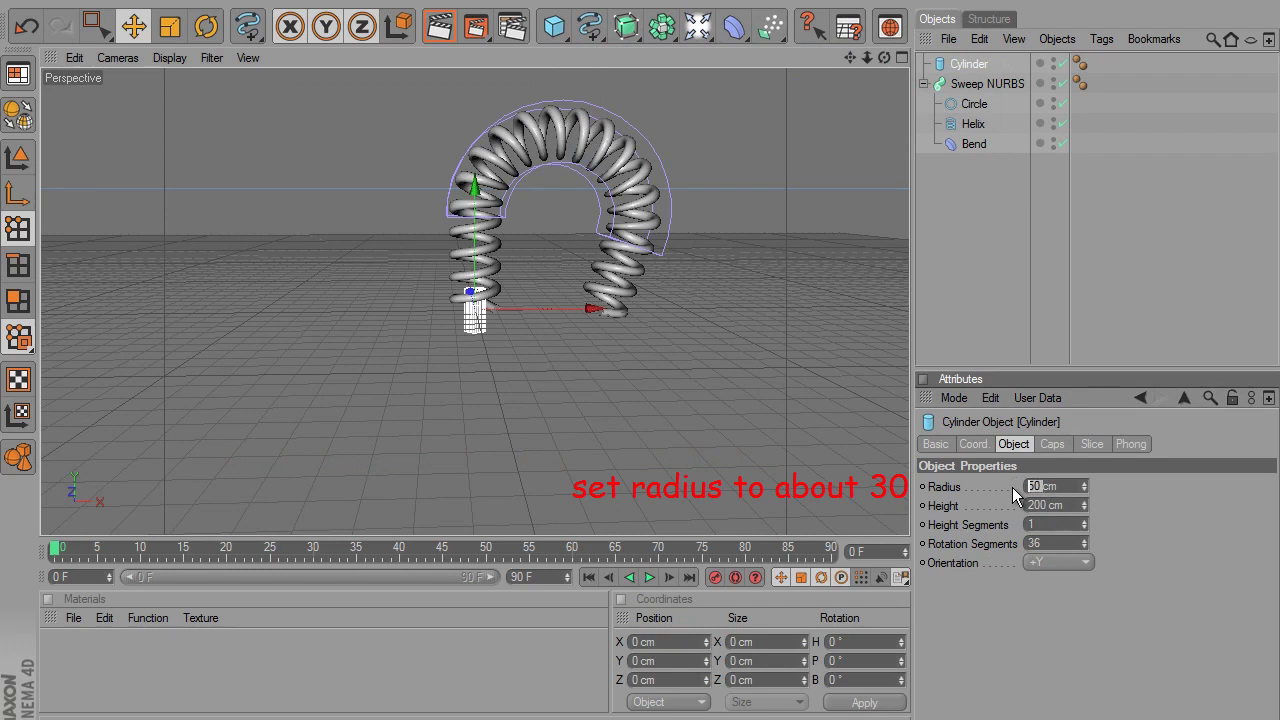
type("30")
key("Return")
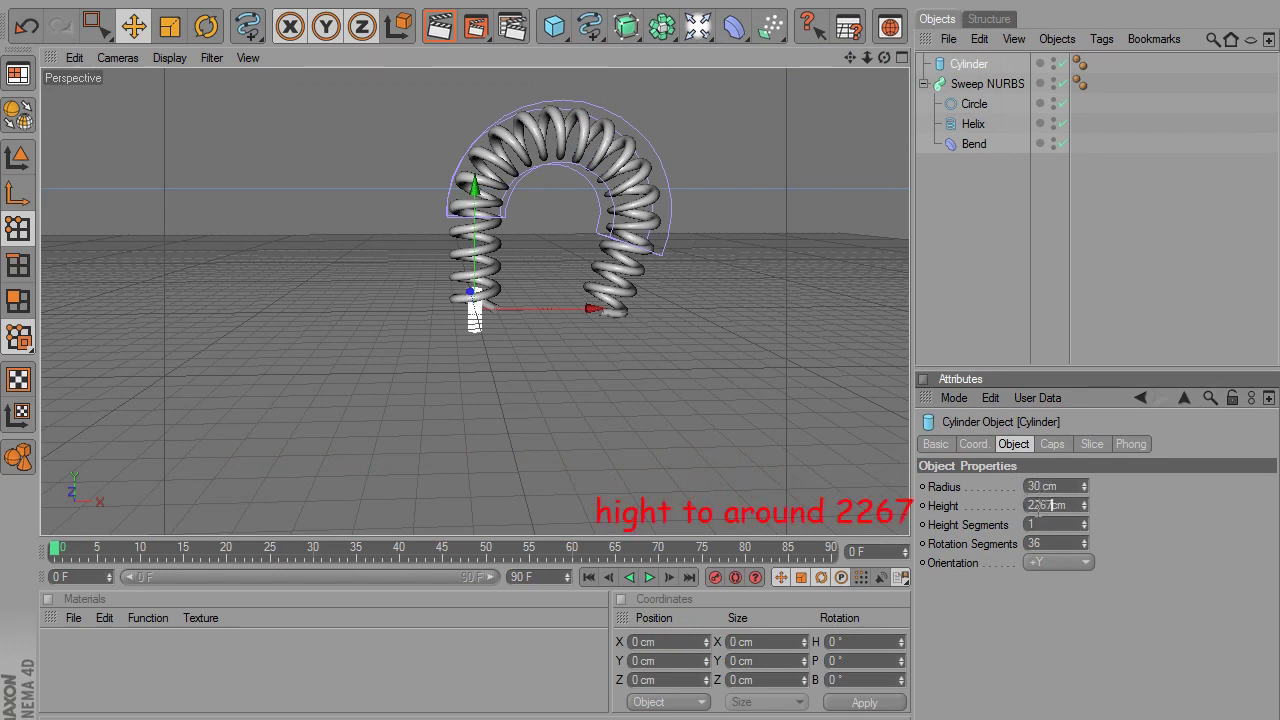
key("Return")
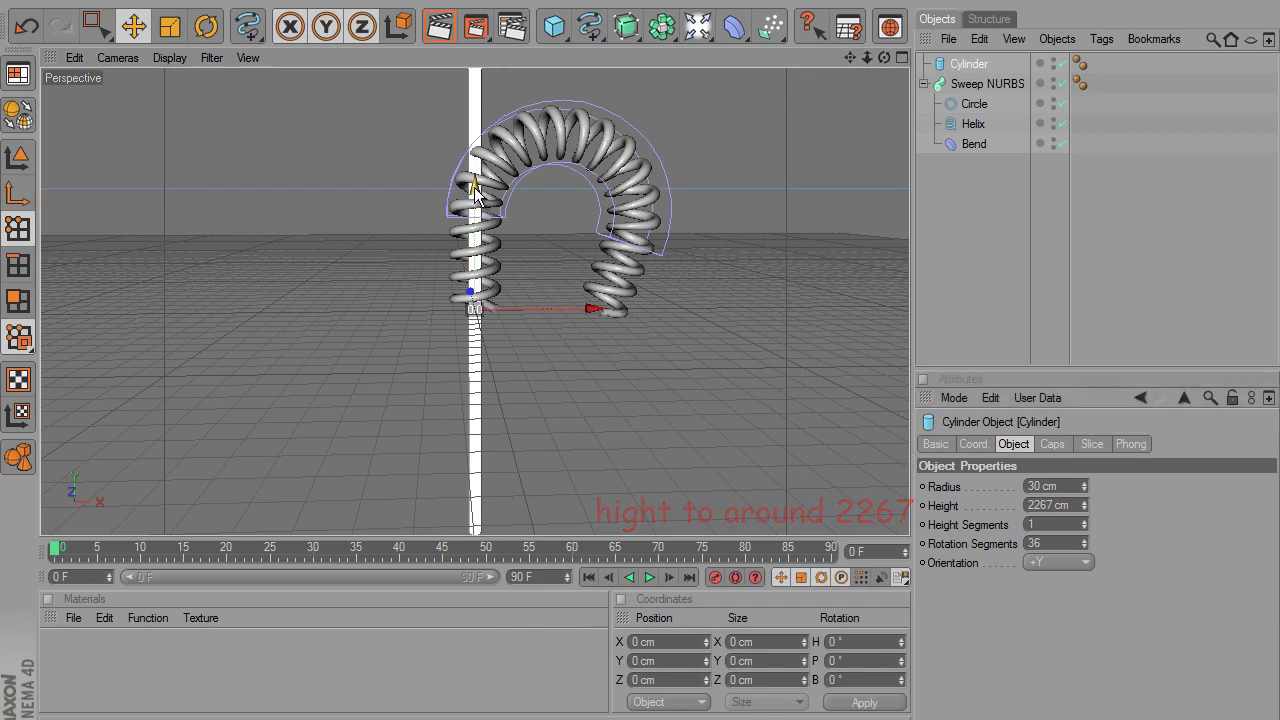
left_click_drag(619, 118, 640, 351)
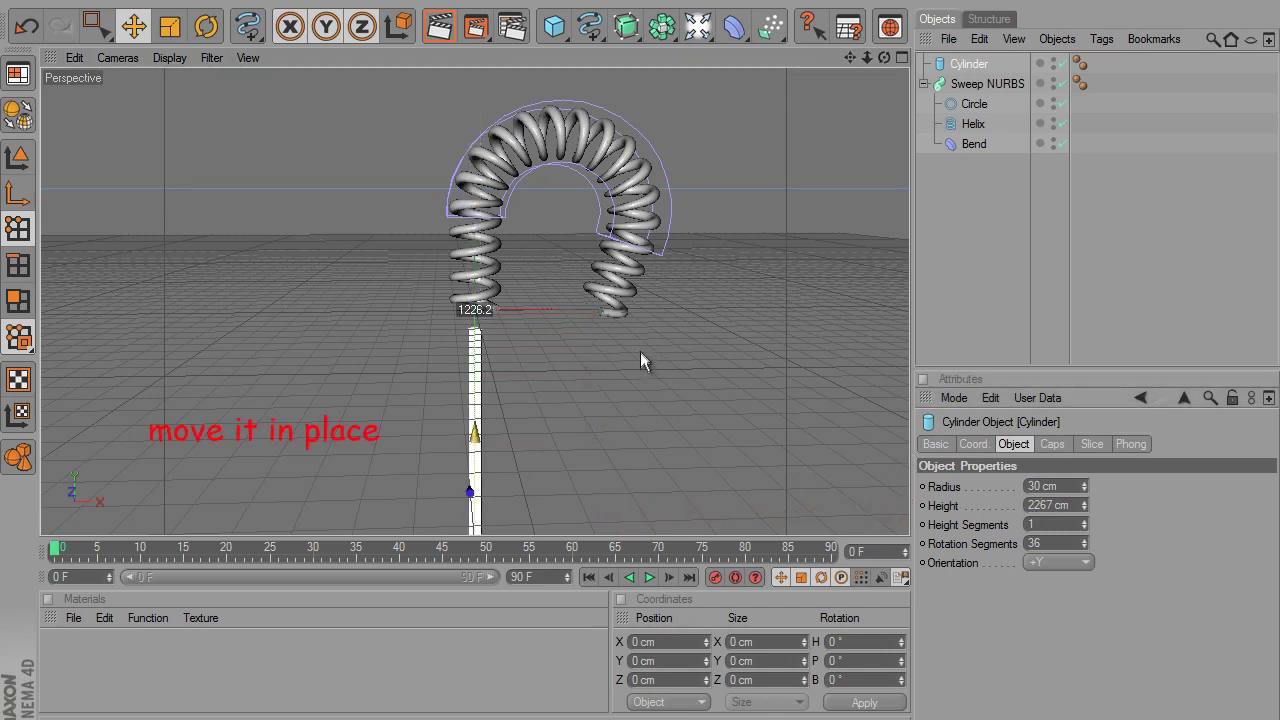
Group the cylinder under a null, raise the null's axis, and place it under the filament's left end
right_click(956, 66)
left_click(1057, 39)
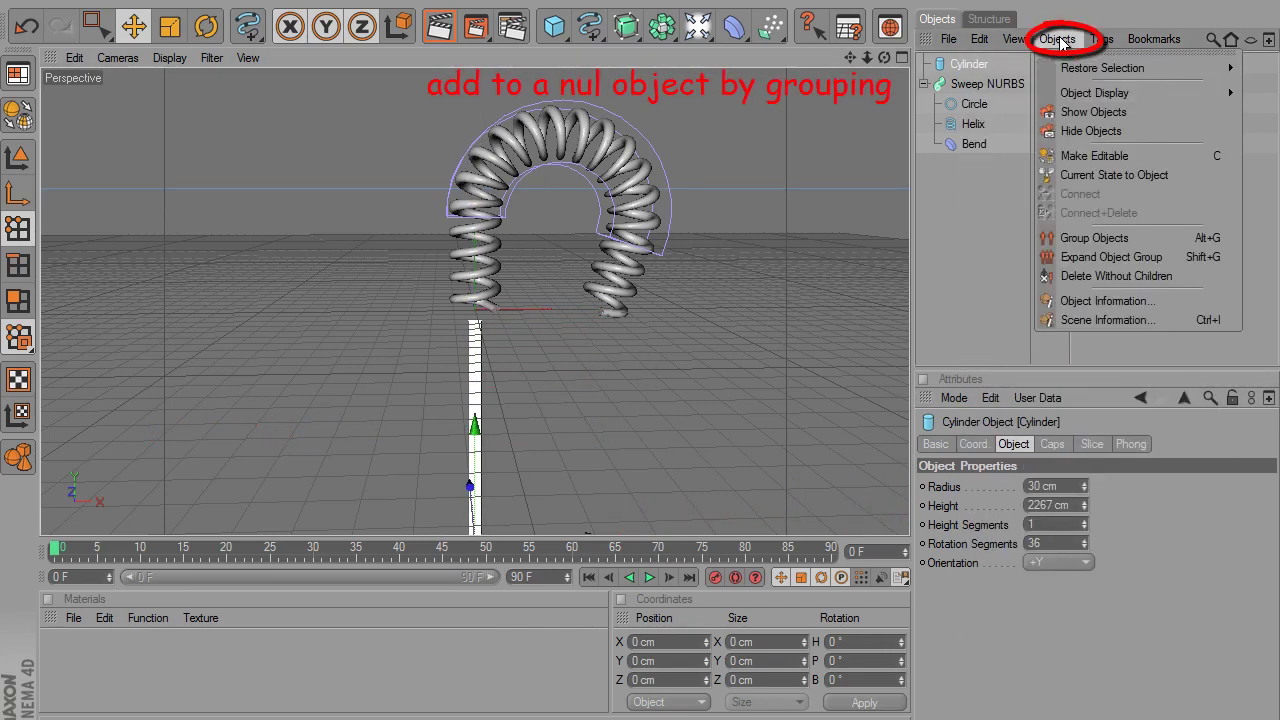
left_click(1094, 238)
left_click(18, 193)
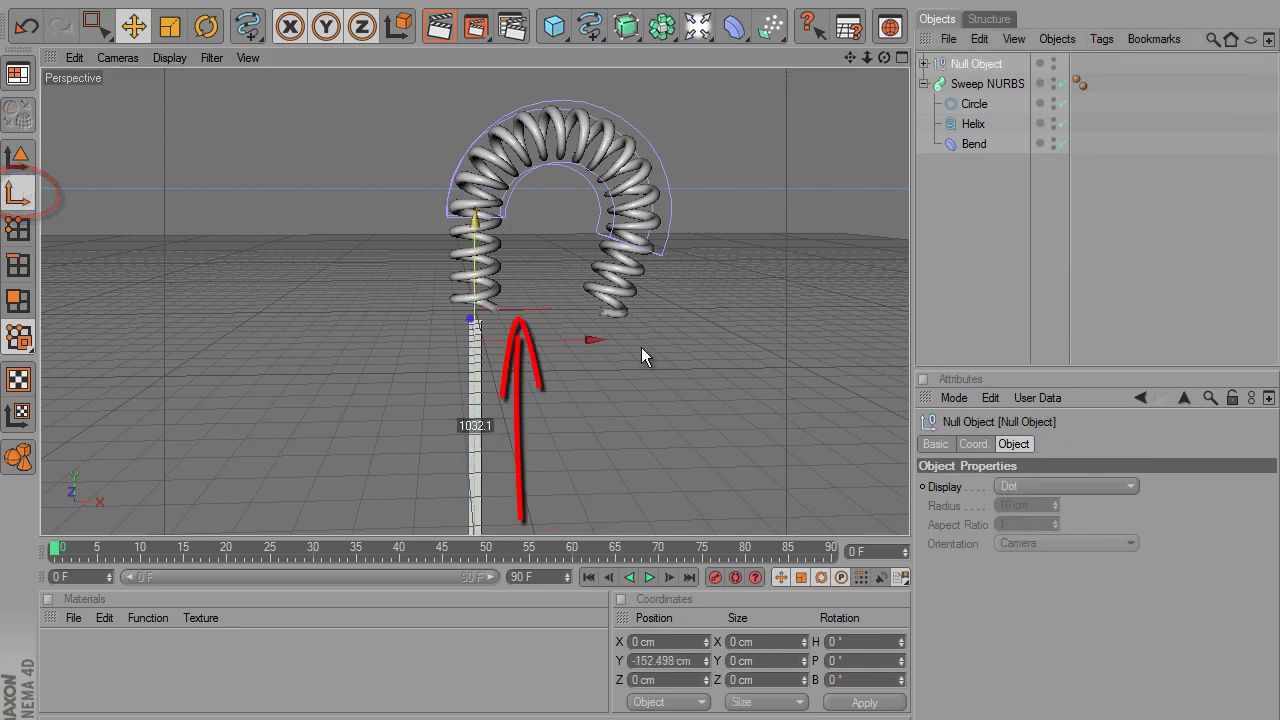
left_click_drag(641, 357, 640, 349)
left_click(18, 155)
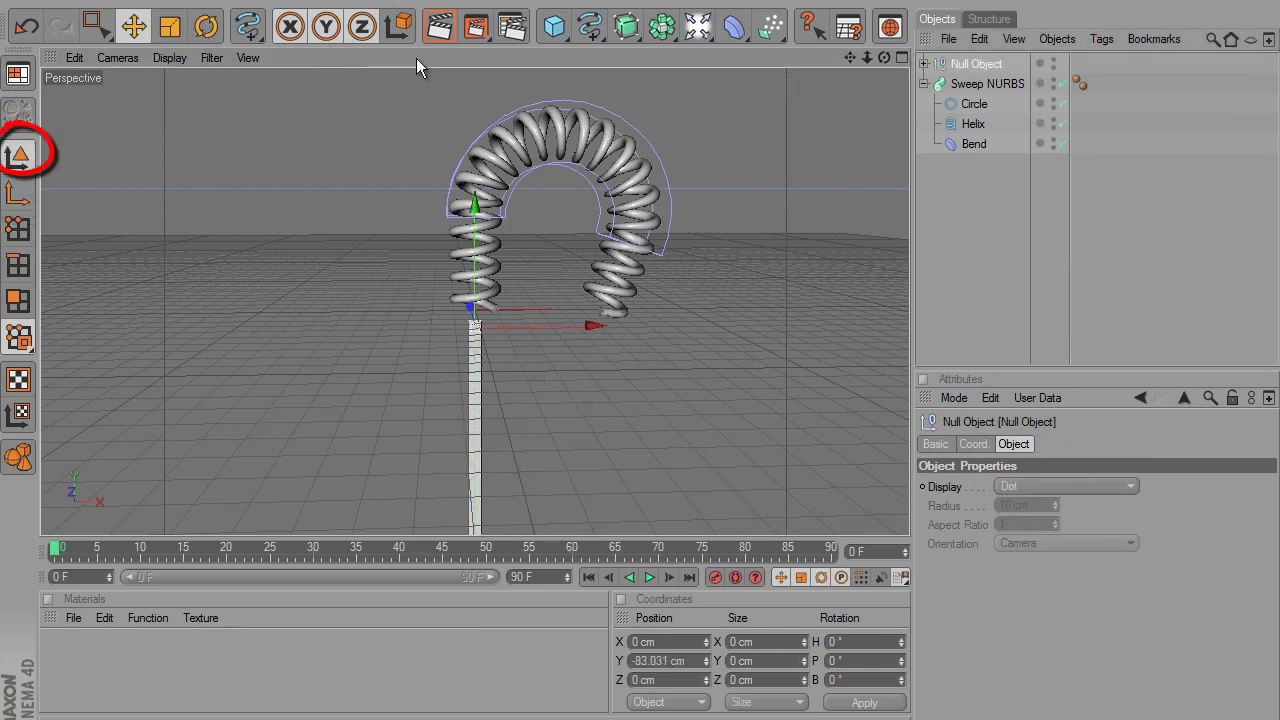
left_click_drag(593, 324, 640, 350)
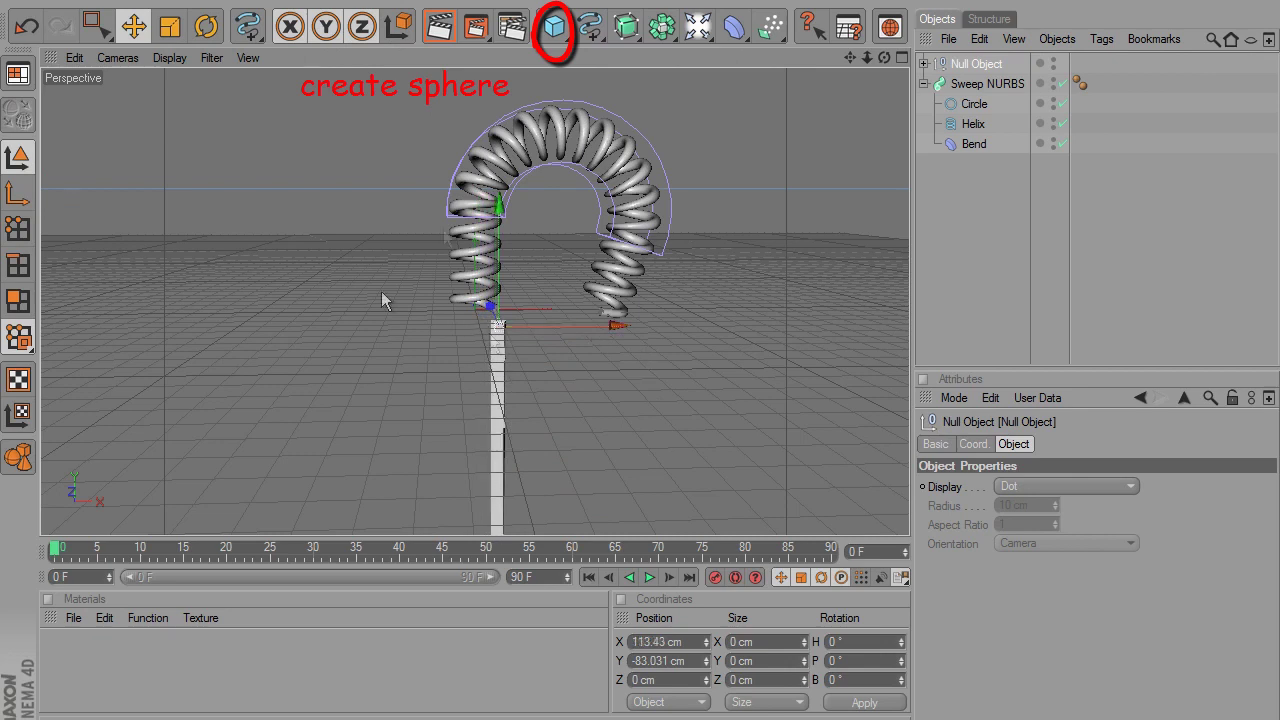
Add a sphere with a 48.2 cm radius to cap the post
left_click_drag(554, 27, 722, 46)
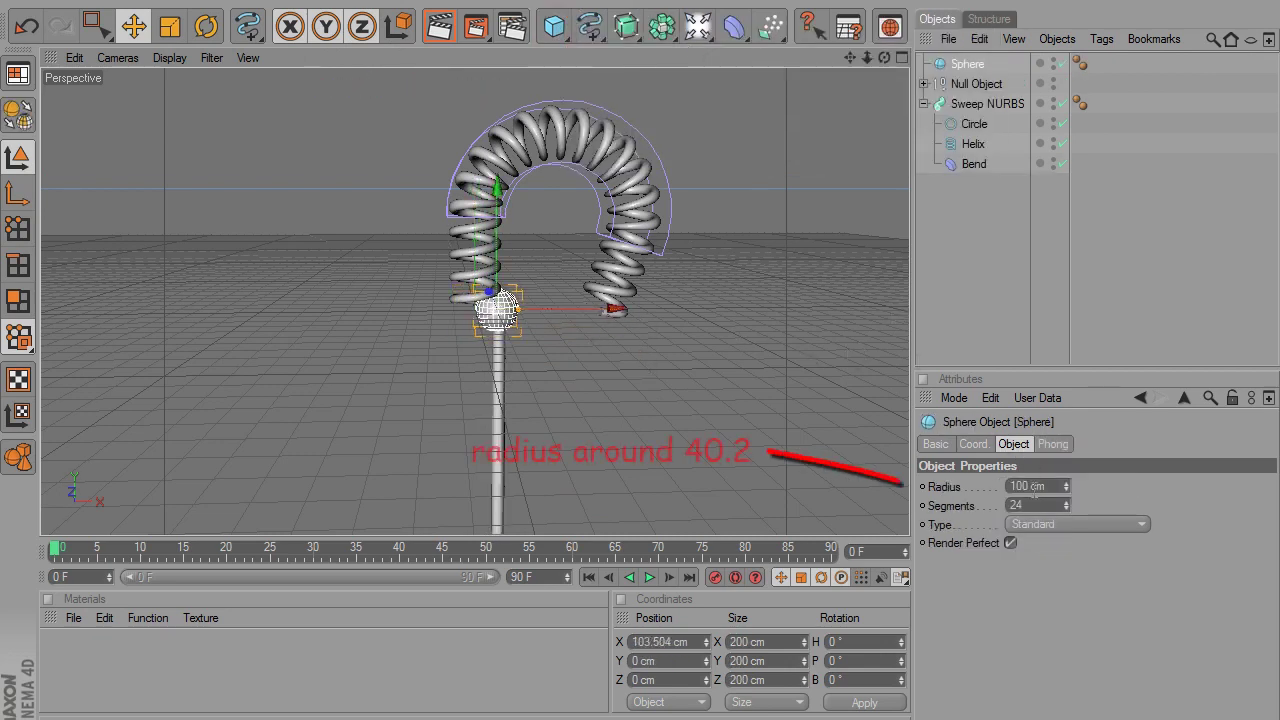
double_click(1035, 486)
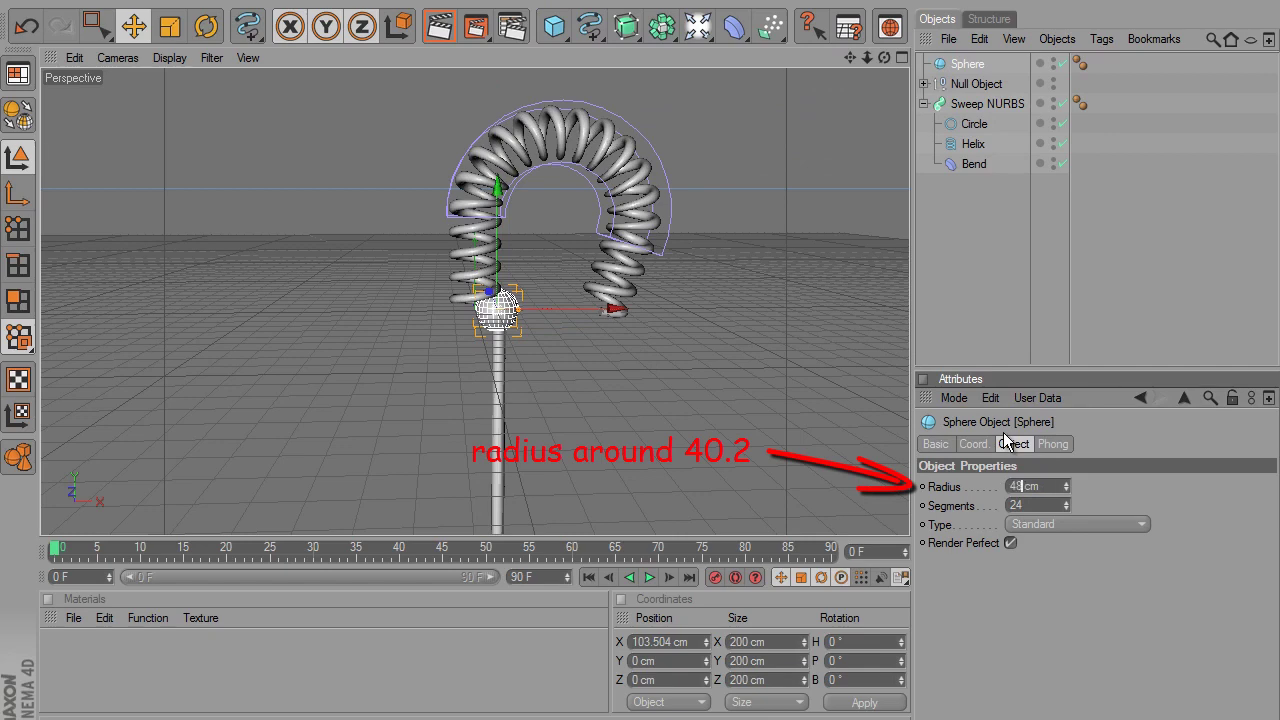
type("48.2")
key("Return")
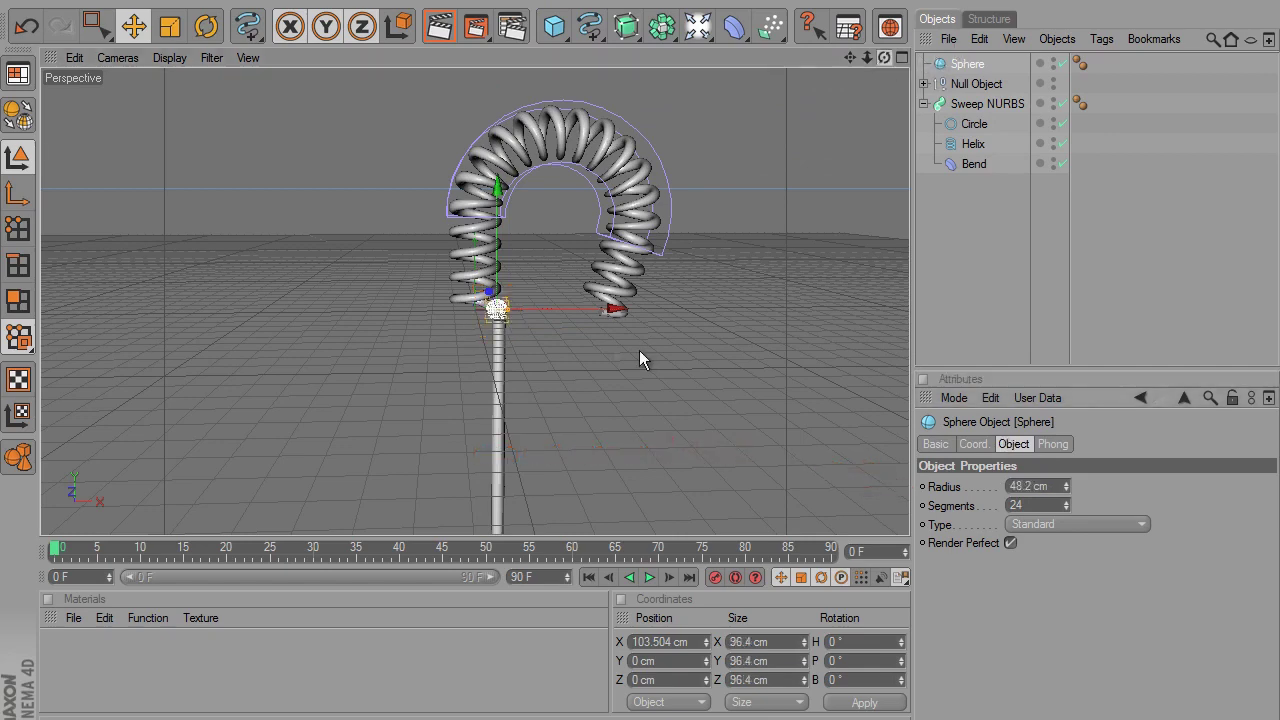
left_click_drag(639, 350, 449, 357, "alt")
mouse_move(637, 350)
left_mouse_down("alt")
mouse_move(852, 350)
mouse_move(676, 347)
left_mouse_up("alt")
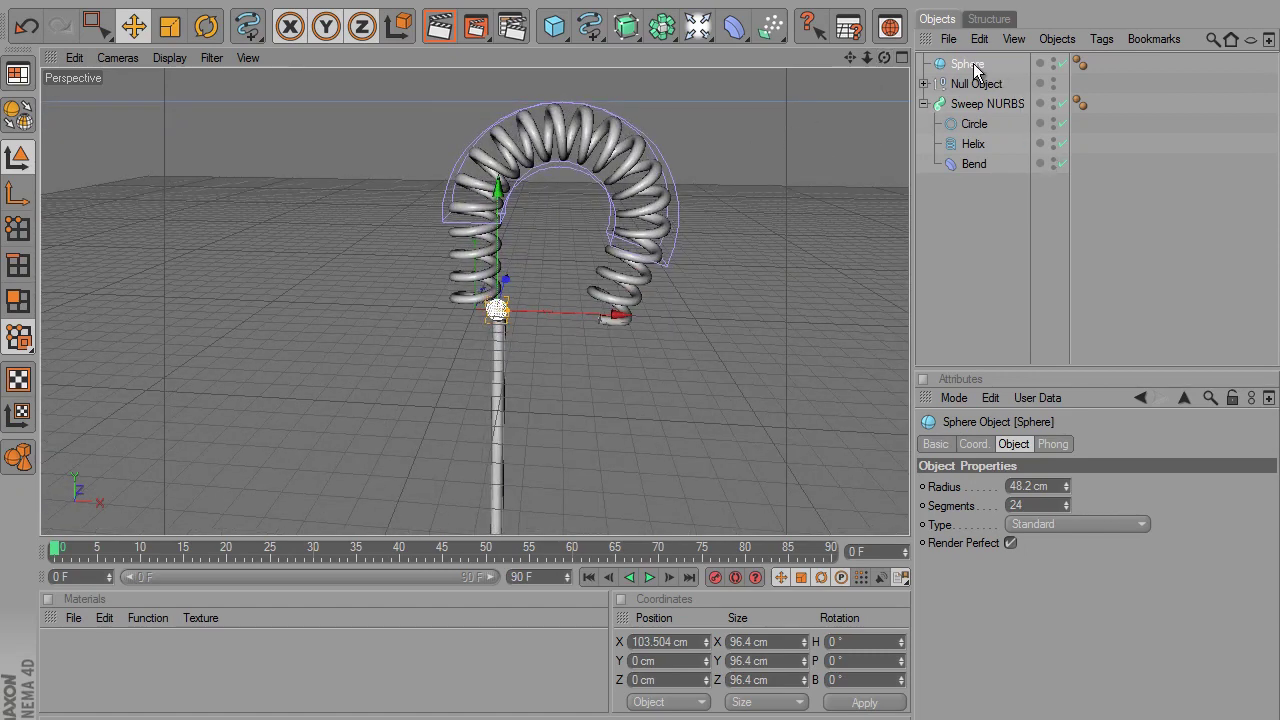
Put the Sphere in the null with the Cylinder and rename the null 'post'
left_click(924, 84)
left_click_drag(969, 88, 1000, 86)
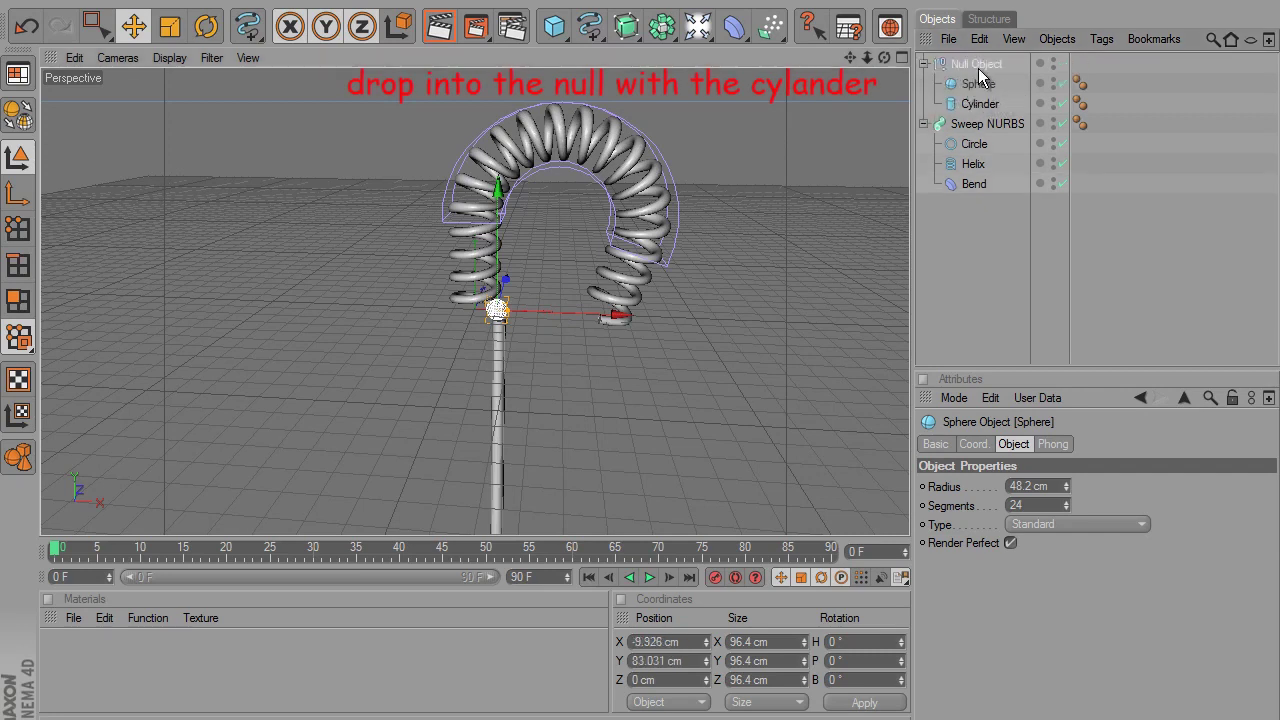
double_click(978, 64)
type("post")
key("Return")
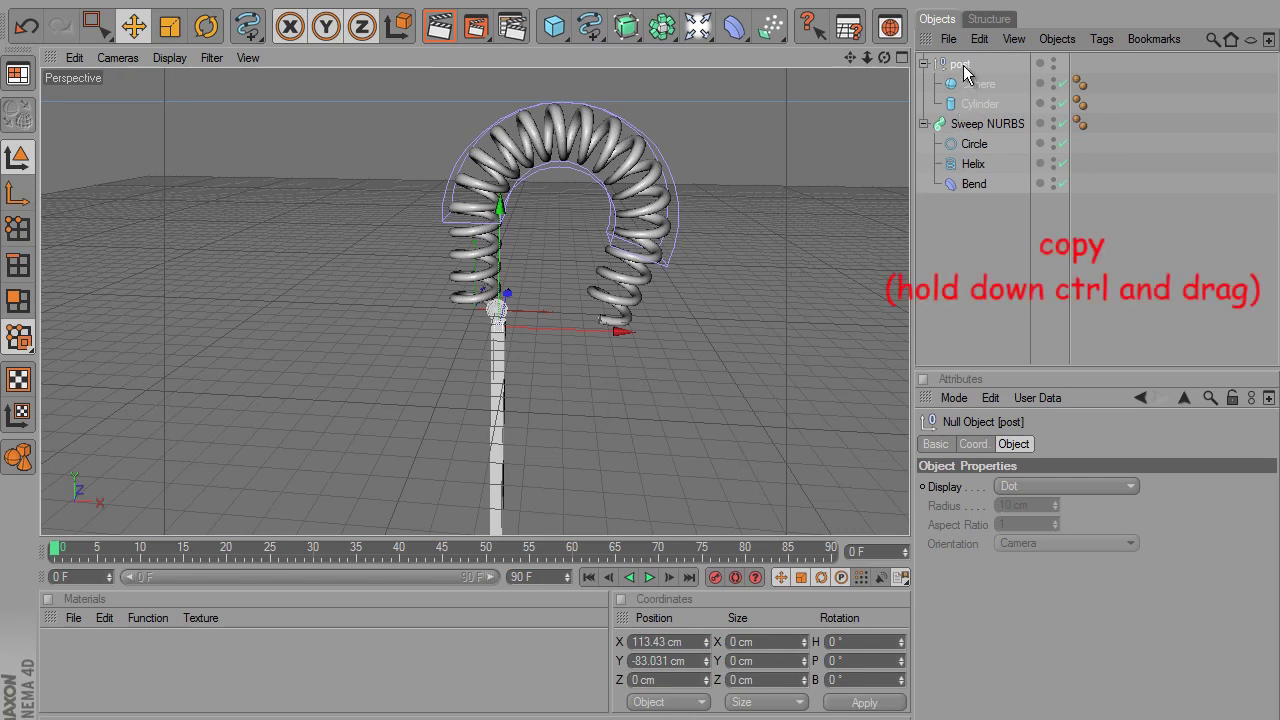
Copy the post group and move it to X 477.643 cm, Z -88.163 cm under the coil's right end
left_click_drag(964, 66, 969, 117, "ctrl")
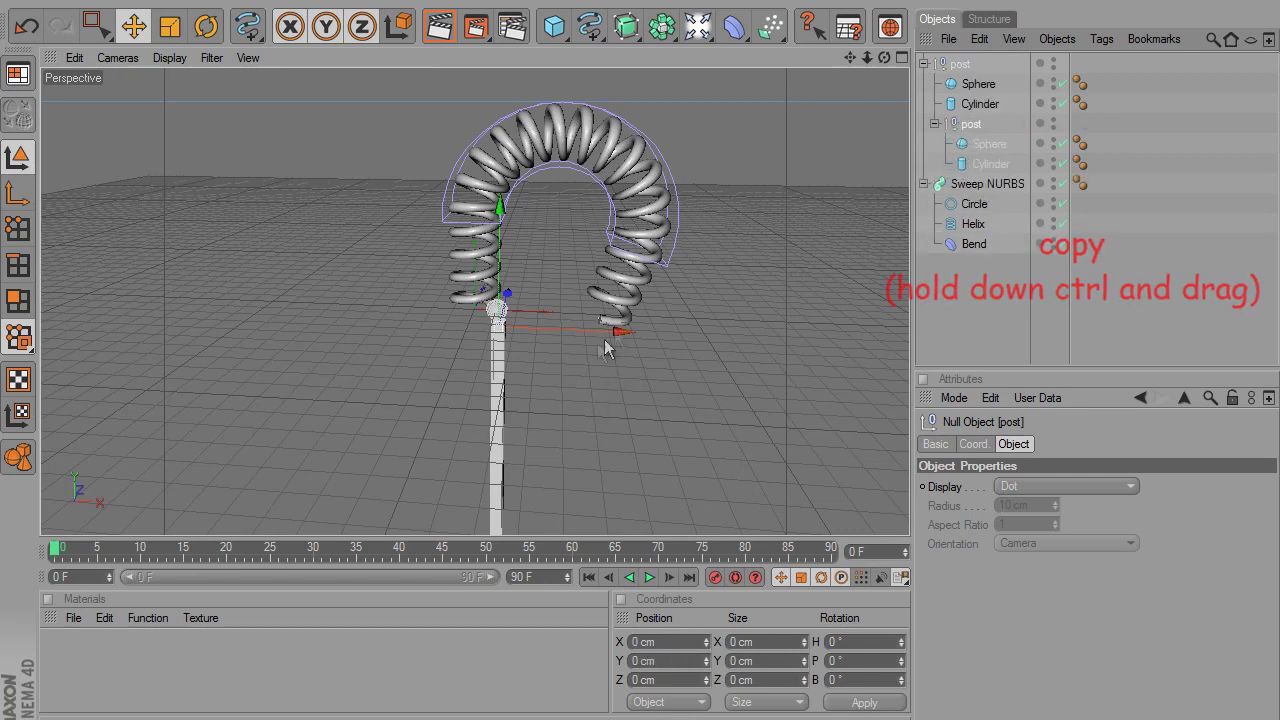
left_click_drag(618, 330, 634, 316)
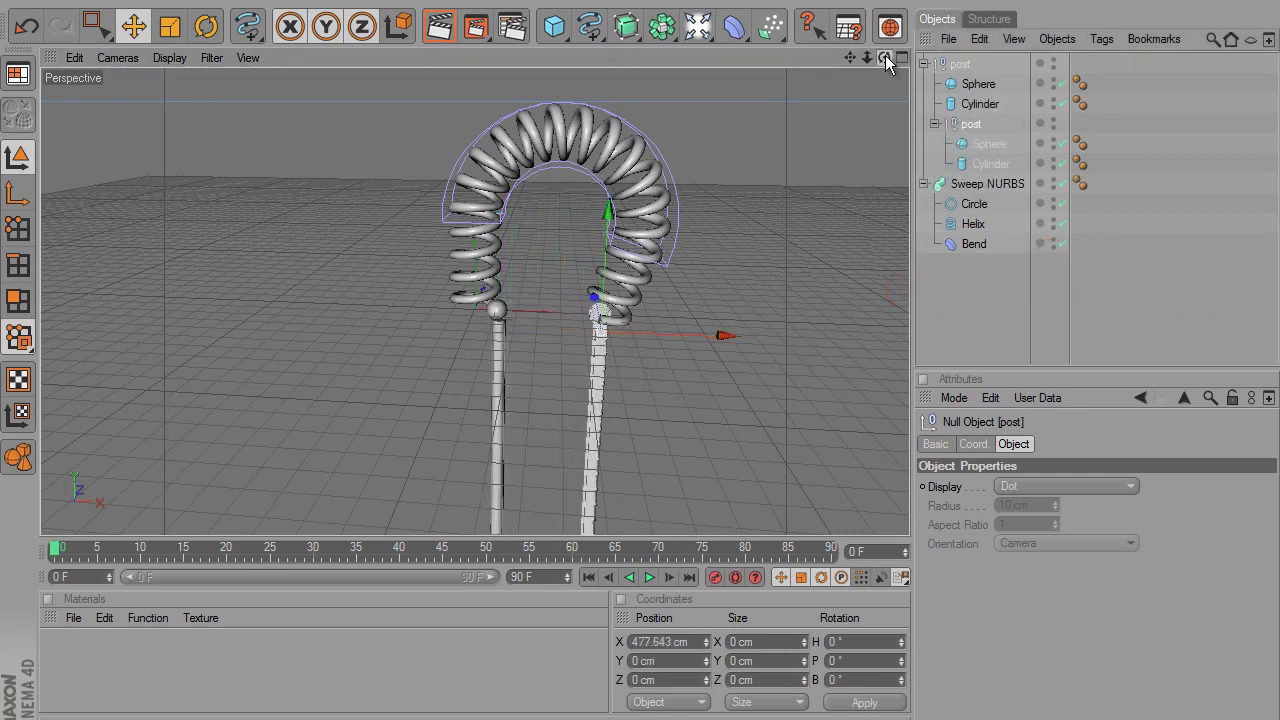
left_click_drag(884, 57, 737, 352)
mouse_move(650, 358)
left_mouse_down()
mouse_move(622, 357)
mouse_move(701, 204)
left_mouse_up()
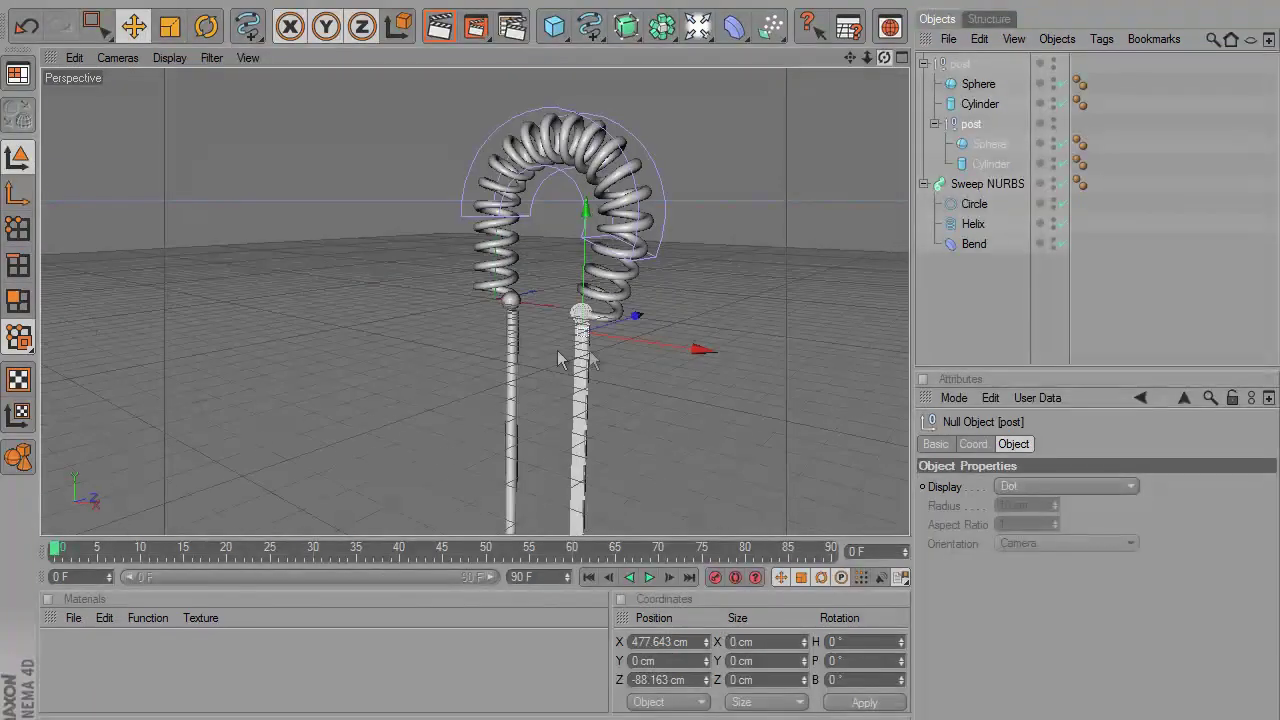
scroll(701, 204, "down", 3)
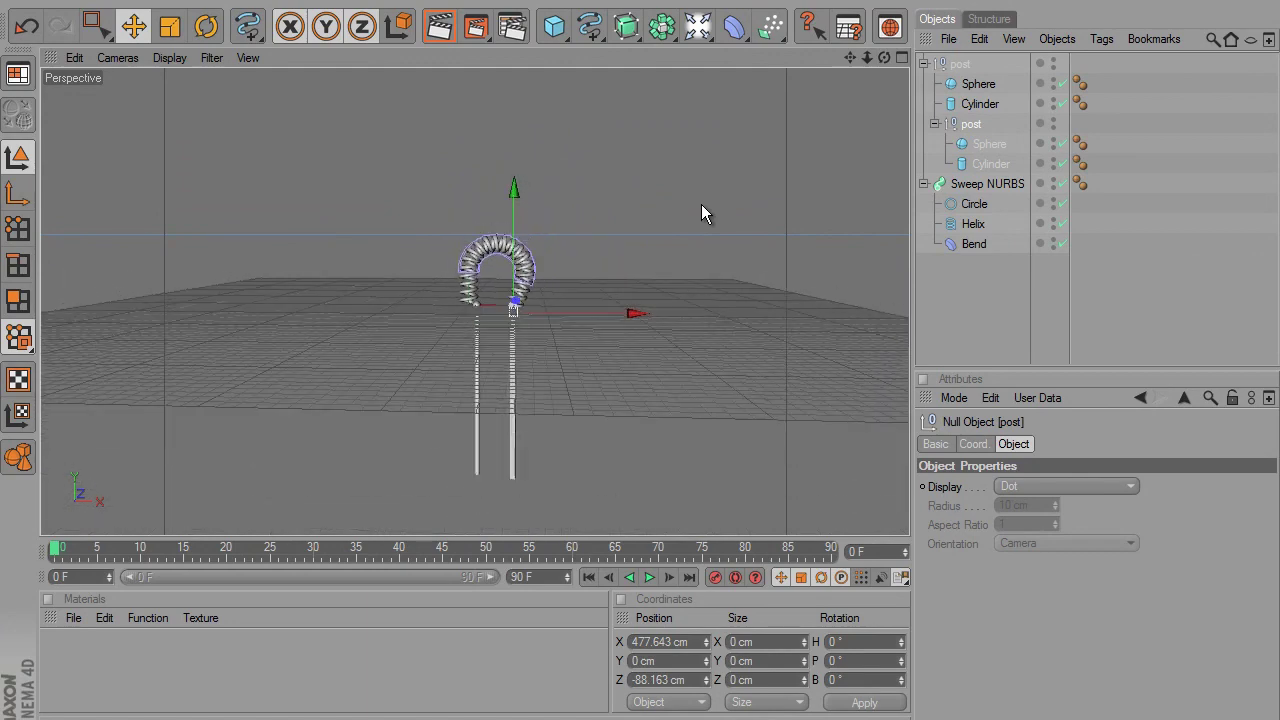
Bank the copied post 7.004° and the first post -8.51° so their bottoms cross
left_click(207, 28)
left_click_drag(565, 261, 565, 282)
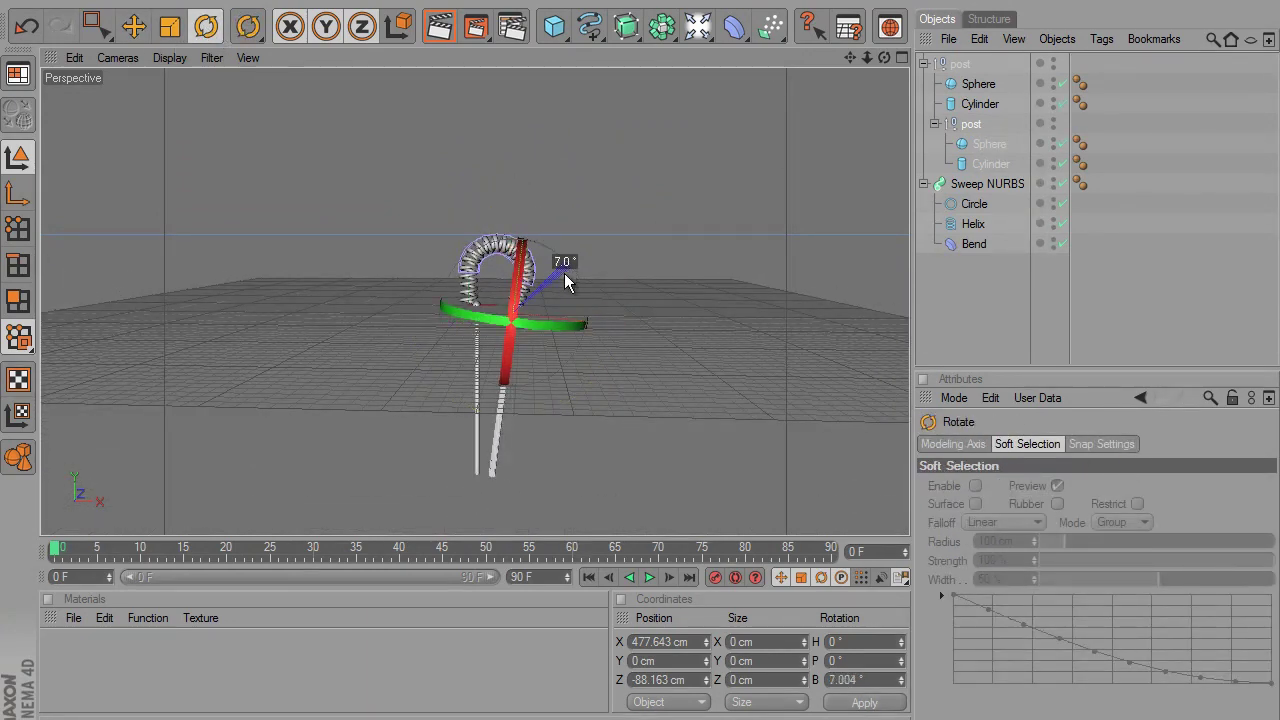
left_click(969, 123)
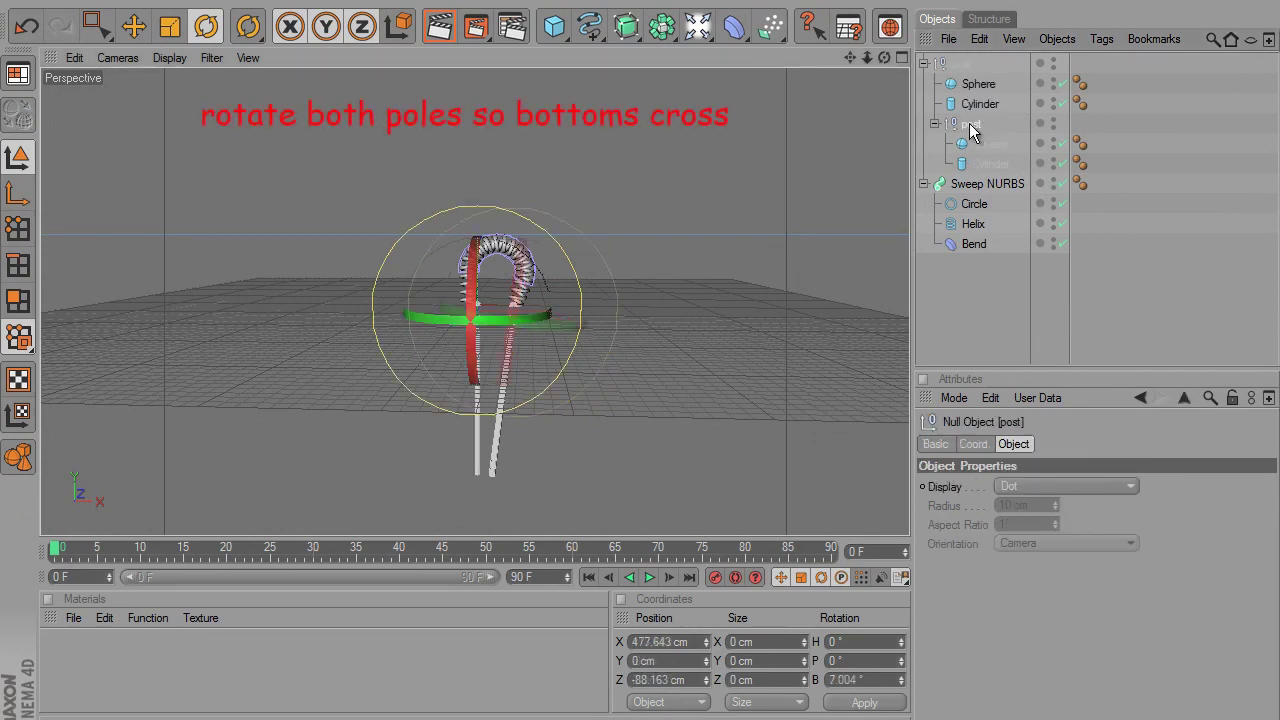
left_click_drag(969, 123, 970, 252)
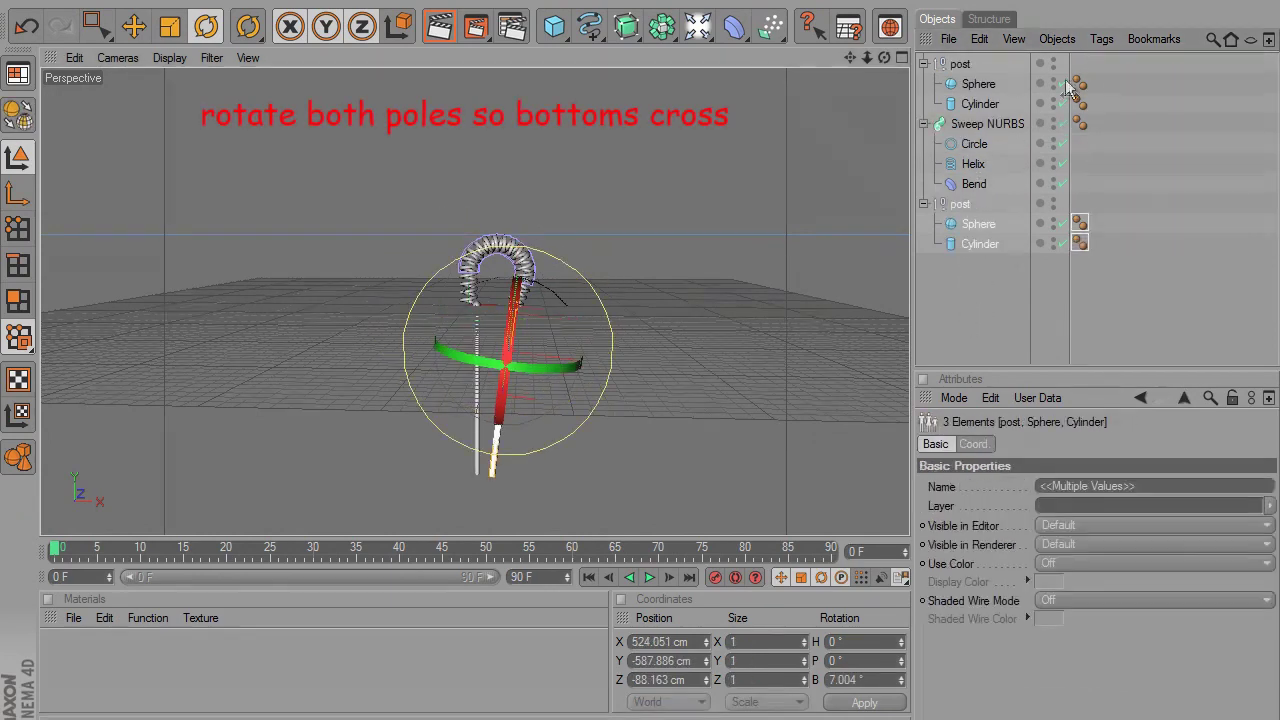
left_click(960, 63)
left_click_drag(411, 342, 418, 351)
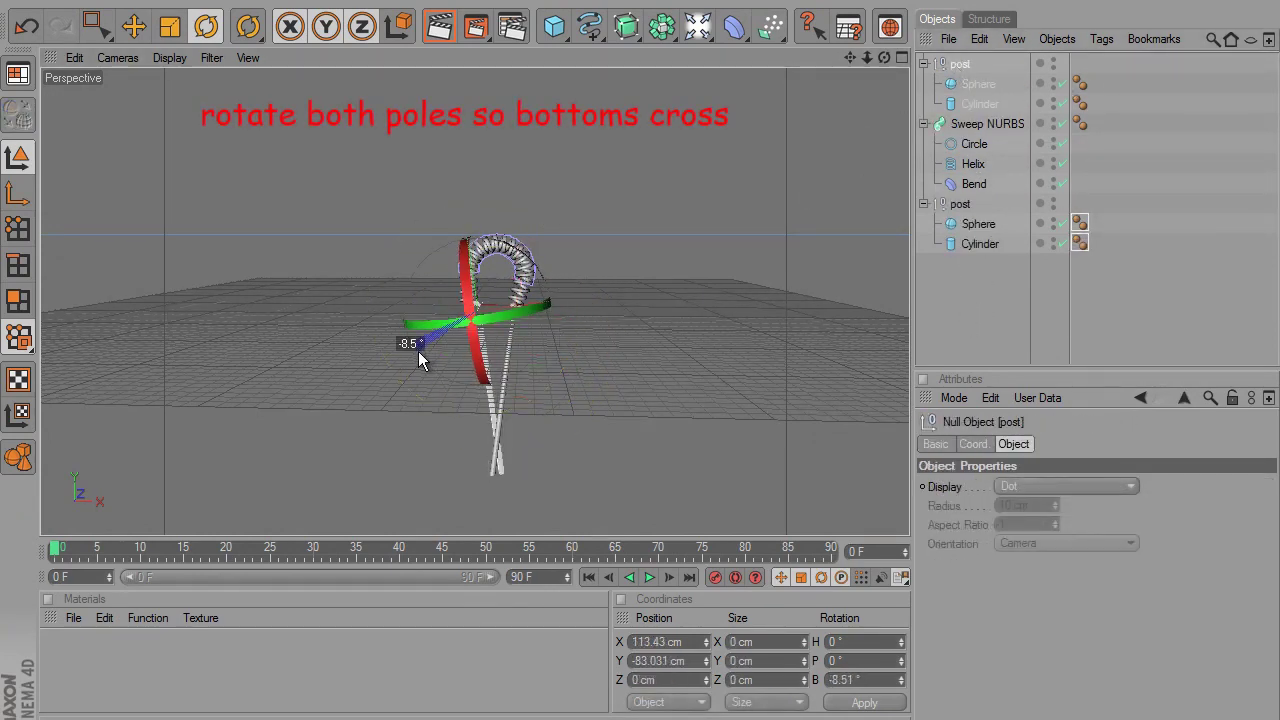
left_click_drag(746, 327, 784, 281, "alt")
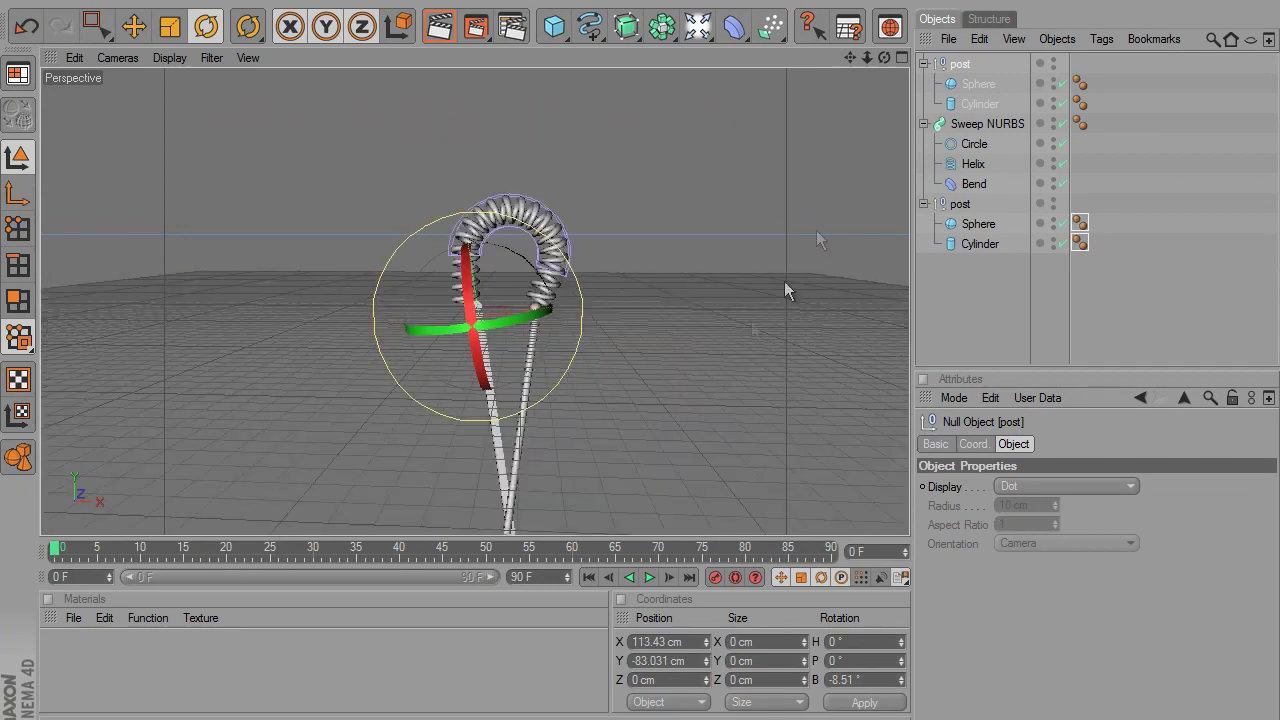
left_click_drag(850, 57, 641, 341)
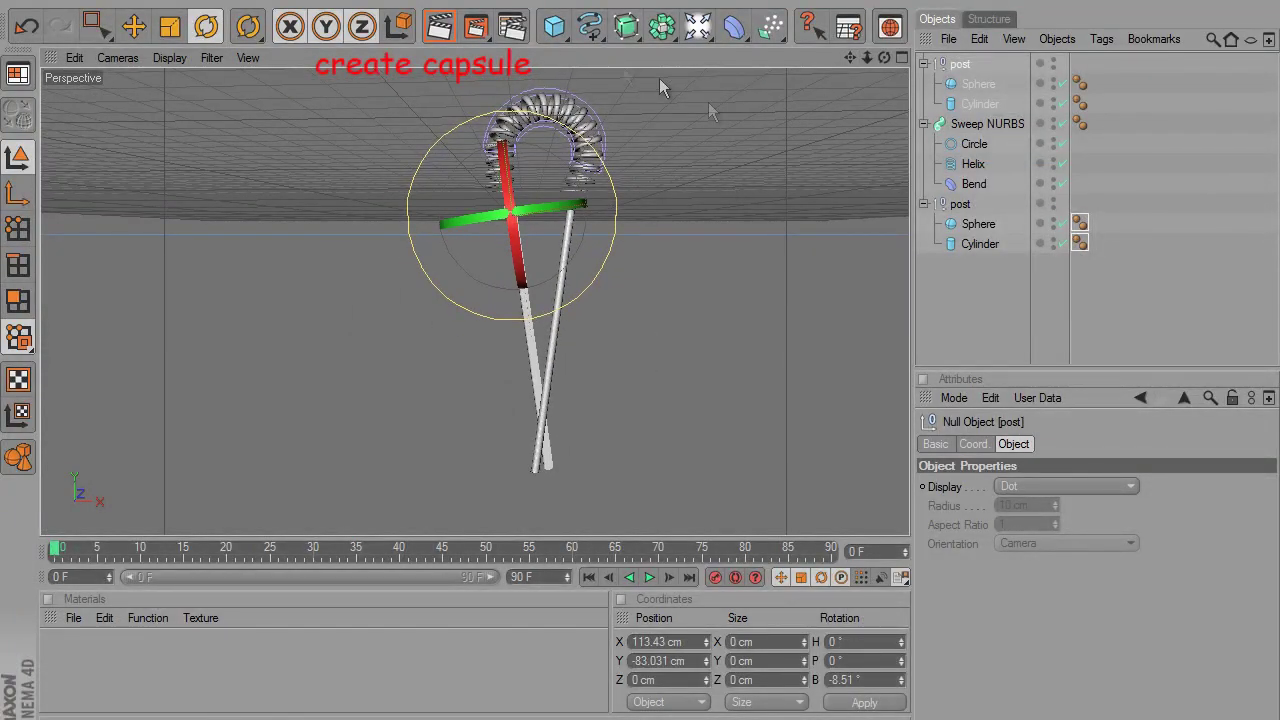
Add a capsule and scale it to 357.325 cm radius and 1429.3 cm height
left_click_drag(561, 31, 625, 116)
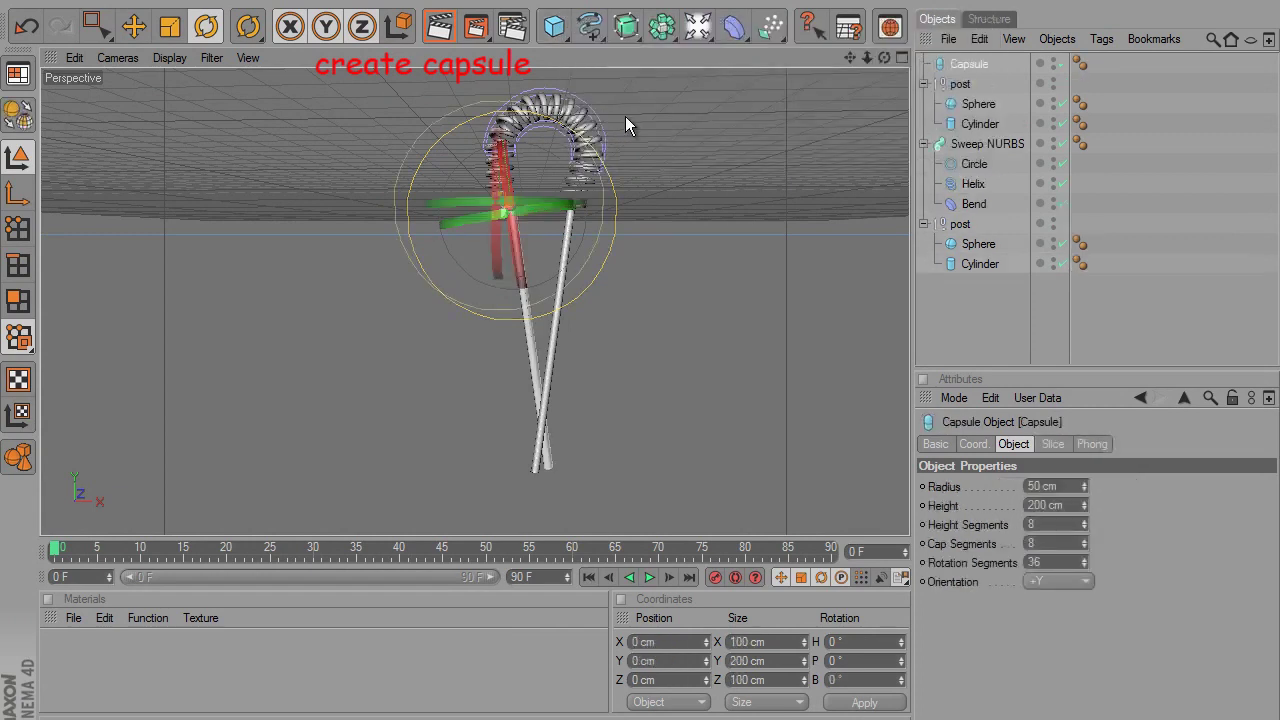
left_click(135, 30)
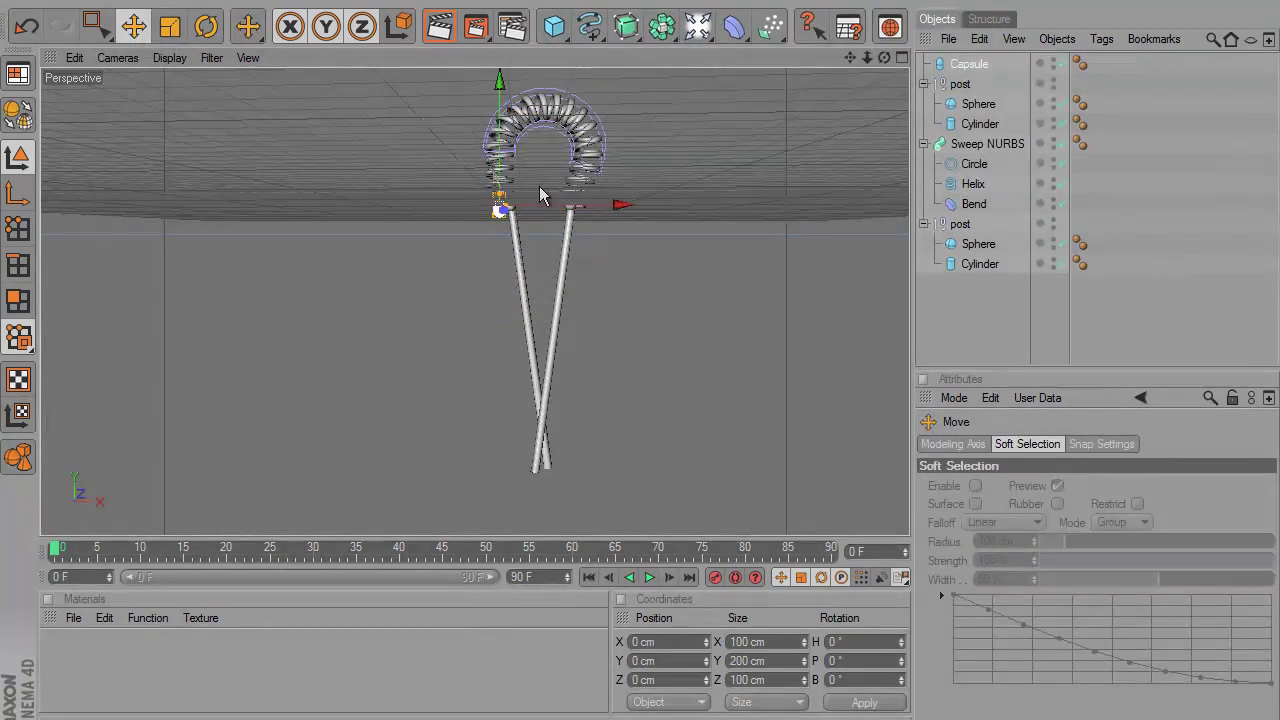
left_click(170, 27)
left_click_drag(641, 359, 650, 342)
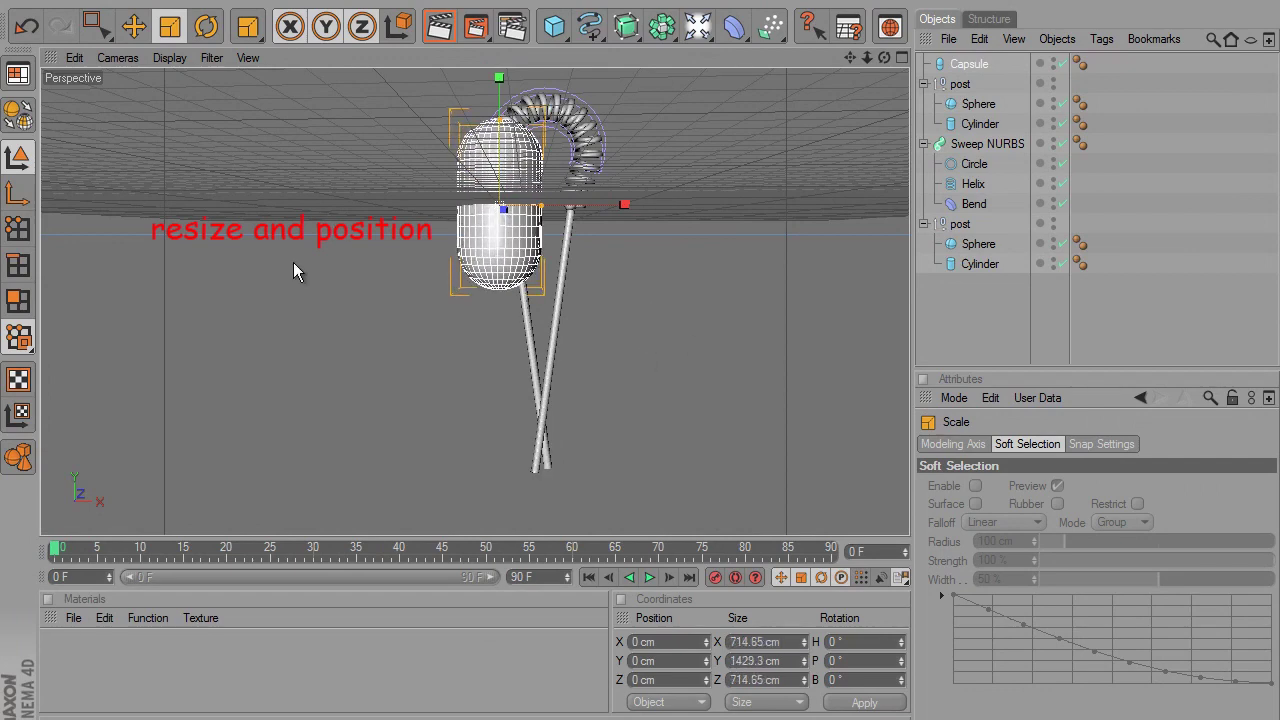
Lower the capsule to Y -1756.351 cm beneath the filament posts
key("e")
left_click_drag(614, 206, 642, 350)
mouse_move(538, 88)
left_mouse_down()
mouse_move(640, 350)
mouse_move(674, 248)
mouse_move(654, 365)
mouse_move(583, 288)
mouse_move(640, 351)
left_mouse_up()
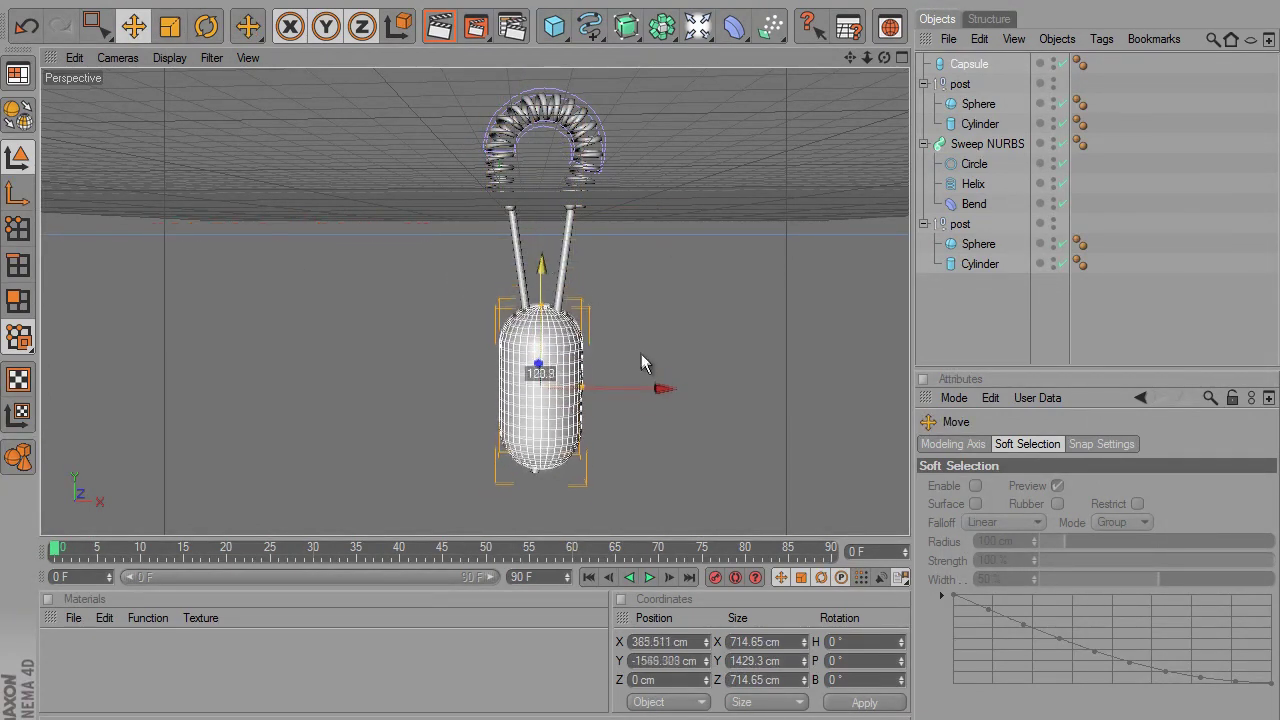
left_click_drag(848, 58, 641, 351)
scroll(700, 320, "up", 3)
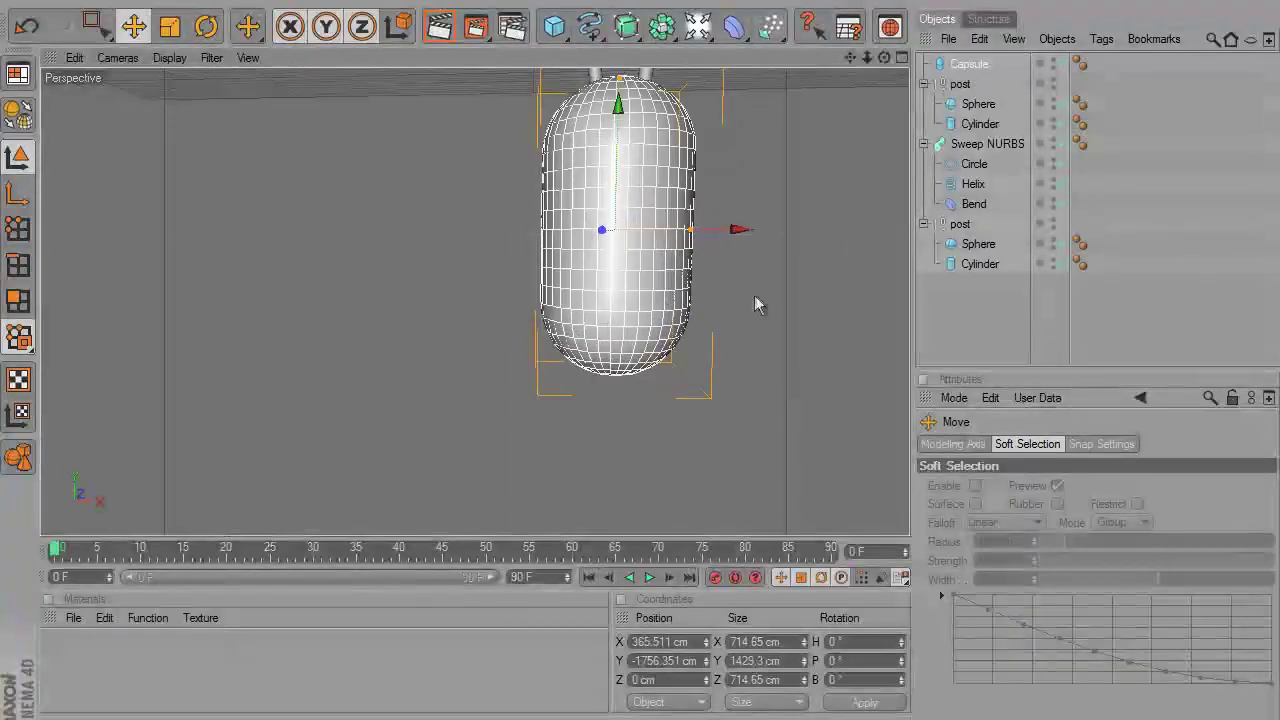
left_click_drag(850, 59, 640, 350)
Make the capsule editable and switch to Points mode in a full Front view
left_click(20, 116)
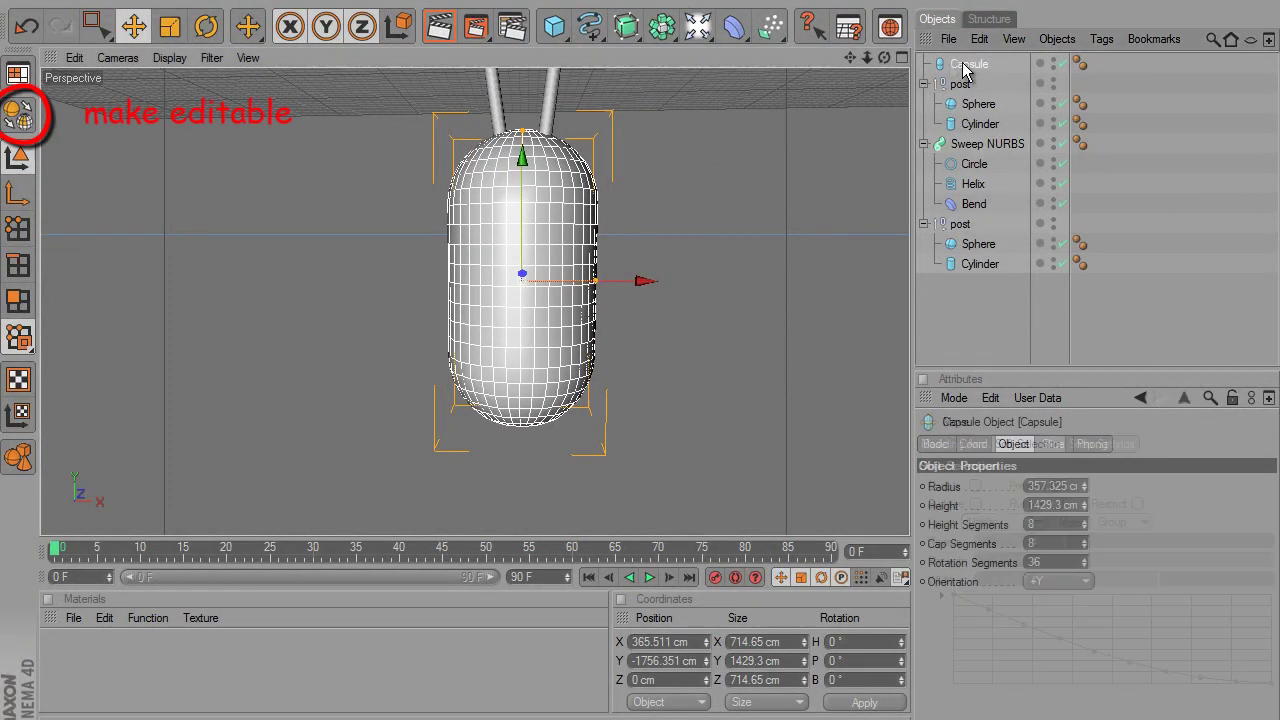
left_click(18, 228)
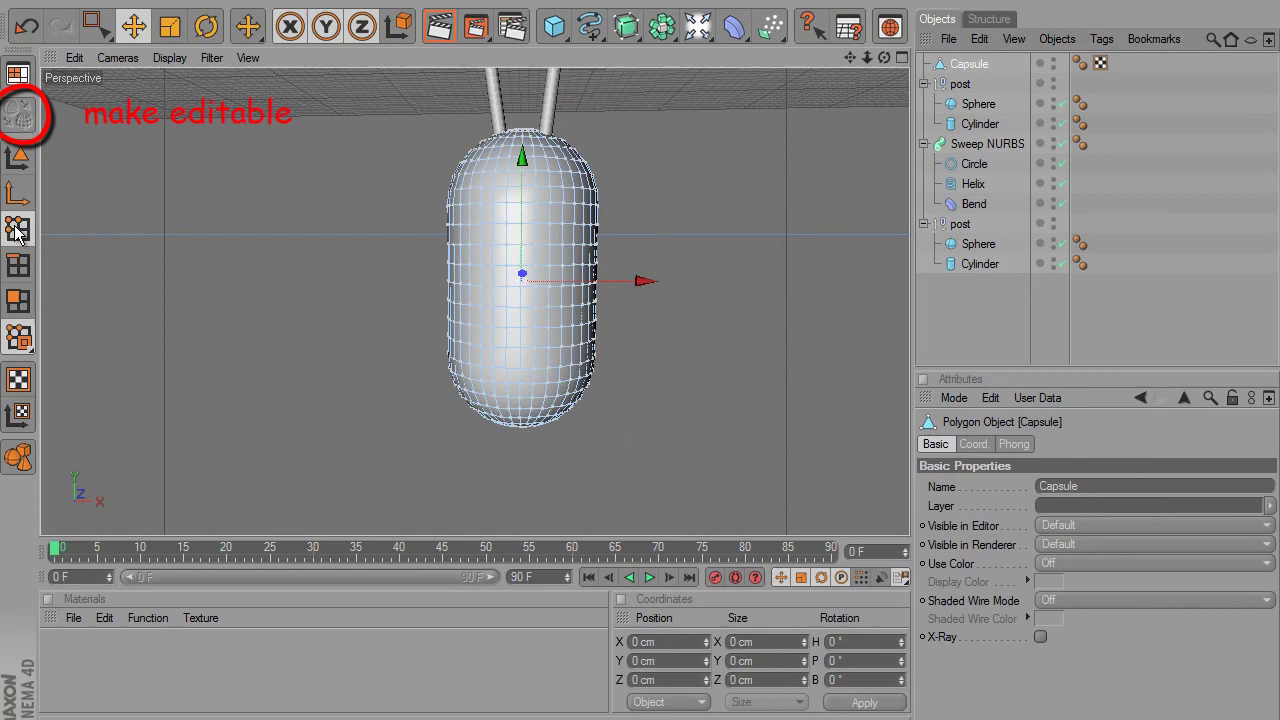
left_click(901, 57)
left_click(903, 302)
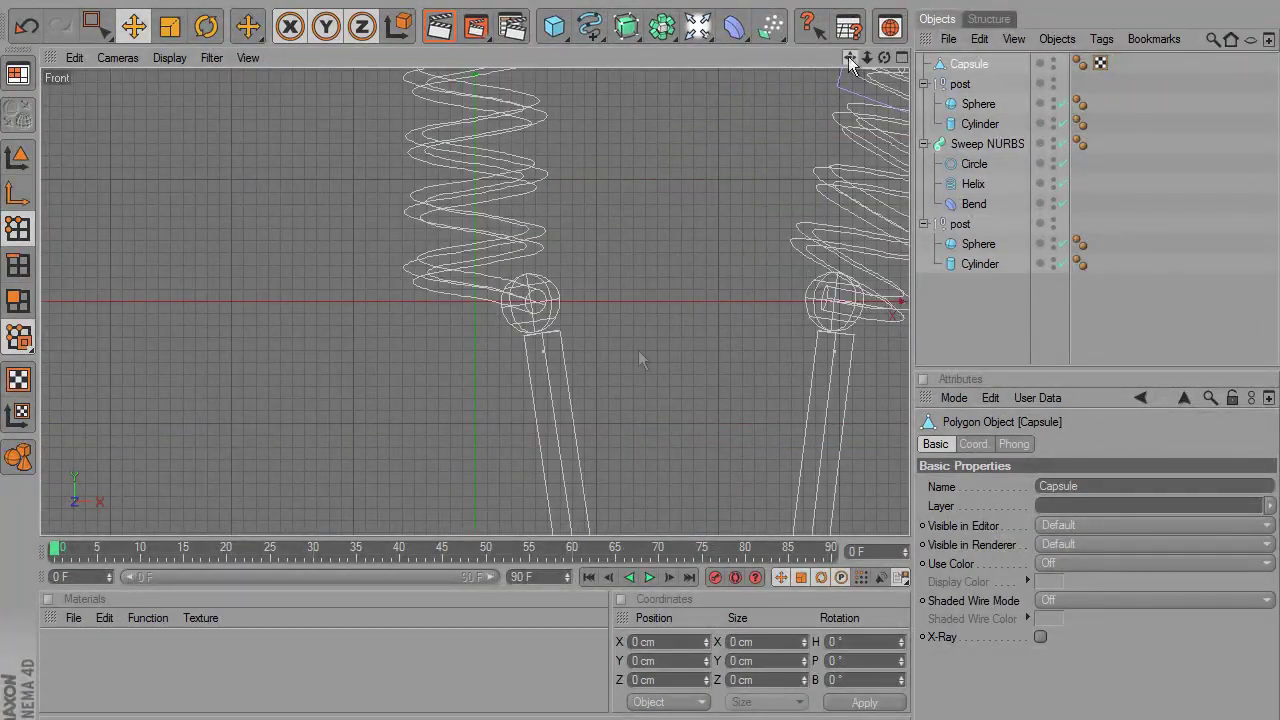
mouse_move(850, 58)
left_mouse_down()
mouse_move(850, 100)
mouse_move(867, 90)
left_mouse_up()
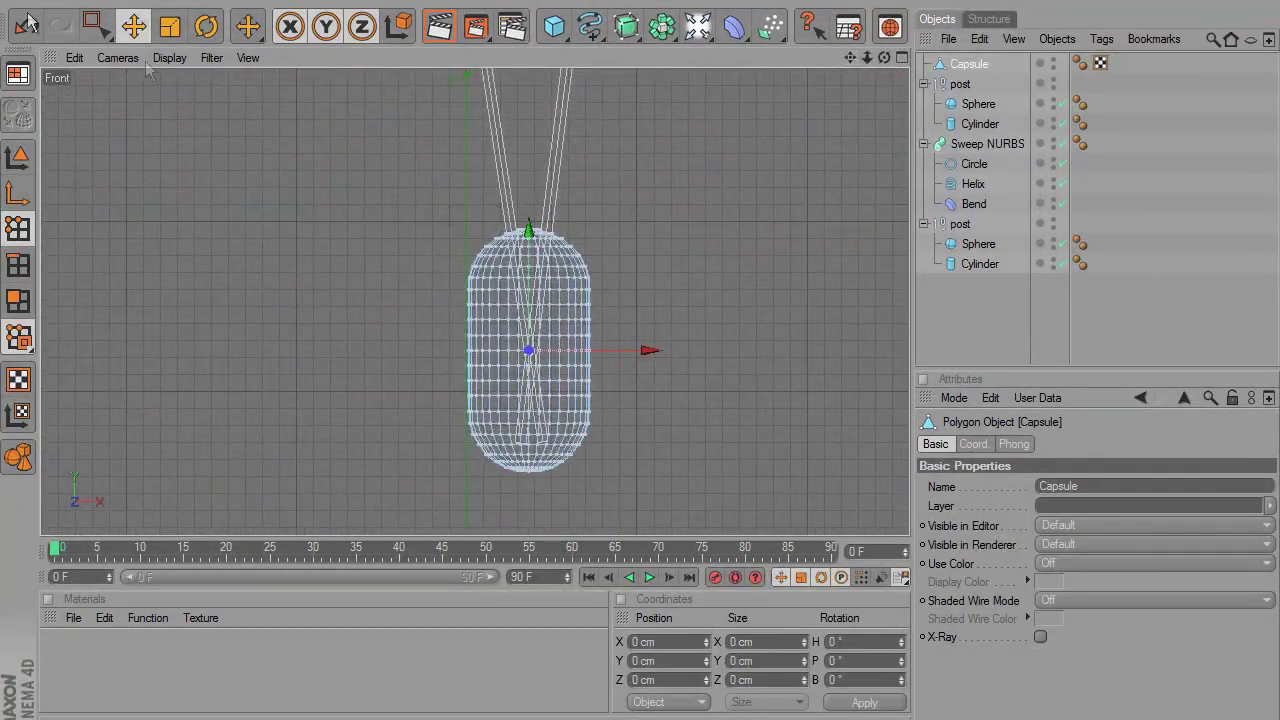
Box-select the capsule's top points, including hidden back points
left_click(97, 25)
left_click(1071, 503)
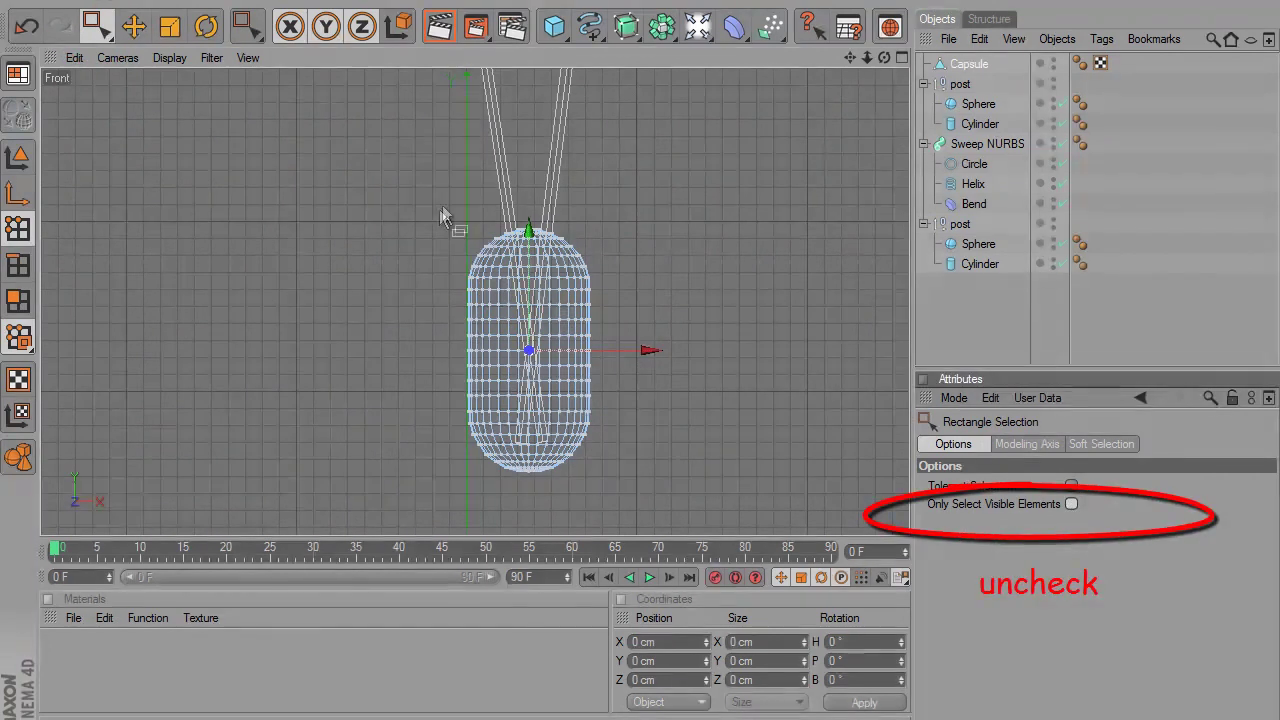
mouse_move(440, 207)
left_mouse_down()
mouse_move(529, 286)
mouse_move(633, 294)
left_mouse_up()
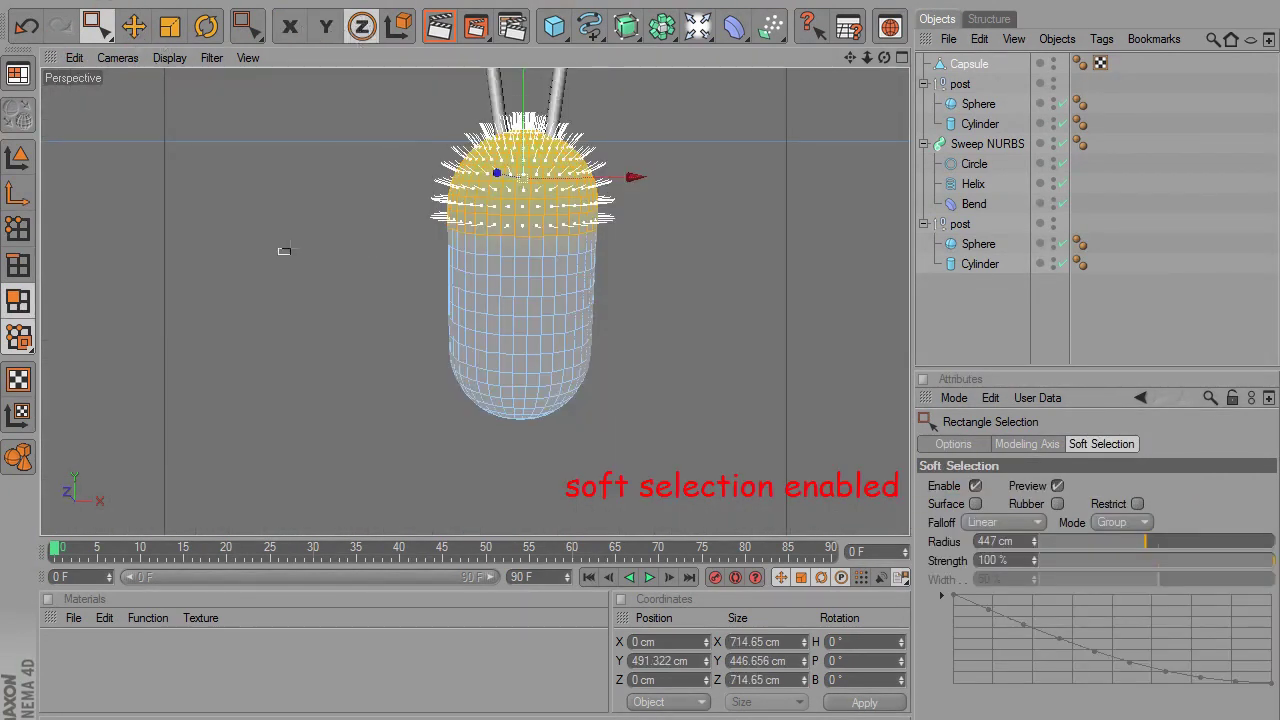
Try scaling the capsule's top along Z, inspect the pointed result, then undo it
left_click(169, 26)
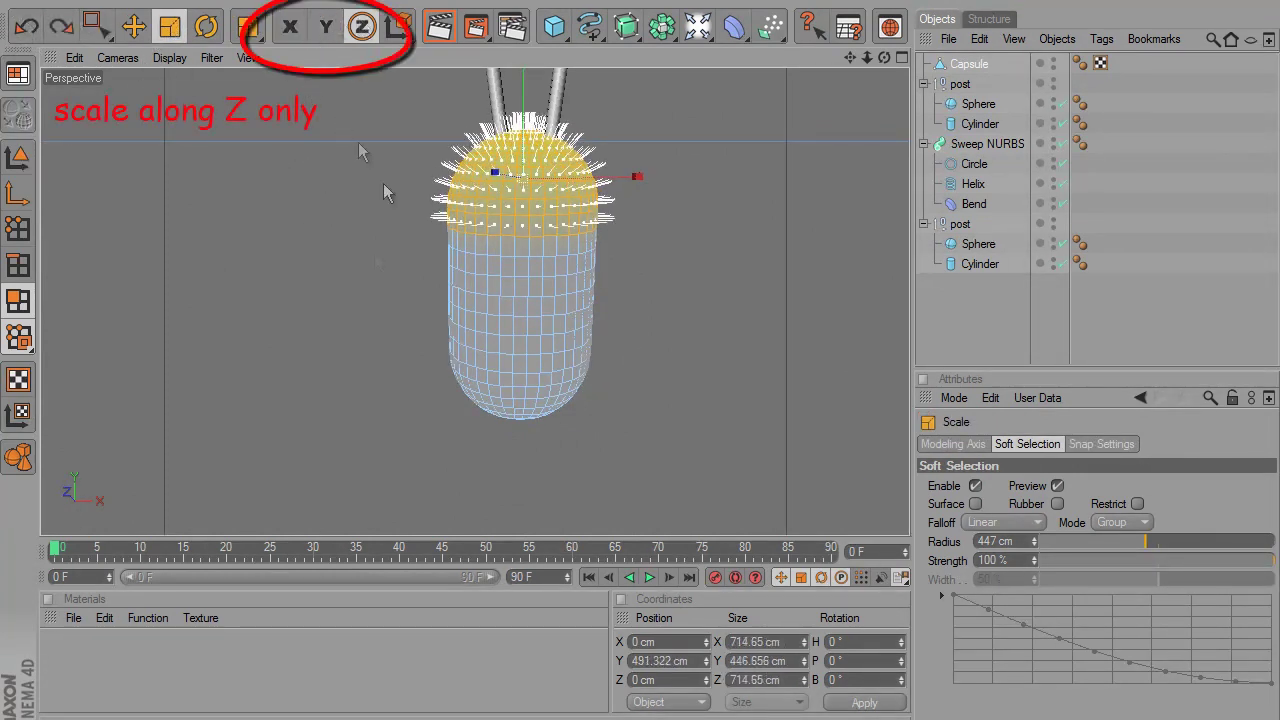
left_click_drag(638, 358, 644, 348)
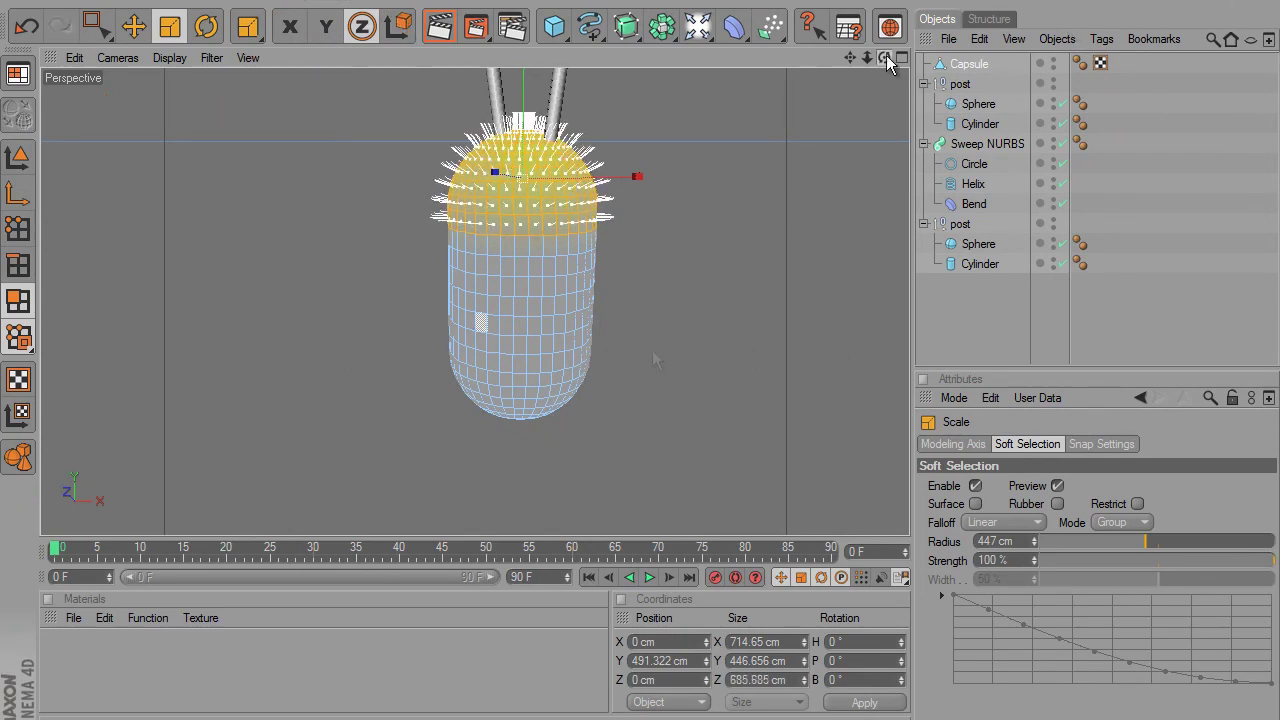
mouse_move(885, 58)
left_mouse_down()
mouse_move(650, 358)
mouse_move(637, 350)
left_mouse_up()
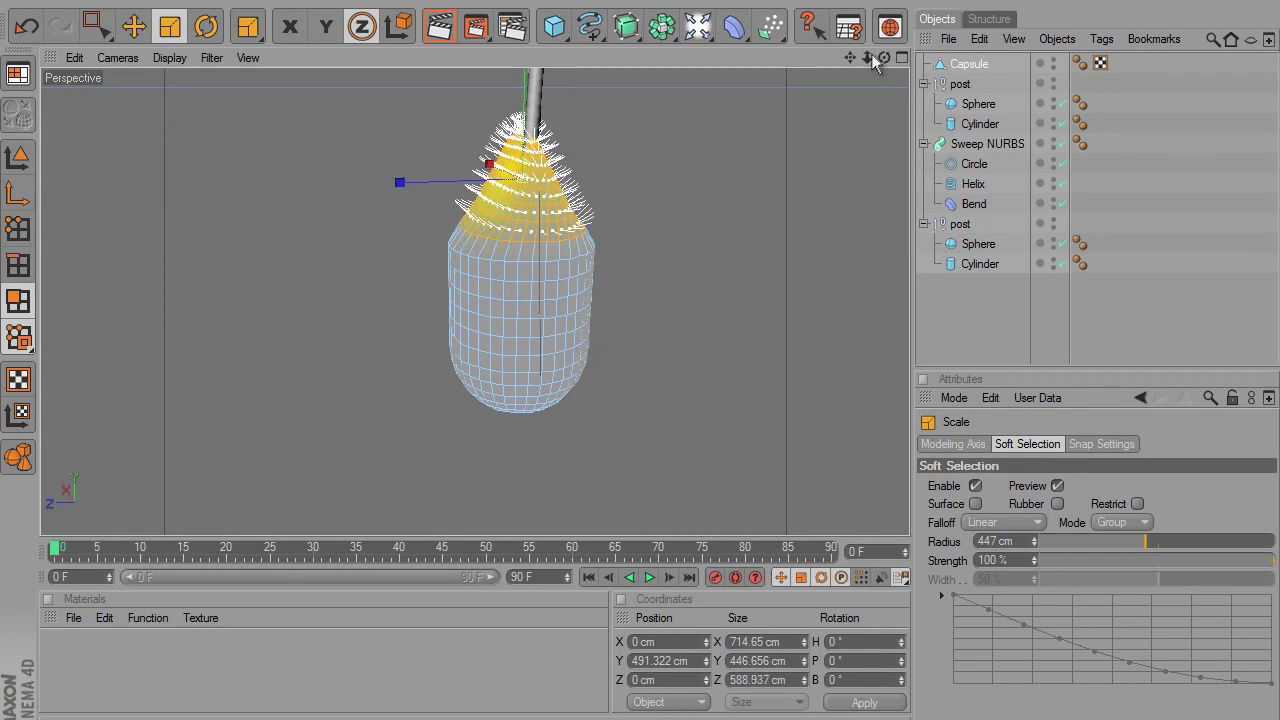
mouse_move(871, 57)
left_mouse_down()
mouse_move(607, 362)
mouse_move(642, 350)
left_mouse_up()
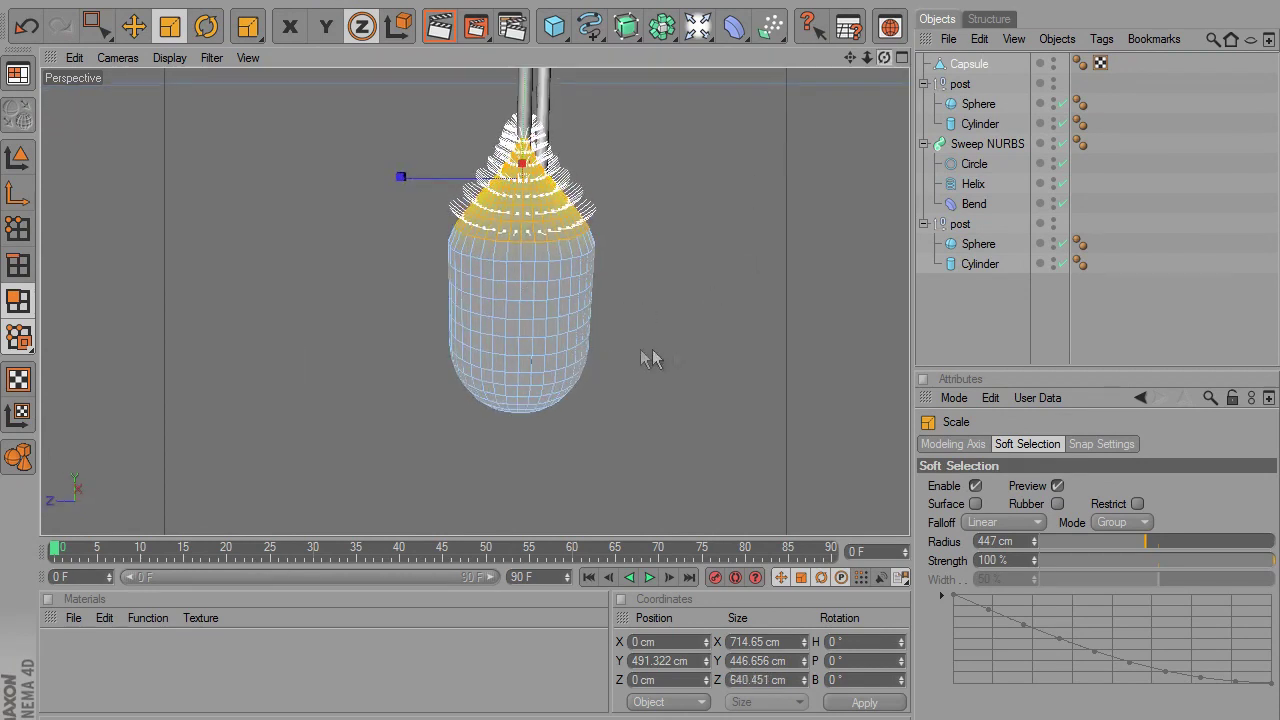
key("ctrl+z")
key("ctrl+z")
Box-select the capsule's lower half in Front view, test a scale, and turn off Soft Selection
left_click(100, 32)
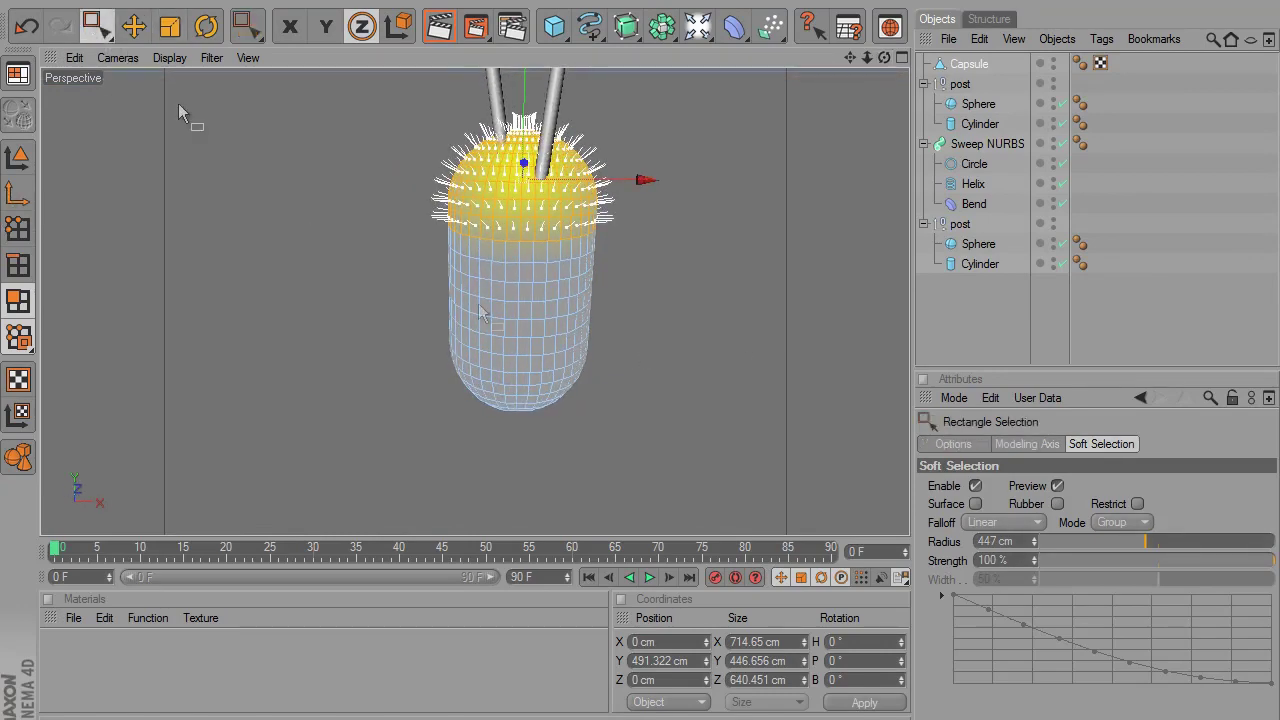
middle_click(816, 82)
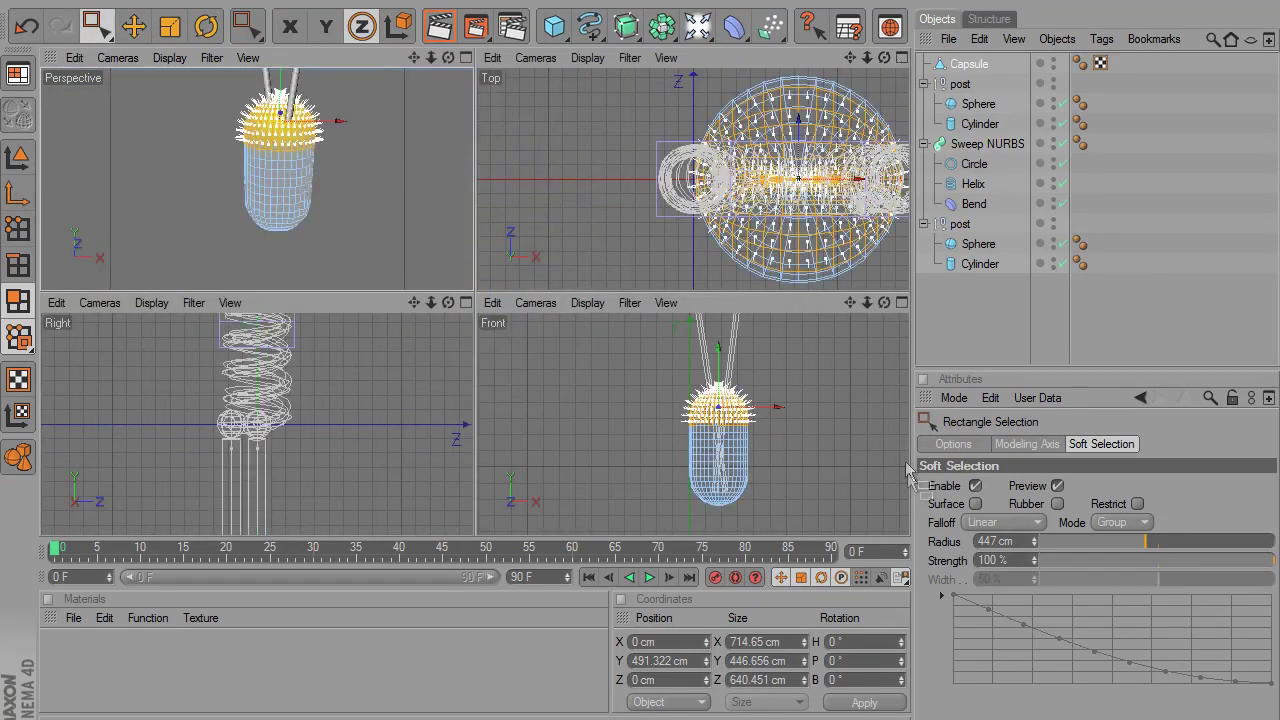
middle_click(715, 360)
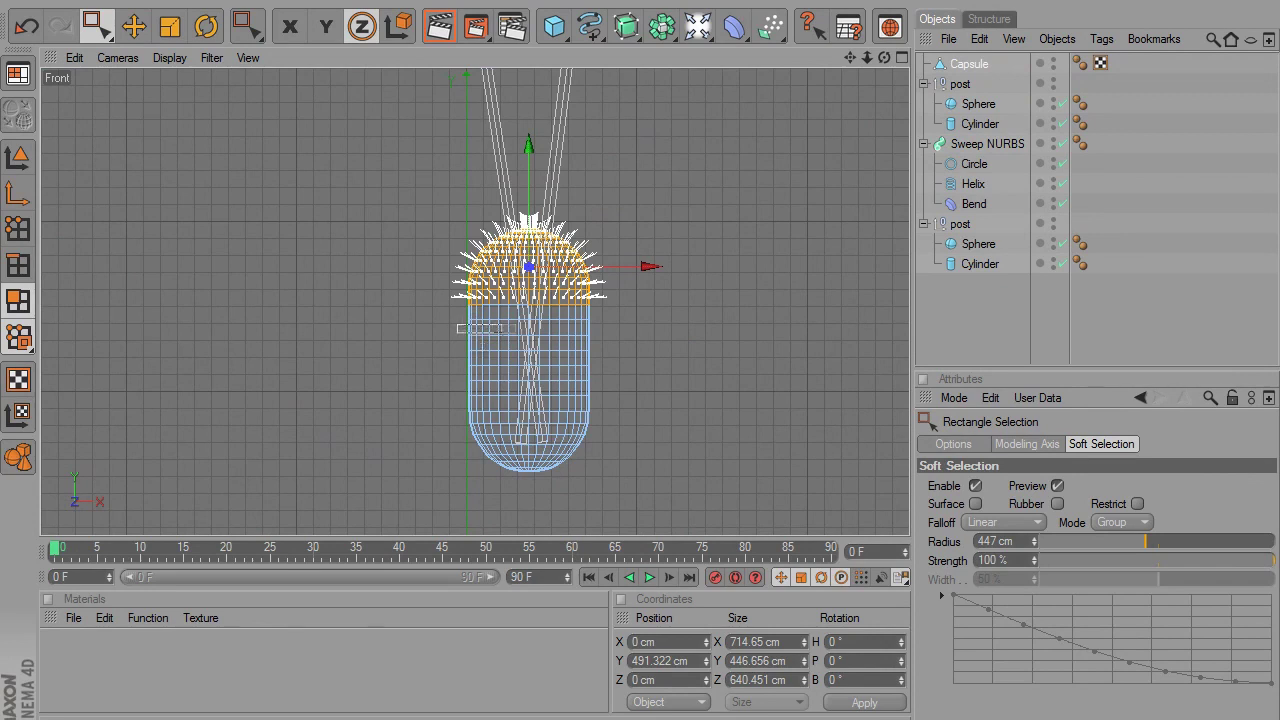
left_click_drag(459, 322, 651, 484)
left_click(172, 32)
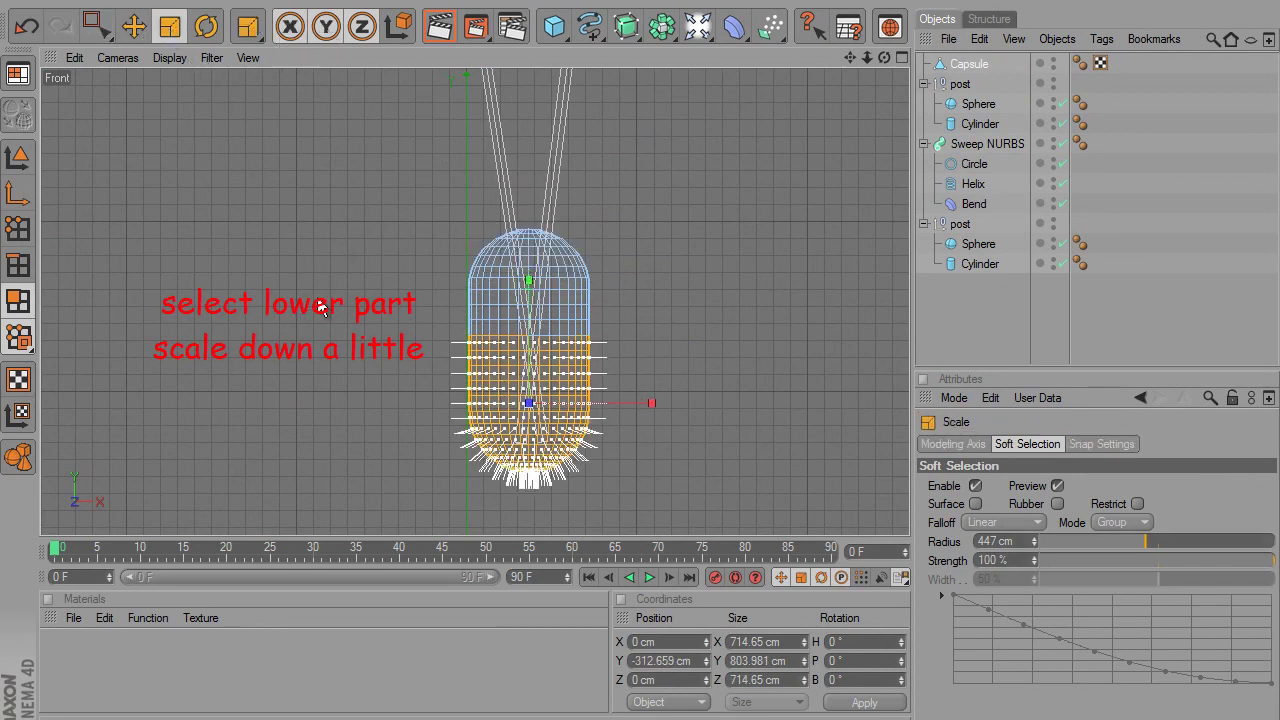
left_click_drag(613, 350, 640, 352)
key("ctrl+z")
left_click(975, 486)
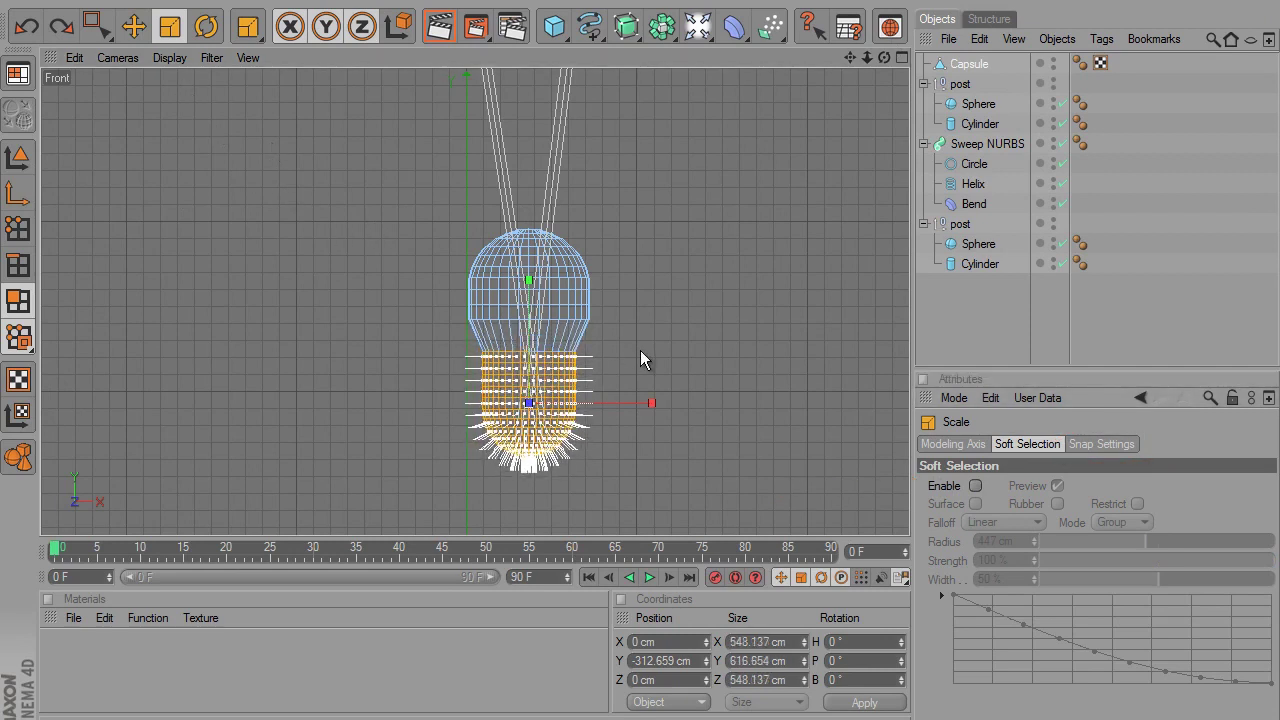
left_click(17, 268)
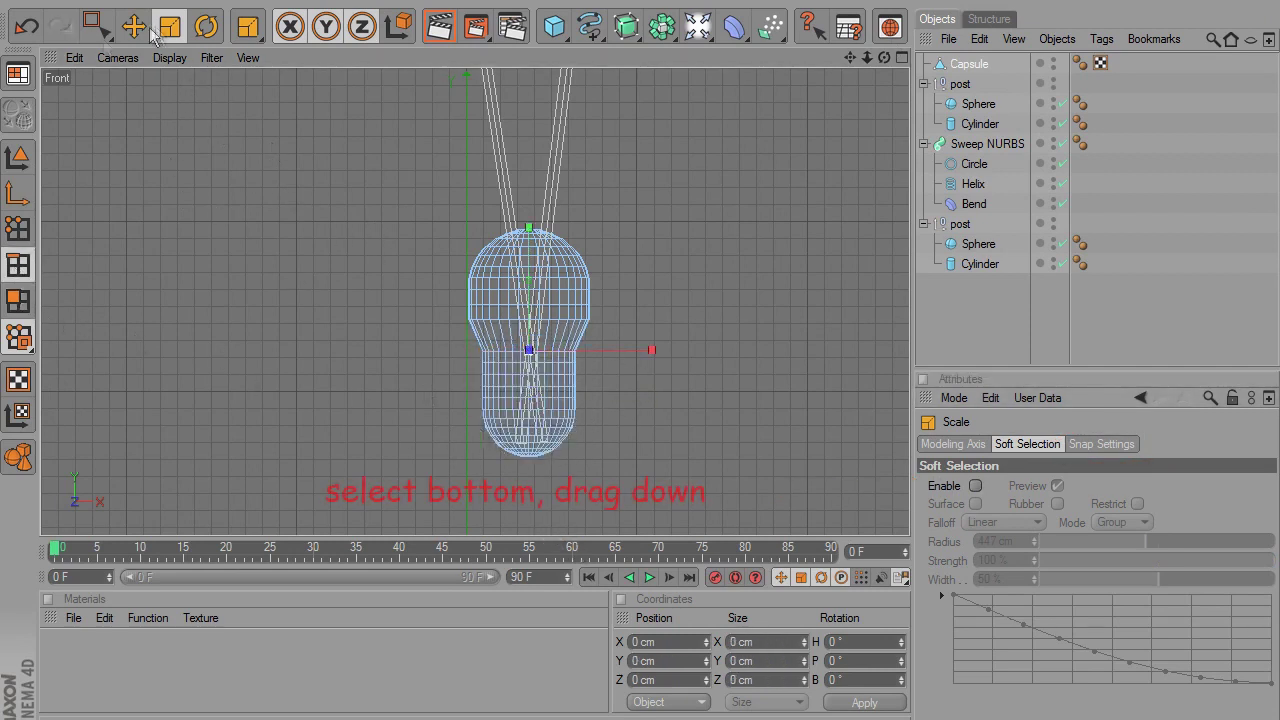
Box-select the capsule's bottom points and drag them far down along Y
left_click(95, 25)
left_click_drag(460, 405, 630, 470)
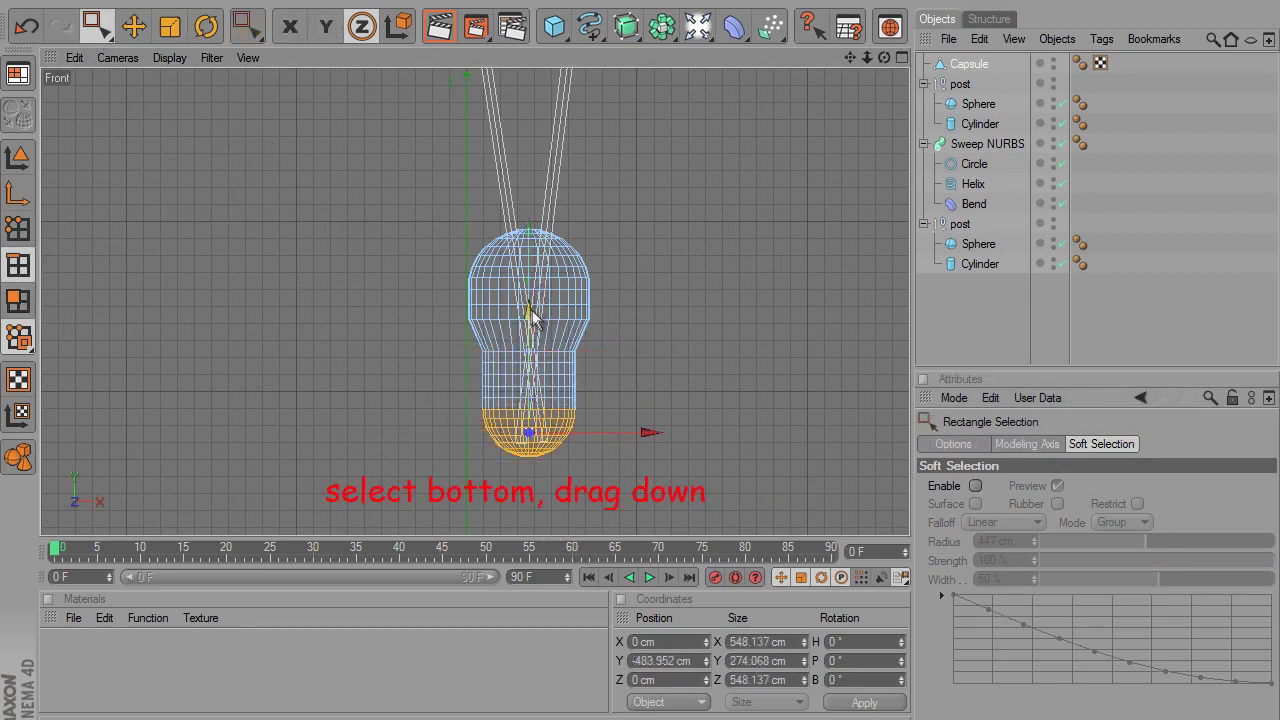
left_click_drag(528, 314, 641, 352)
scroll(690, 241, "down", 3)
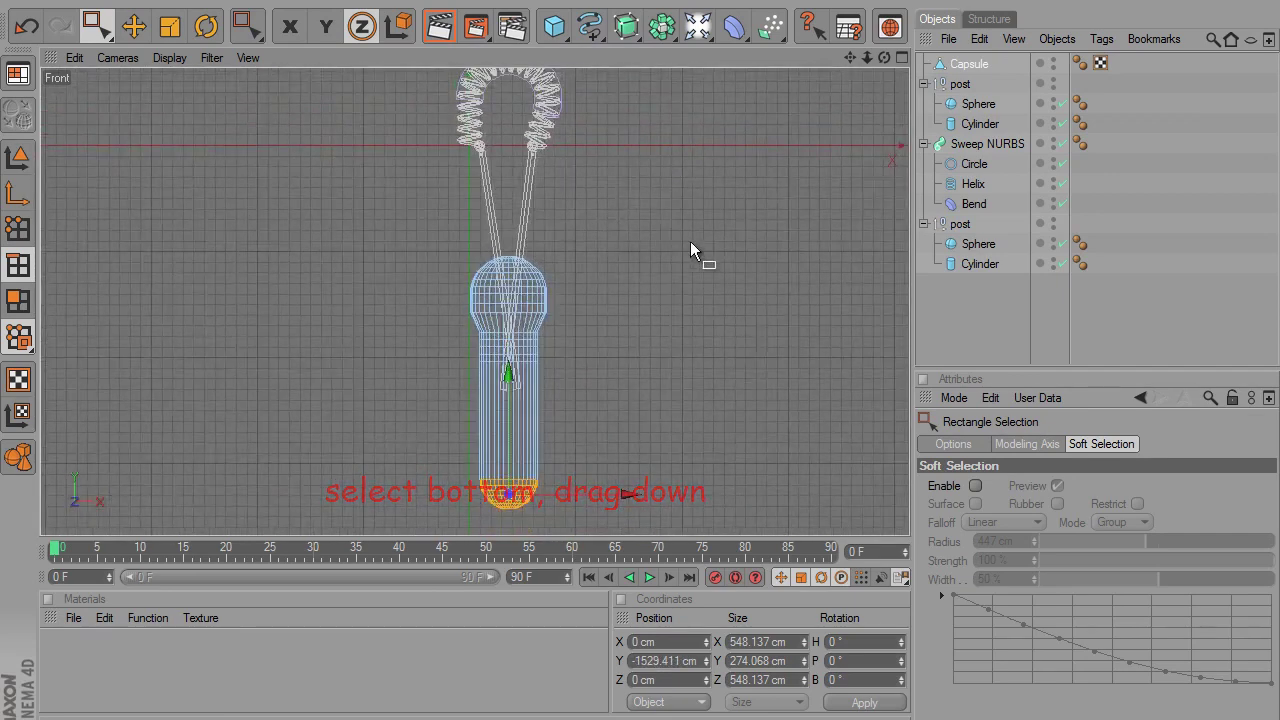
scroll(743, 200, "down", 2)
Return to the Perspective view, switch to Live Selection, and select the first post group
left_click(901, 57)
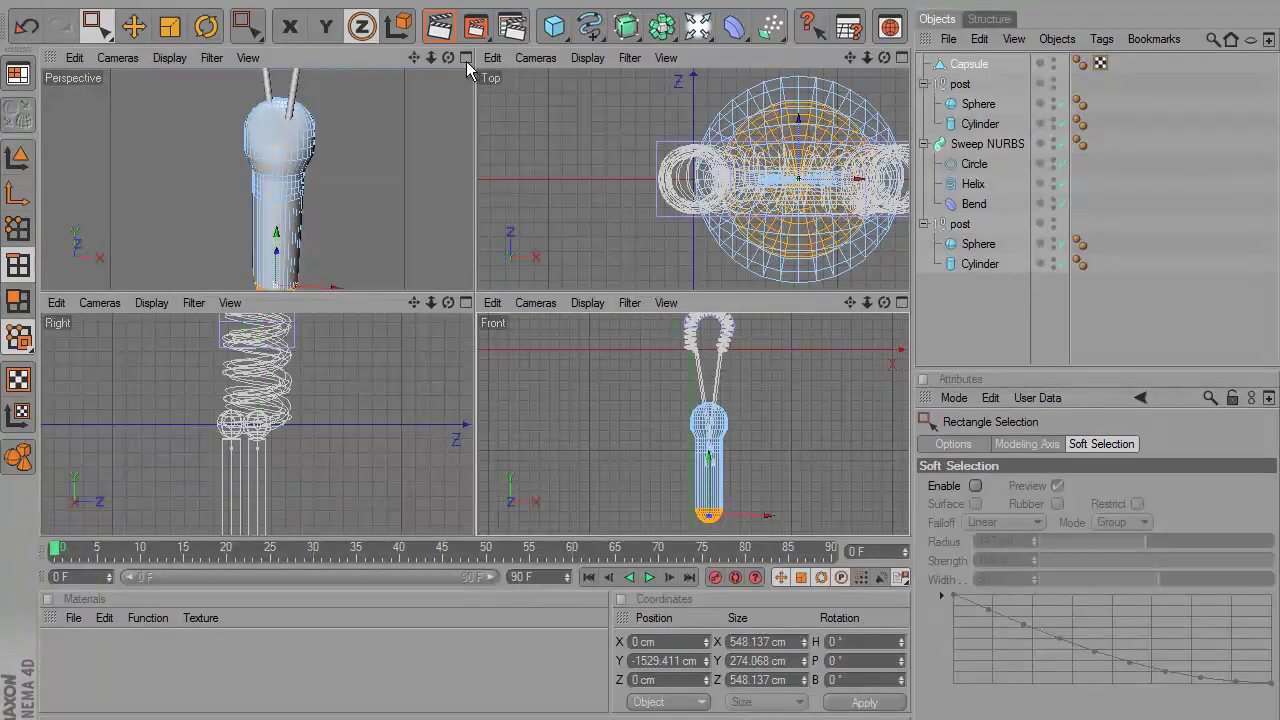
left_click(463, 58)
mouse_move(892, 58)
left_mouse_down()
mouse_move(633, 350)
mouse_move(640, 360)
mouse_move(688, 158)
left_mouse_up()
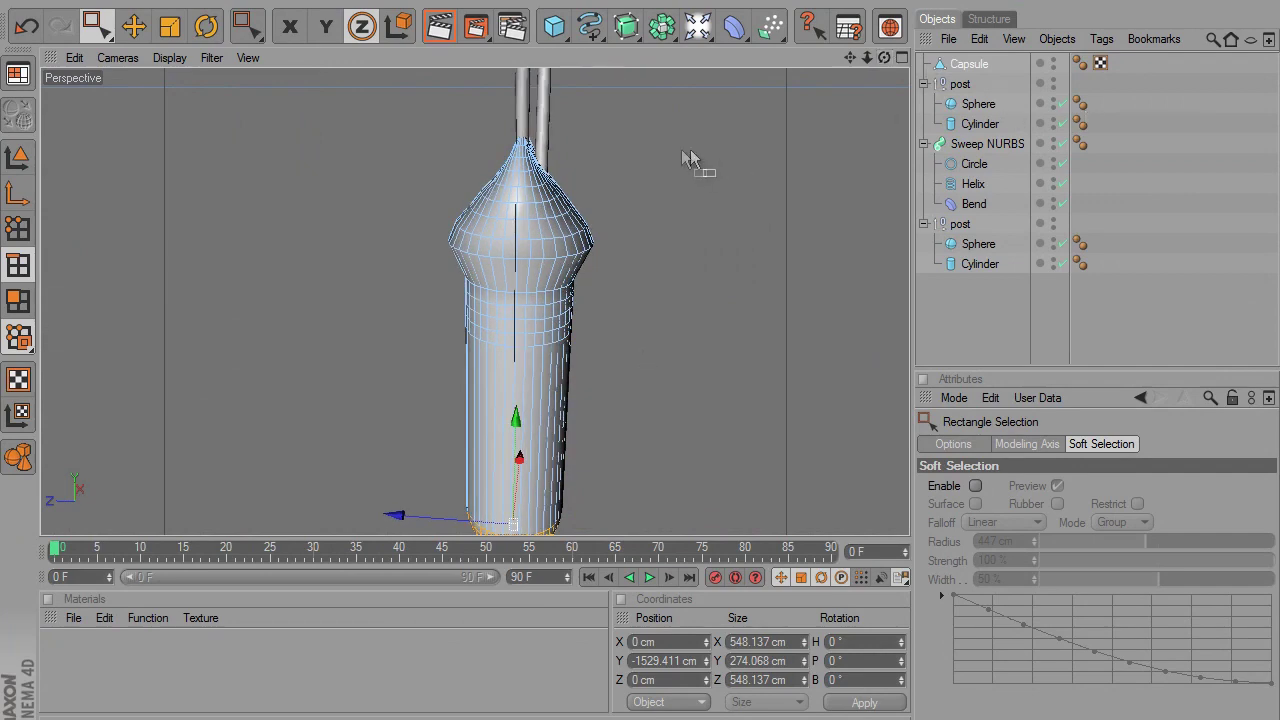
mouse_move(851, 58)
left_mouse_down()
mouse_move(644, 356)
mouse_move(781, 48)
left_mouse_up()
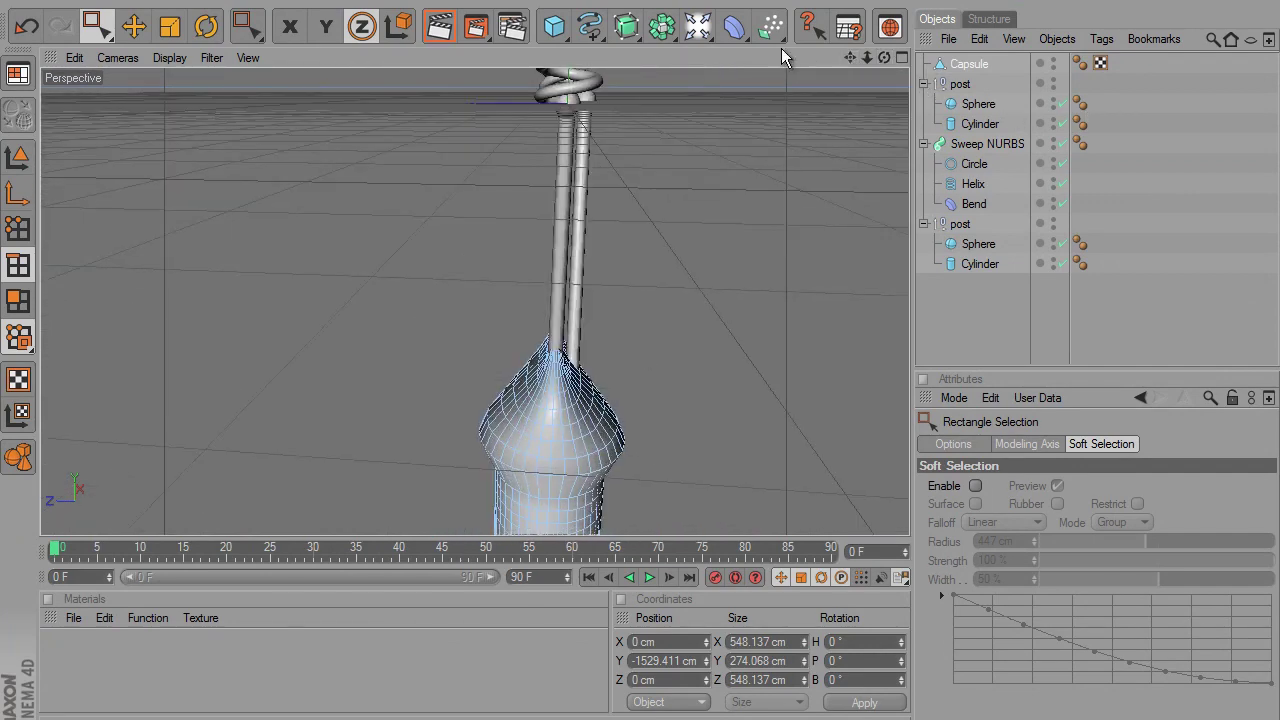
scroll(776, 174, "down", 2)
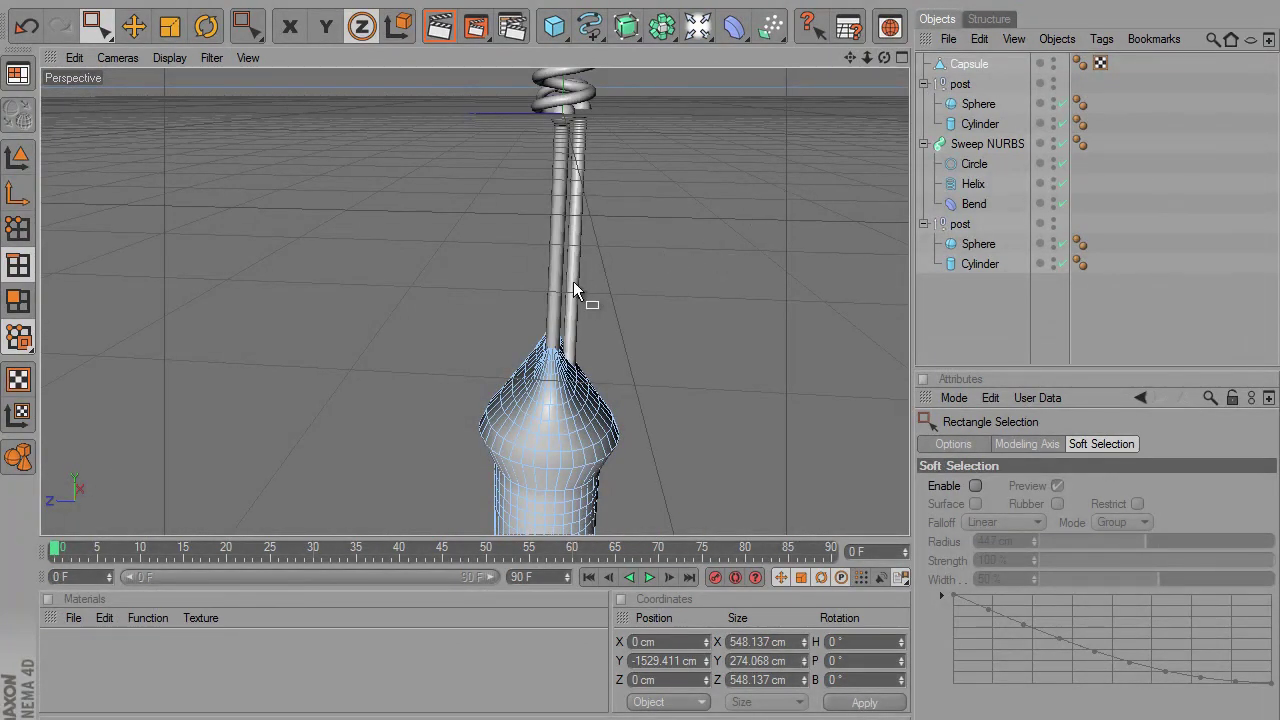
left_click(104, 28)
left_click_drag(104, 28, 110, 48)
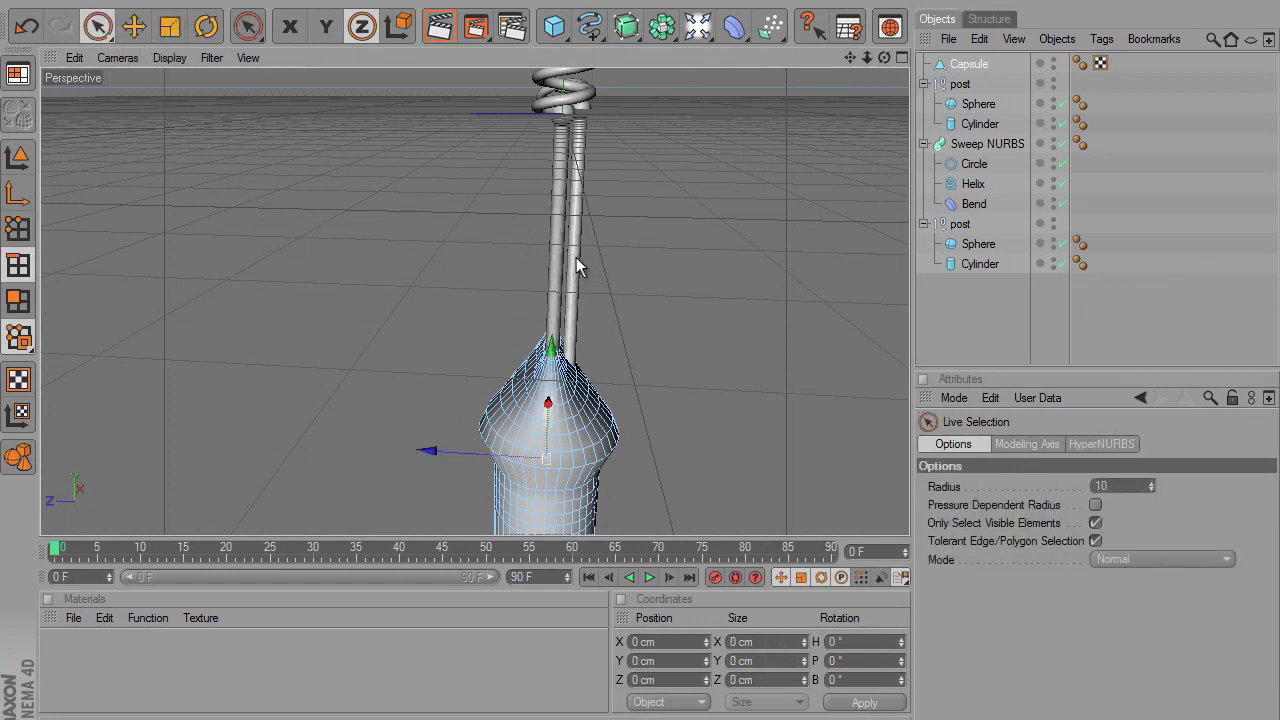
left_click(964, 84)
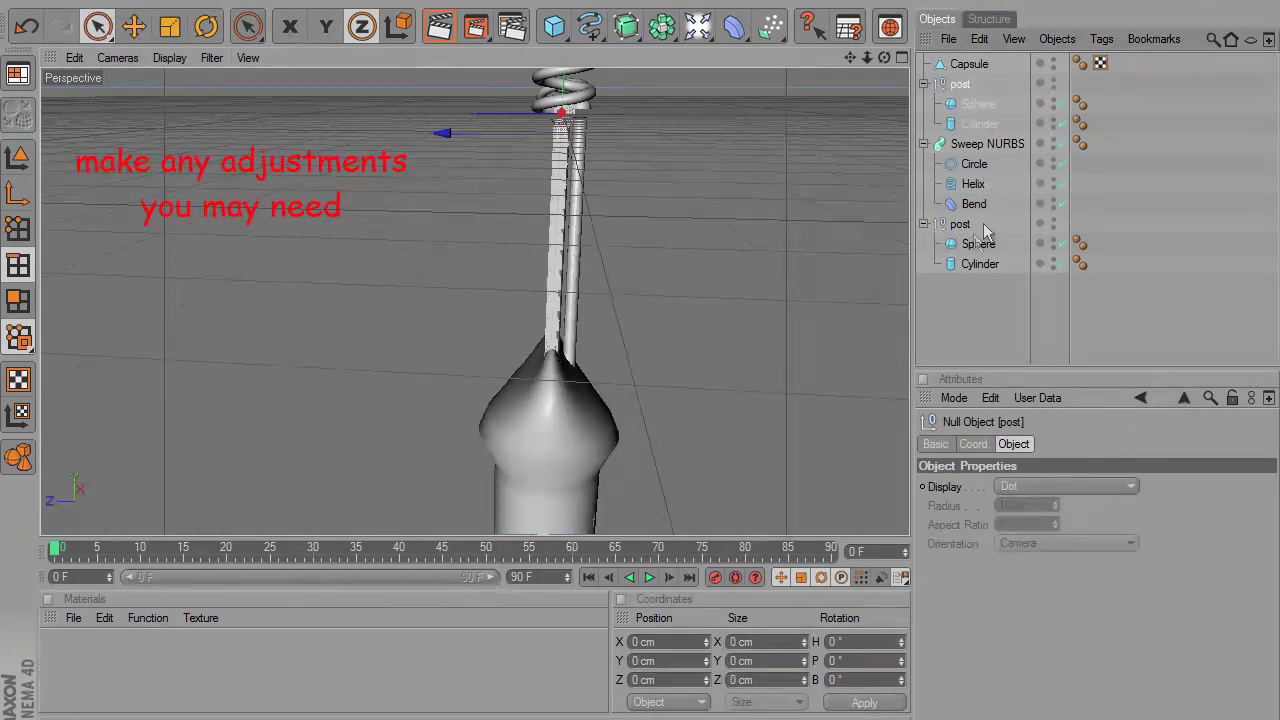
Rotate the second post's bank to about -6° so both posts line up
left_click(963, 225)
left_click(206, 27)
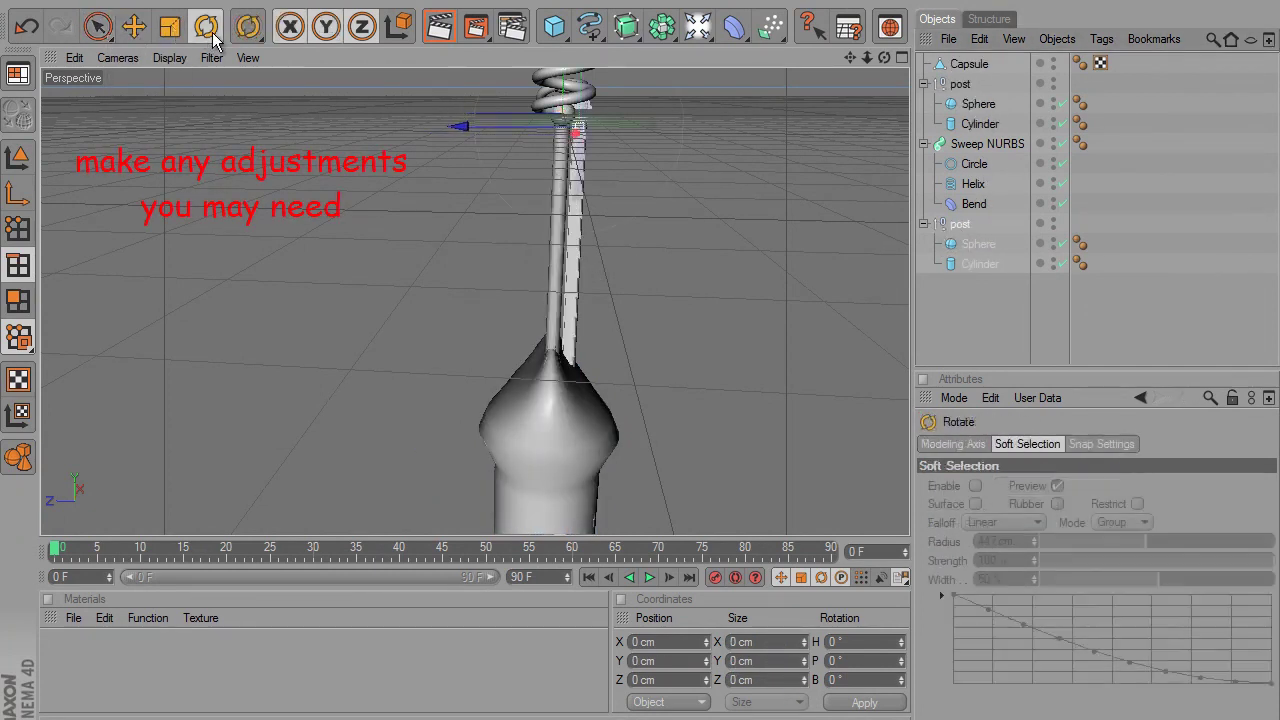
left_click_drag(648, 151, 642, 154)
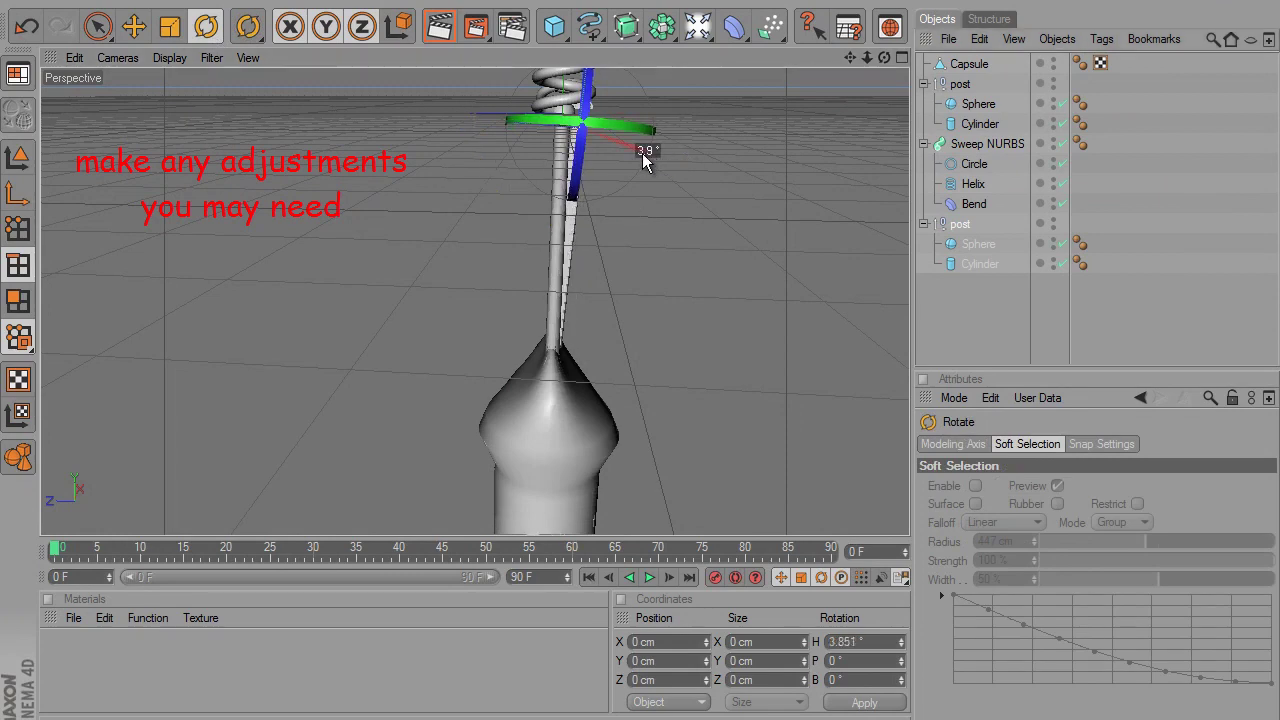
mouse_move(884, 57)
left_mouse_down()
mouse_move(651, 349)
mouse_move(680, 351)
left_mouse_up()
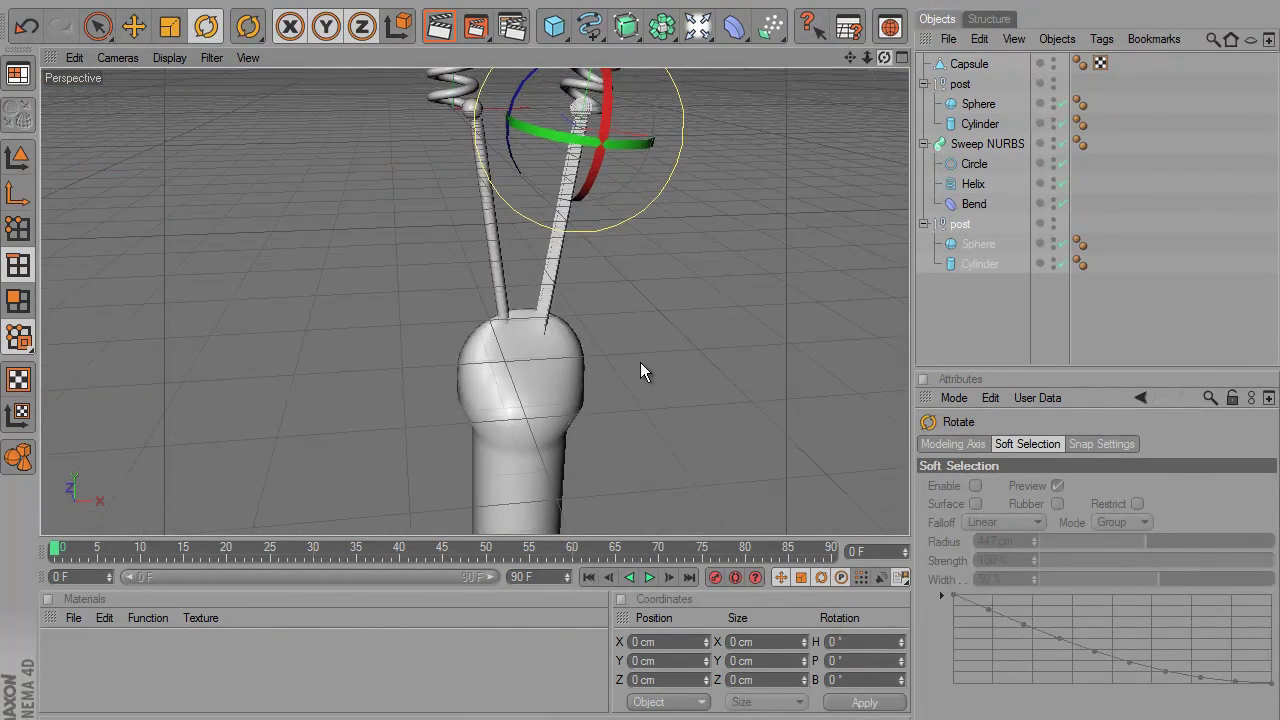
left_click_drag(515, 158, 521, 162)
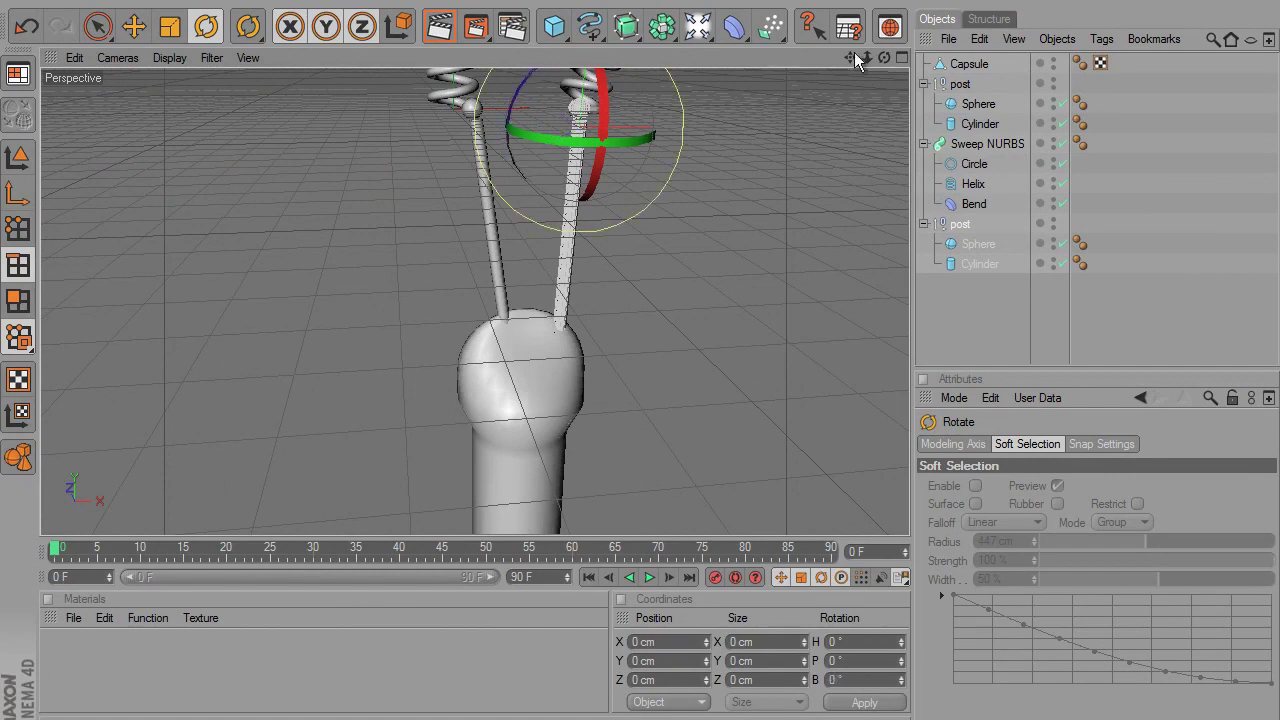
mouse_move(854, 52)
left_mouse_down()
mouse_move(591, 349)
mouse_move(667, 348)
mouse_move(640, 352)
left_mouse_up()
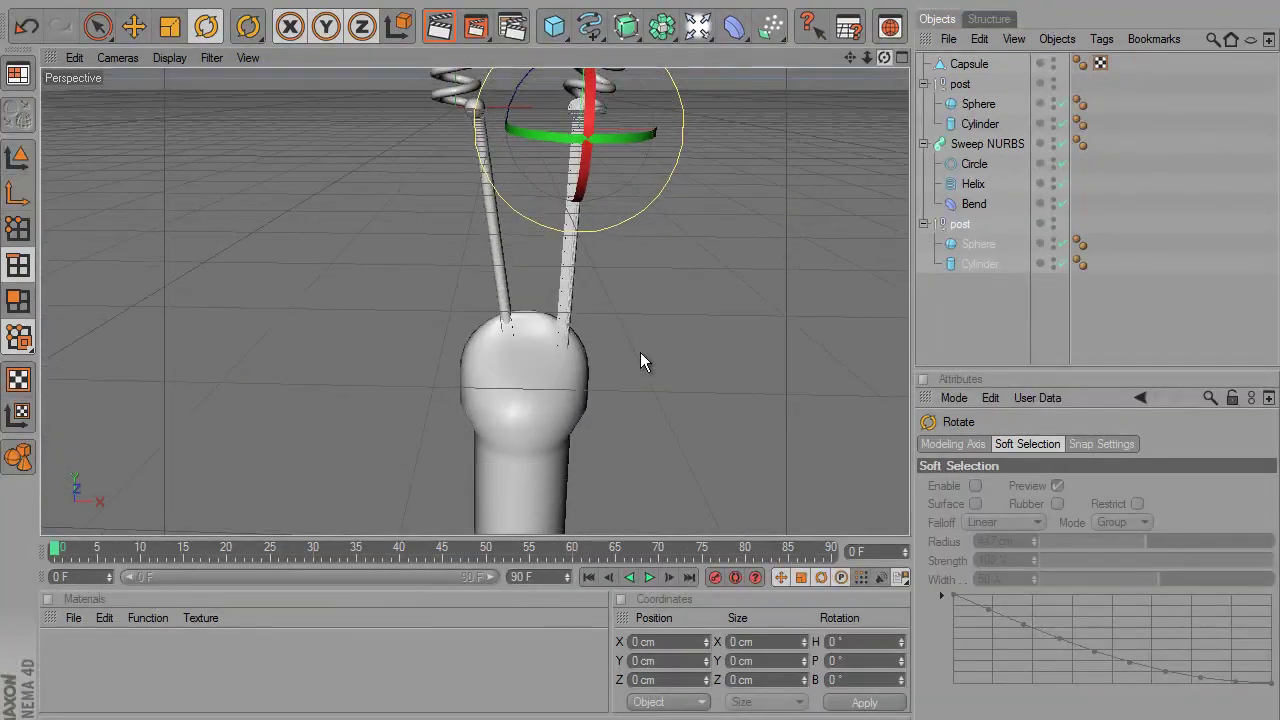
Select the Capsule, switch to the Move tool in Model mode, and render a viewport preview
left_click(965, 64)
key("e")
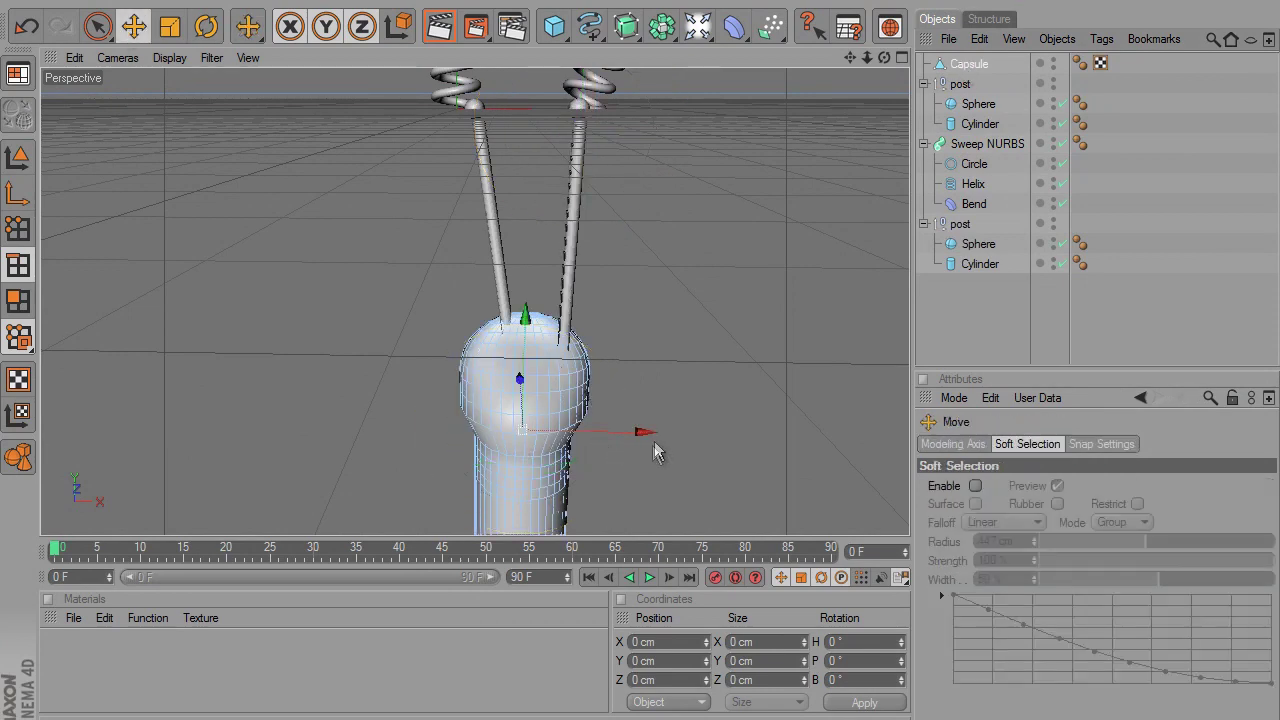
left_click(17, 157)
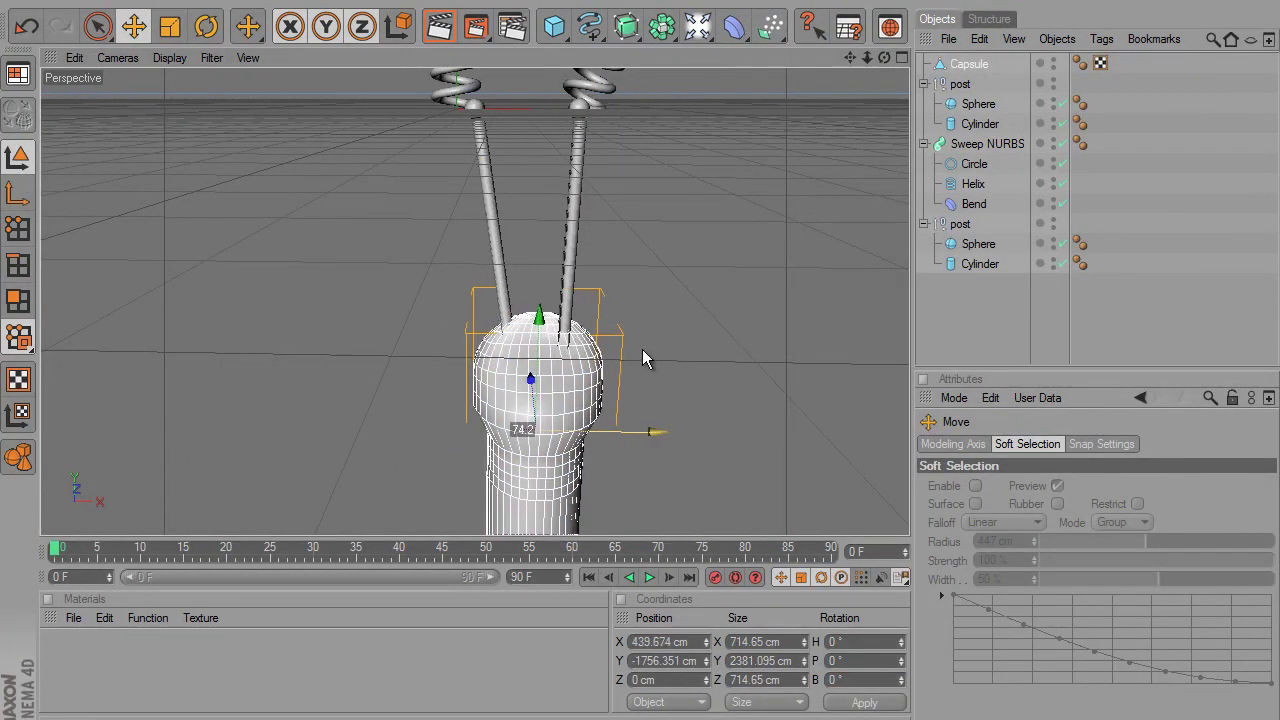
mouse_move(887, 58)
left_mouse_down()
mouse_move(650, 358)
mouse_move(728, 158)
left_mouse_up()
left_click(432, 28)
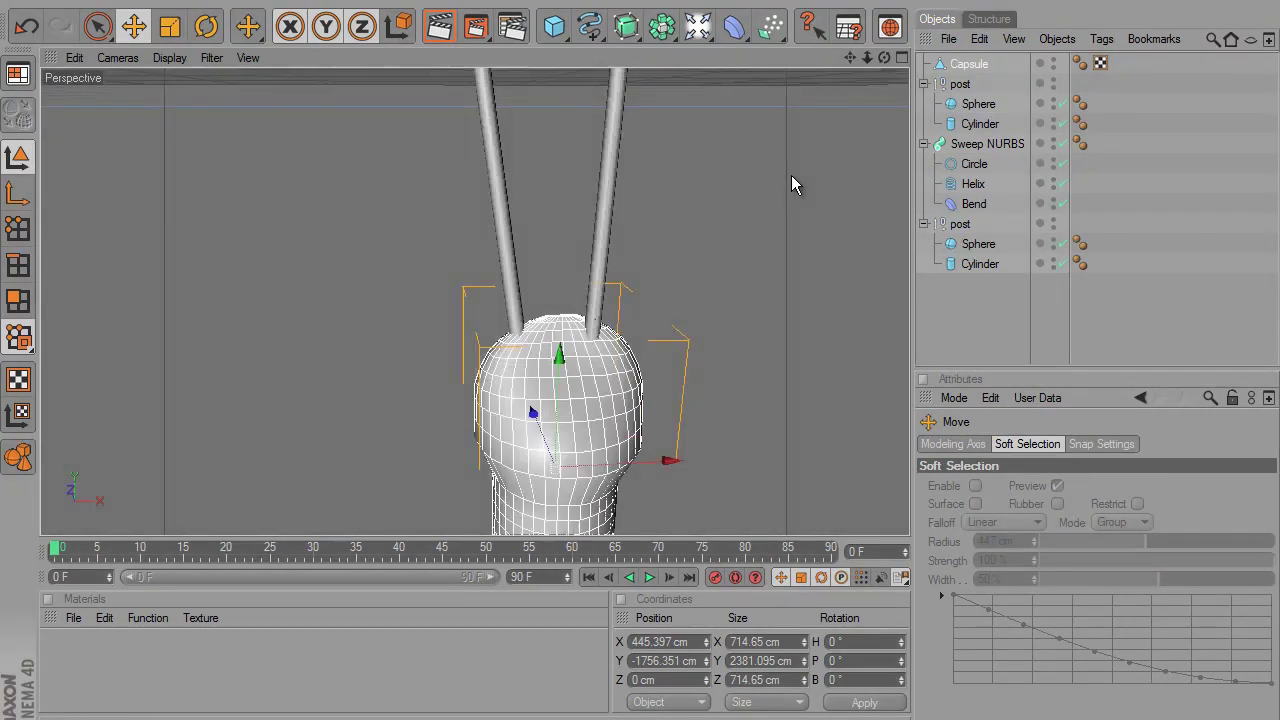
left_click_drag(867, 58, 741, 251)
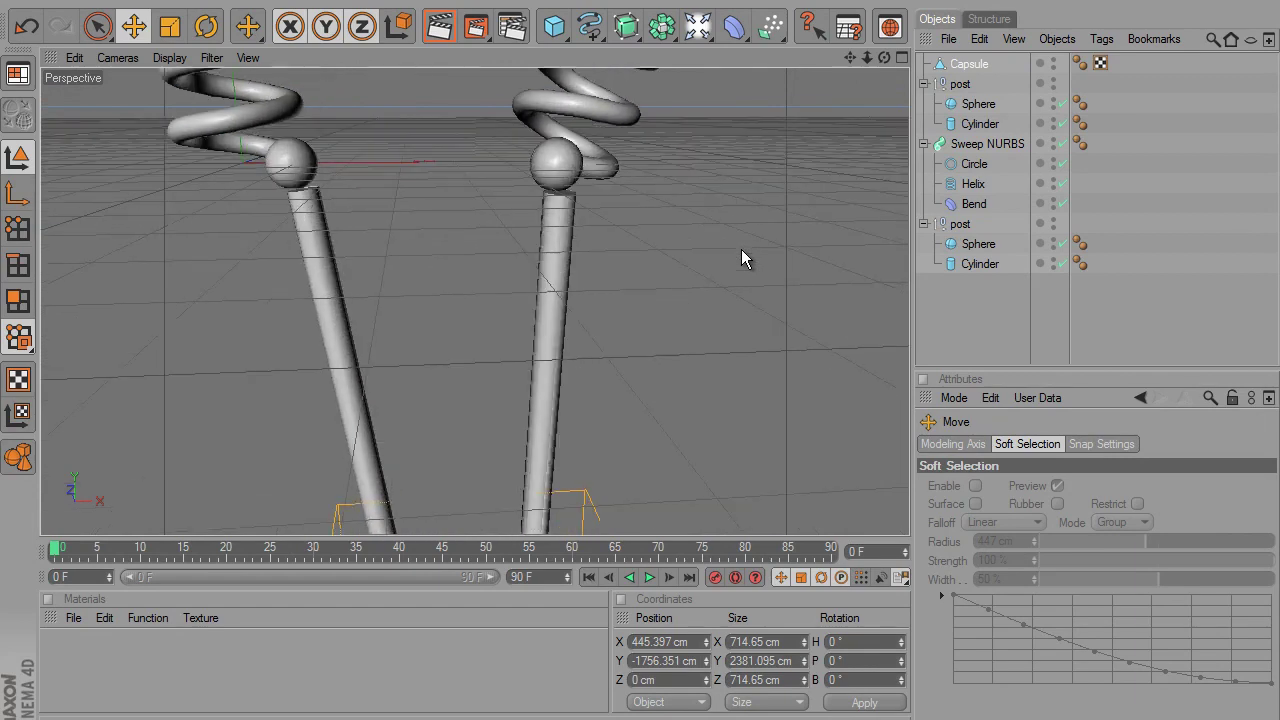
Select both post cylinders and raise them along Y up to the spheres
left_click(962, 86)
left_click(978, 103)
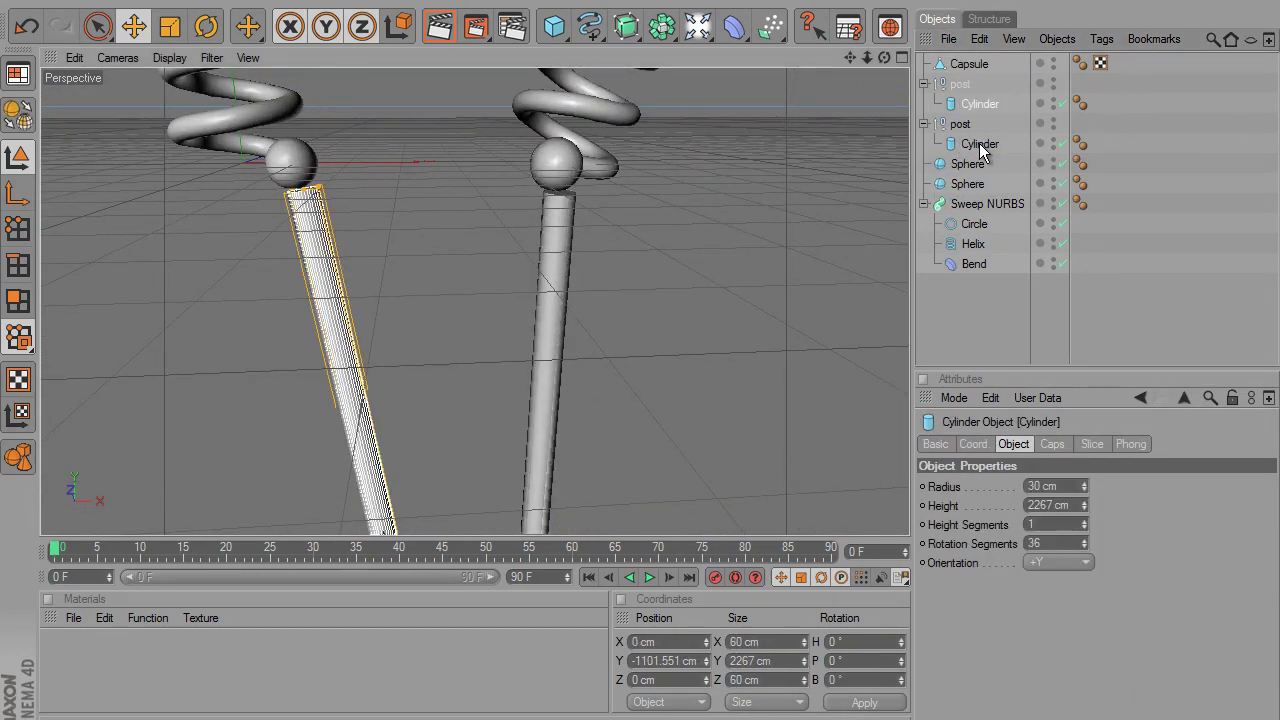
left_click(979, 143, "ctrl")
left_click(135, 28)
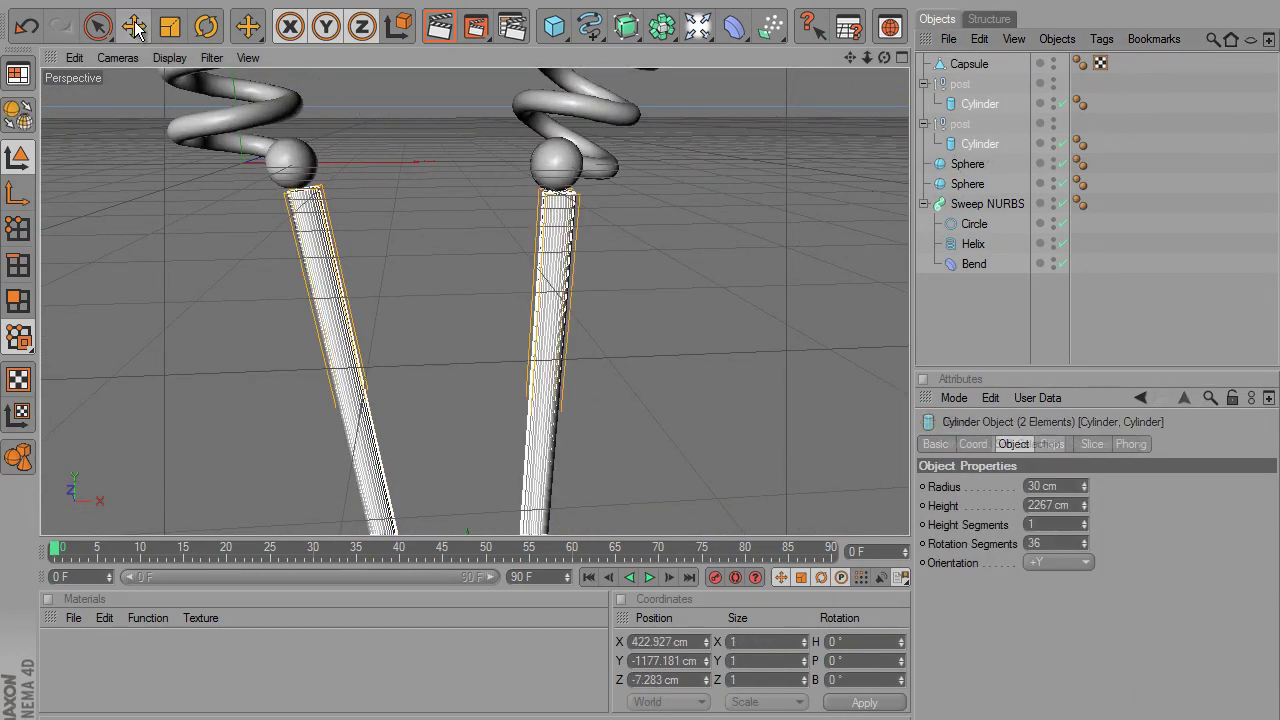
left_click_drag(420, 174, 641, 346)
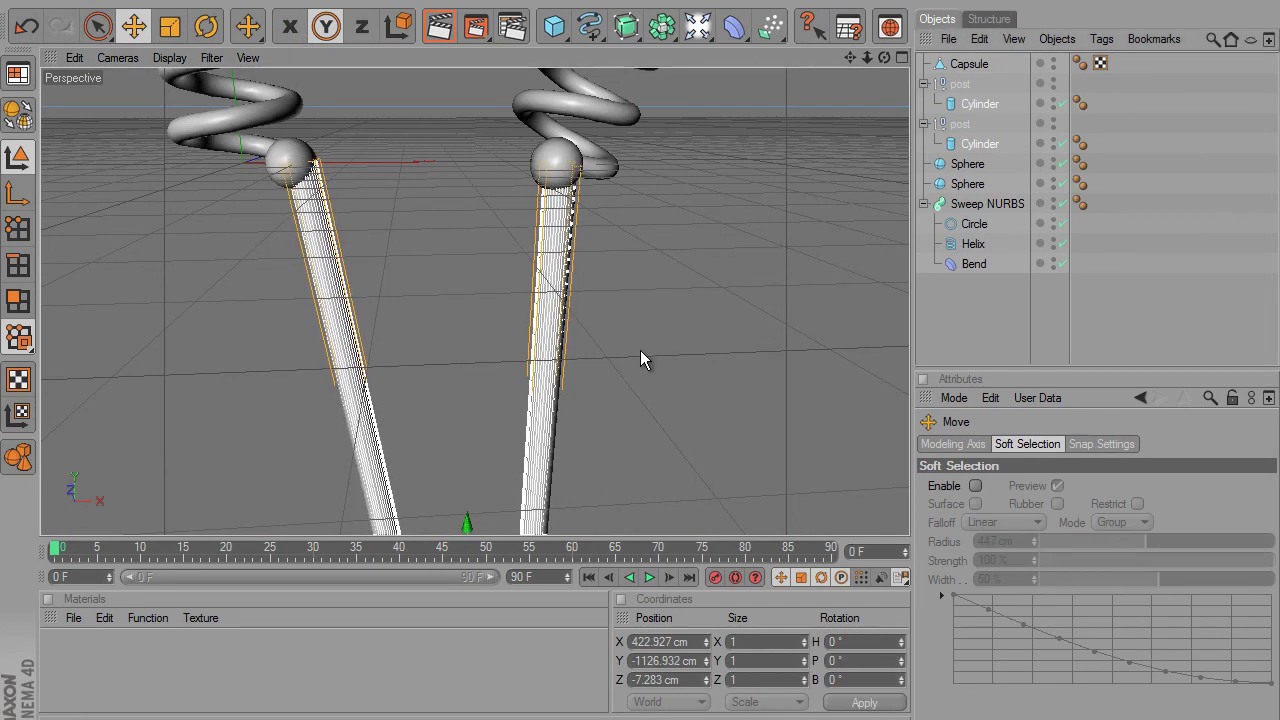
Shift the left cylinder along X under its sphere and render a preview of the filament
left_click(982, 108)
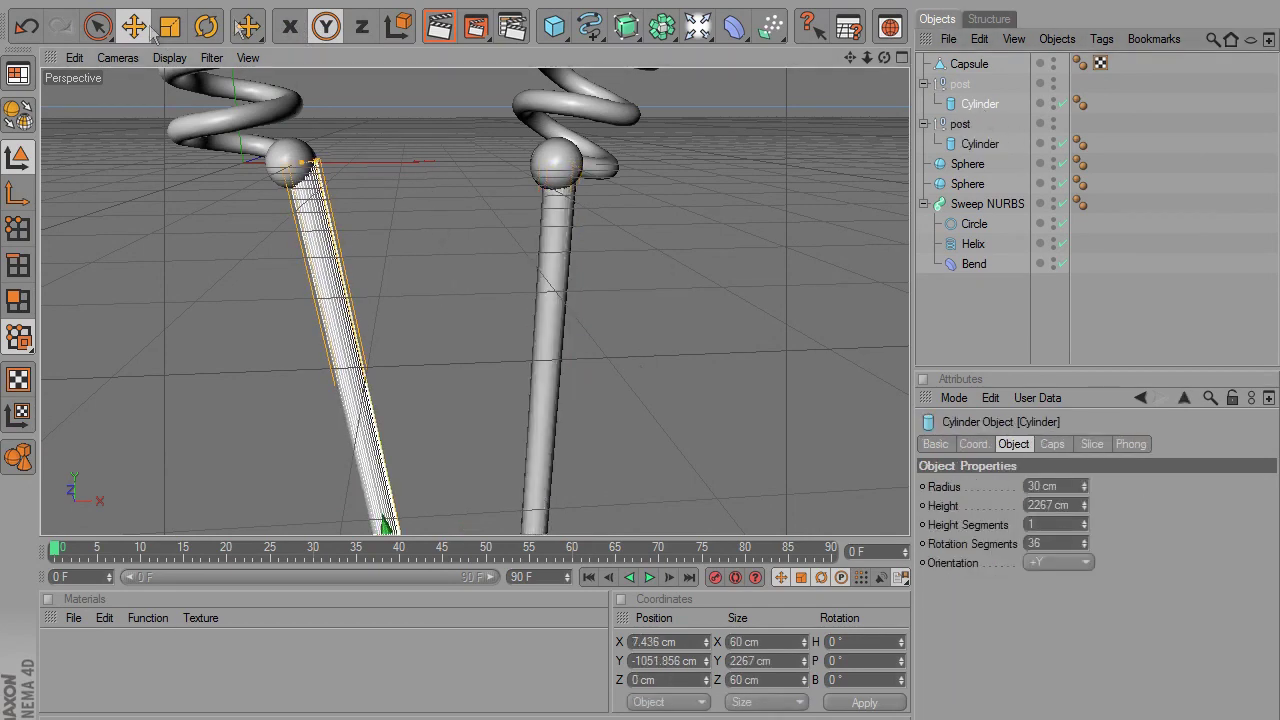
left_click_drag(681, 230, 643, 349)
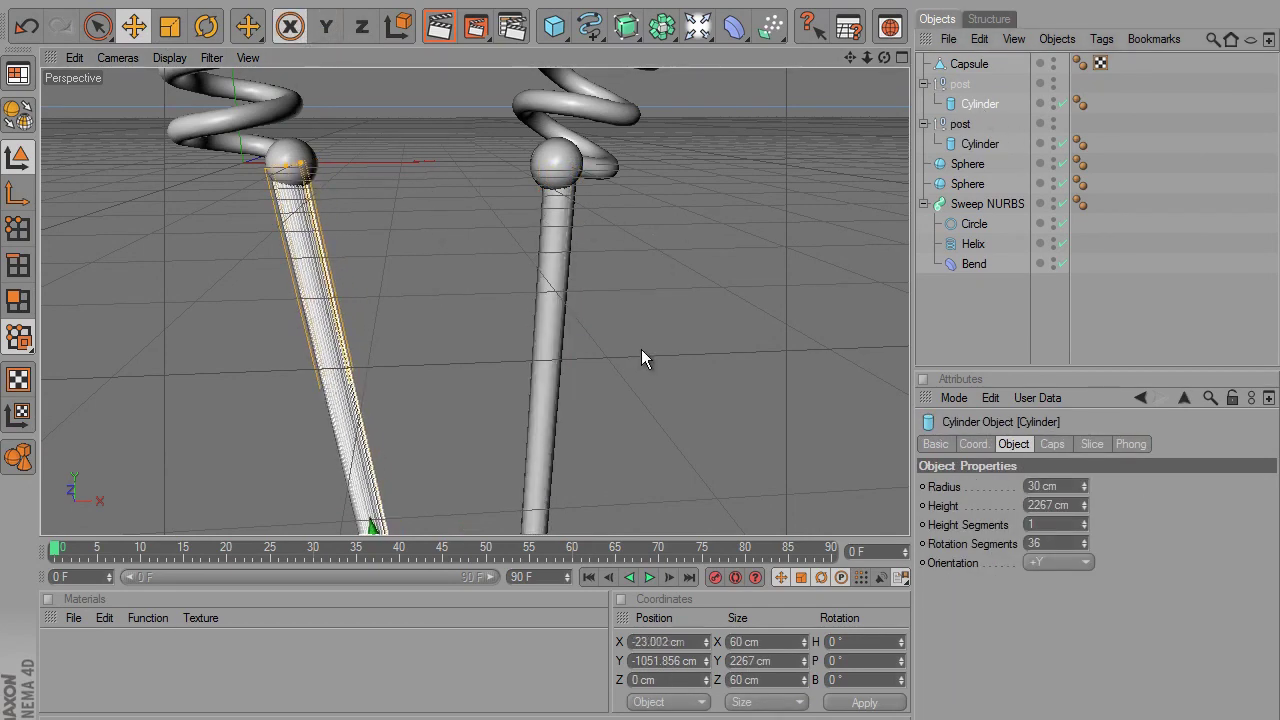
key("ctrl+r")
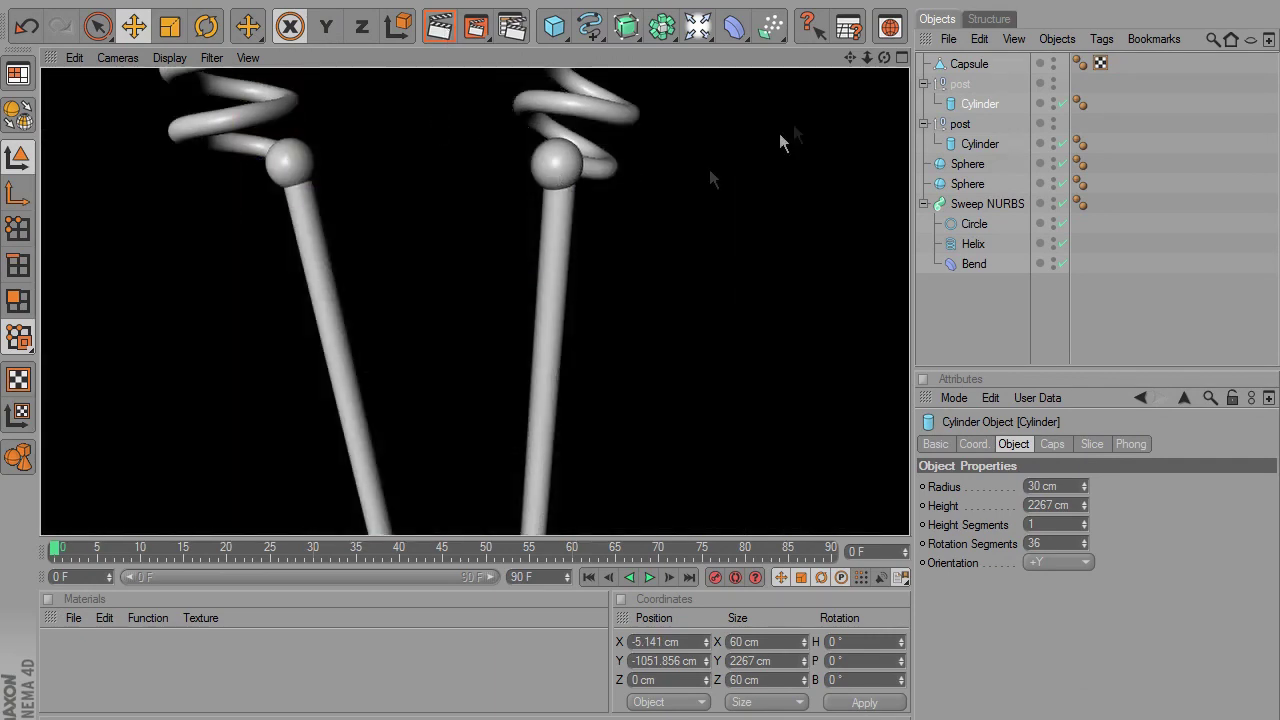
scroll(750, 277, "down", 5)
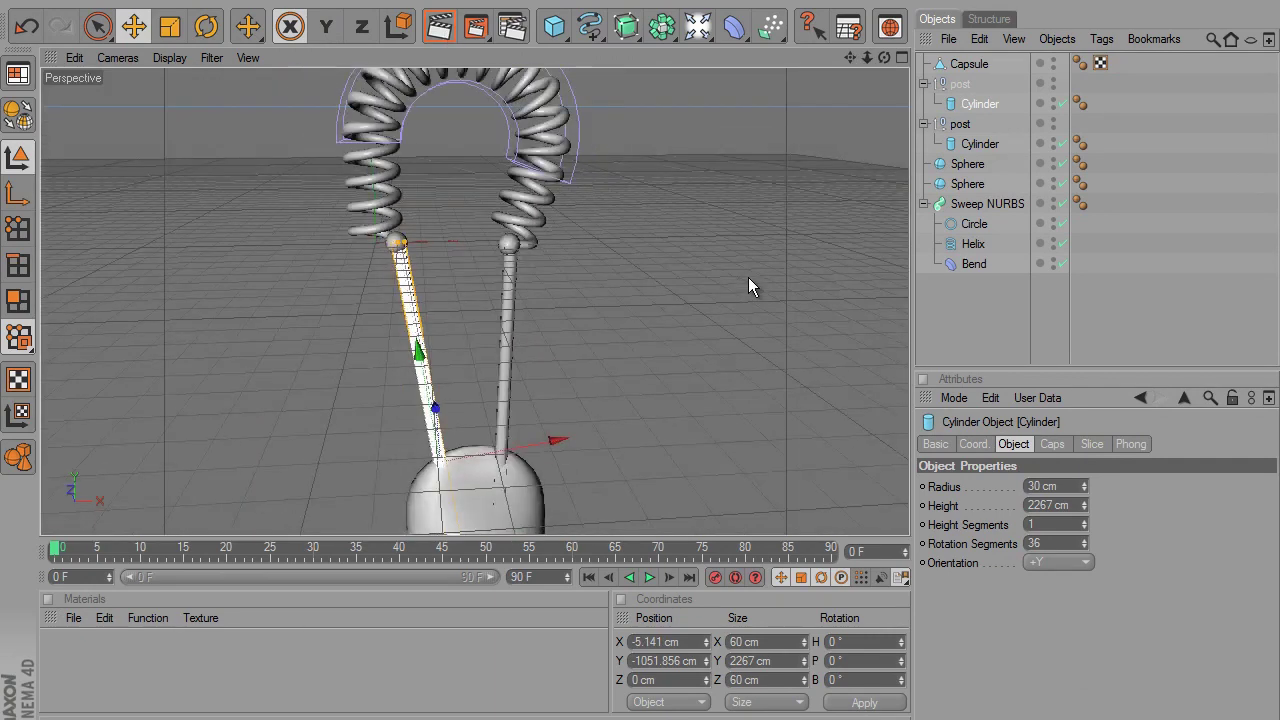
scroll(755, 275, "down", 4)
left_click_drag(849, 58, 639, 344)
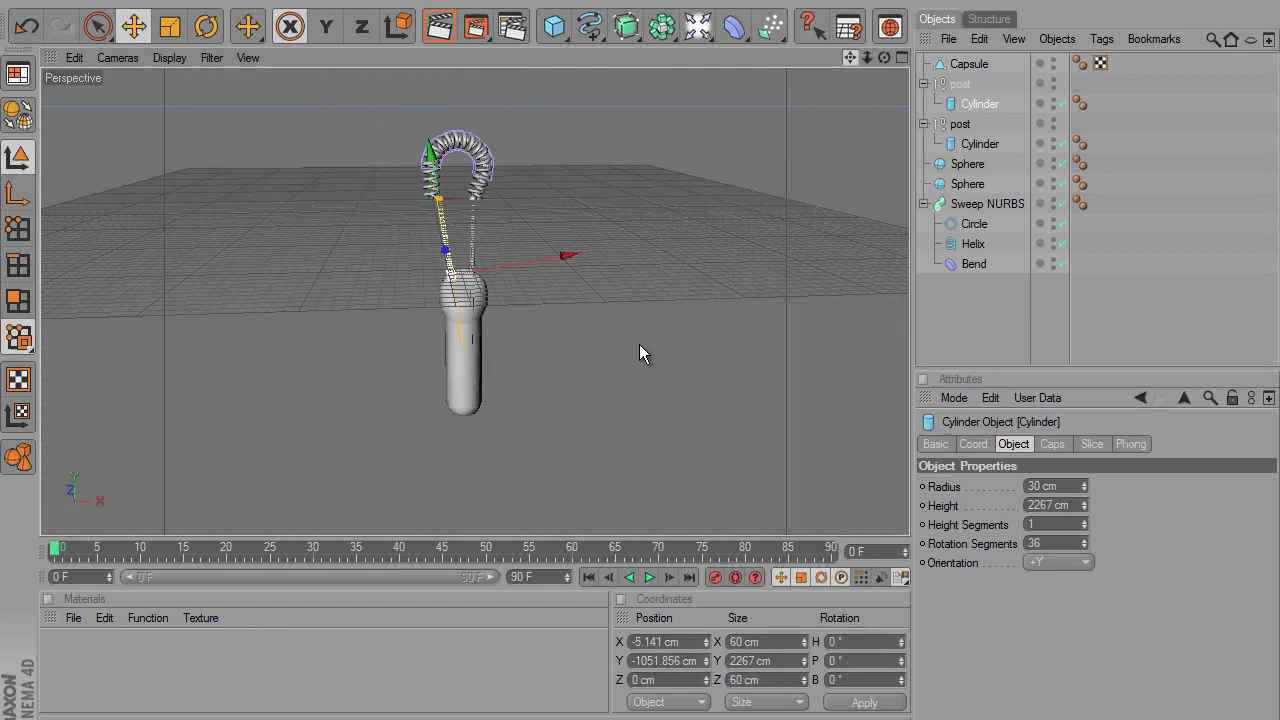
left_click(440, 28)
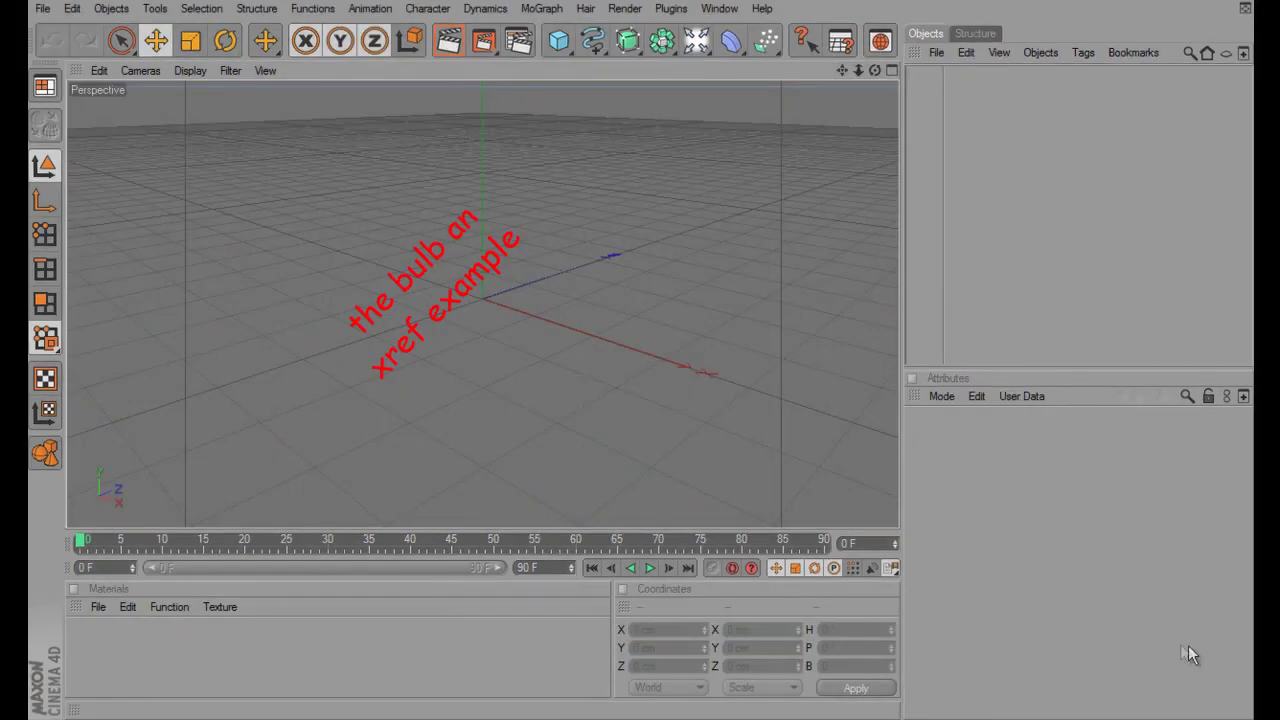
Add a Sphere, raise its Segments to 30, and make it an editable polygon object
left_click(558, 40)
left_click(691, 60)
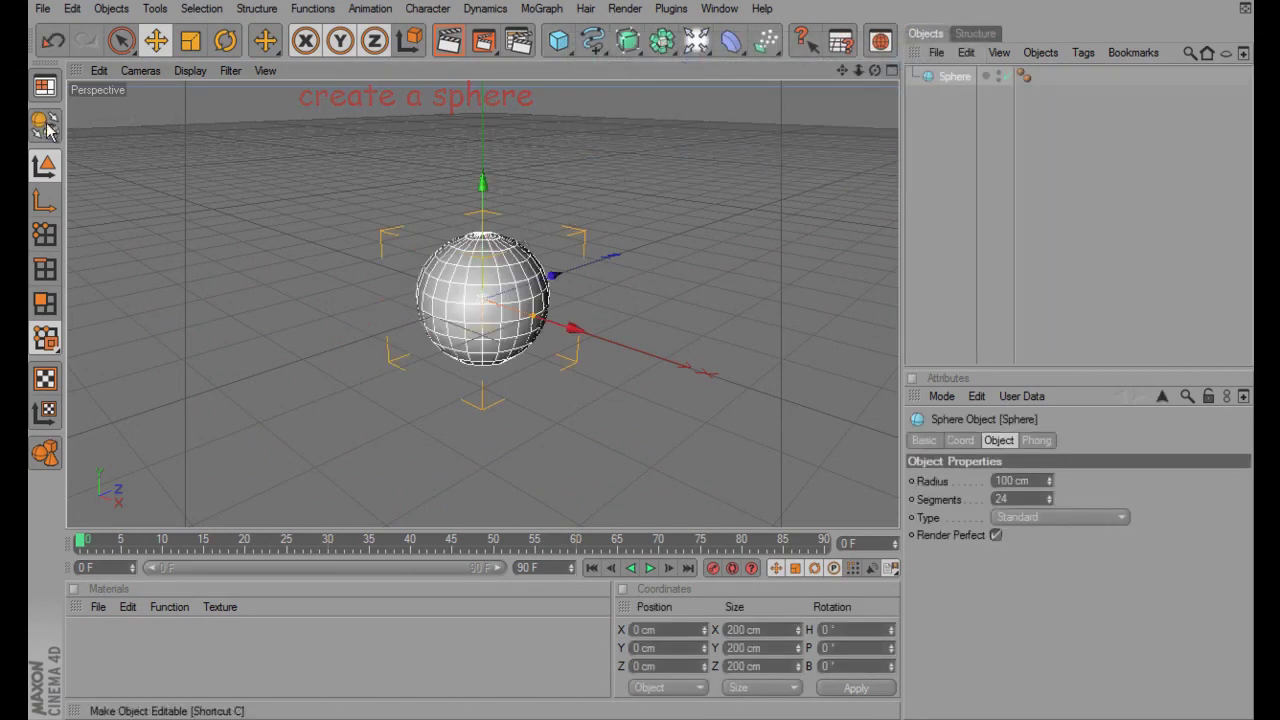
left_click(1049, 500)
left_click(1049, 500)
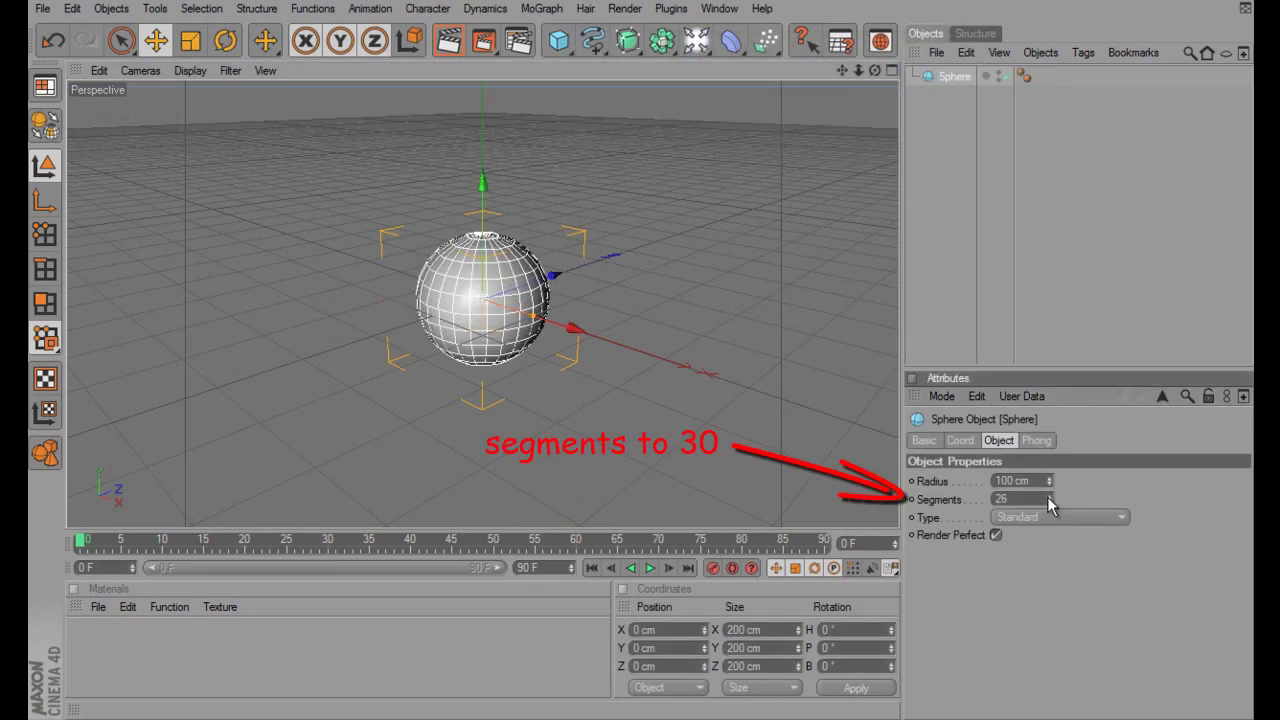
left_click(1049, 497)
left_click(1049, 497)
left_click(1049, 497)
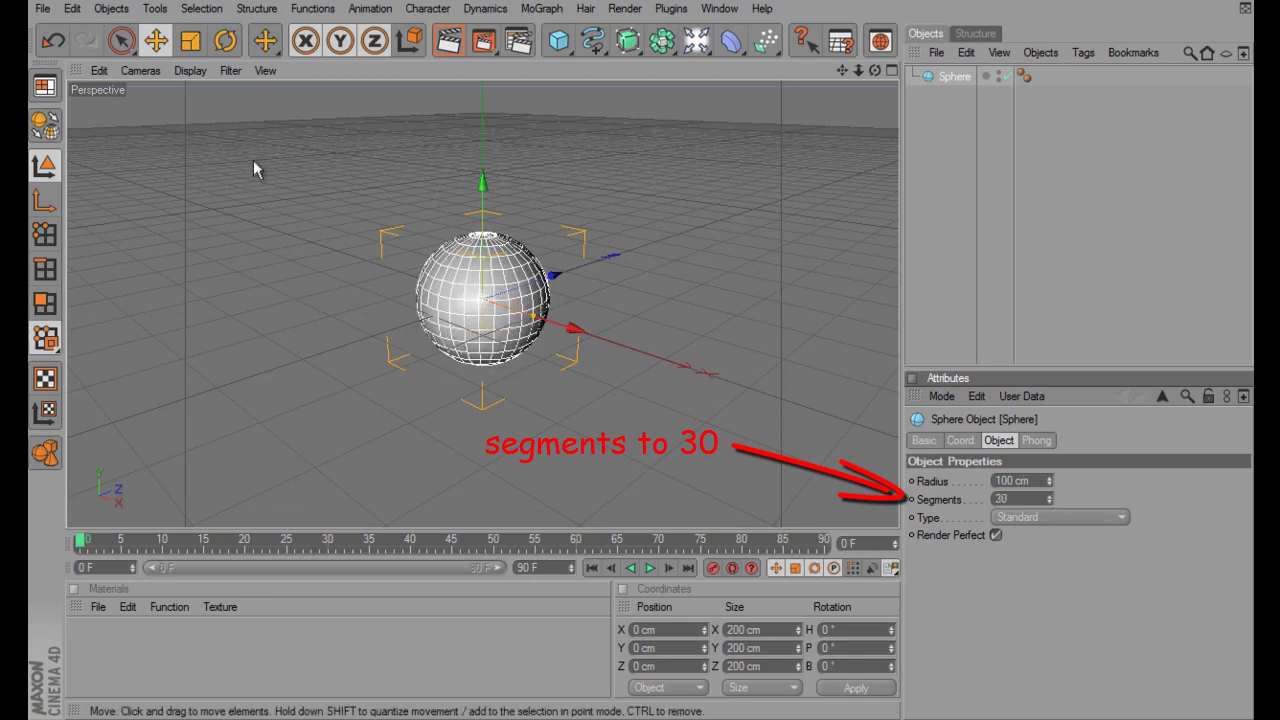
left_click(44, 124)
scroll(634, 297, "up", 3)
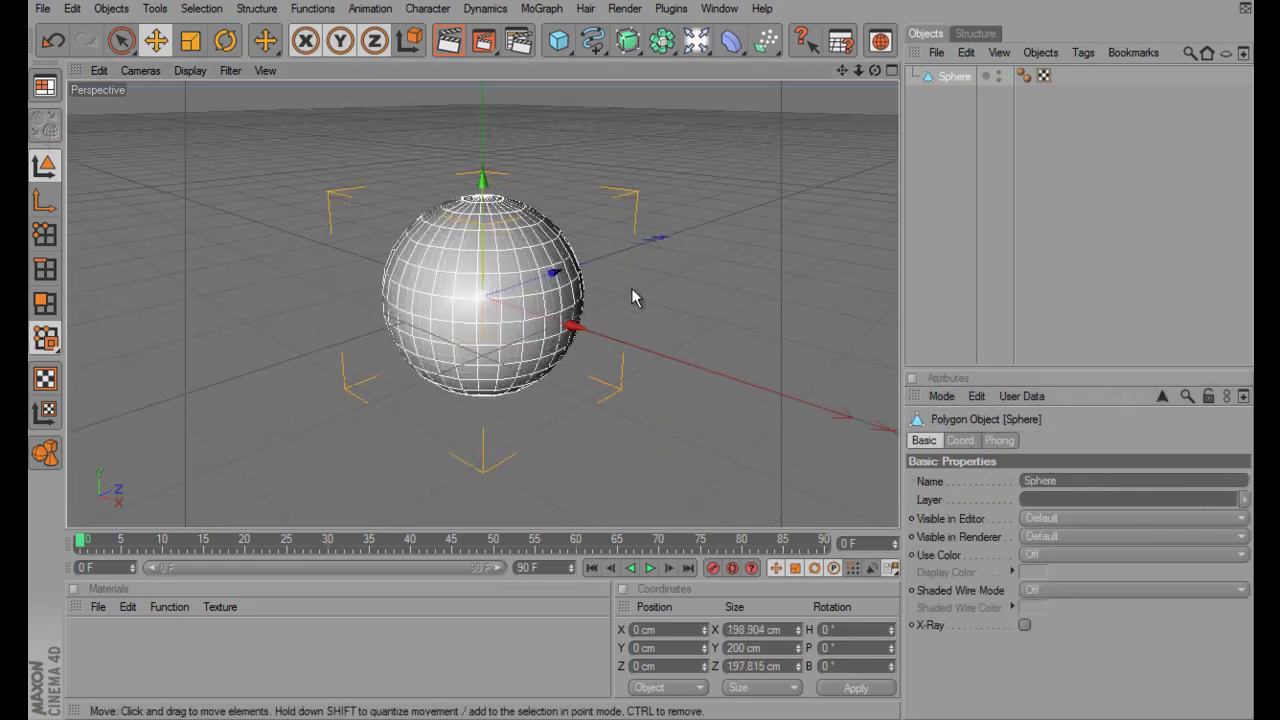
scroll(634, 297, "up", 2)
left_click(201, 8)
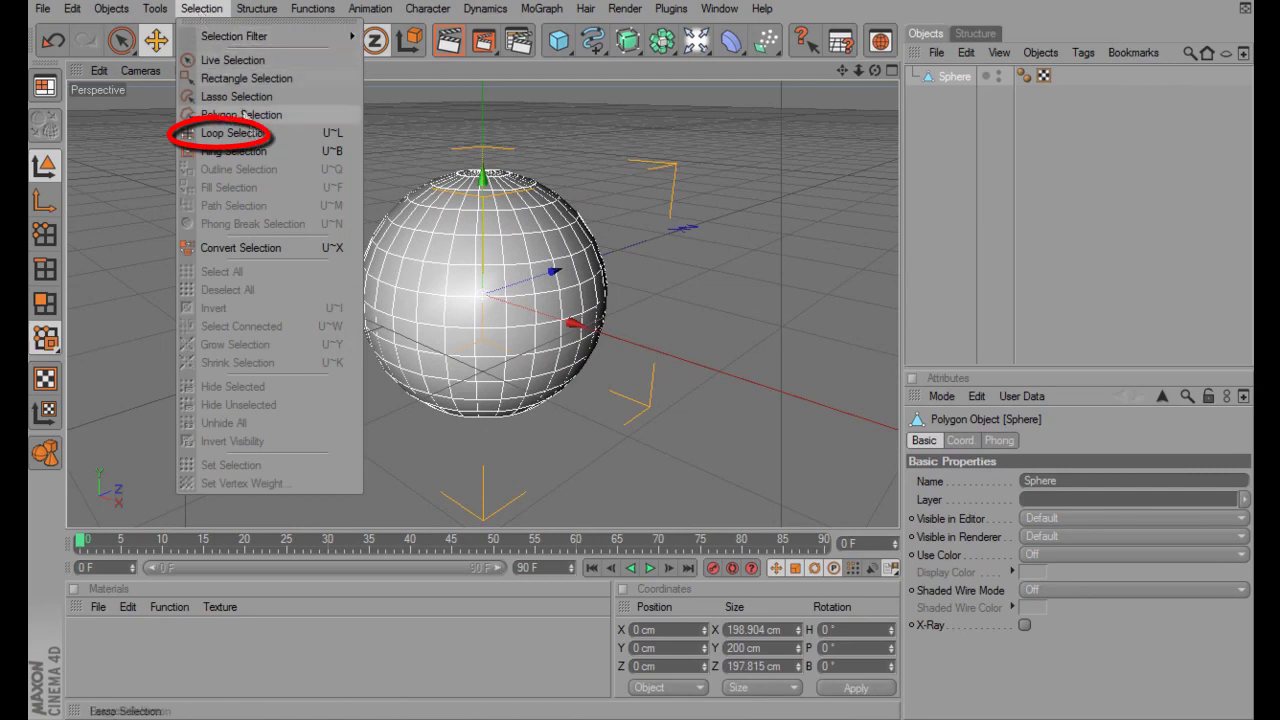
Loop-select a band of polygons at the sphere's top, shrink it inward, and pull it upward
left_click(253, 135)
left_click(44, 302)
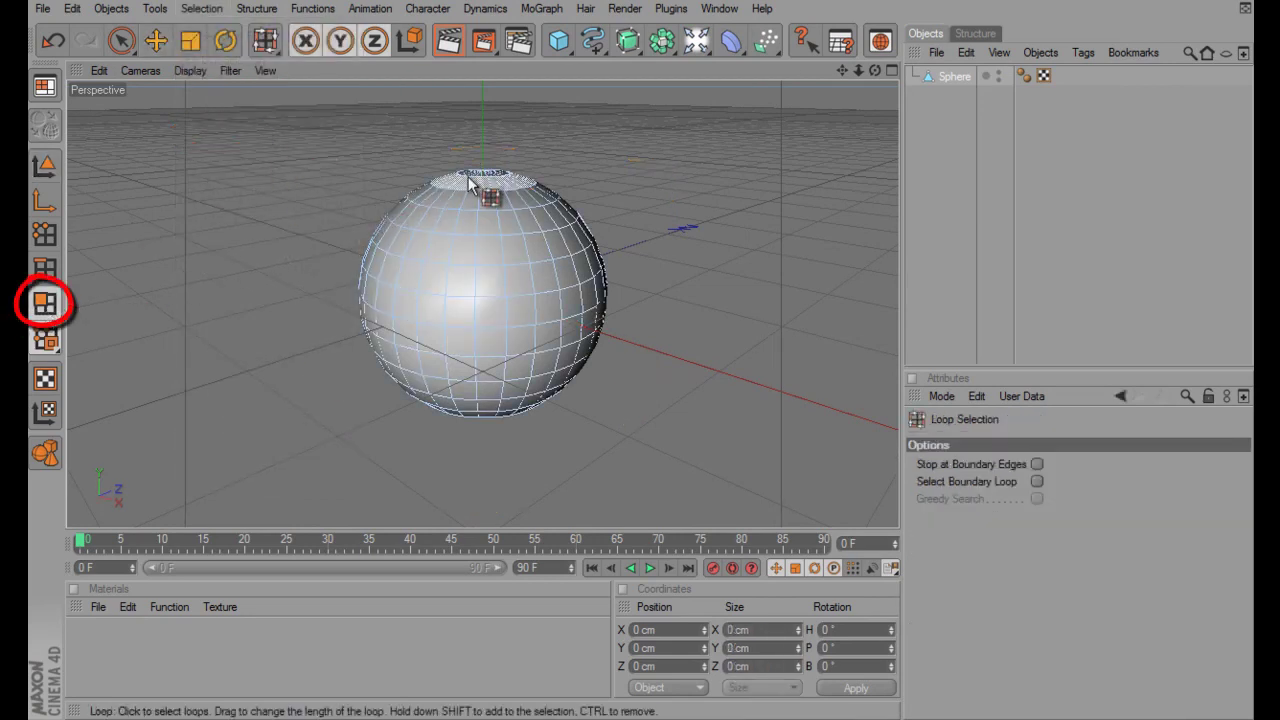
mouse_move(490, 195)
left_mouse_down()
mouse_move(490, 212)
mouse_move(455, 218)
left_mouse_up()
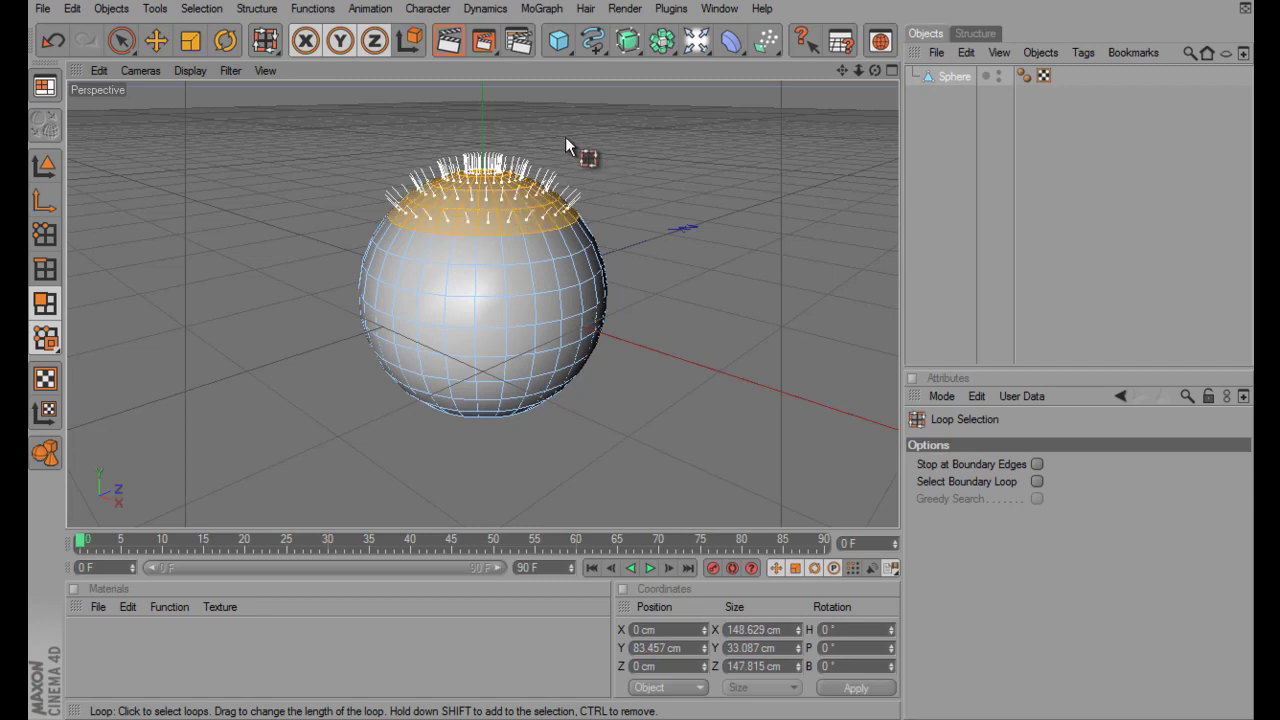
left_click(191, 40)
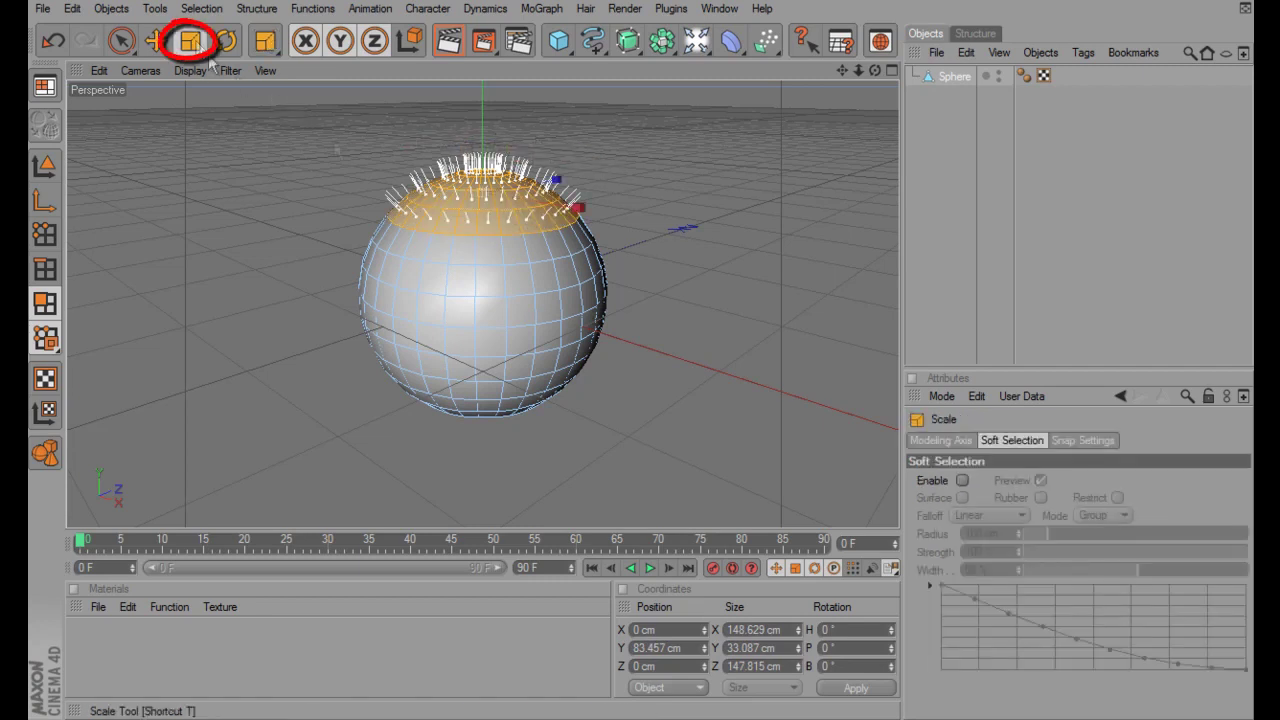
left_click_drag(308, 272, 639, 350)
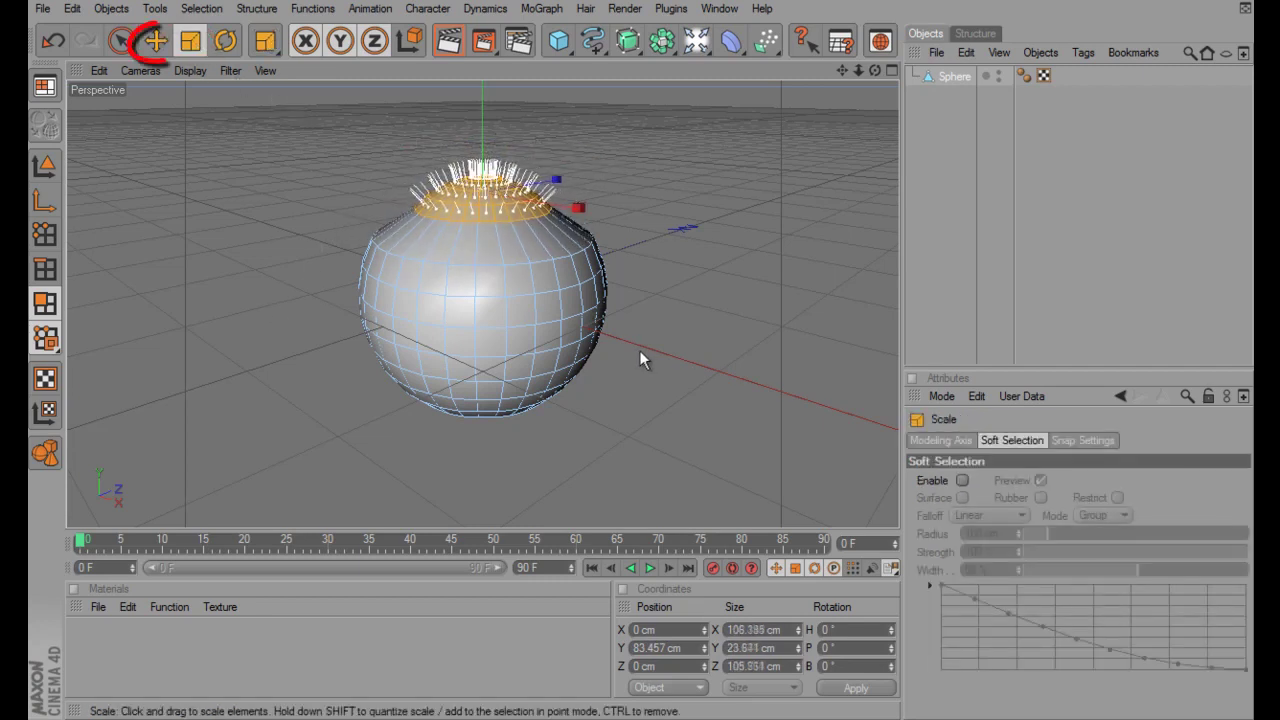
left_click(157, 40)
left_click_drag(486, 148, 641, 350)
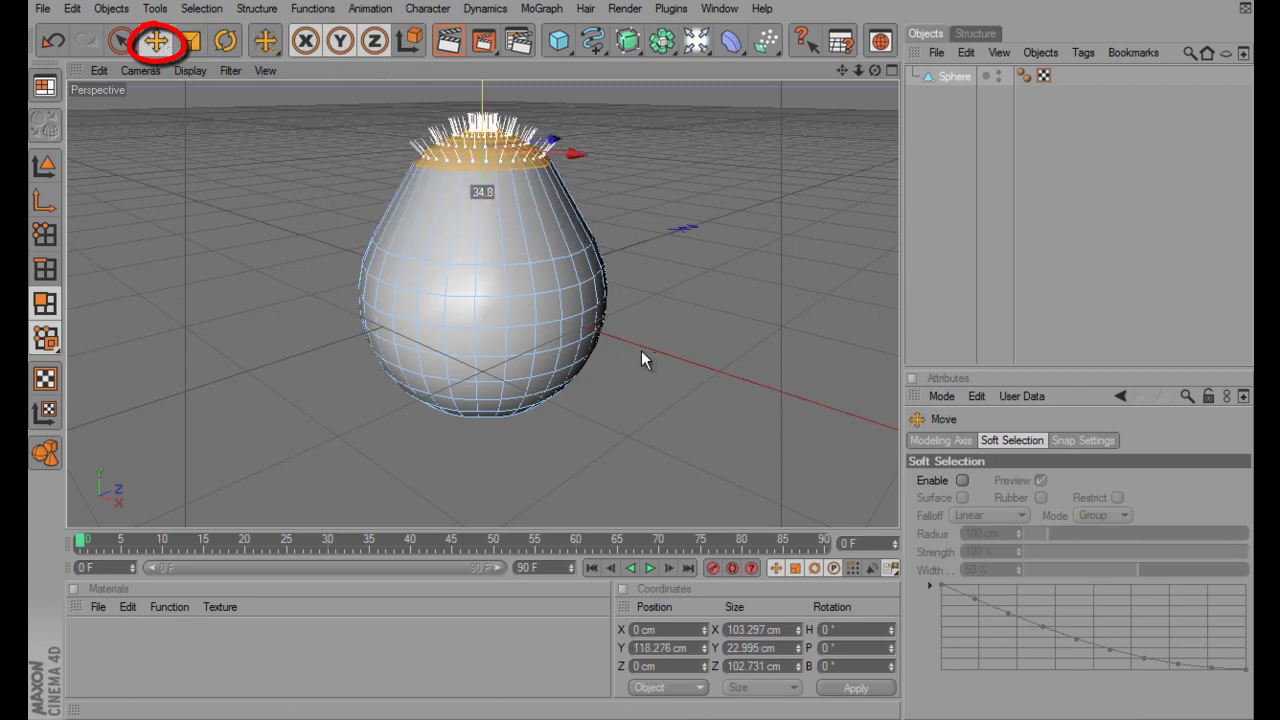
left_click(121, 40)
left_click(127, 140)
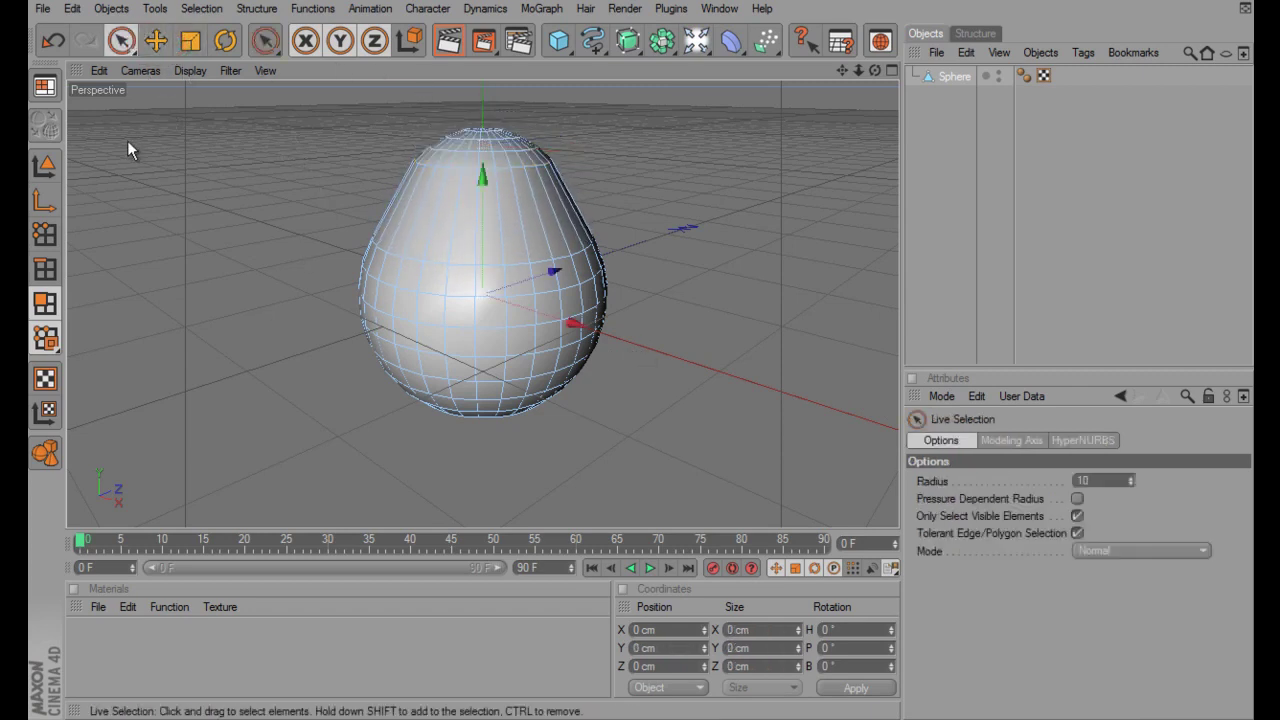
Reselect the top loop band, move it up, shrink it, and raise it slightly
left_click(268, 42)
left_click(330, 162)
left_click(481, 137)
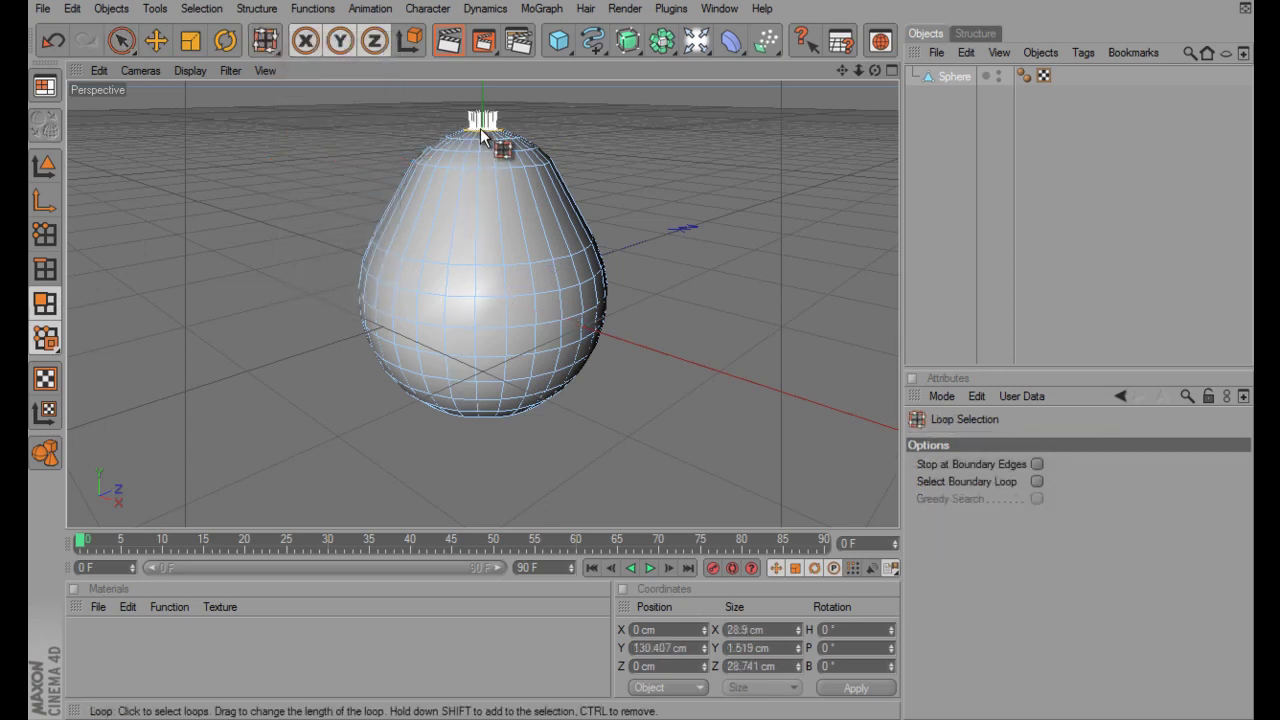
left_click_drag(481, 140, 490, 161)
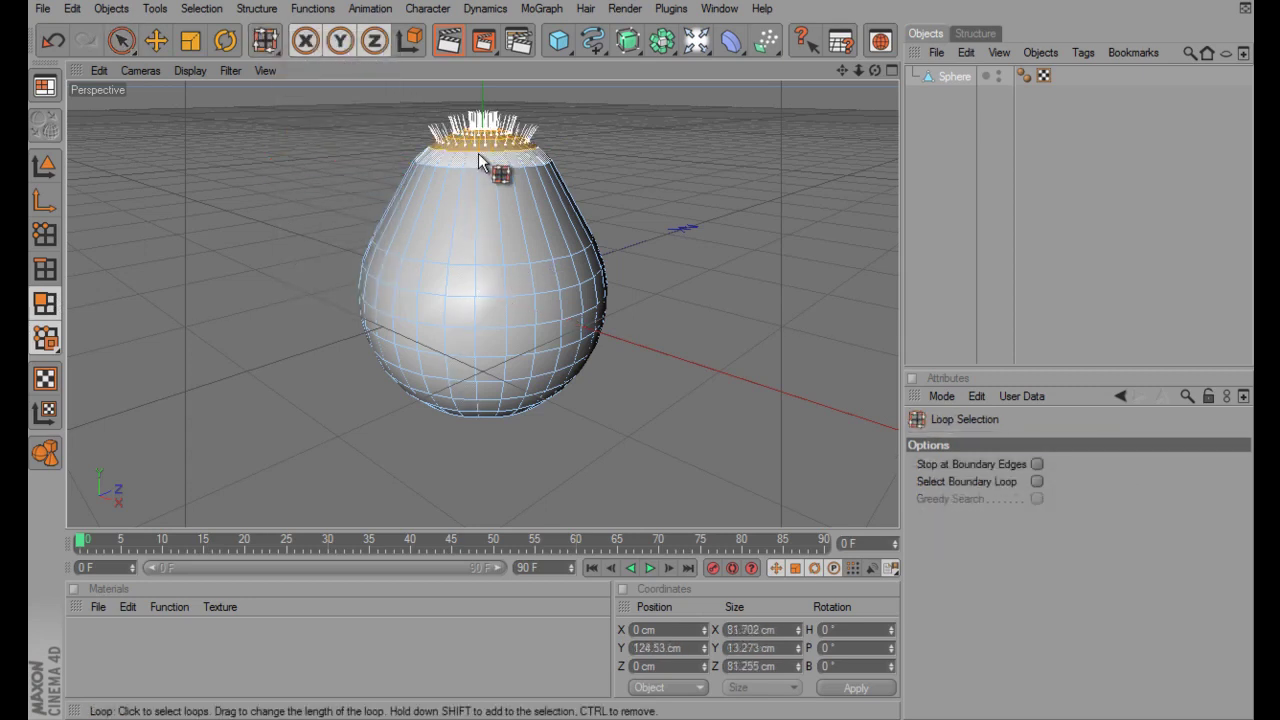
key("e")
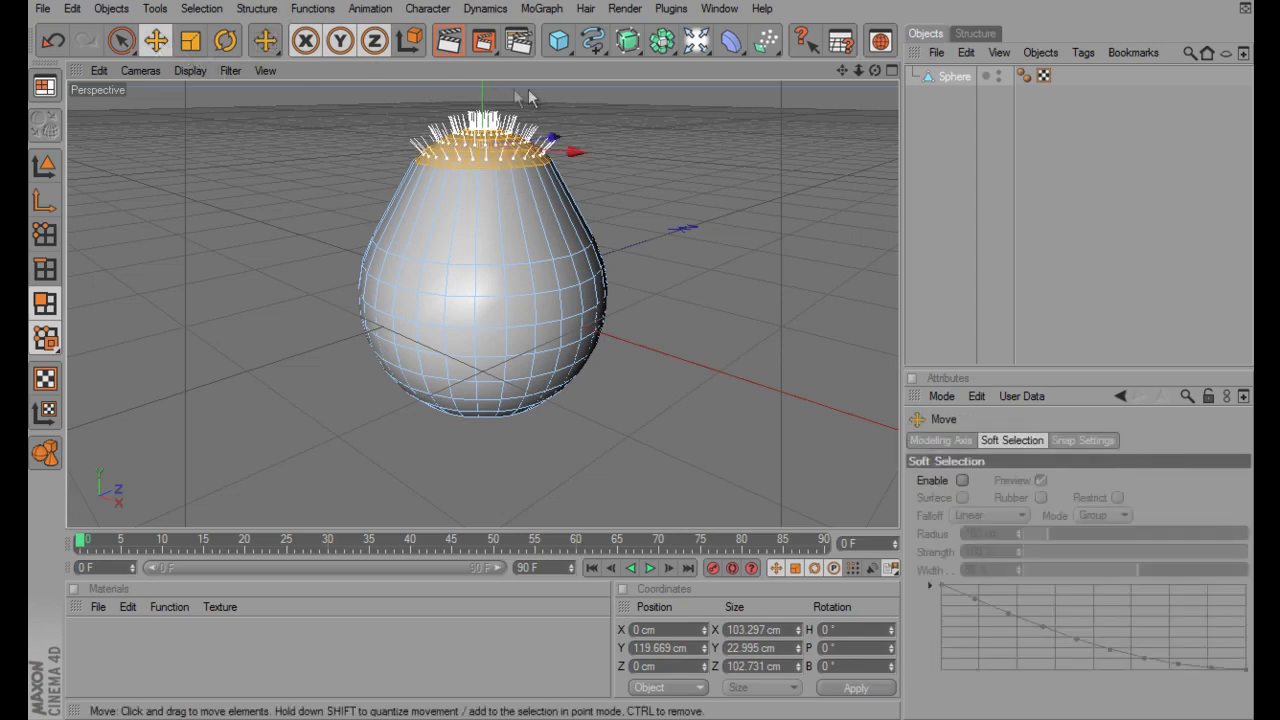
left_click_drag(641, 348, 639, 149)
scroll(640, 152, "down", 3)
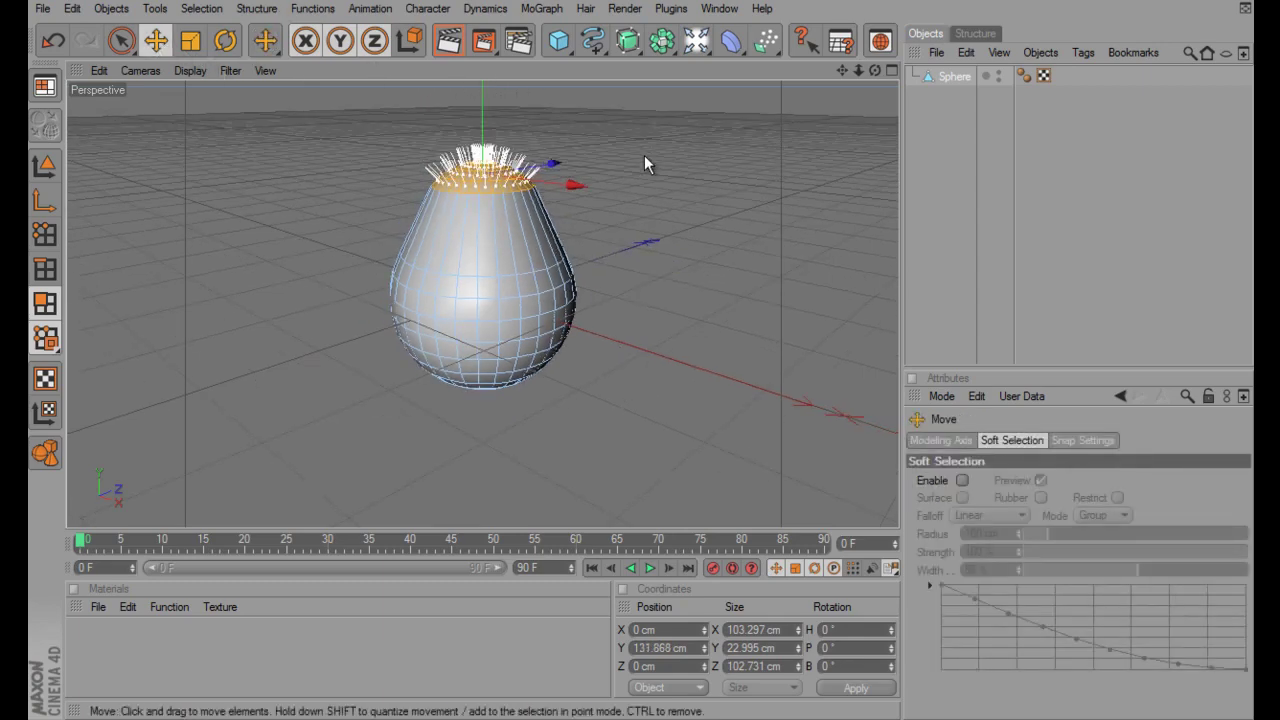
left_click(190, 41)
left_click_drag(641, 350, 641, 349)
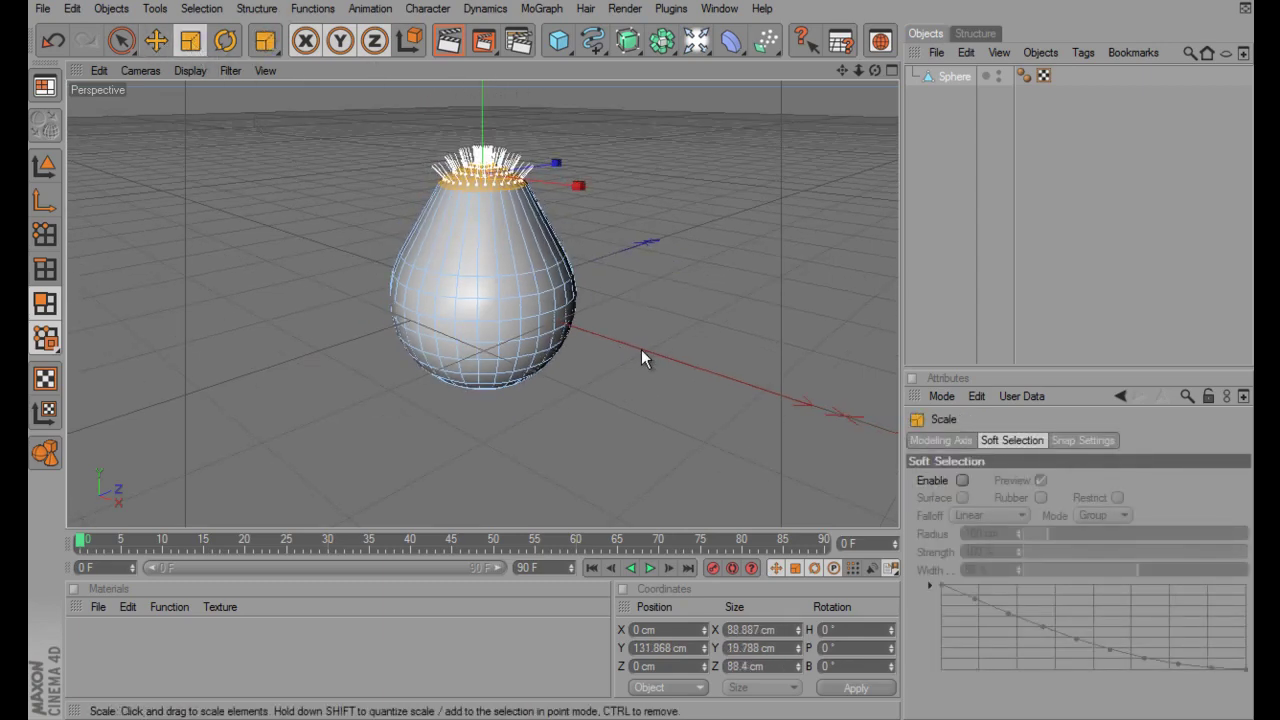
left_click(155, 40)
left_click_drag(481, 118, 641, 351)
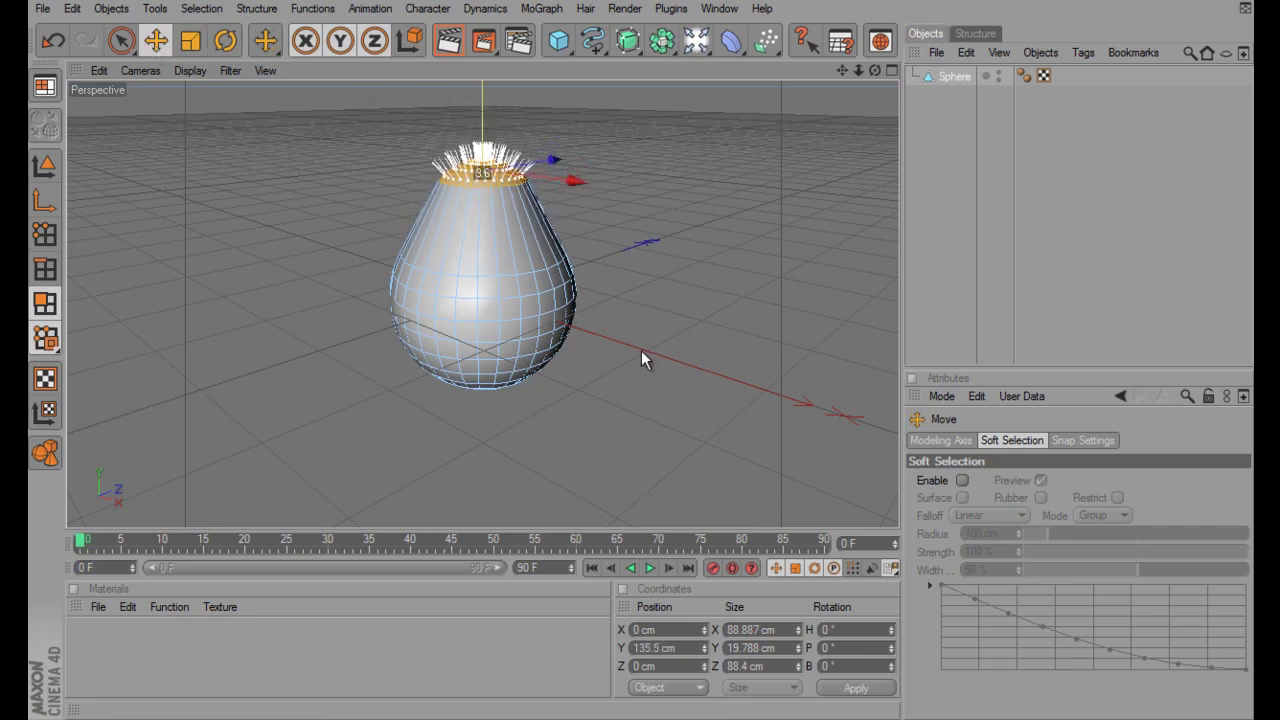
Enable Soft Selection and pull the top upward to taper it into an egg shape
left_click(961, 480)
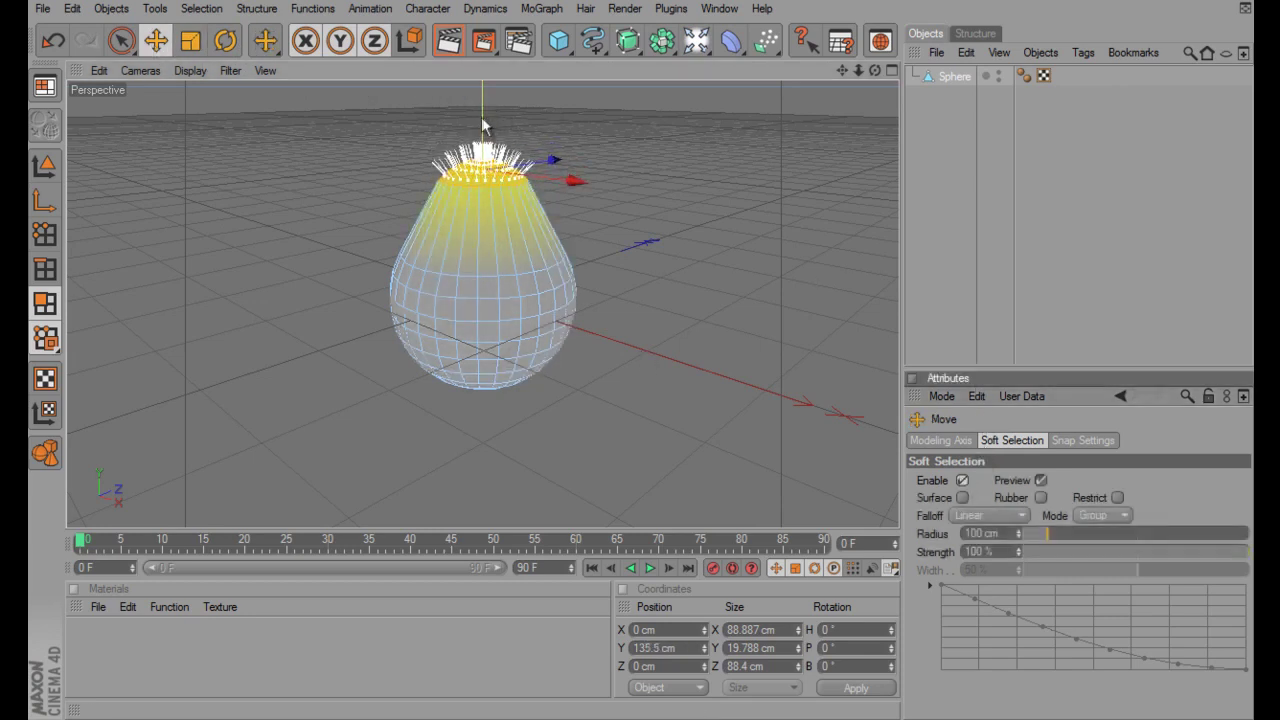
left_click_drag(486, 126, 641, 351)
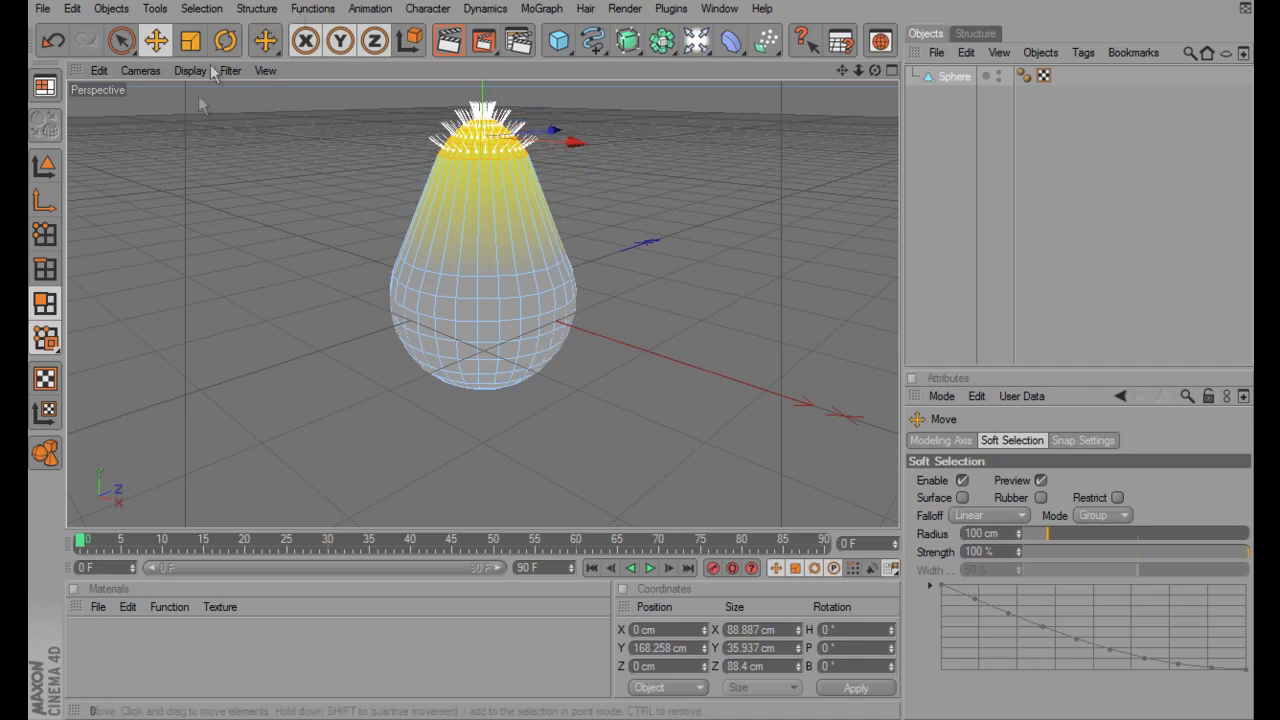
left_click(268, 41)
left_click(312, 9)
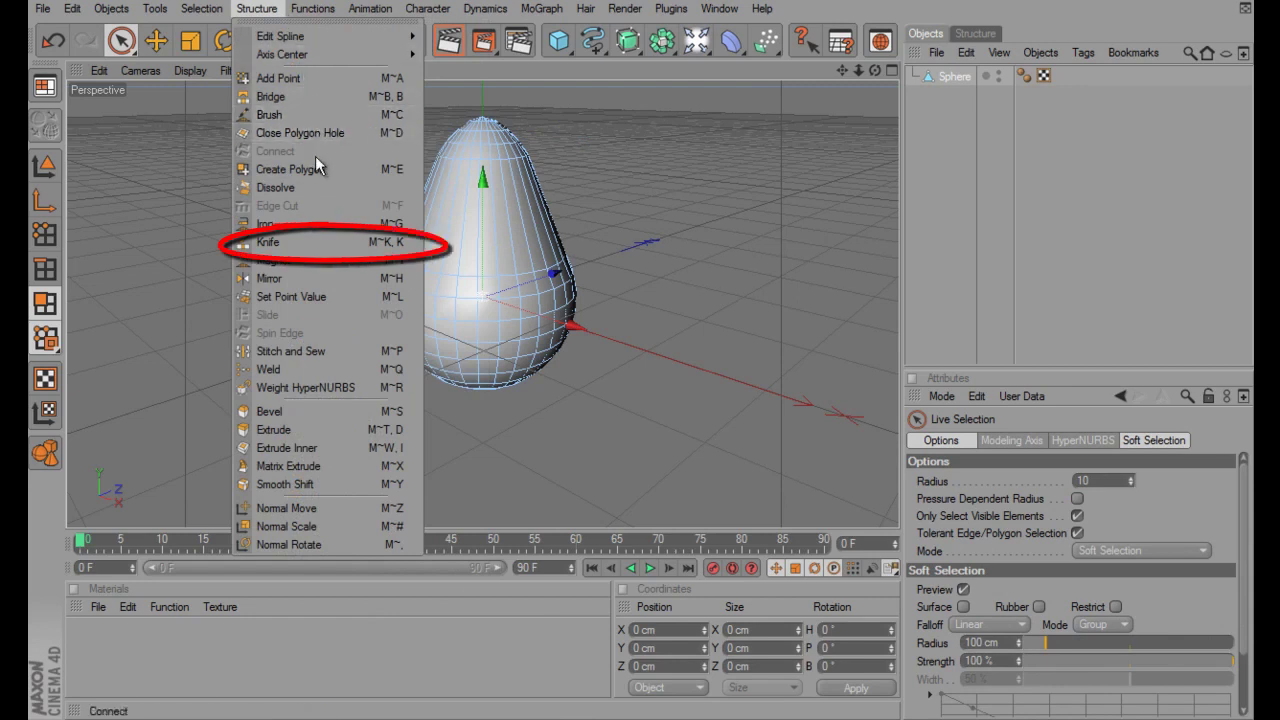
Set the Knife to Loop mode, then loop-select and narrow the upper part into a pear shape
left_click(288, 243)
left_click(993, 481)
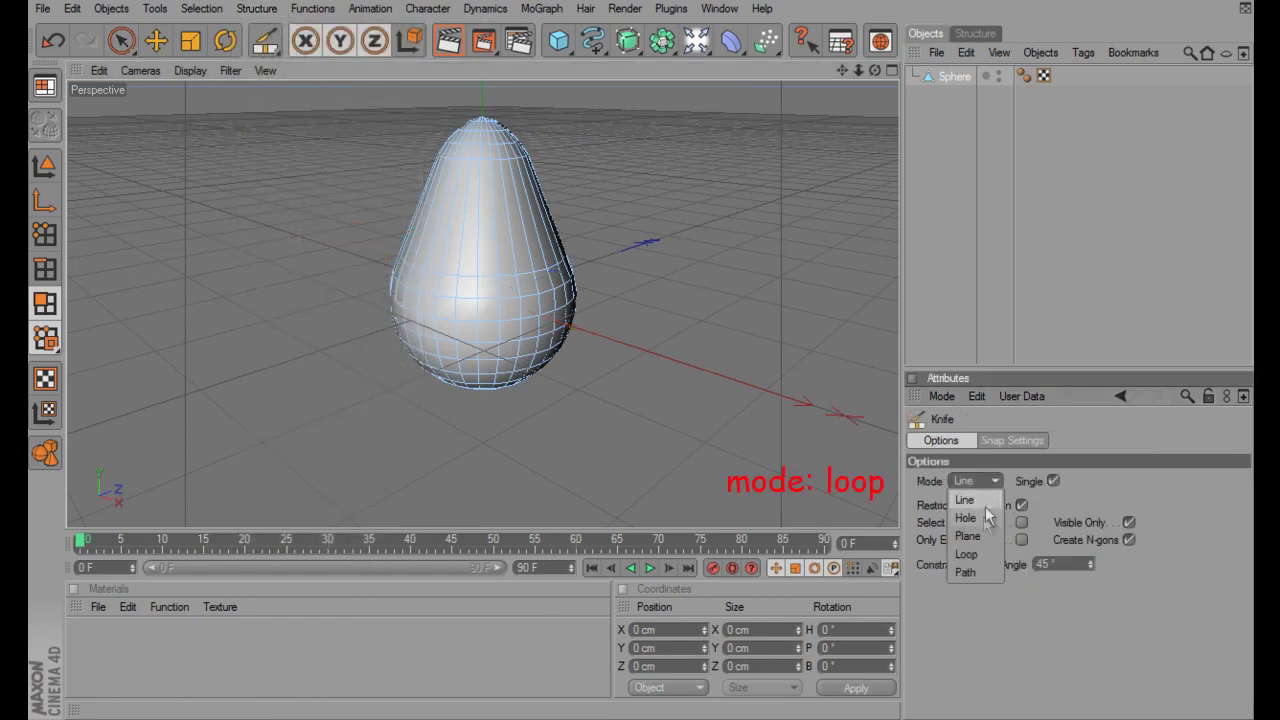
left_click(962, 499)
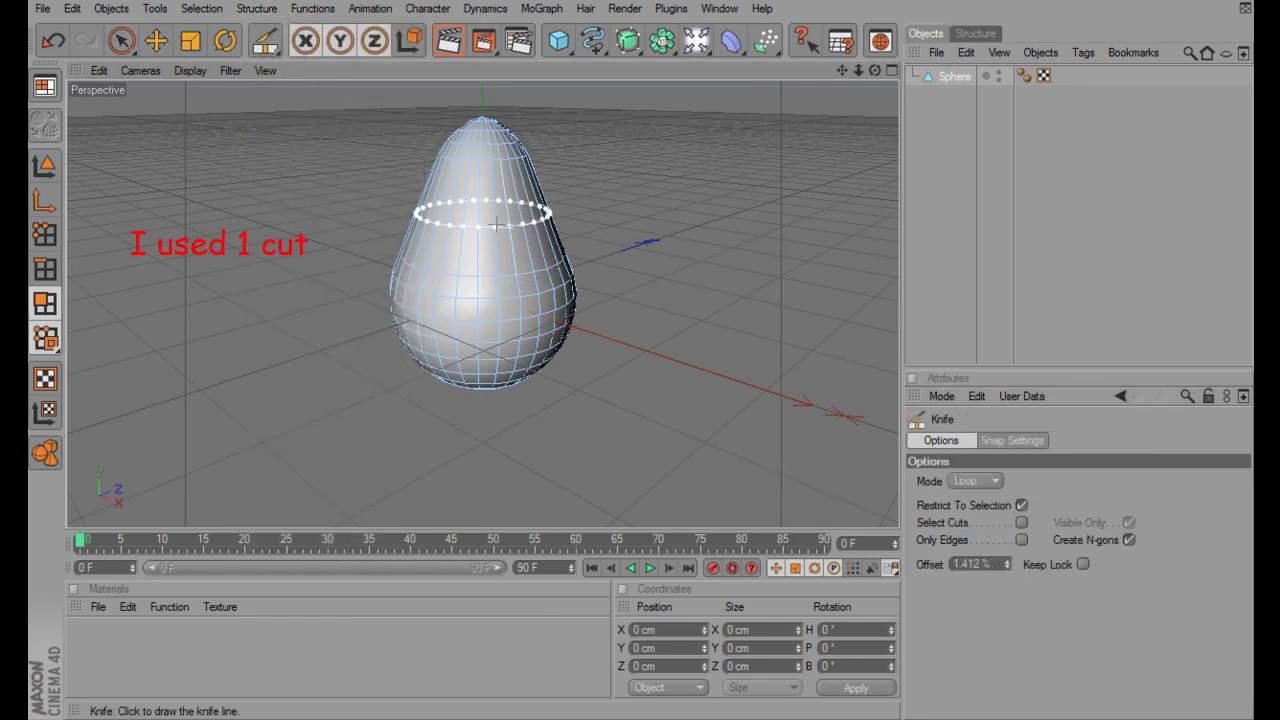
left_click(265, 47)
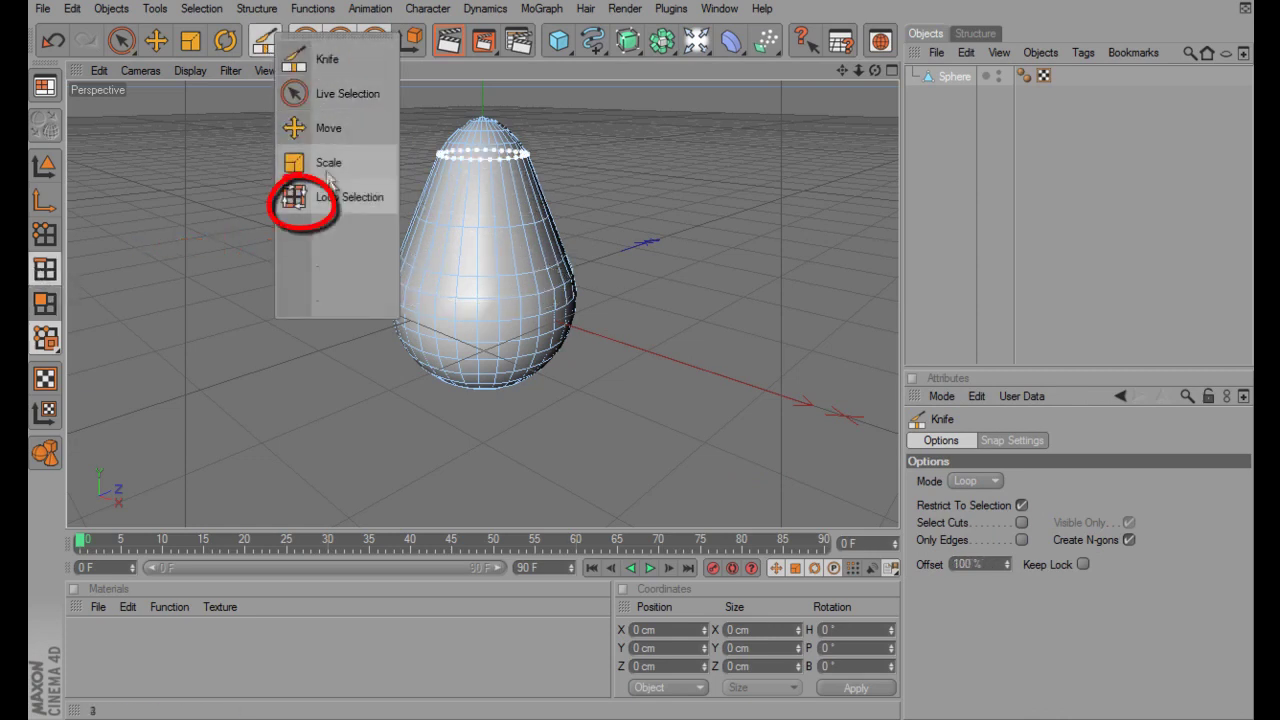
left_click(338, 198)
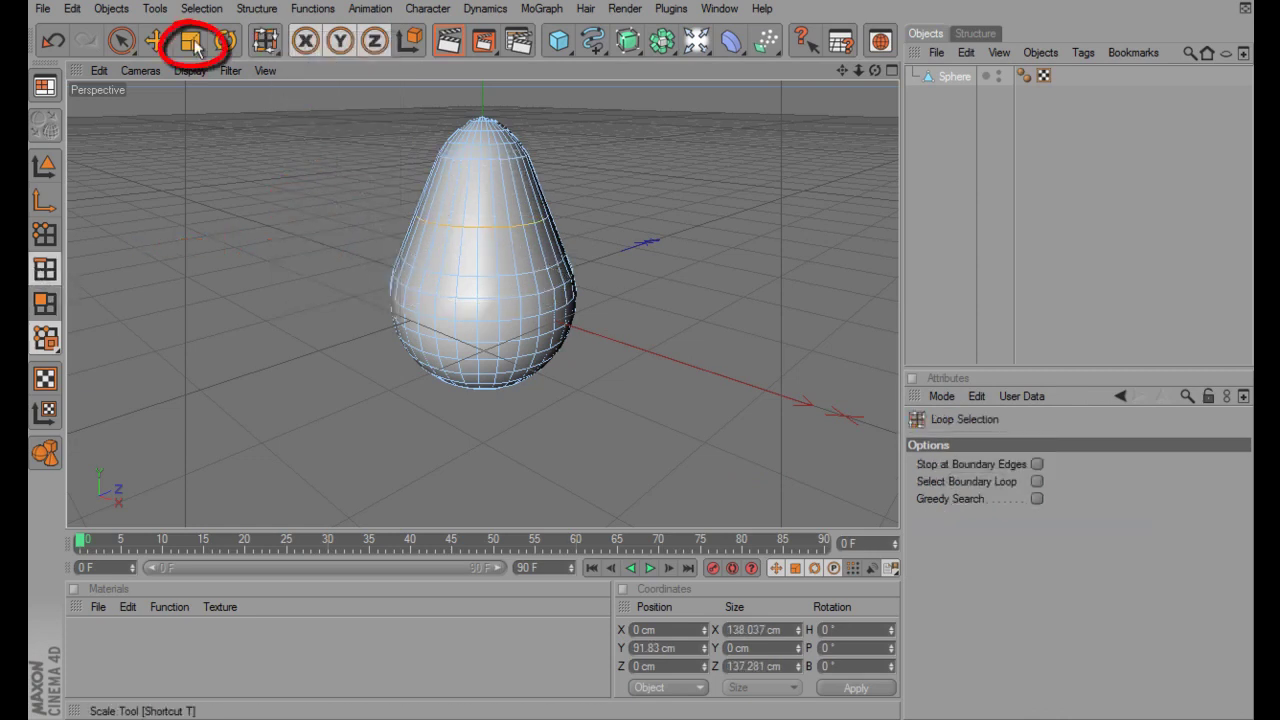
left_click(190, 40)
left_click_drag(643, 352, 618, 346)
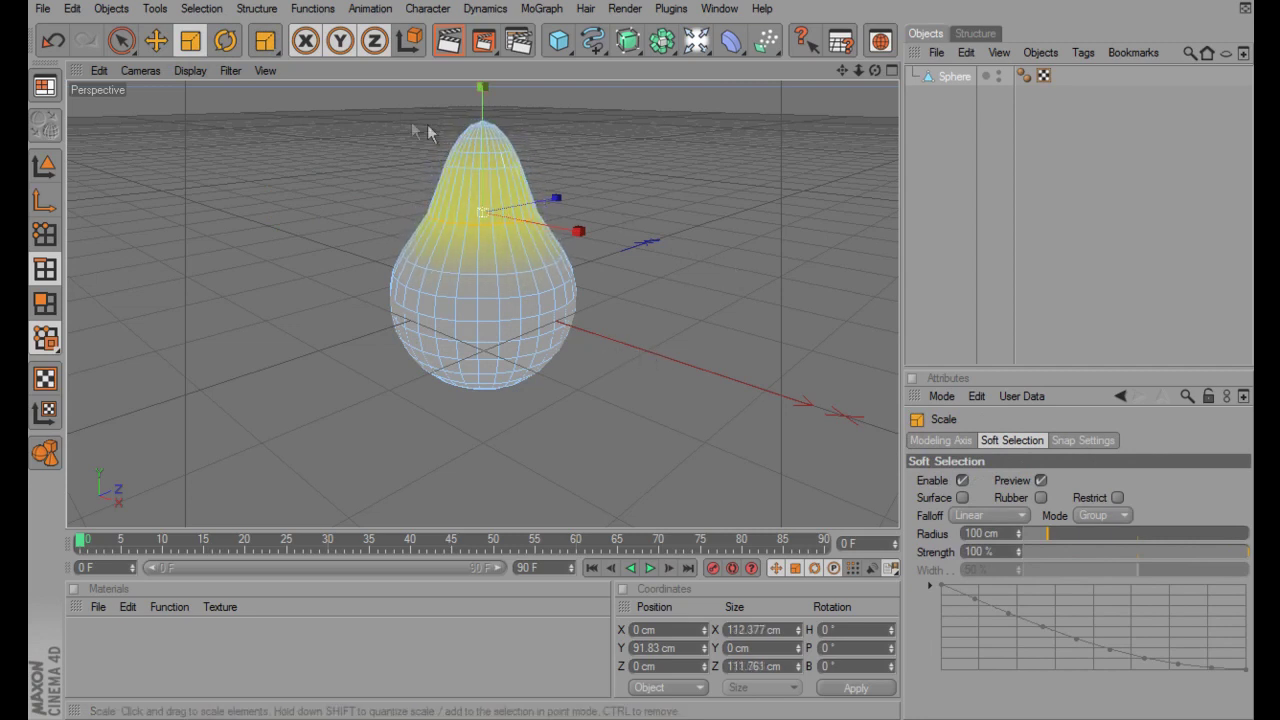
key("e")
left_click_drag(474, 116, 475, 120)
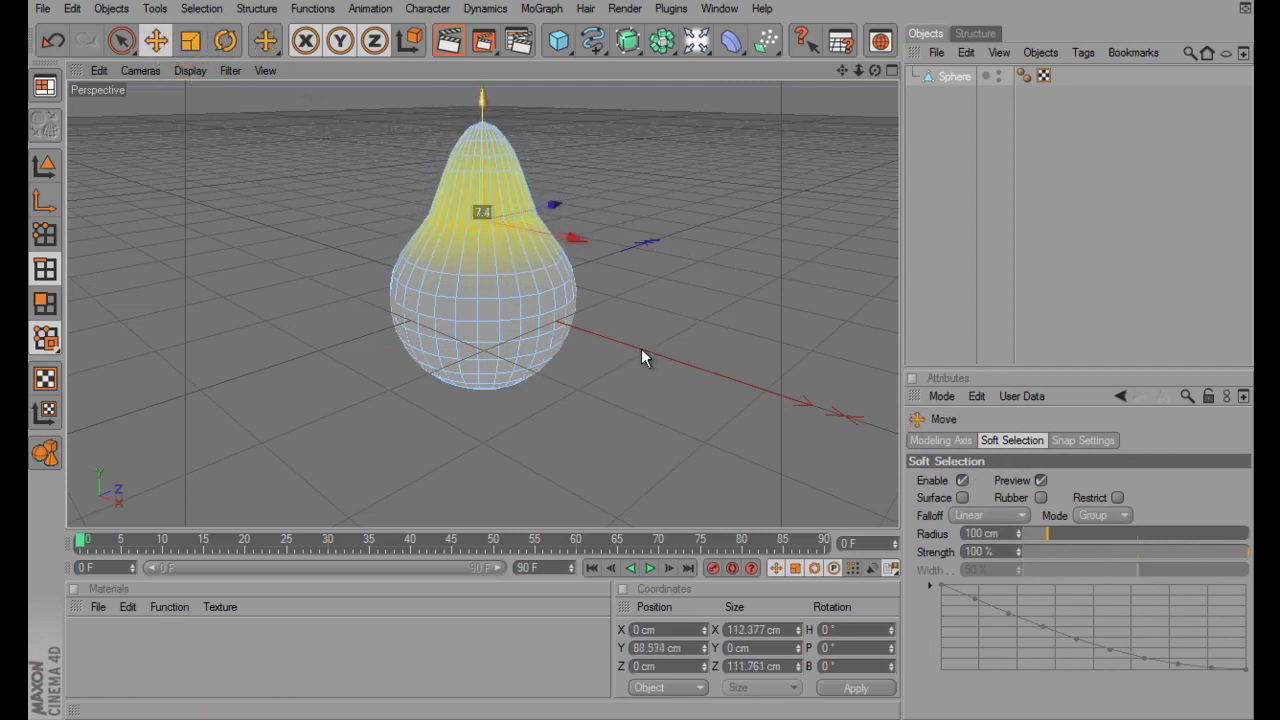
Clear the selection, loop-select the polygon ring around the neck, and scale it
left_click(200, 160)
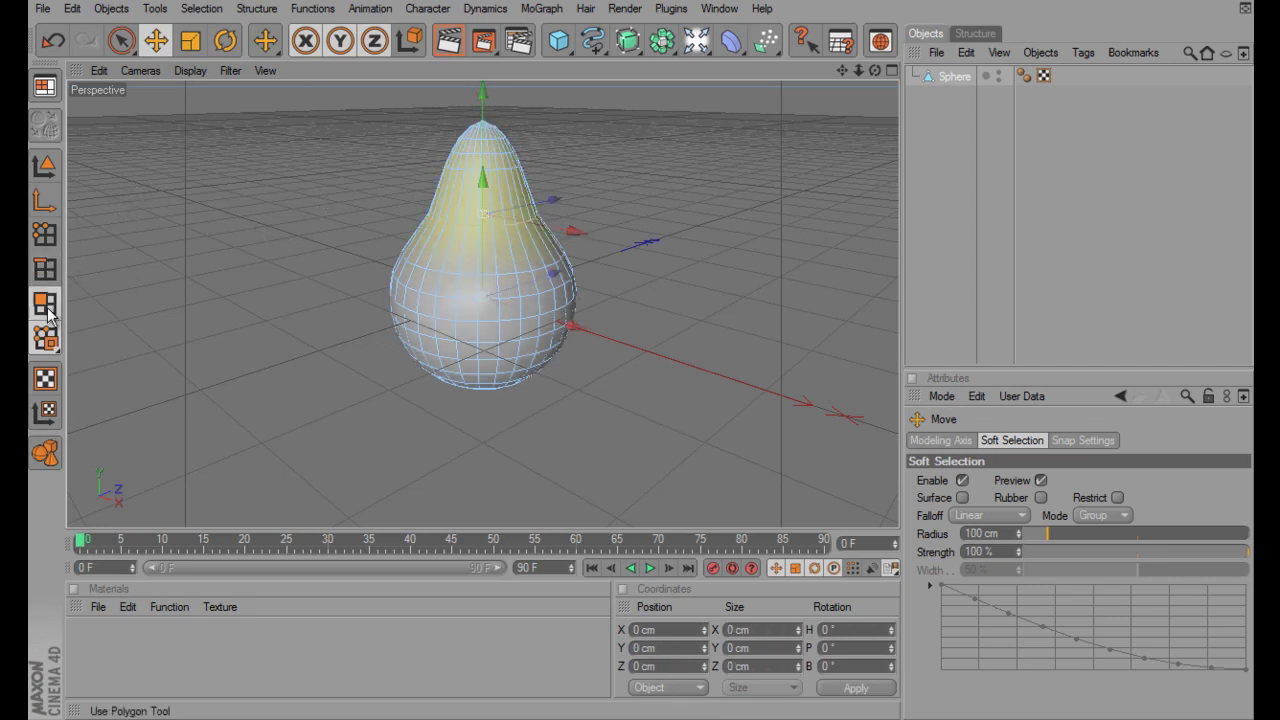
key("u")
key("l")
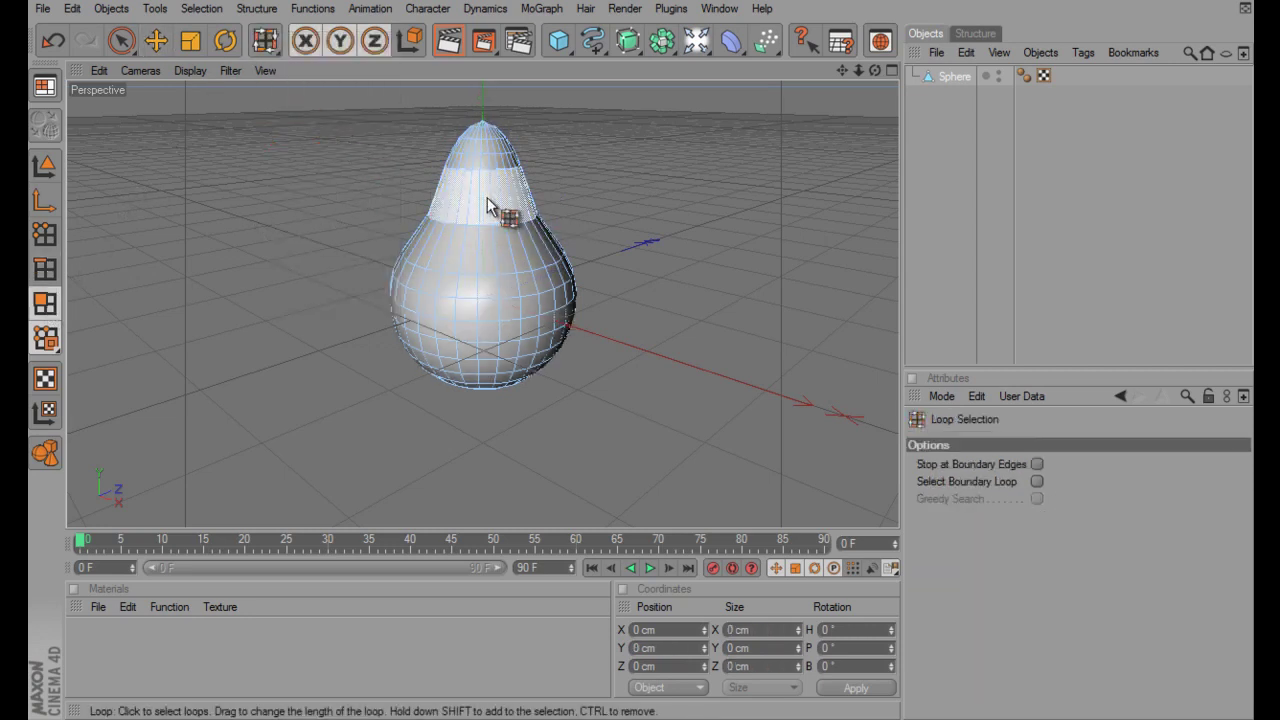
left_click(489, 206)
left_click(190, 40)
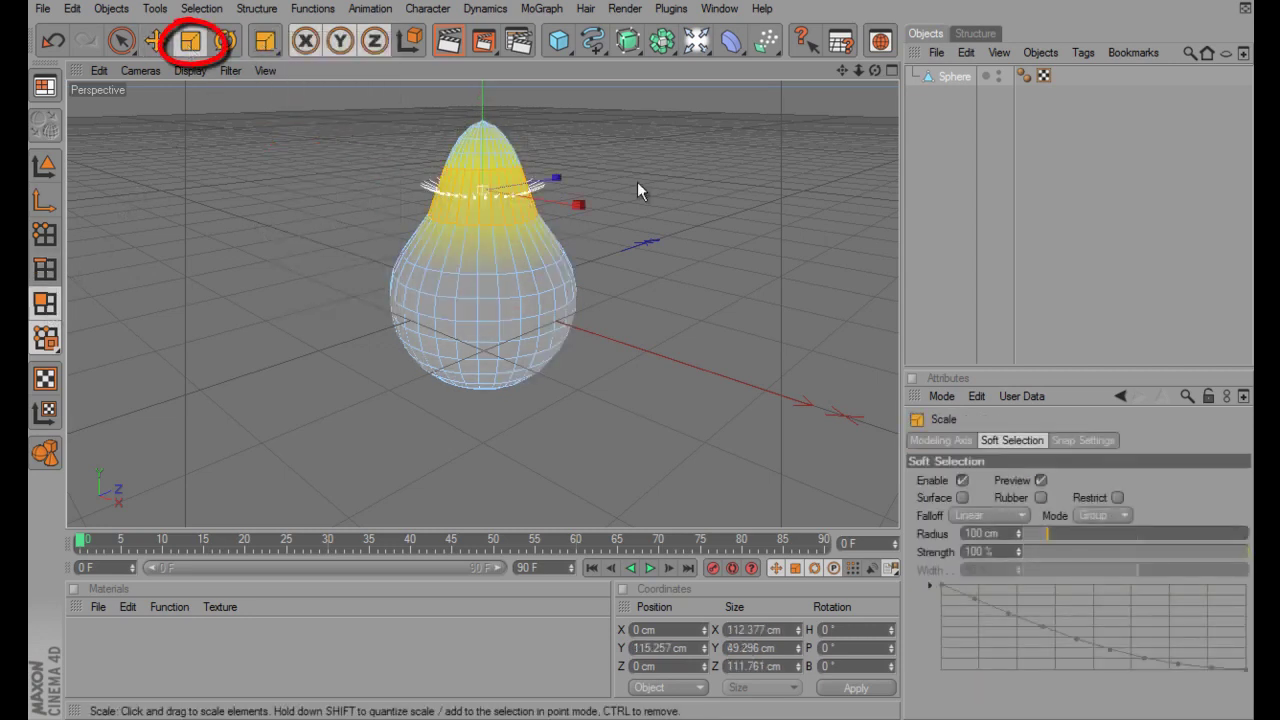
left_click_drag(637, 183, 650, 350)
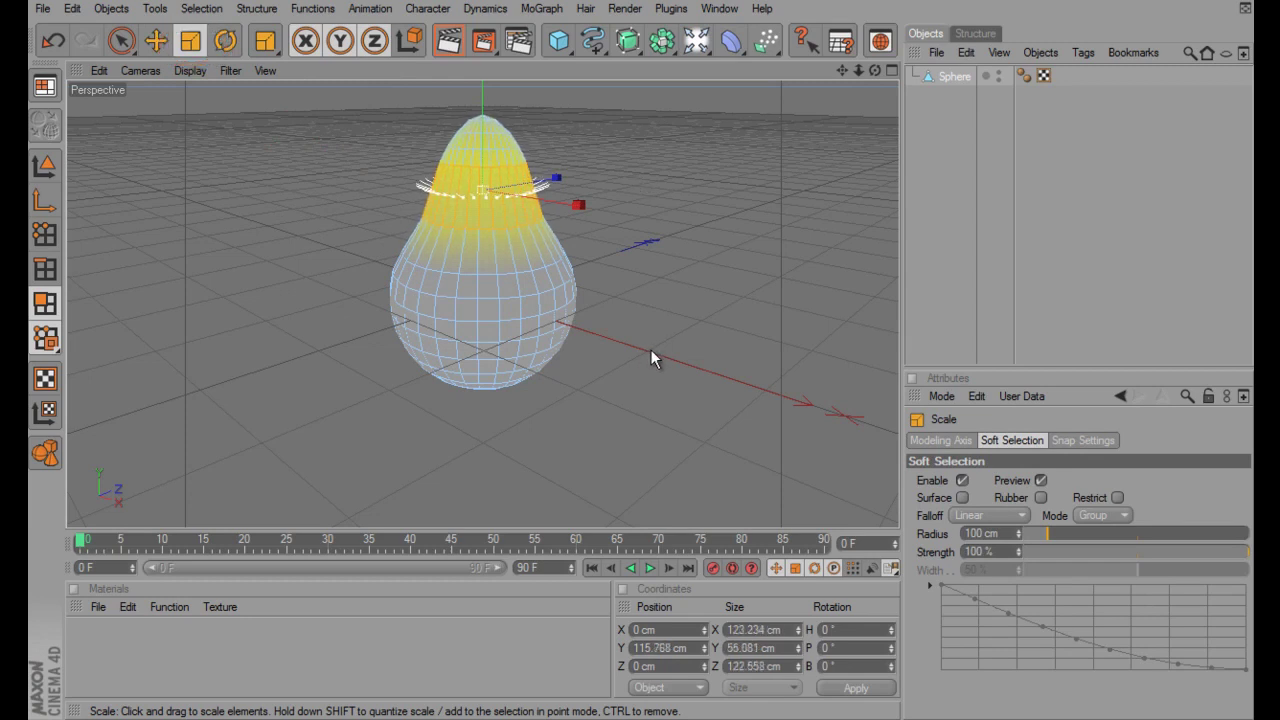
Scale the top edge loop with Soft Selection off, enable hidden-element box selection, and maximise Front view
left_click_drag(265, 40, 294, 98)
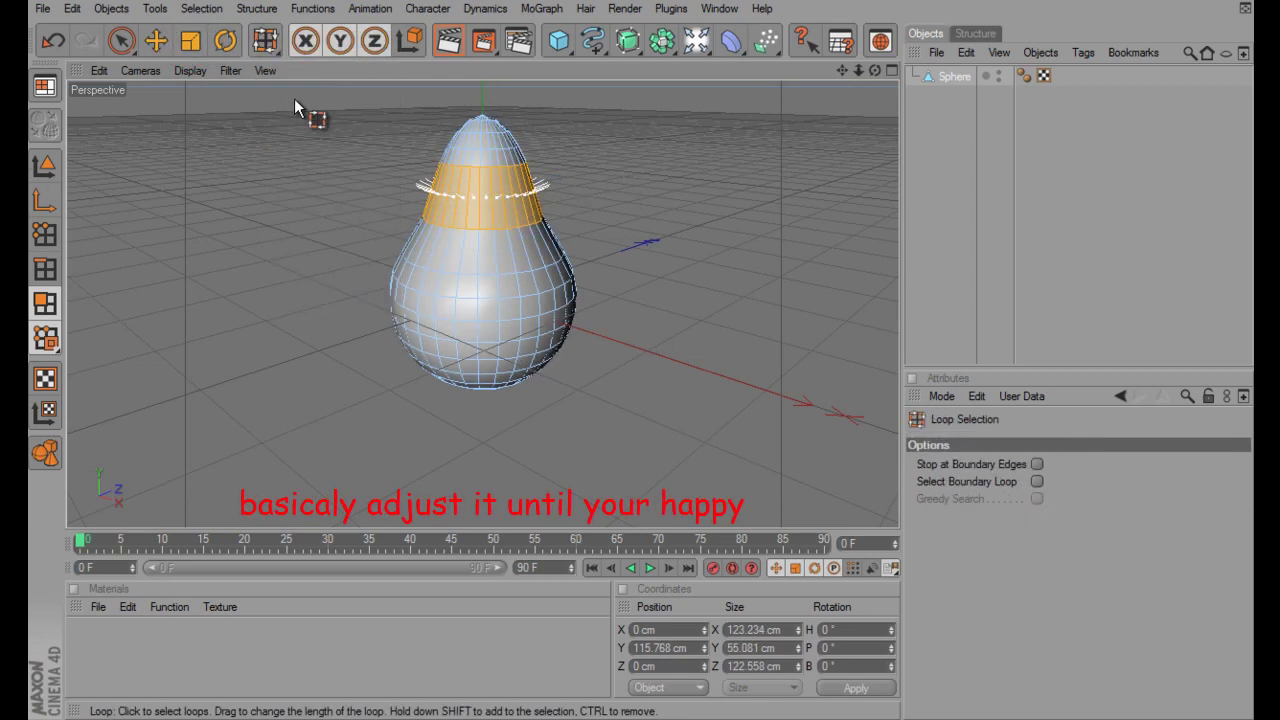
left_click(481, 152)
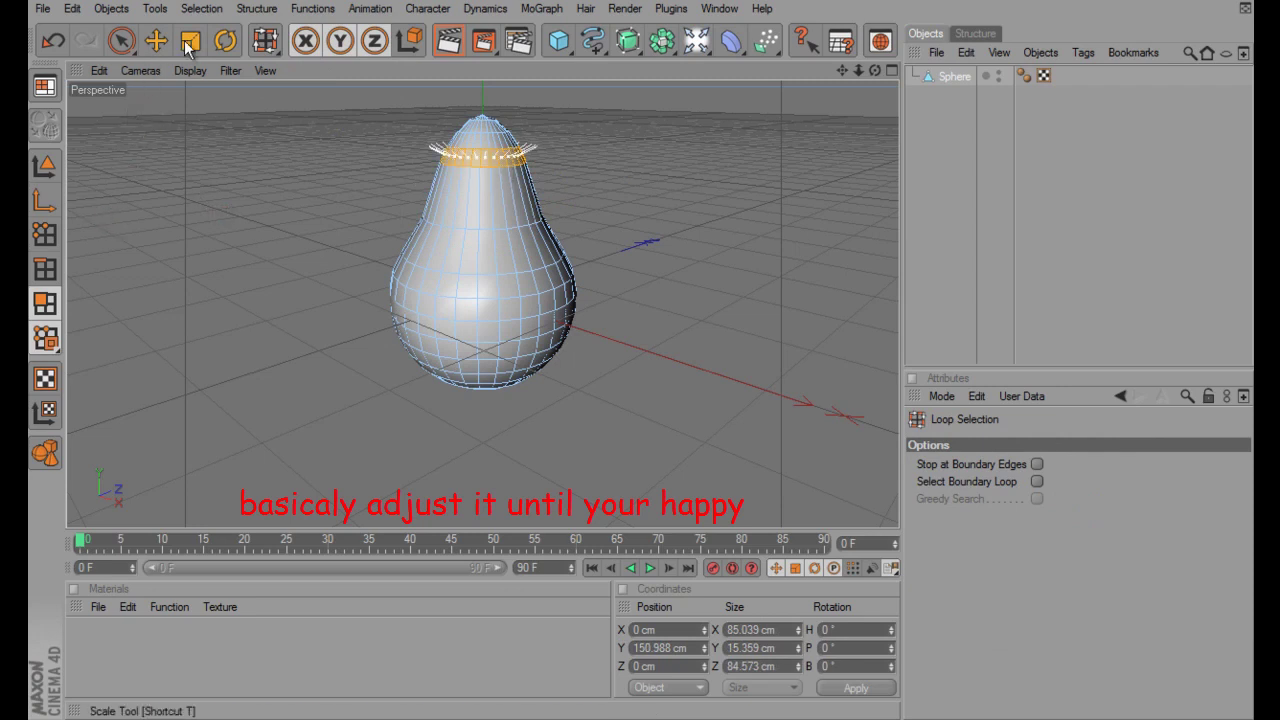
left_click(190, 40)
left_click(961, 481)
left_click_drag(603, 398, 643, 350)
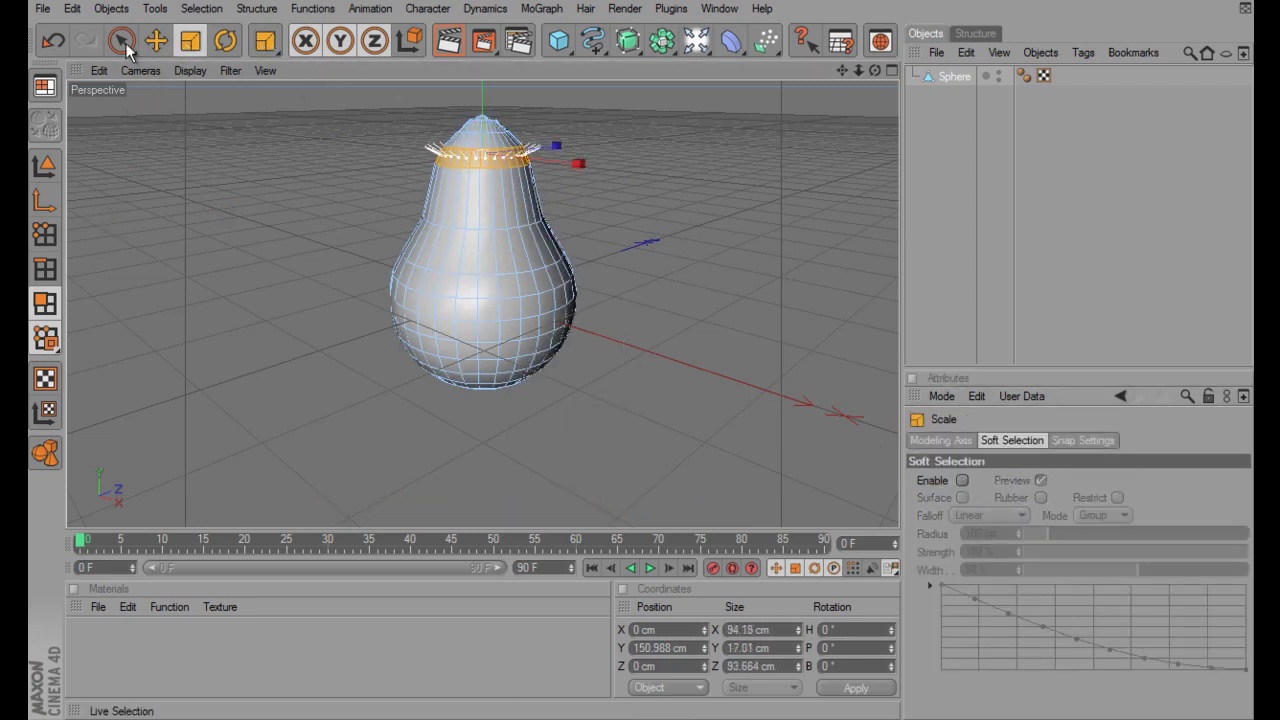
left_click_drag(126, 43, 183, 50)
left_click(1054, 497)
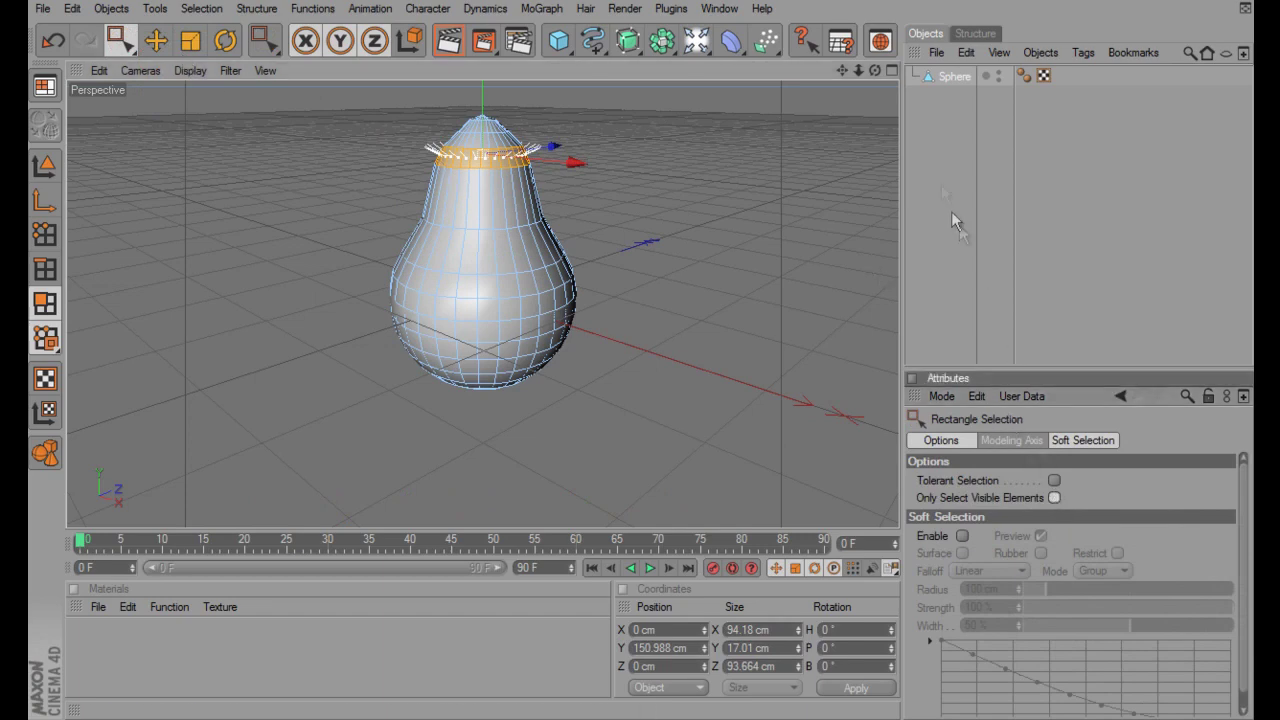
left_click(891, 71)
left_click(895, 305)
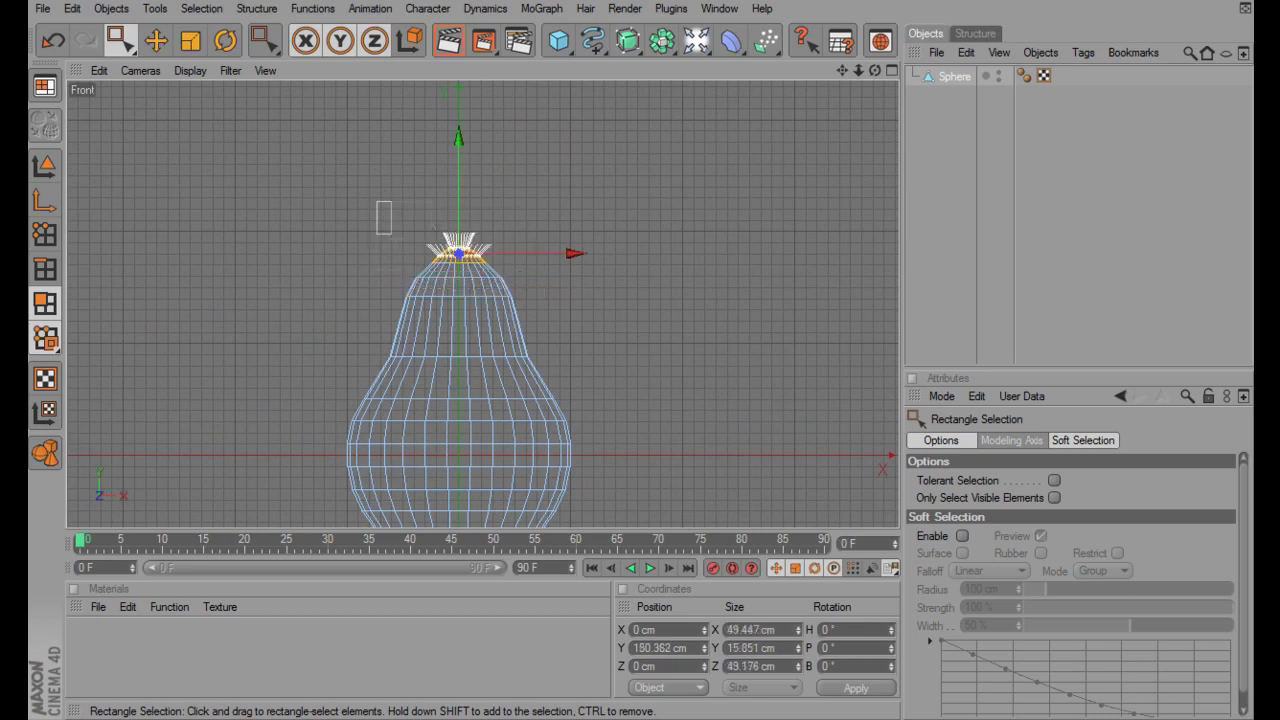
Delete the bulb's top cap polygons and loop-select the open top edge in Edges mode
left_click_drag(380, 201, 531, 285)
key("Delete")
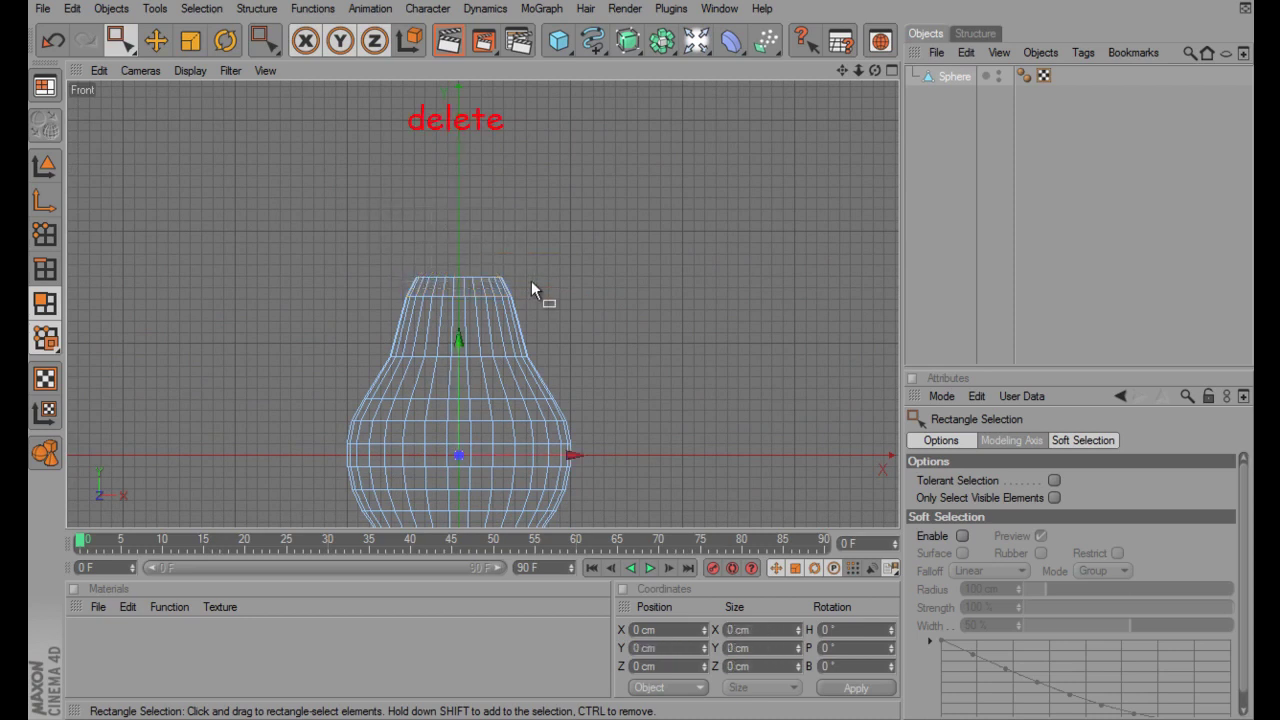
left_click_drag(265, 40, 320, 126)
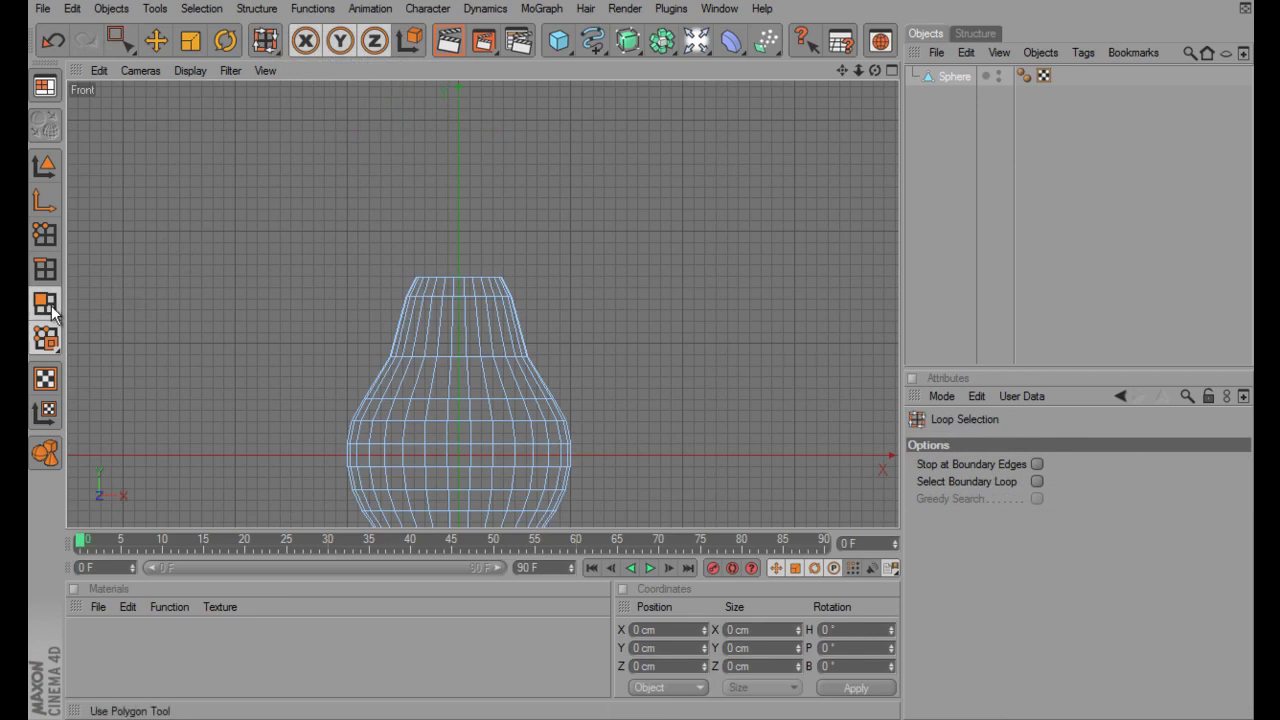
left_click(44, 269)
left_click(450, 281)
Raise the open rim loop to lengthen the neck and render a Perspective preview
left_click(190, 40)
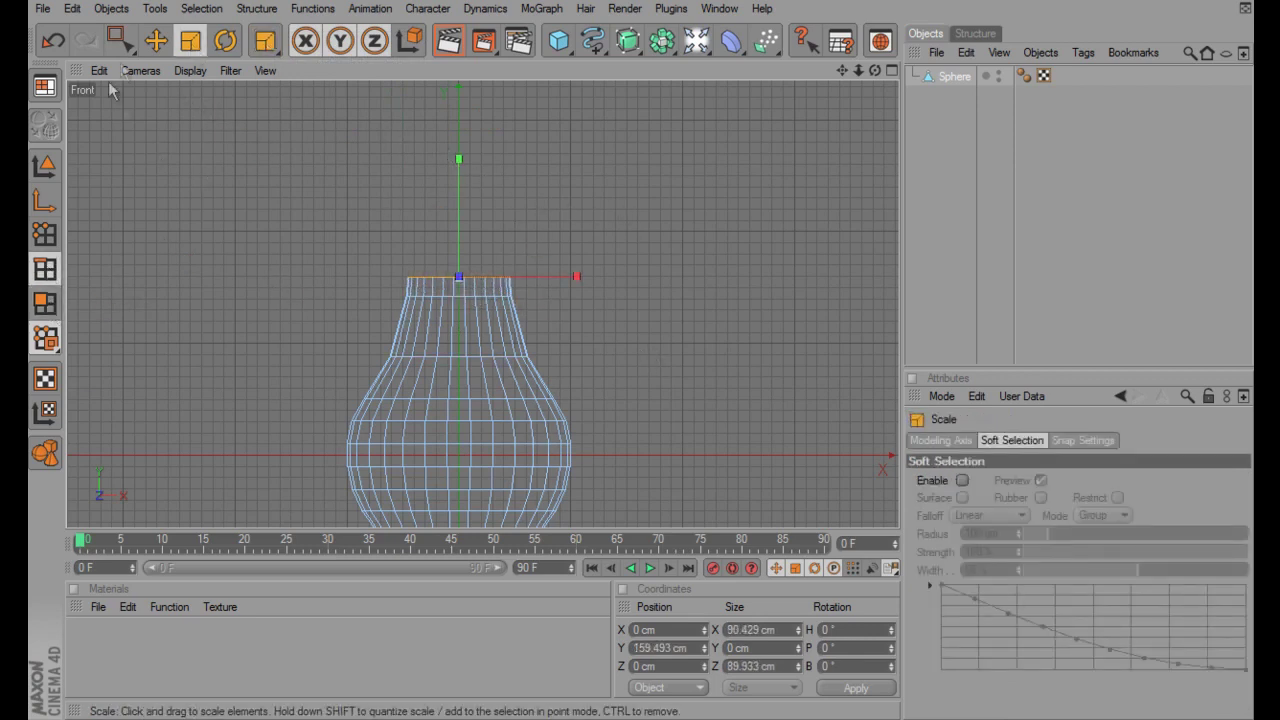
key("e")
left_click_drag(460, 163, 459, 145)
left_click_drag(641, 349, 487, 162)
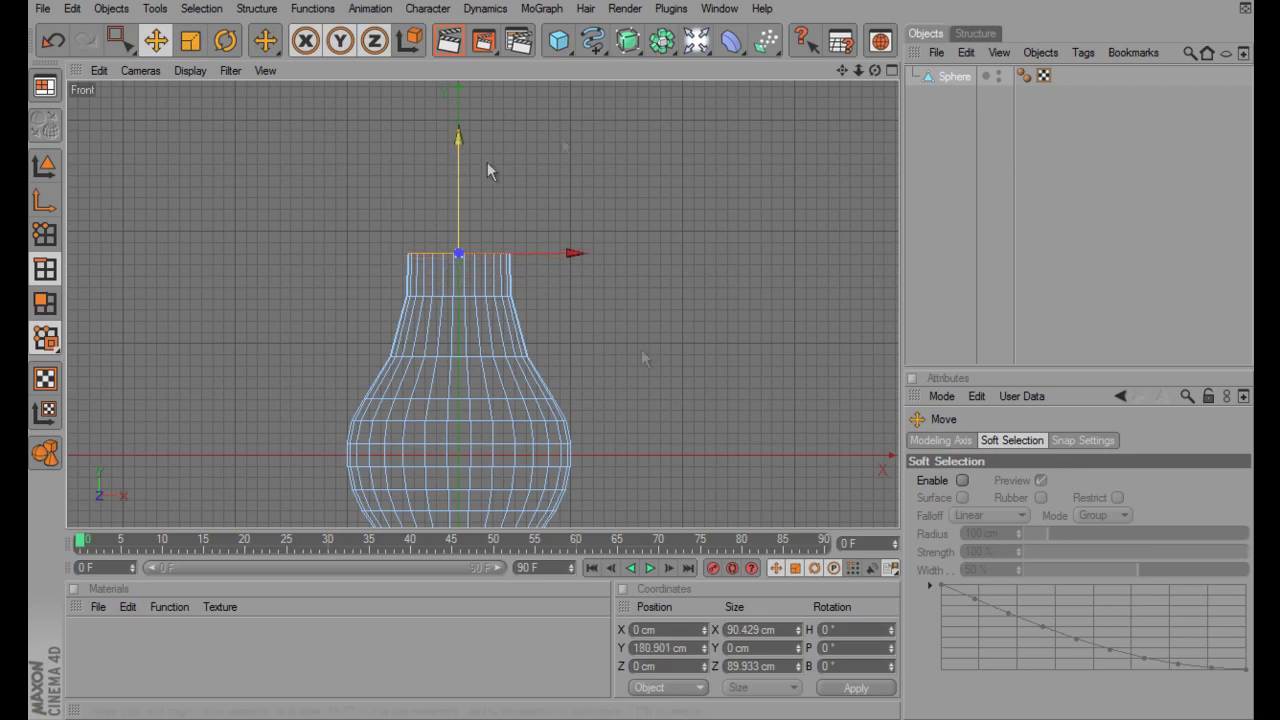
left_click(892, 70)
left_click(476, 74)
left_click(448, 40)
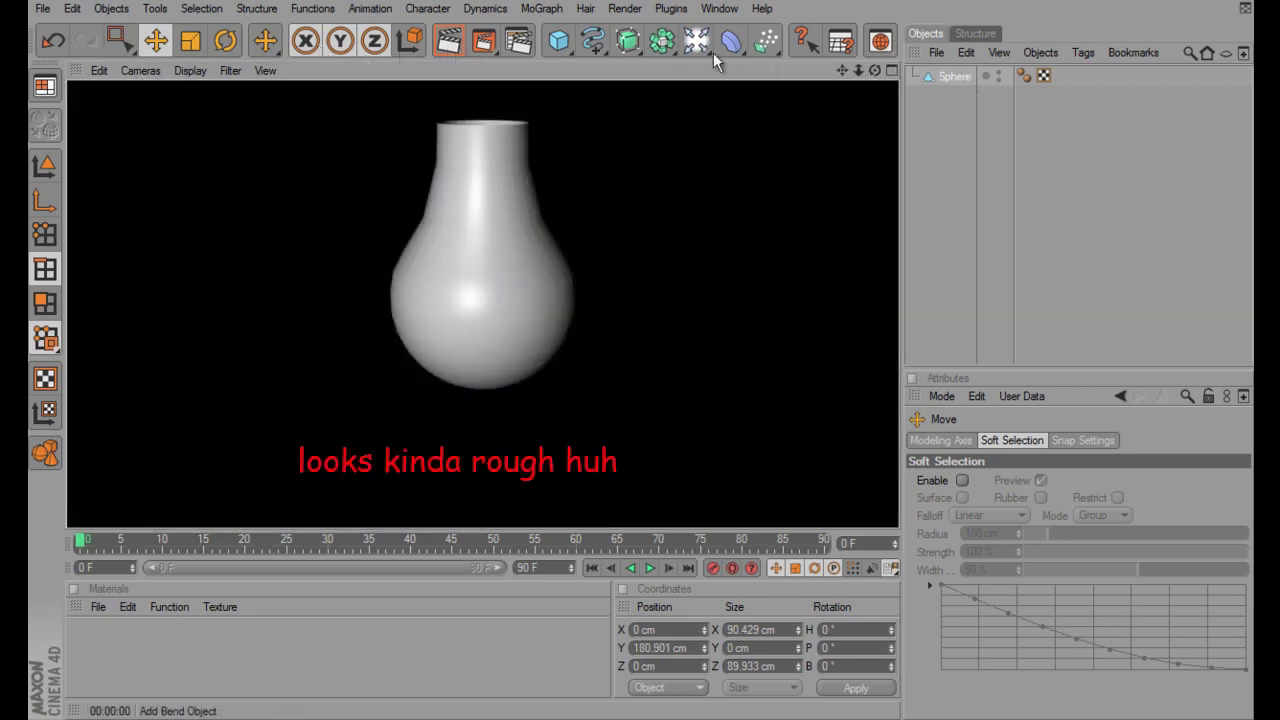
Add a HyperNURBS, nest the Sphere under it, and render to check the smoothed bulb
left_click_drag(713, 52, 686, 57)
left_click_drag(960, 95, 966, 76)
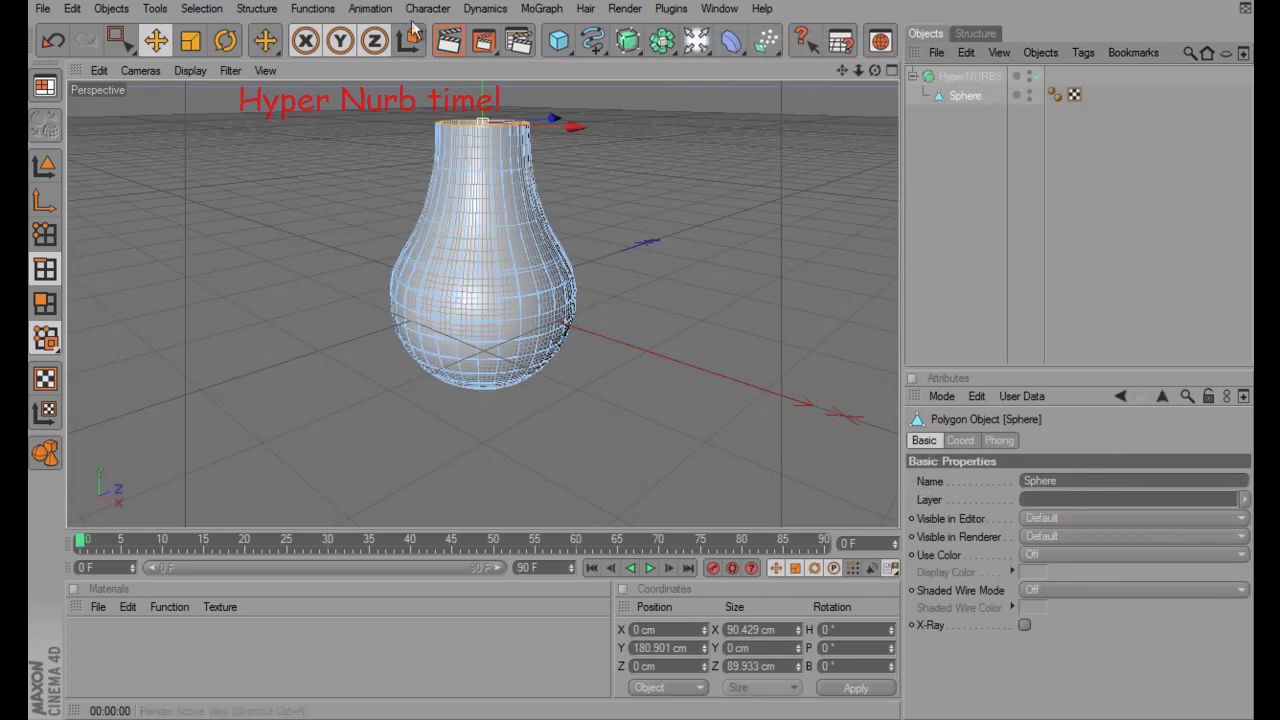
key("ctrl+r")
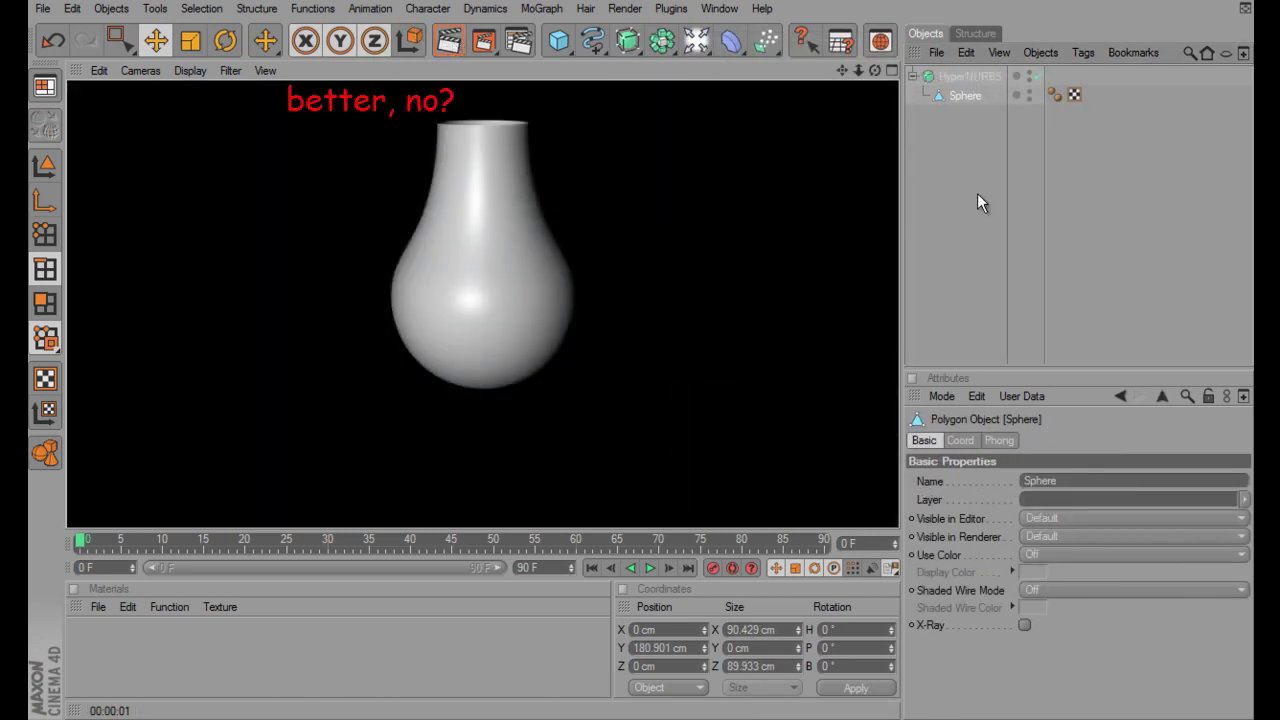
left_click(978, 195)
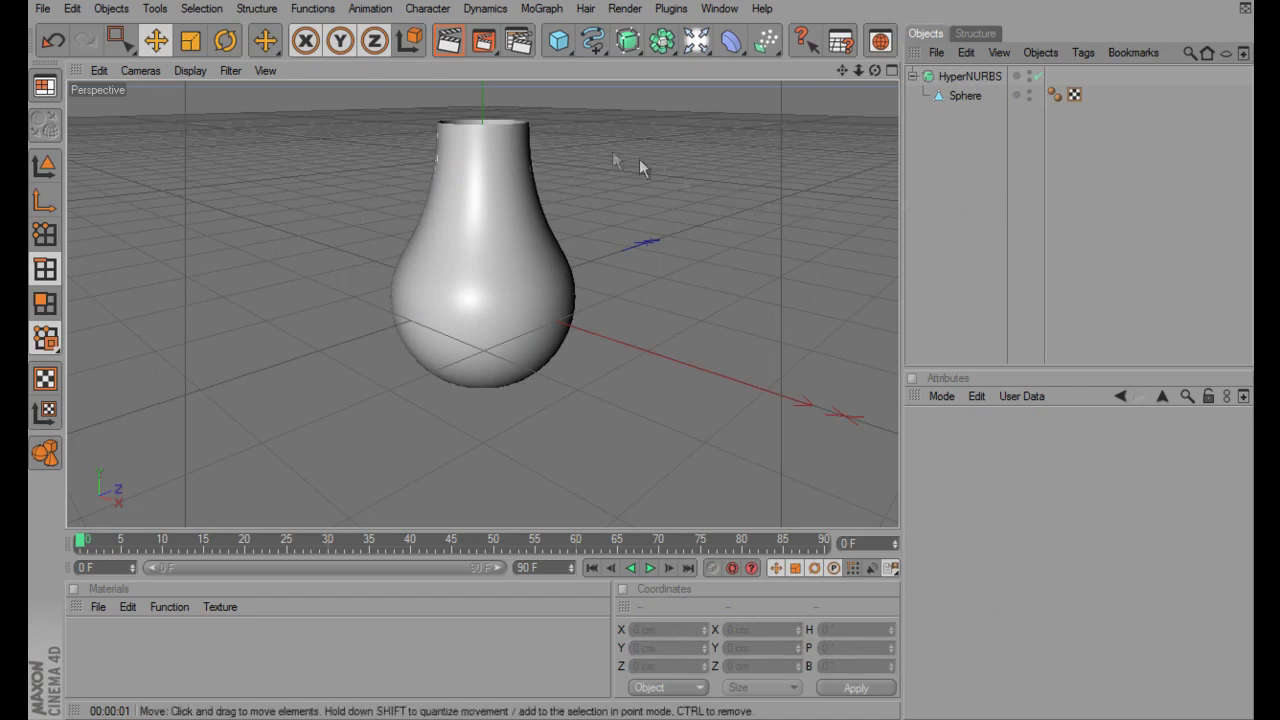
mouse_move(845, 78)
left_mouse_down()
mouse_move(634, 357)
mouse_move(643, 103)
left_mouse_up()
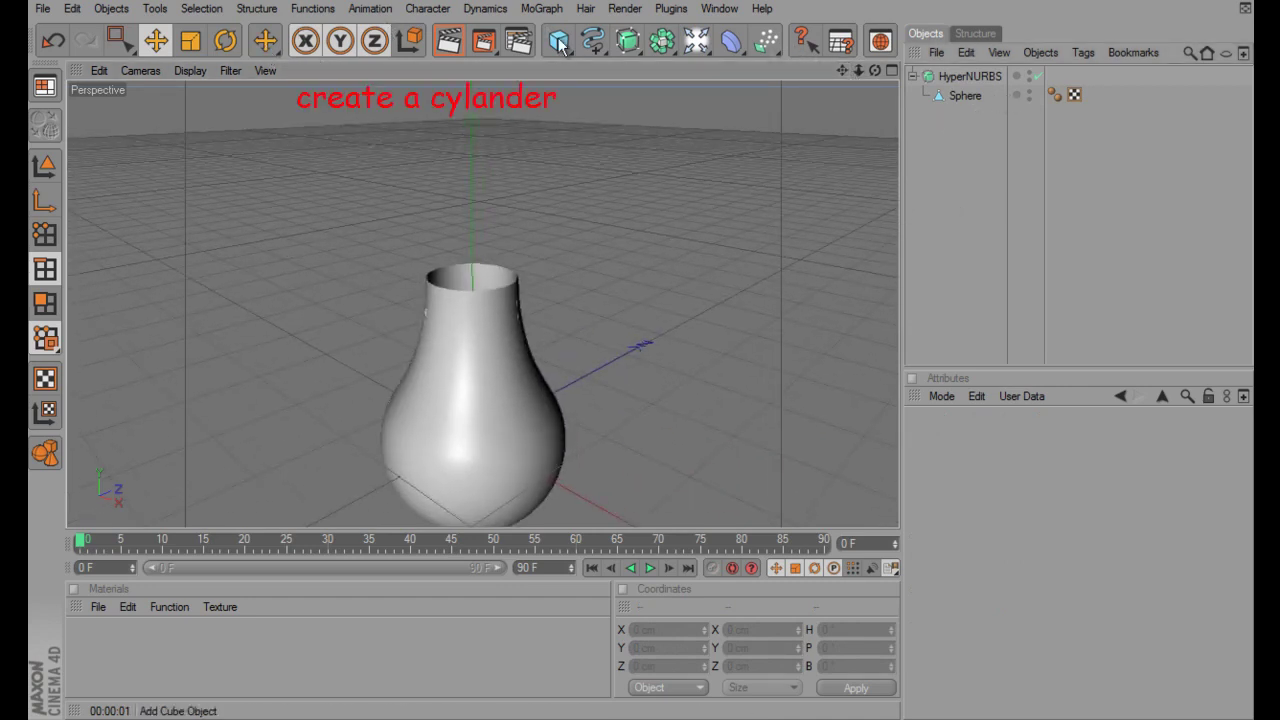
Add a cylinder above the bulb and shorten it to 65 cm tall
mouse_move(559, 43)
left_mouse_down()
mouse_move(717, 62)
mouse_move(920, 59)
left_mouse_up()
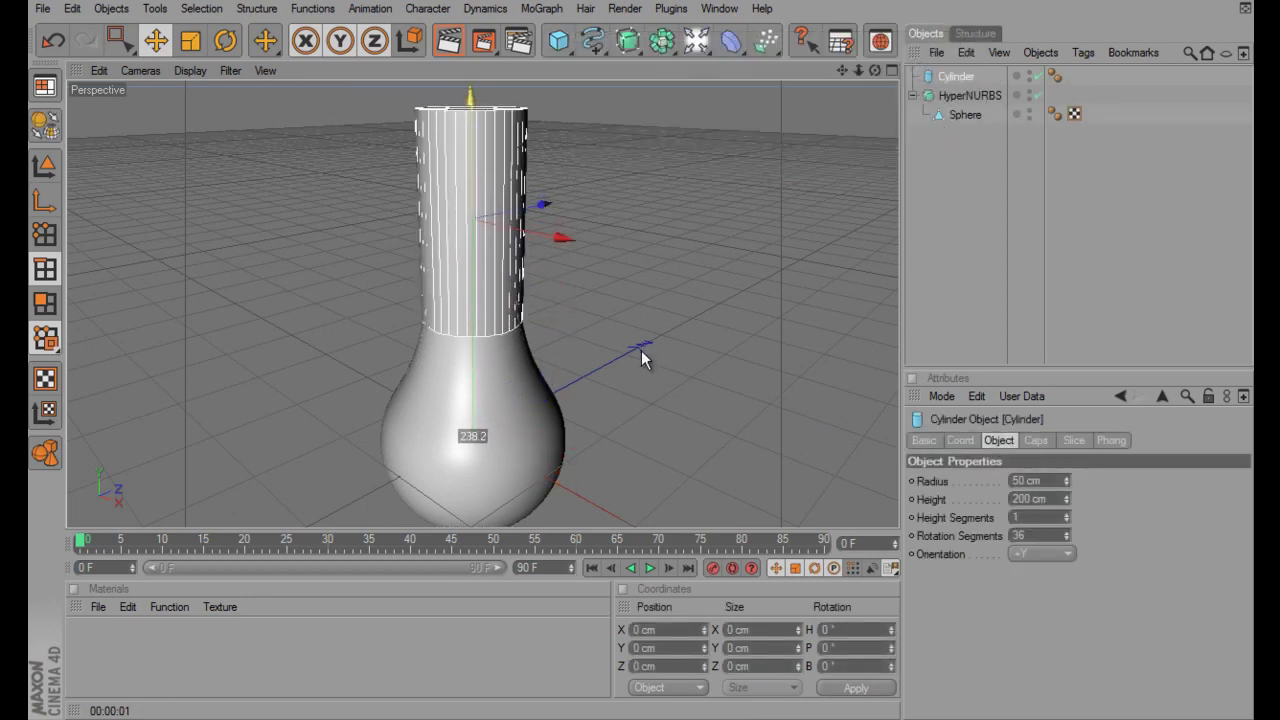
mouse_move(789, 193)
left_mouse_down("alt")
mouse_move(650, 368)
mouse_move(752, 185)
left_mouse_up("alt")
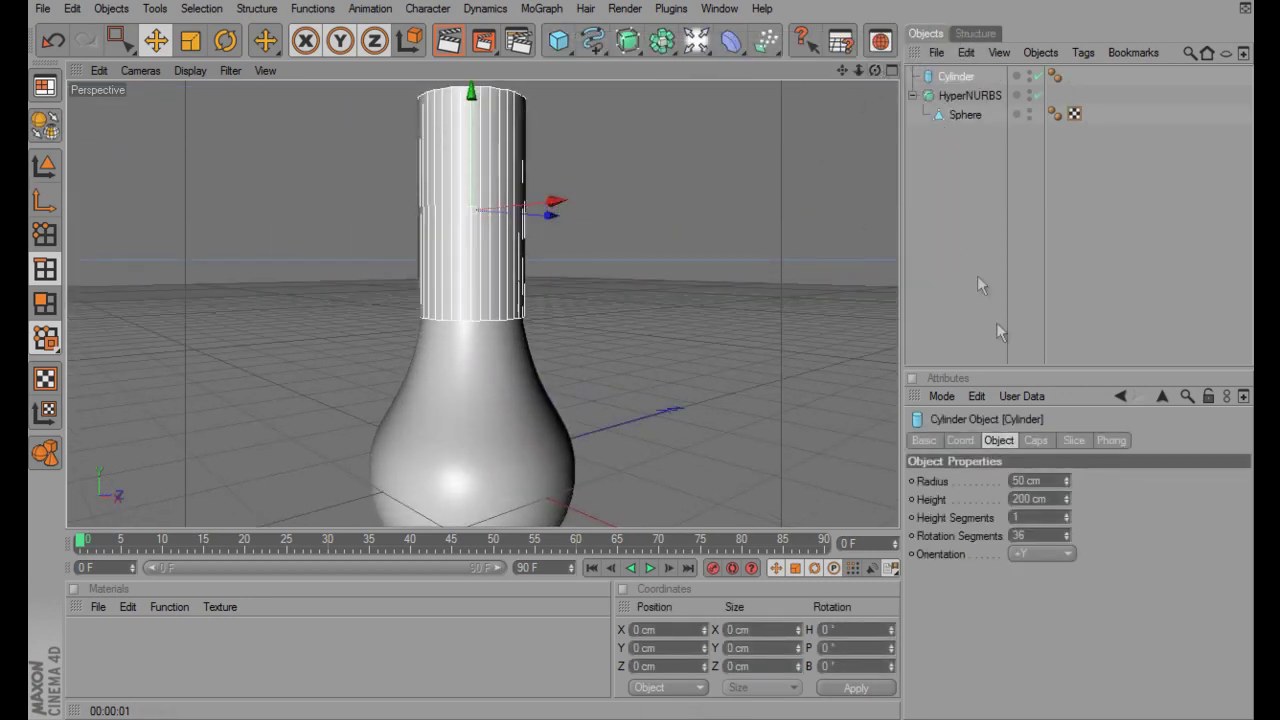
left_click(1066, 516)
key("ctrl+z")
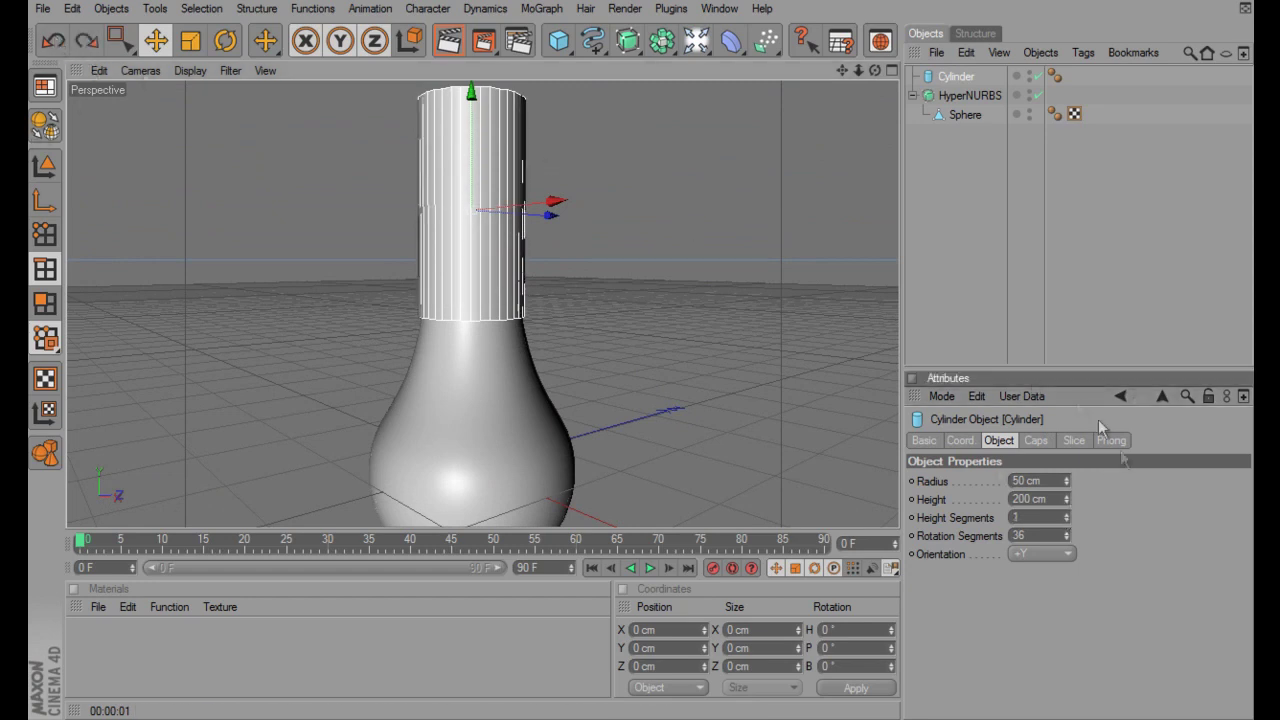
left_click(1066, 480)
key("ctrl+z")
left_click_drag(1066, 499, 1066, 540)
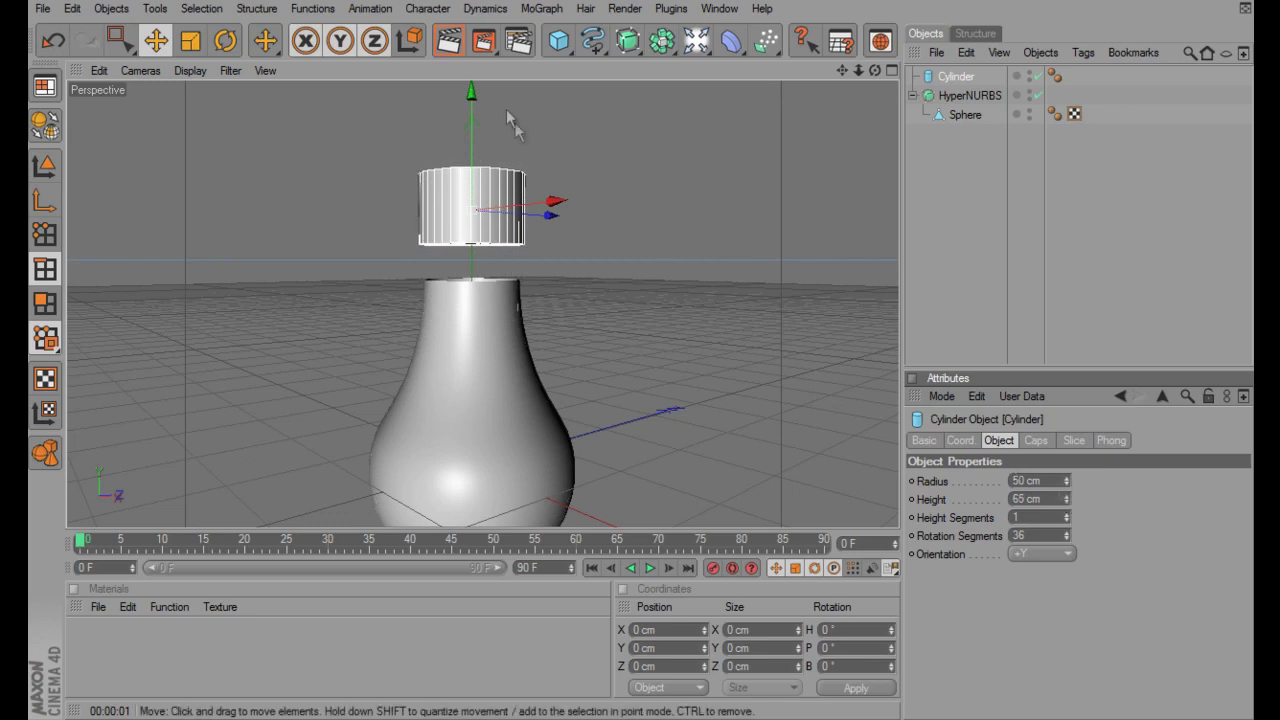
Give the cylinder 12 height segments
scroll(649, 212, "up", 2)
scroll(682, 220, "up", 3)
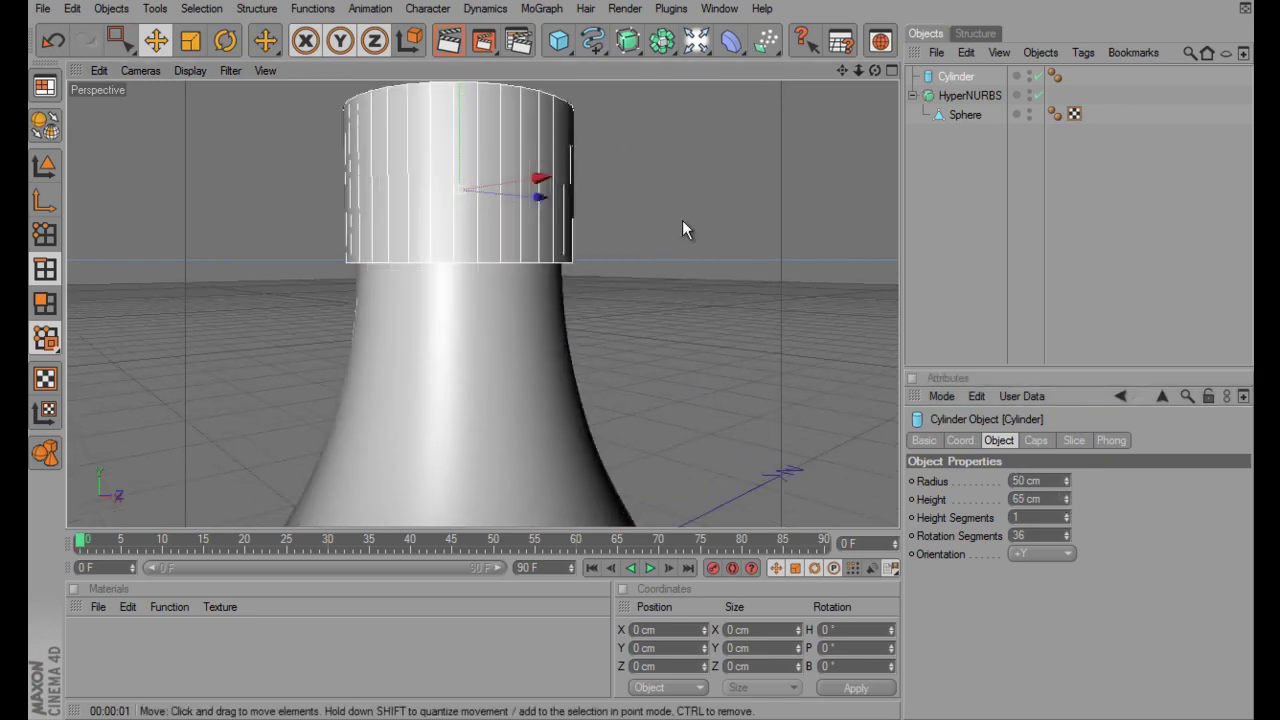
scroll(682, 220, "up", 2)
left_click_drag(1067, 512, 1065, 514)
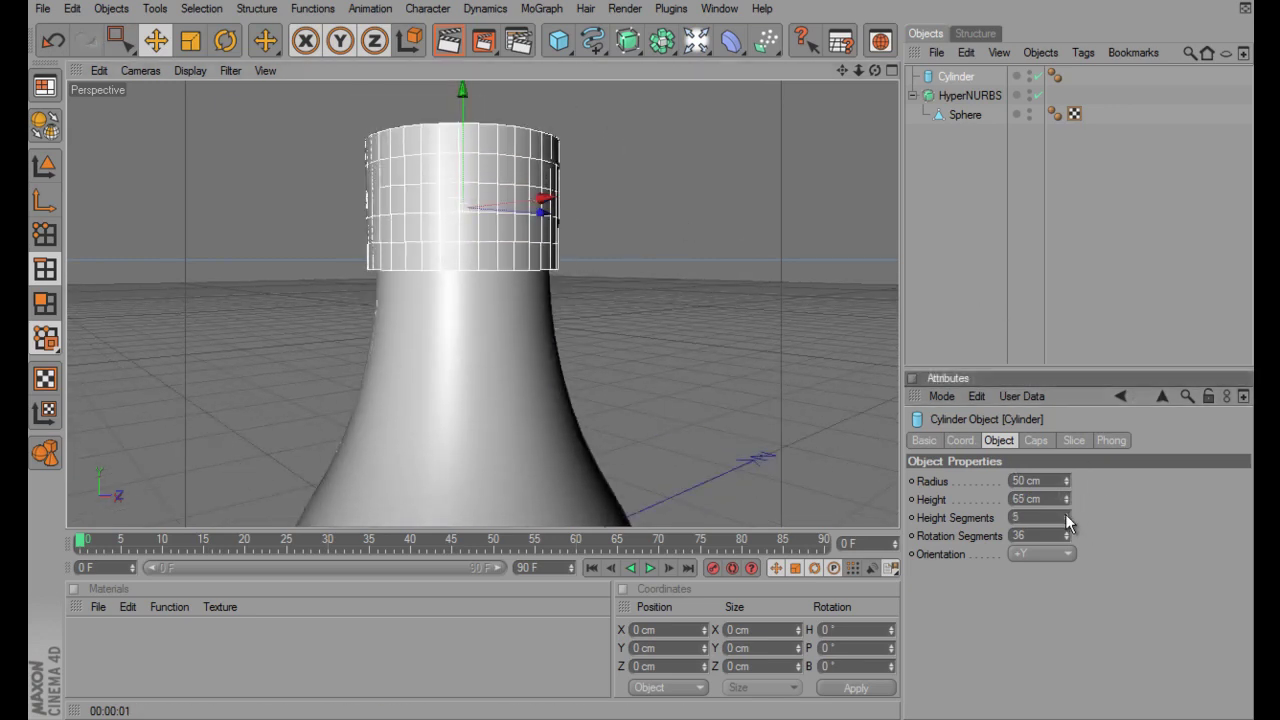
left_click(1065, 514)
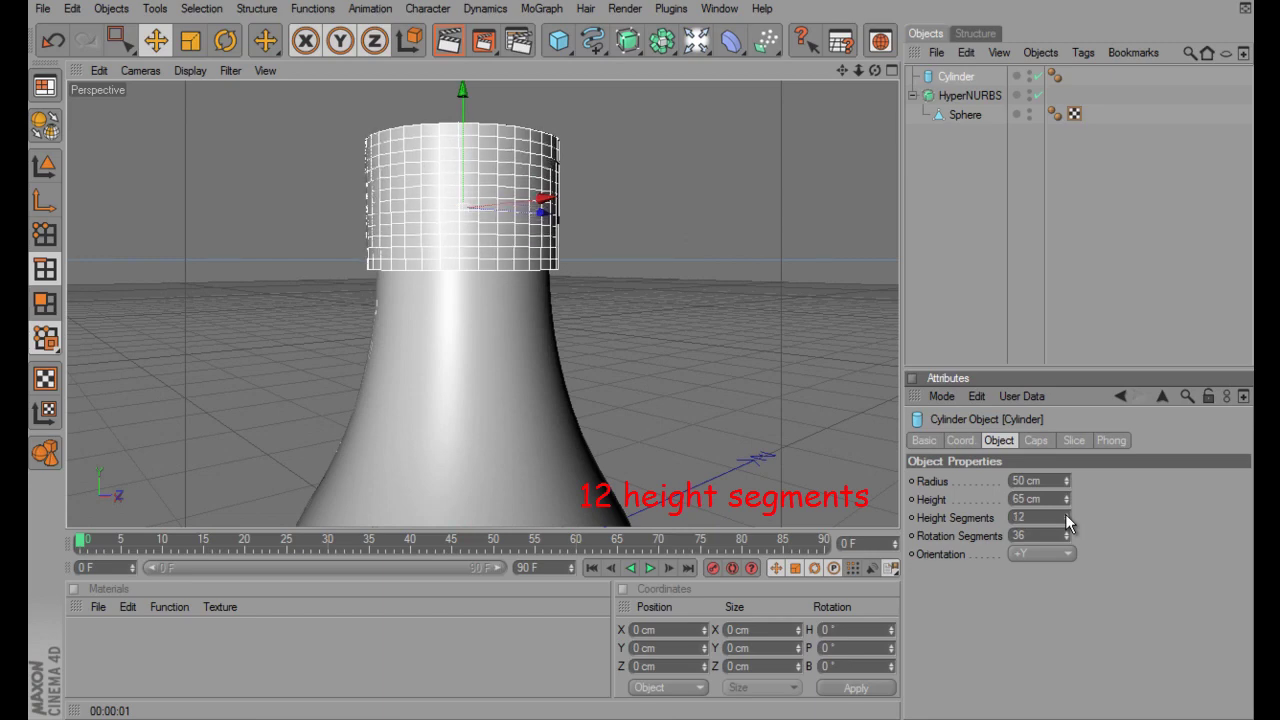
scroll(609, 311, "up", 2)
scroll(725, 191, "up", 2)
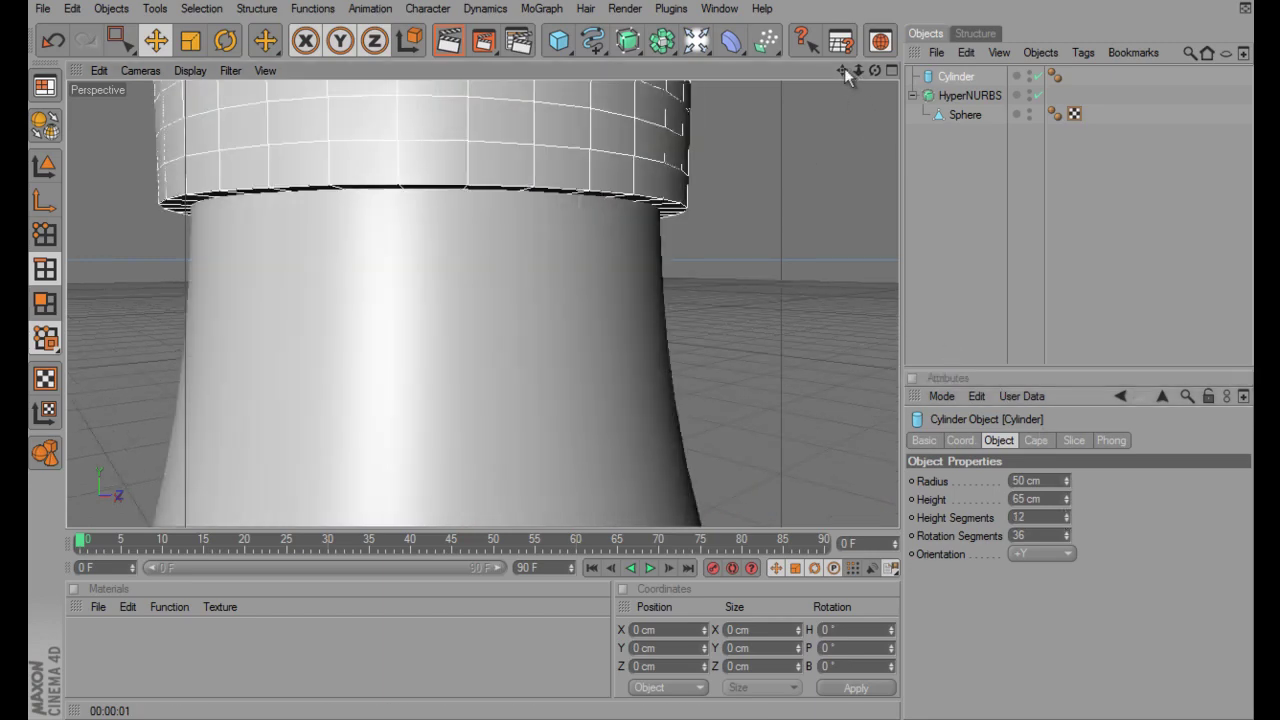
scroll(640, 353, "up", 2)
scroll(641, 355, "down", 1)
scroll(641, 360, "down", 2)
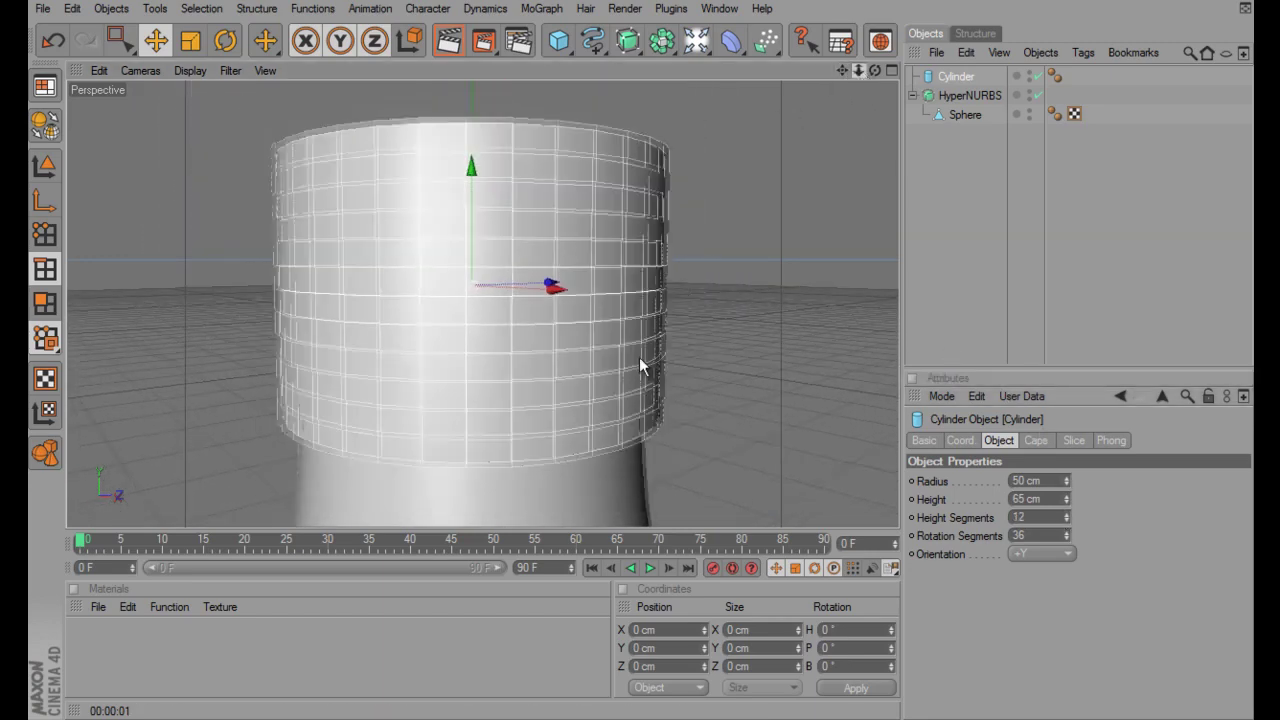
scroll(641, 355, "down", 1)
Make the cylinder editable and loop-select five of its horizontal edge rings
left_click(45, 125)
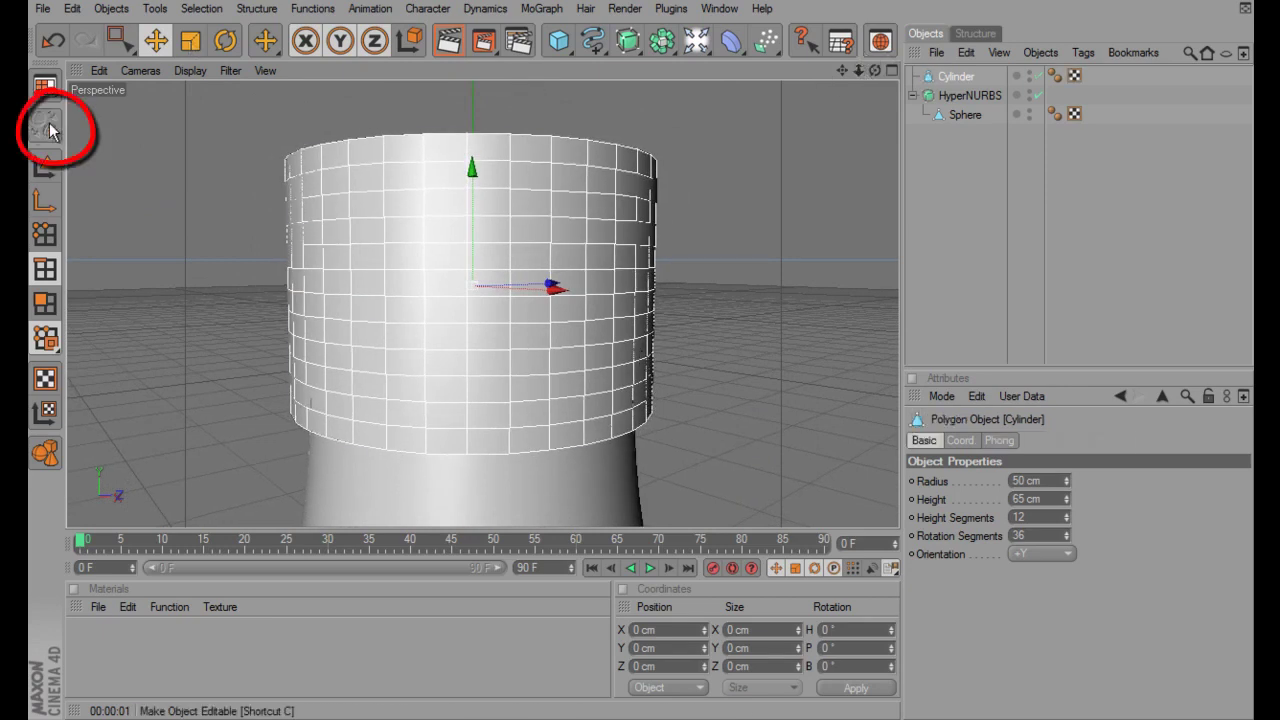
left_click(44, 165)
left_click_drag(265, 40, 310, 121)
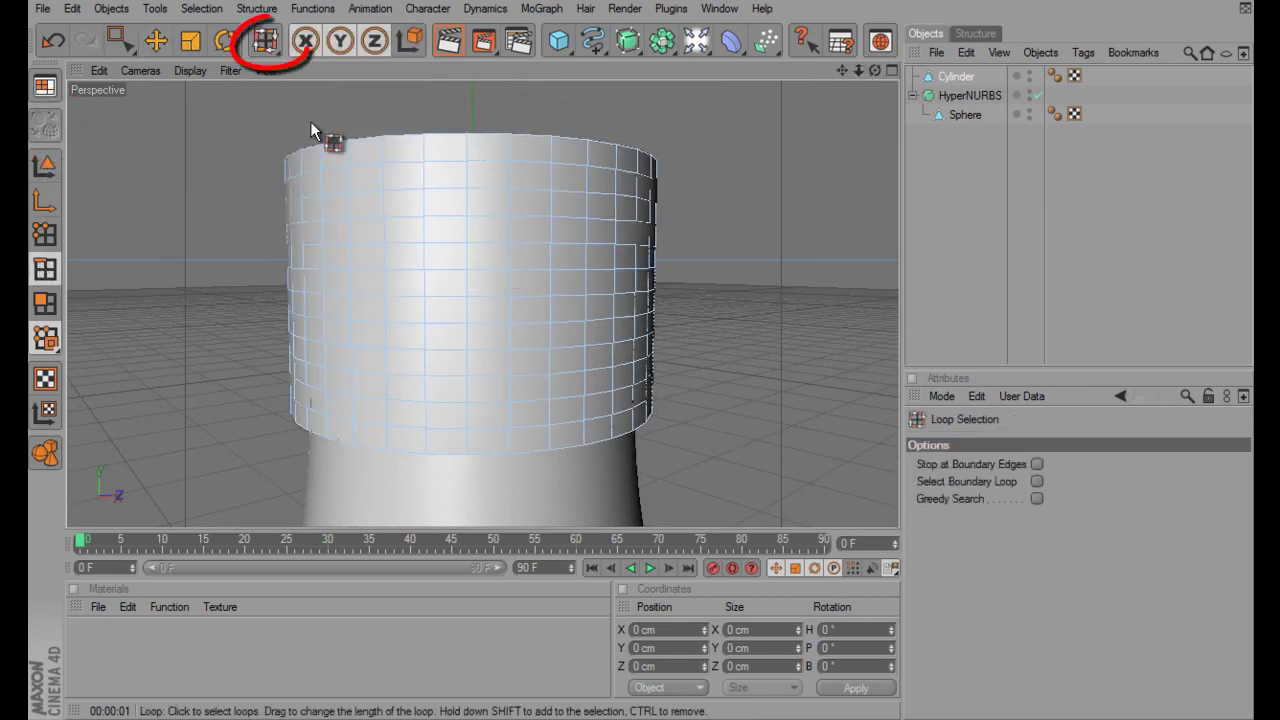
left_click(374, 192)
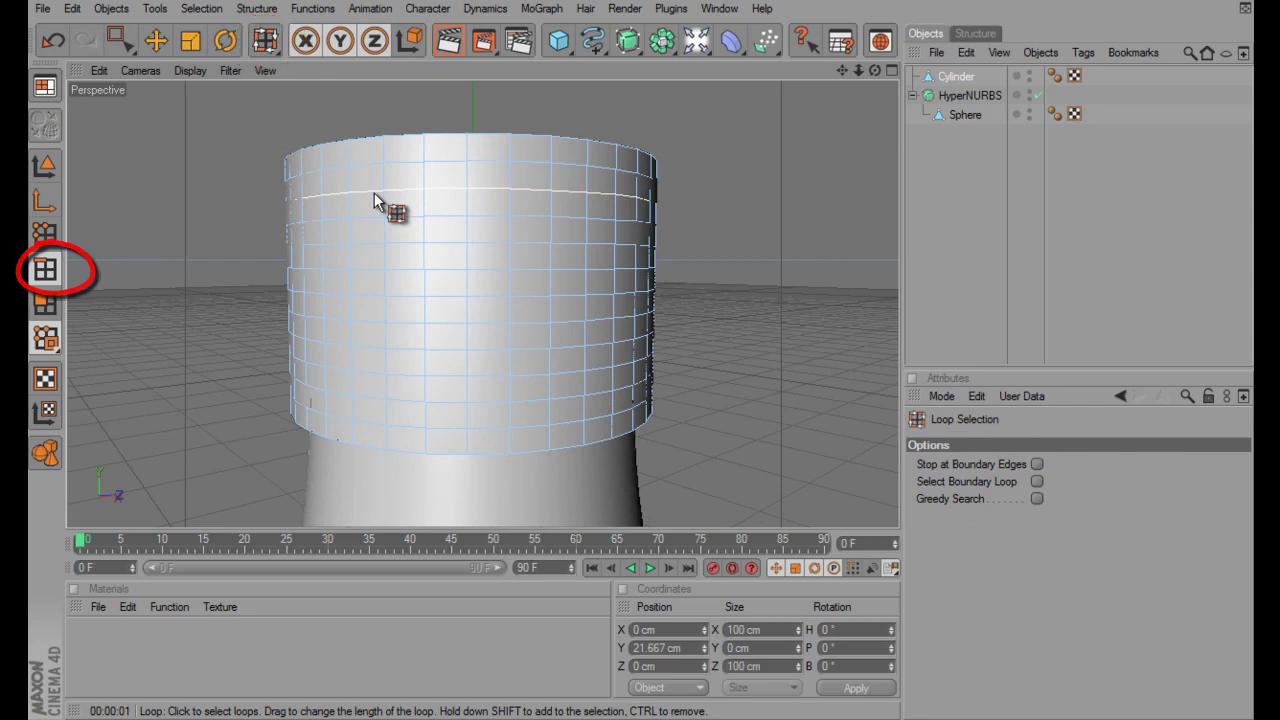
left_click(368, 268, "shift")
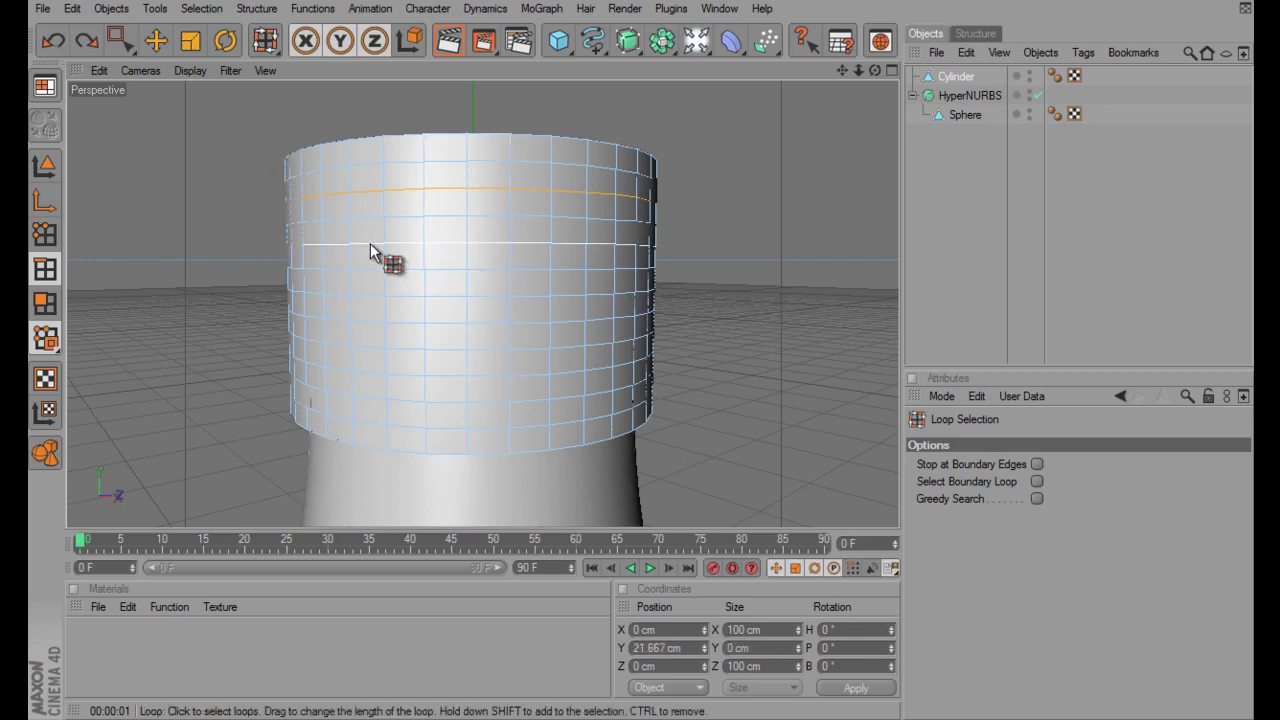
left_click(370, 248, "shift")
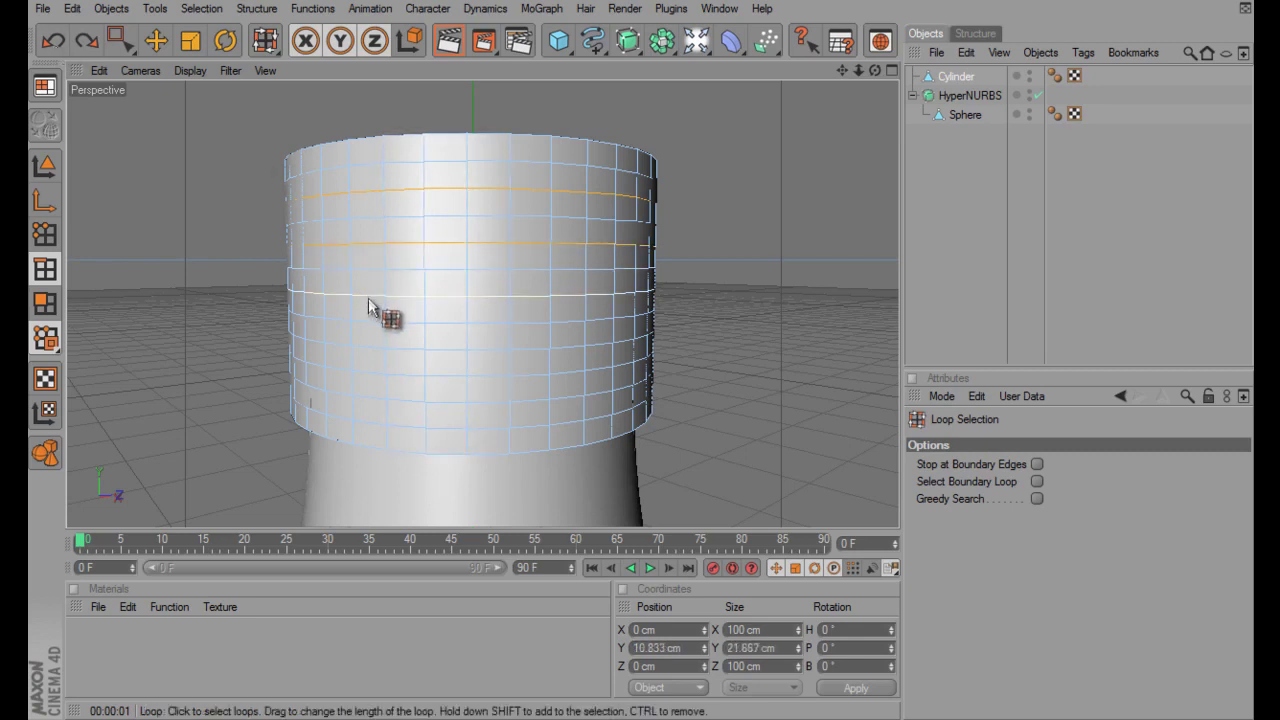
left_click(369, 306, "shift")
left_click(369, 355, "shift")
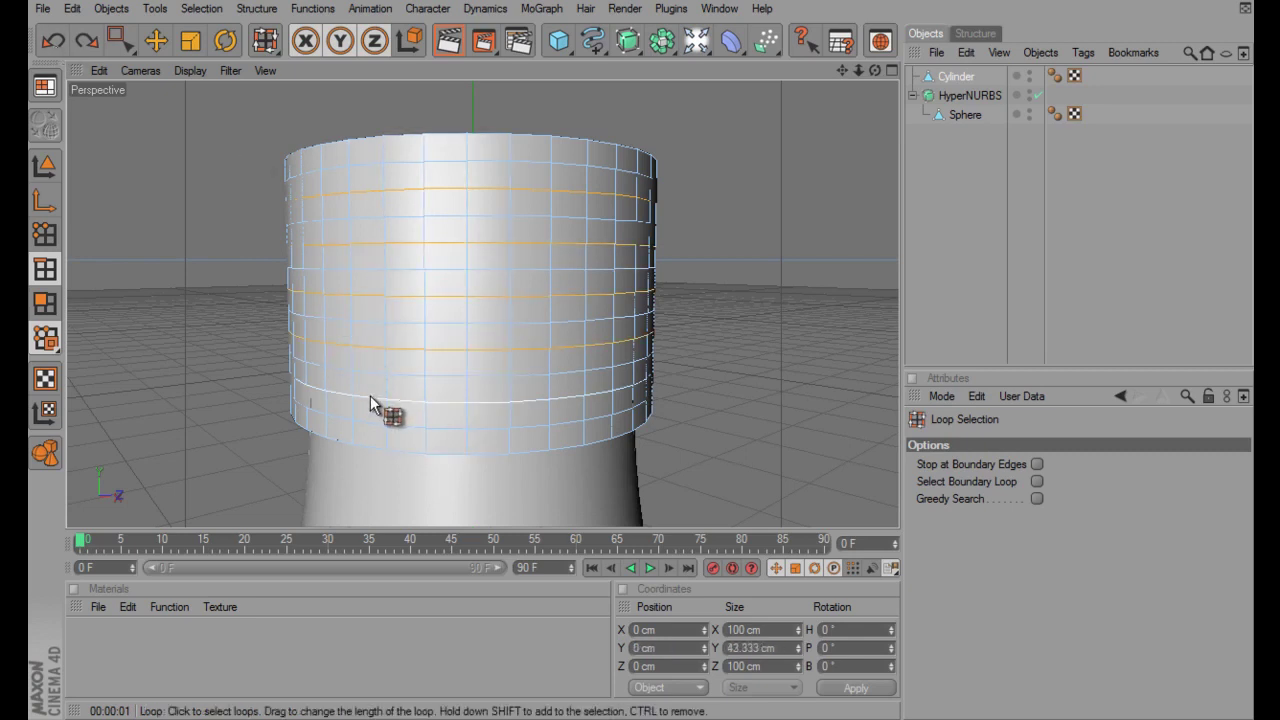
Scale the selected rings outward, tilt them about 3.8° into threads, and render a preview
left_click(190, 40)
left_click_drag(189, 183, 643, 358)
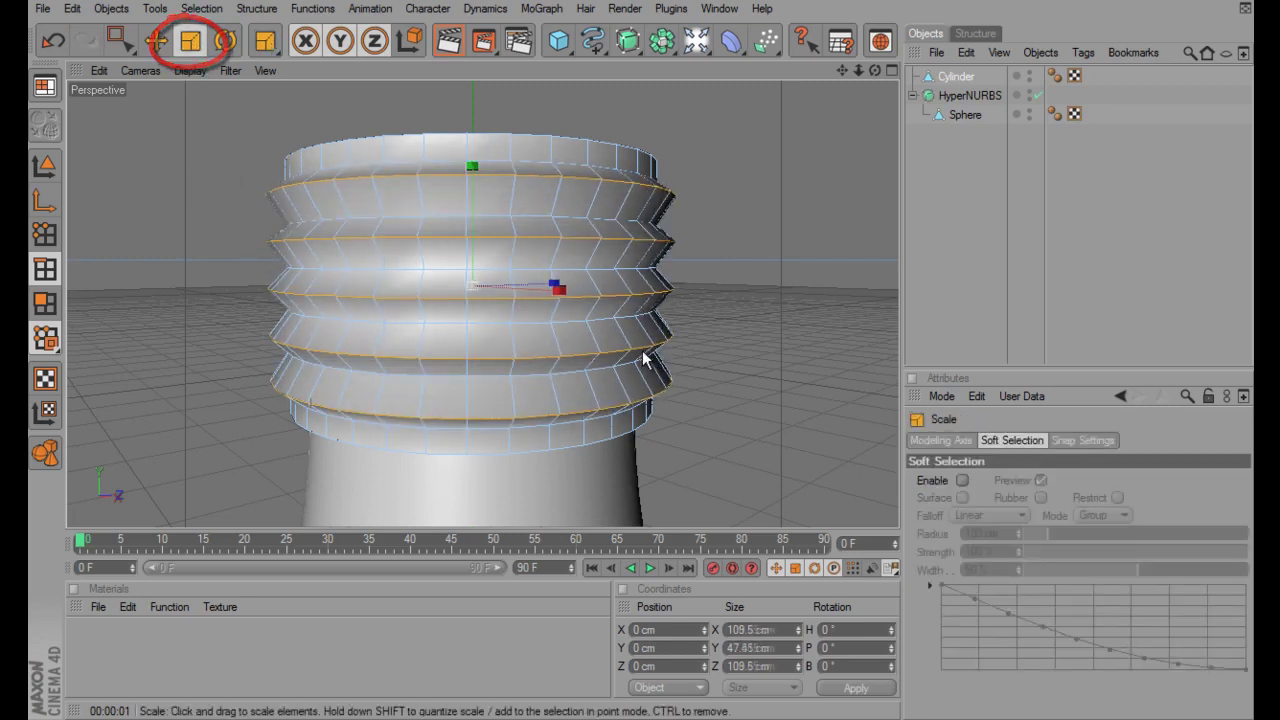
left_click(225, 40)
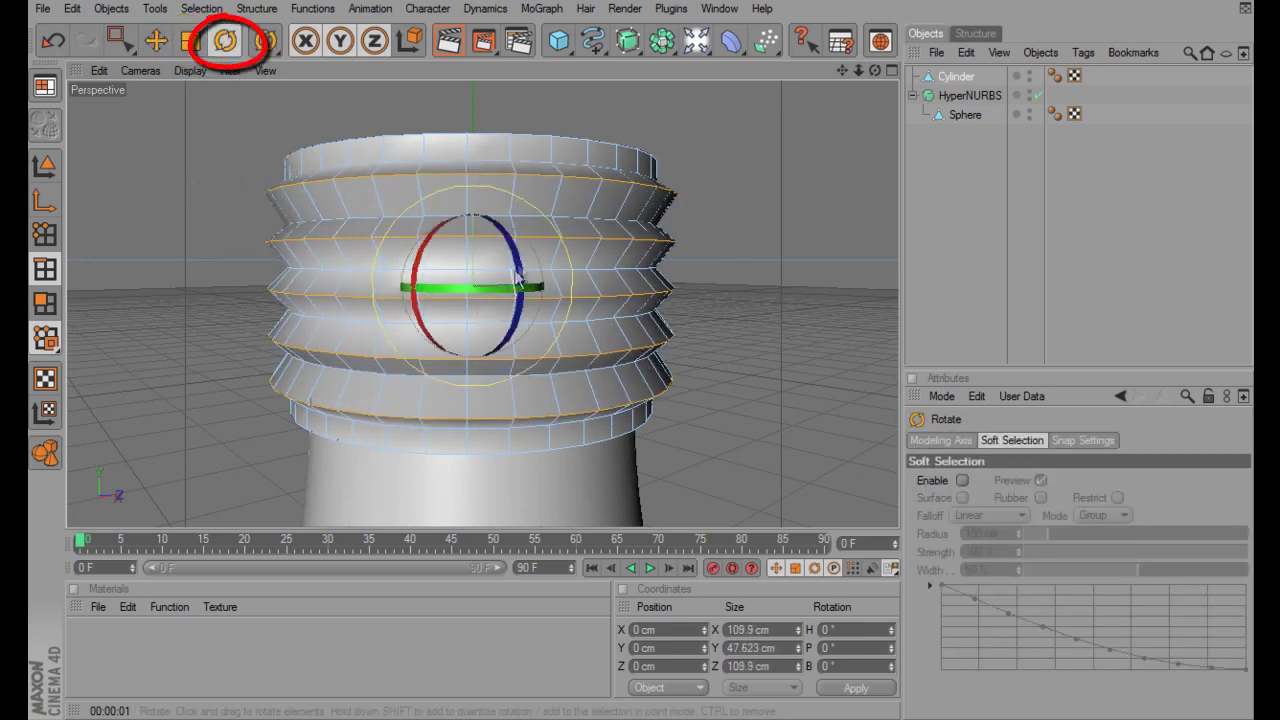
left_click_drag(517, 279, 507, 283)
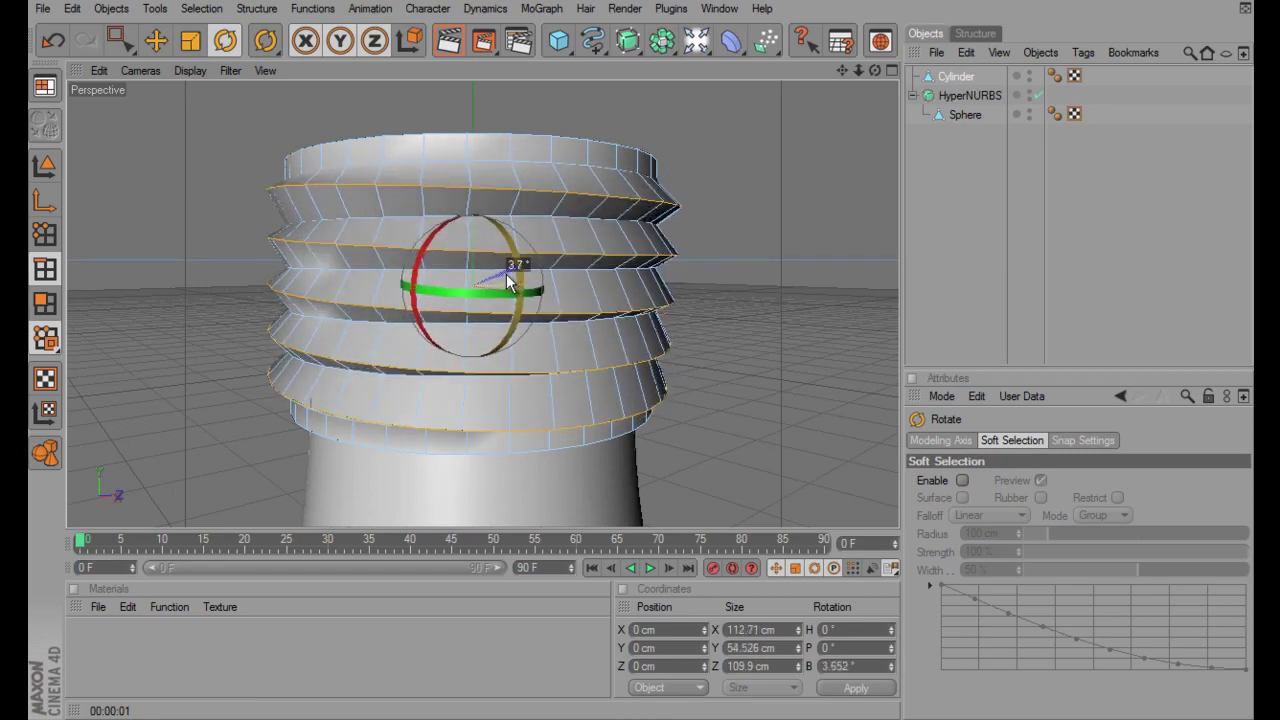
left_click(448, 40)
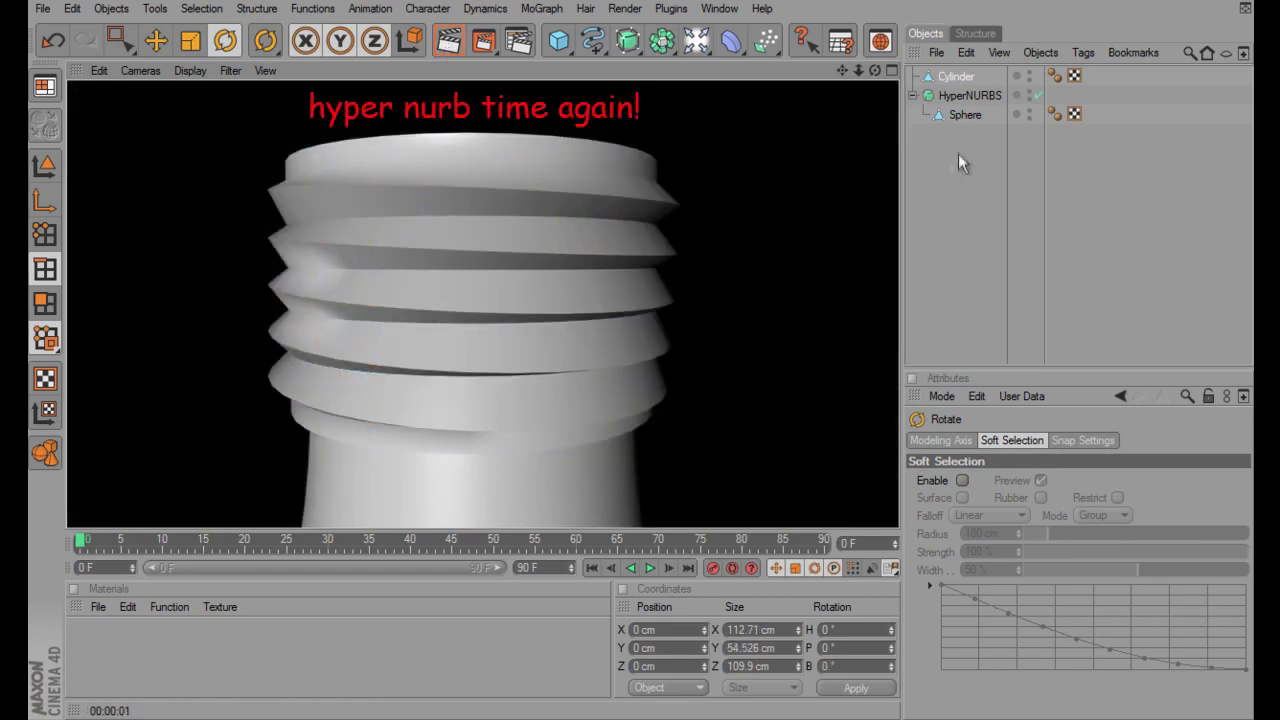
Place the Cylinder under a new HyperNURBS.1 and render the smoothed thread
left_click(628, 40)
left_click_drag(955, 96, 961, 77)
left_click(448, 40)
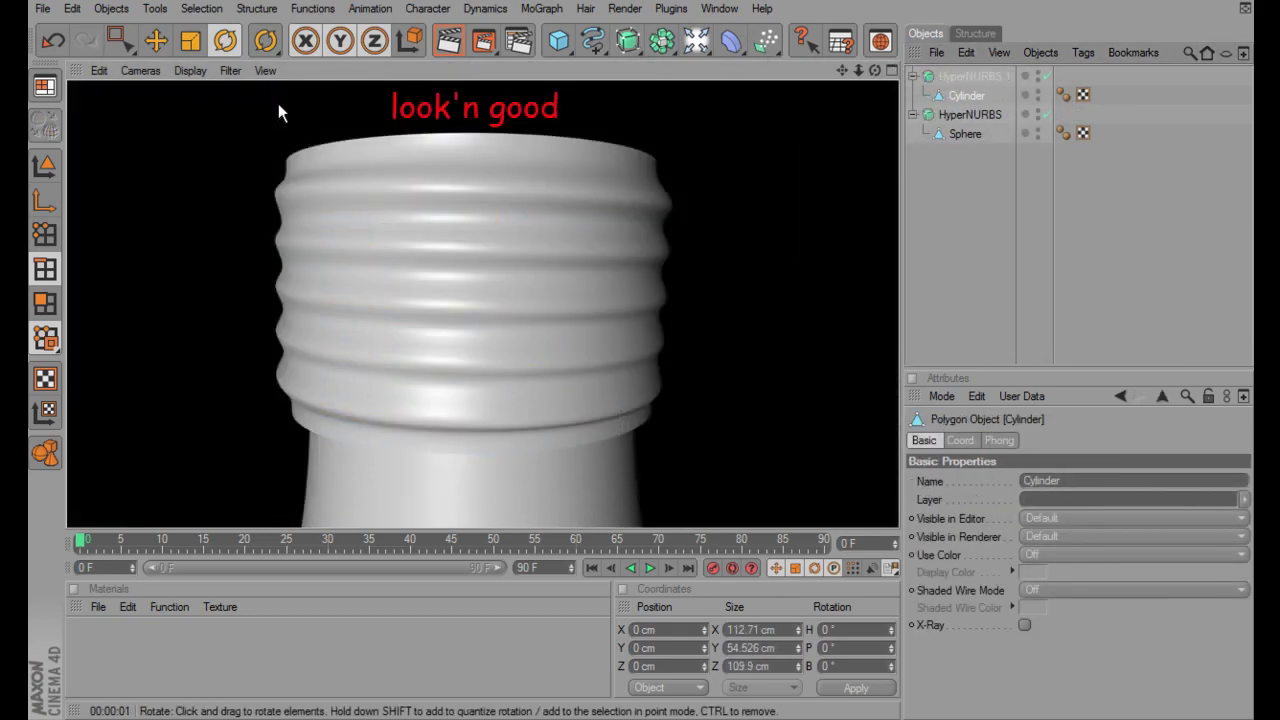
From a top view, switch off HyperNURBS.1 smoothing and choose Live Selection
left_click_drag(875, 71, 1050, 85)
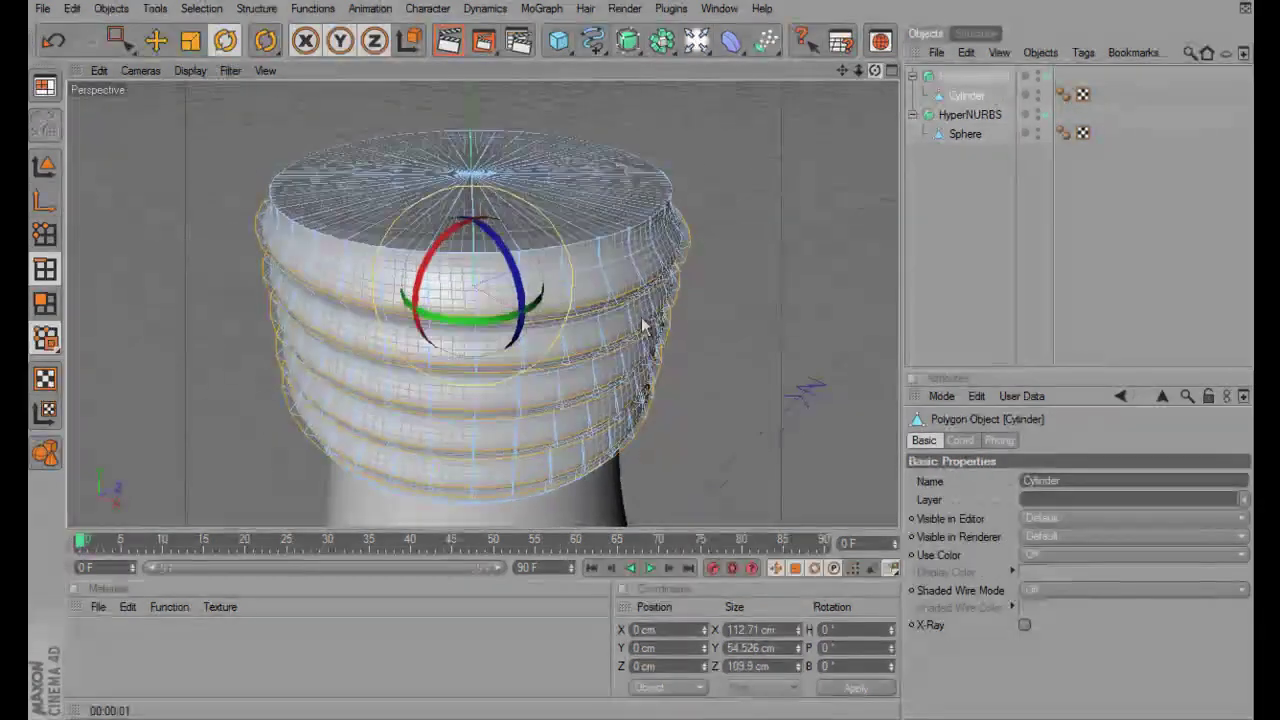
left_click(1047, 77)
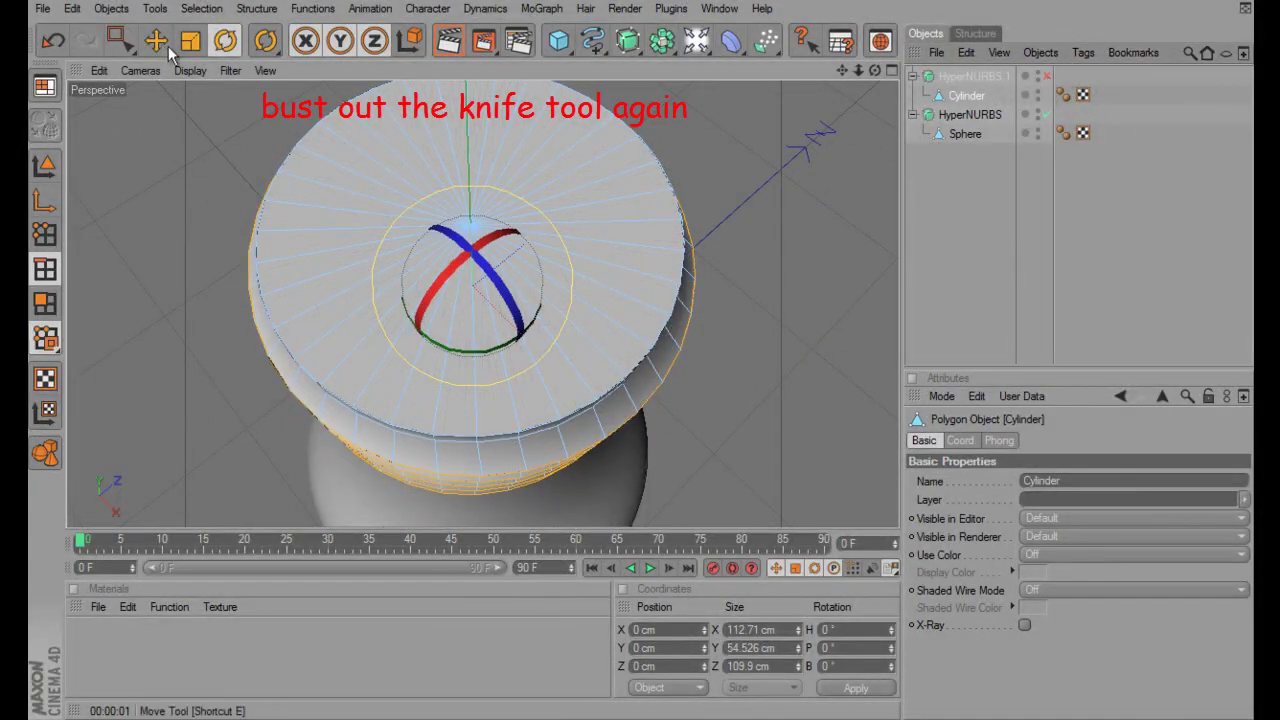
left_click(121, 40)
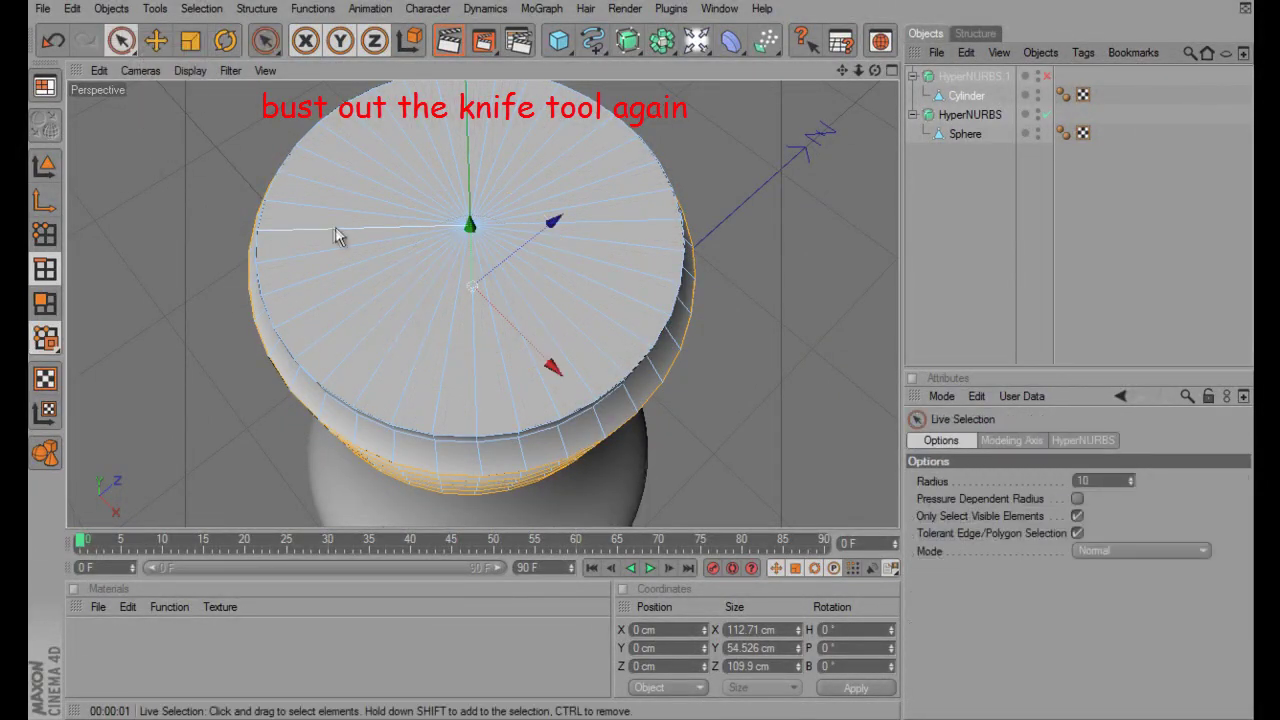
left_click(245, 10)
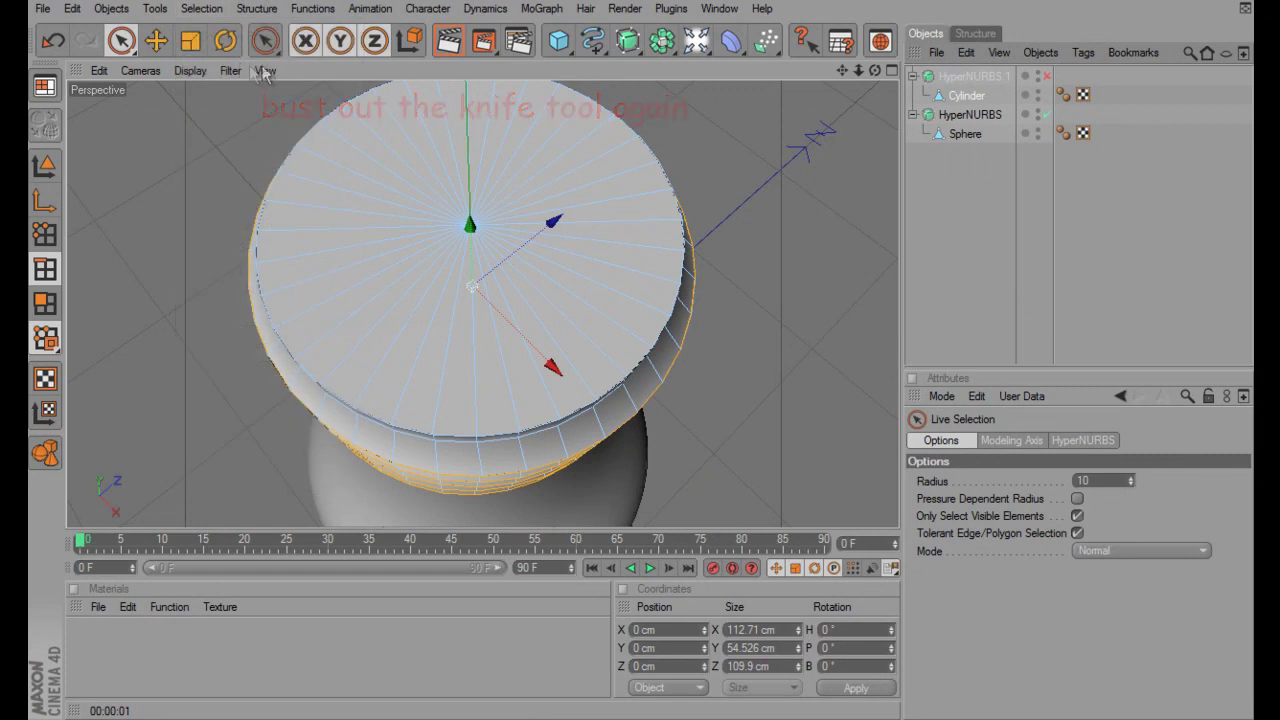
Select a polygon ring around the cap centre and raise it above the cap
left_click_drag(265, 40, 300, 263)
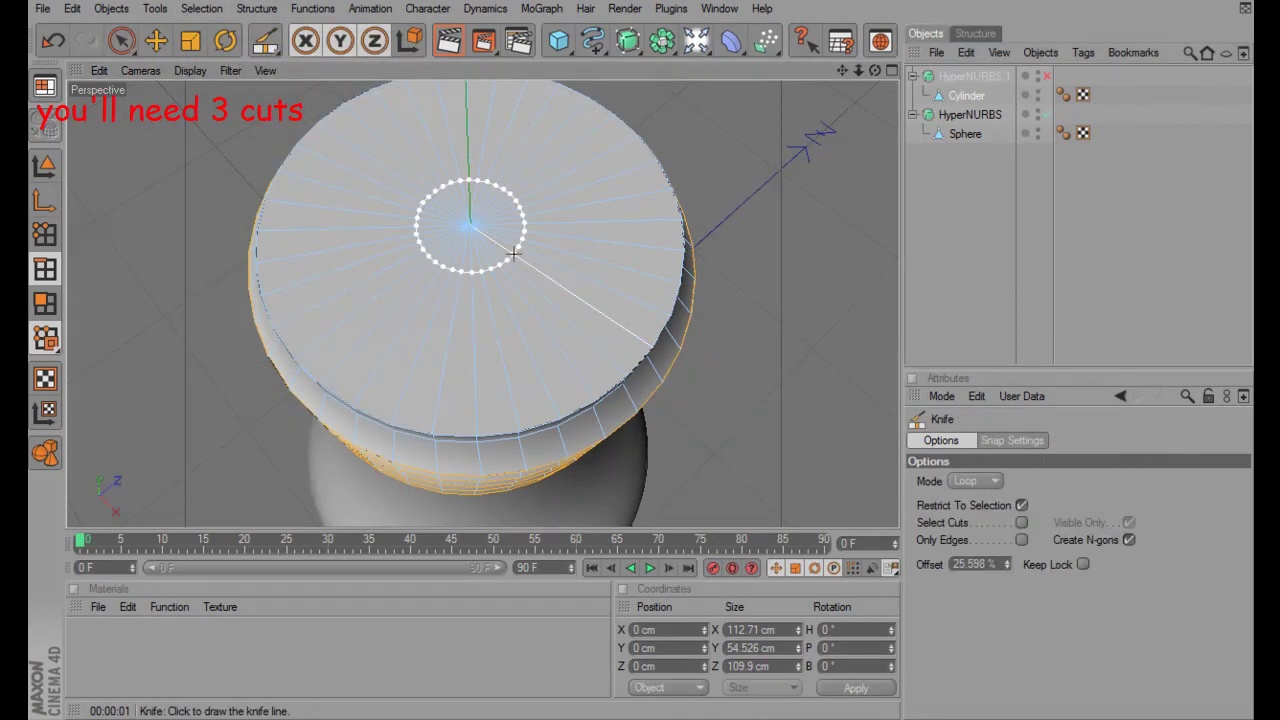
left_click(121, 40)
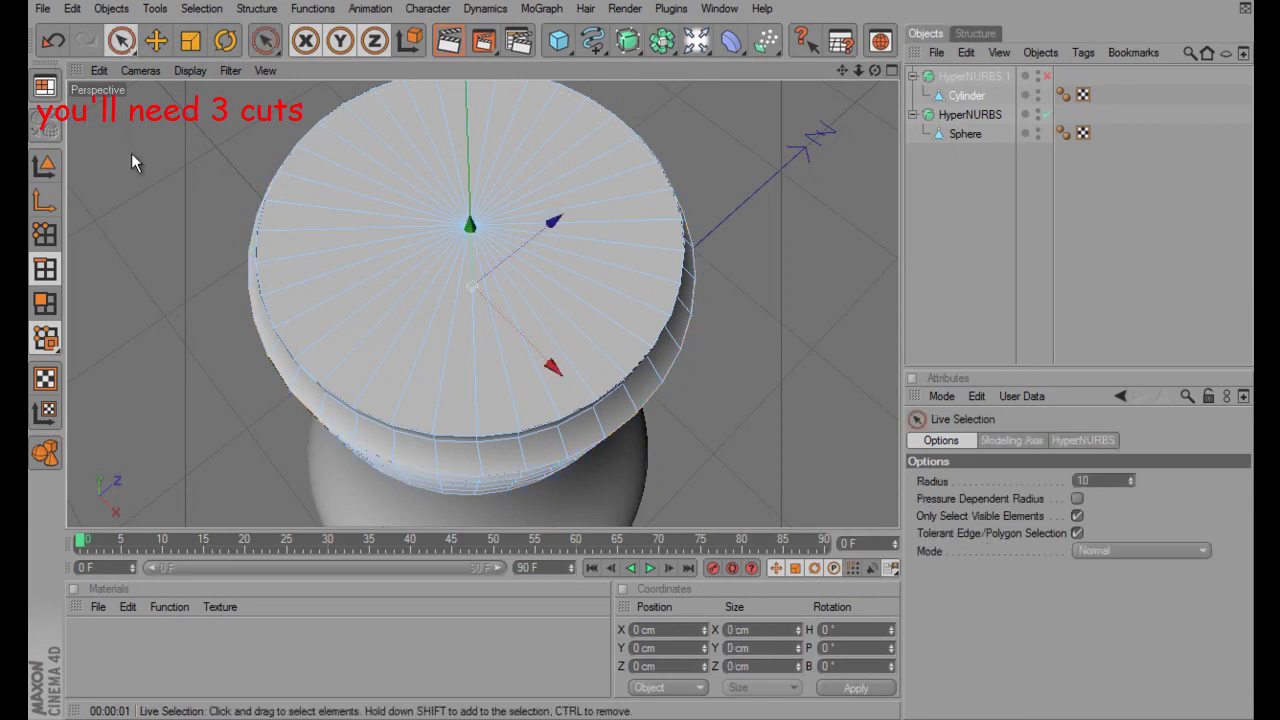
left_click_drag(265, 40, 290, 91)
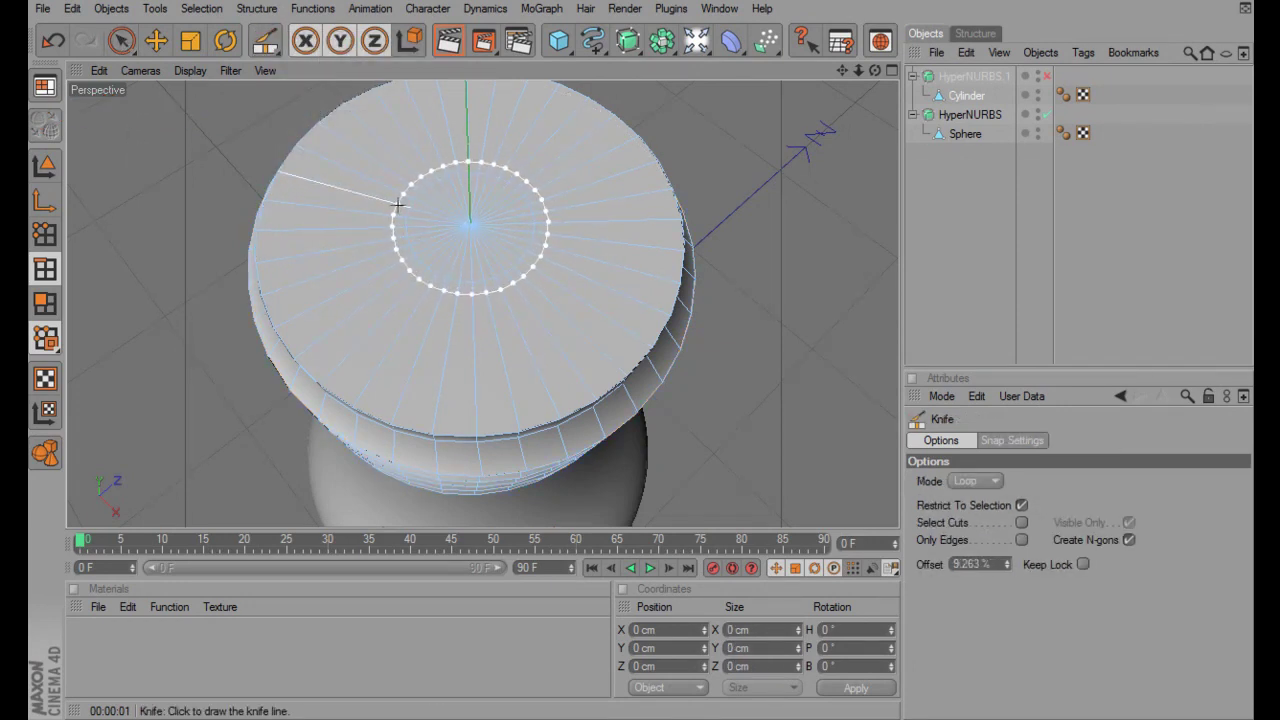
left_click(45, 304)
left_click_drag(265, 40, 337, 196)
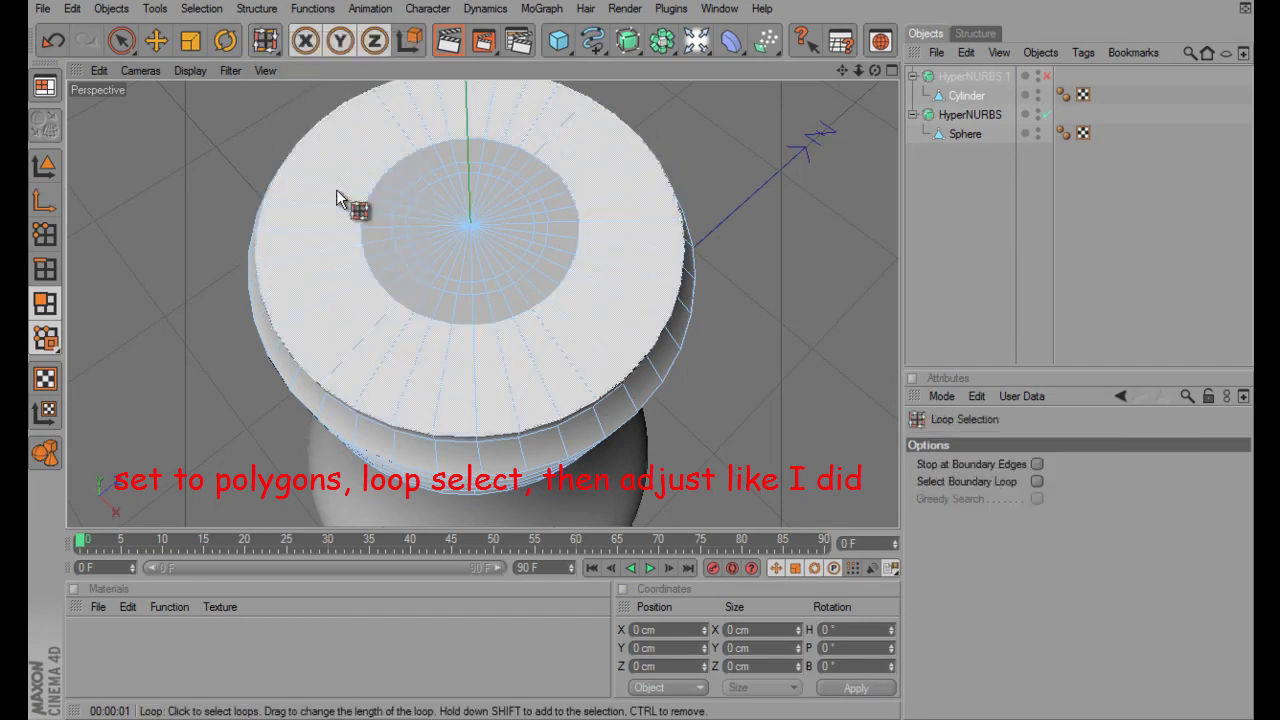
left_click(447, 239)
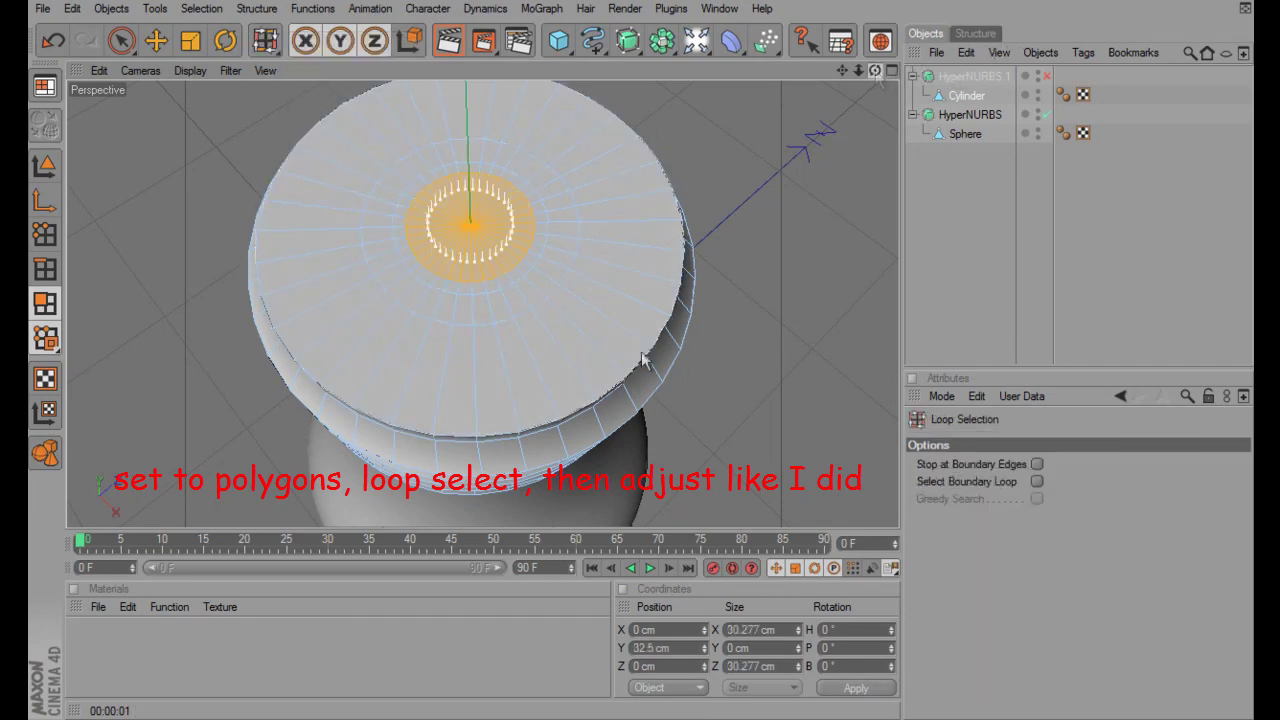
key("e")
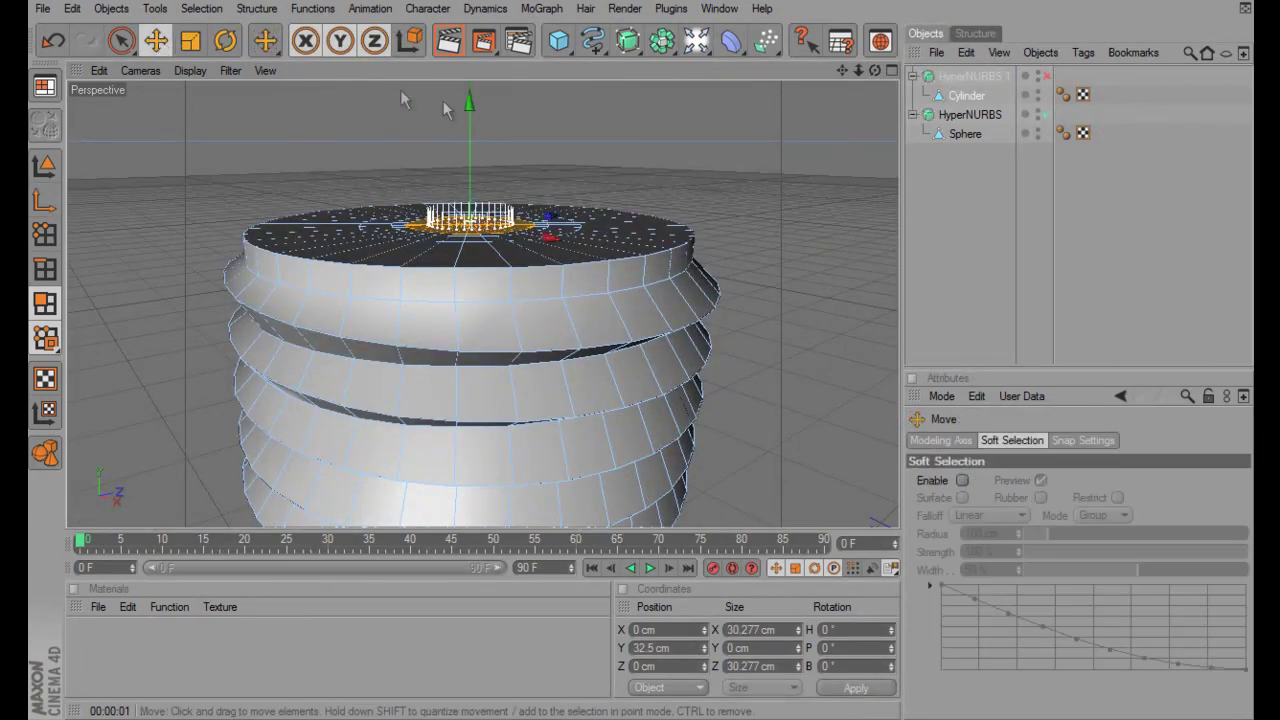
mouse_move(469, 143)
left_mouse_down()
mouse_move(641, 357)
mouse_move(730, 118)
left_mouse_up()
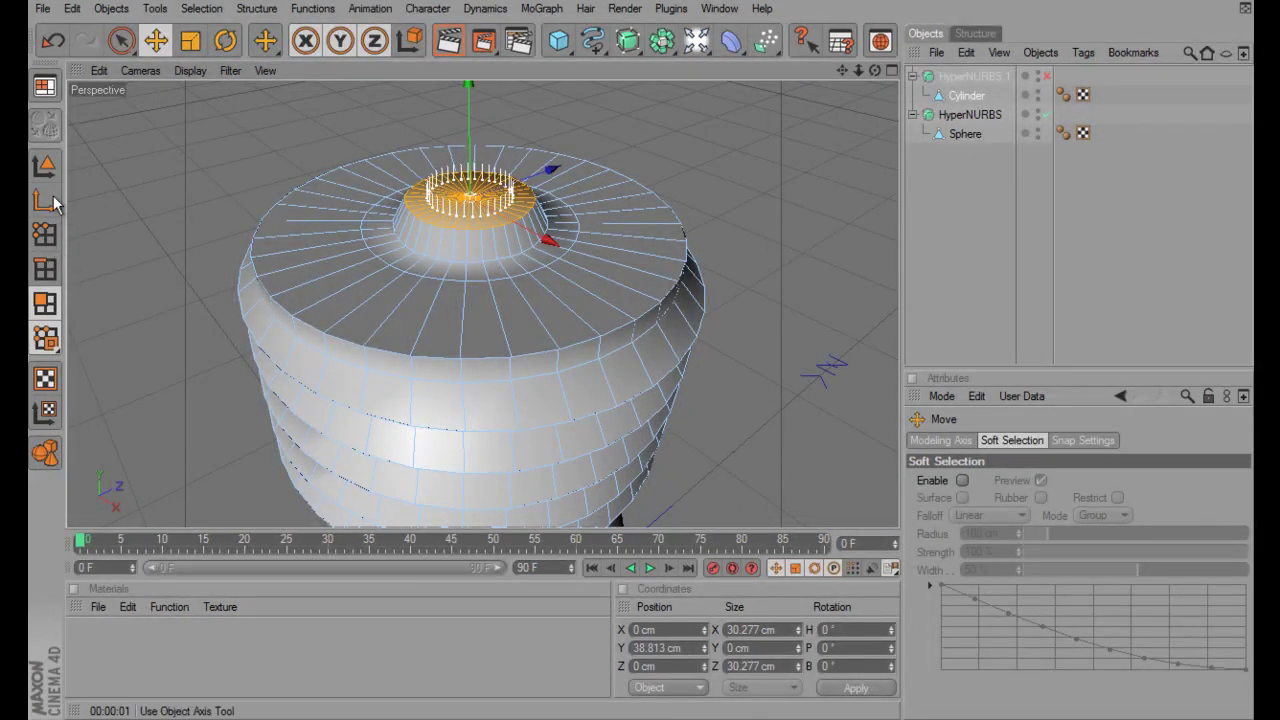
Select just the inner ring on the cap top and raise it further
left_click_drag(260, 50, 330, 126)
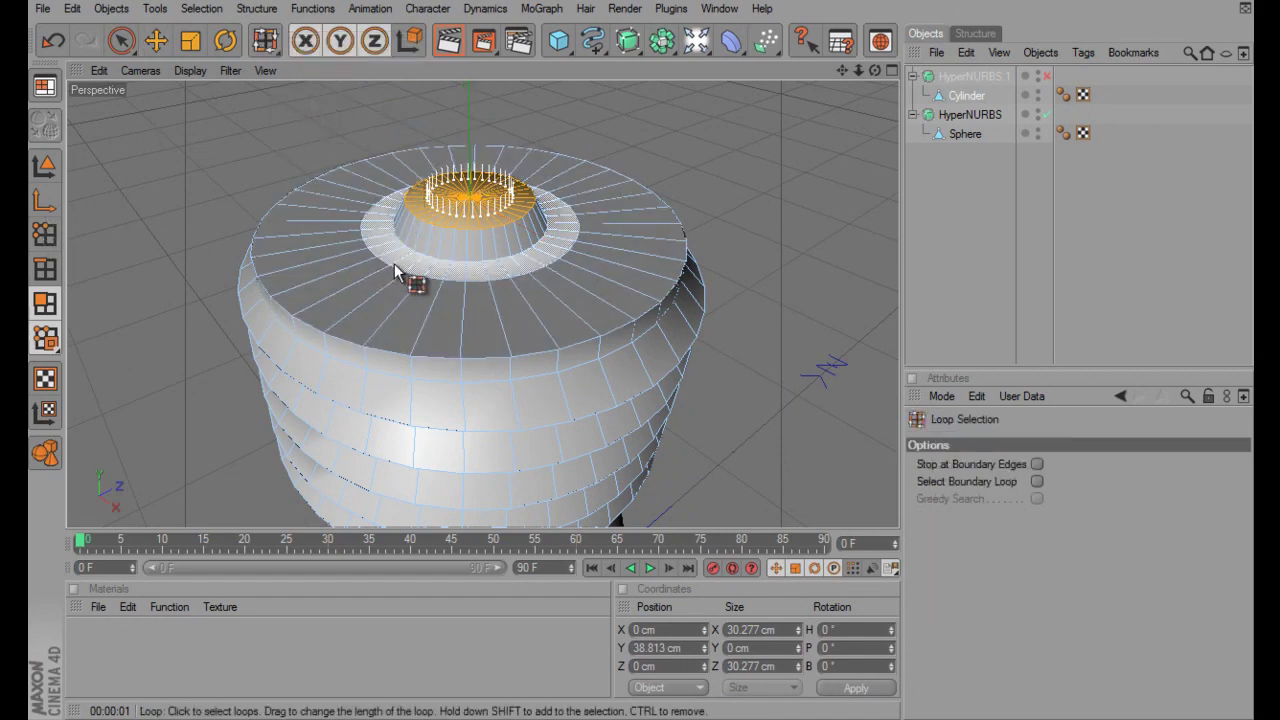
key("ctrl+shift+a")
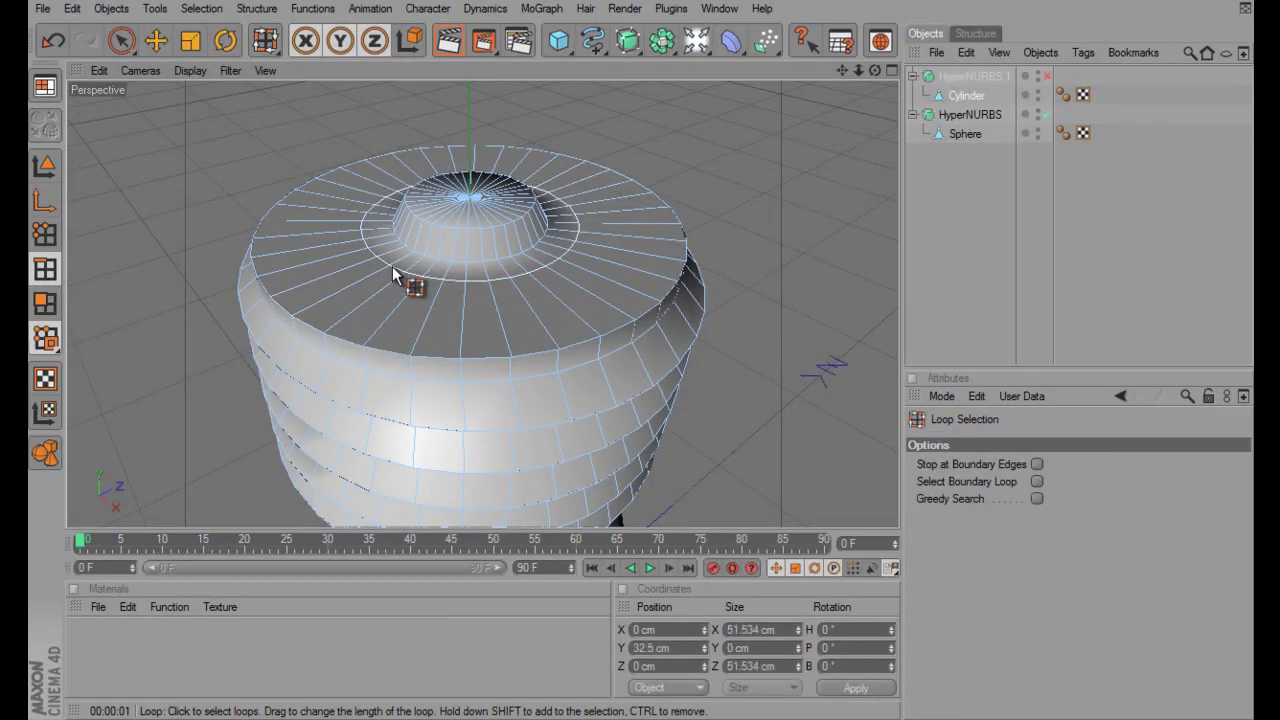
left_click(395, 275)
key("e")
left_click_drag(423, 106, 641, 350)
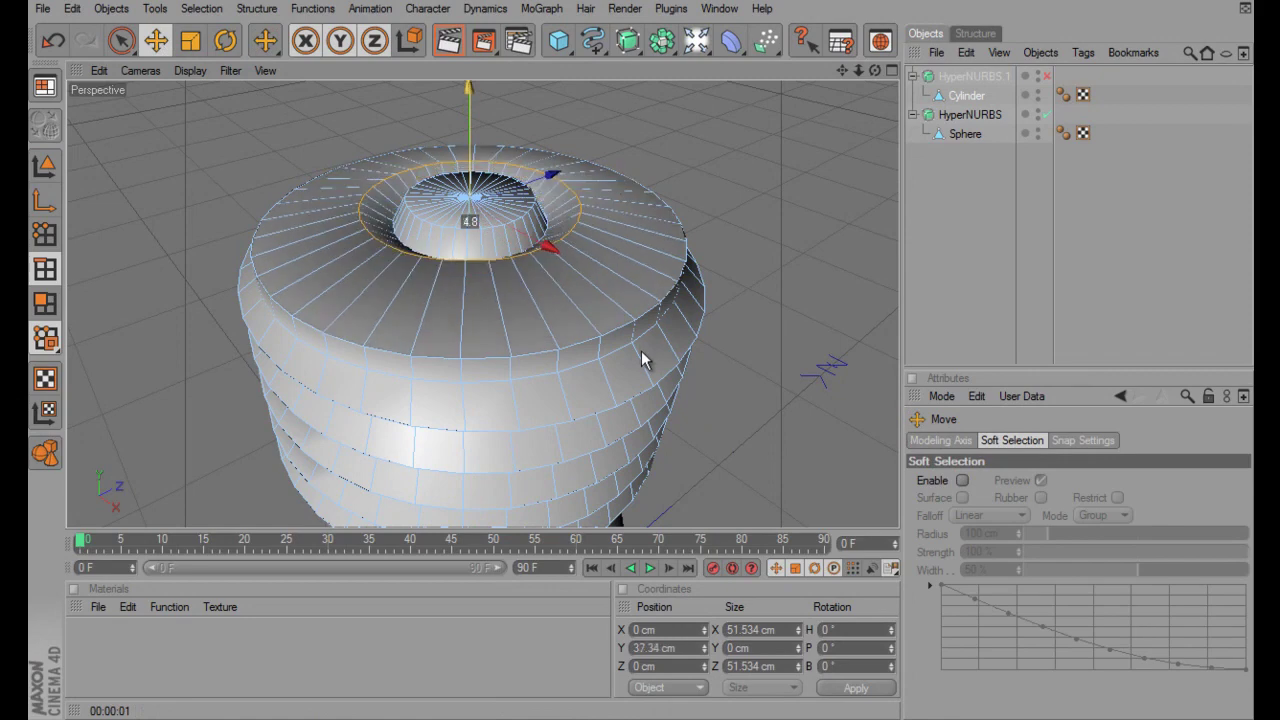
Loop-select the ring around the top opening and lift it to form the central nub
left_click(44, 303)
left_click_drag(265, 40, 313, 113)
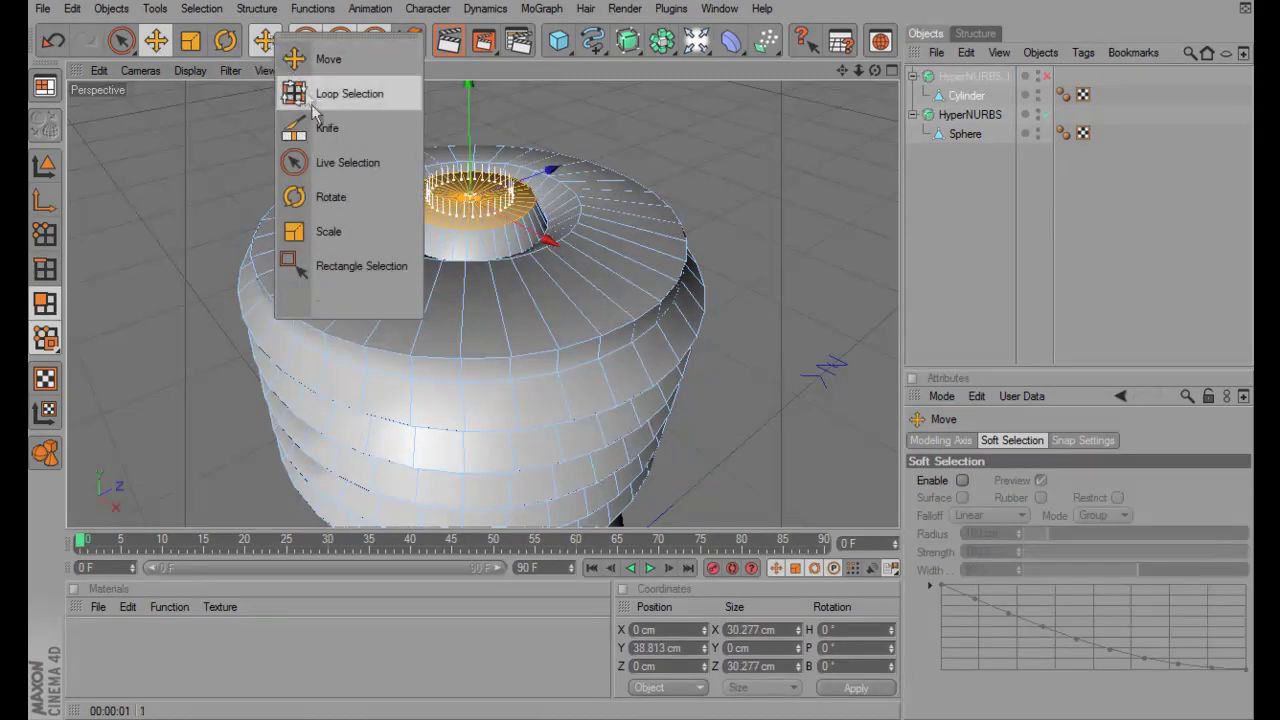
left_click(312, 104)
left_click(415, 243, "shift")
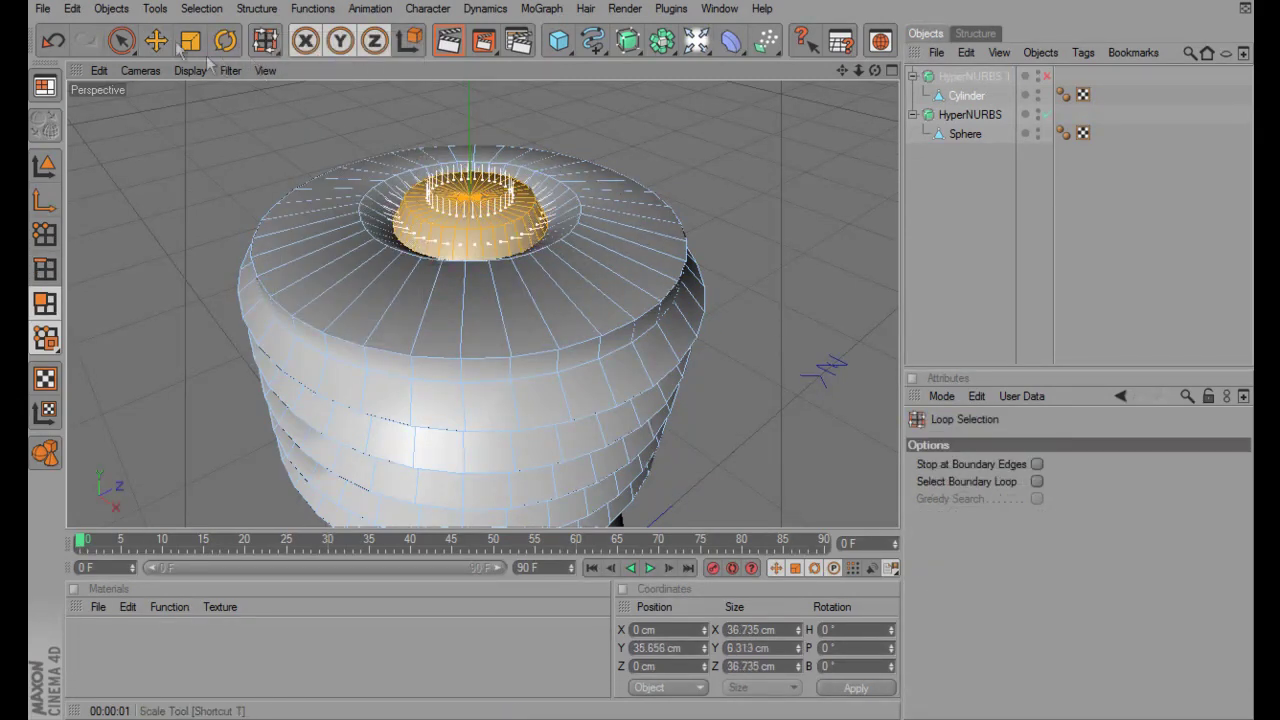
key("e")
left_click_drag(469, 107, 641, 350)
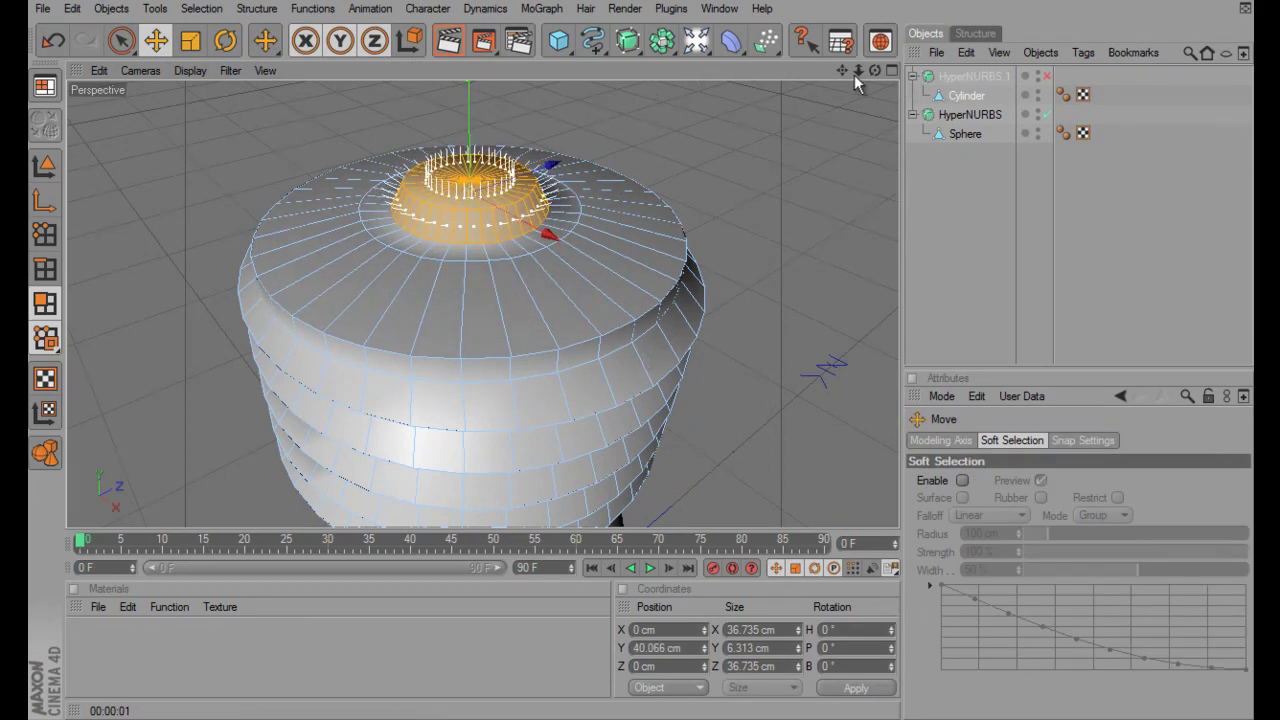
left_click_drag(875, 70, 815, 110)
Hide the bulb and delete the cylinder's bottom cap polygons
scroll(641, 350, "down", 5)
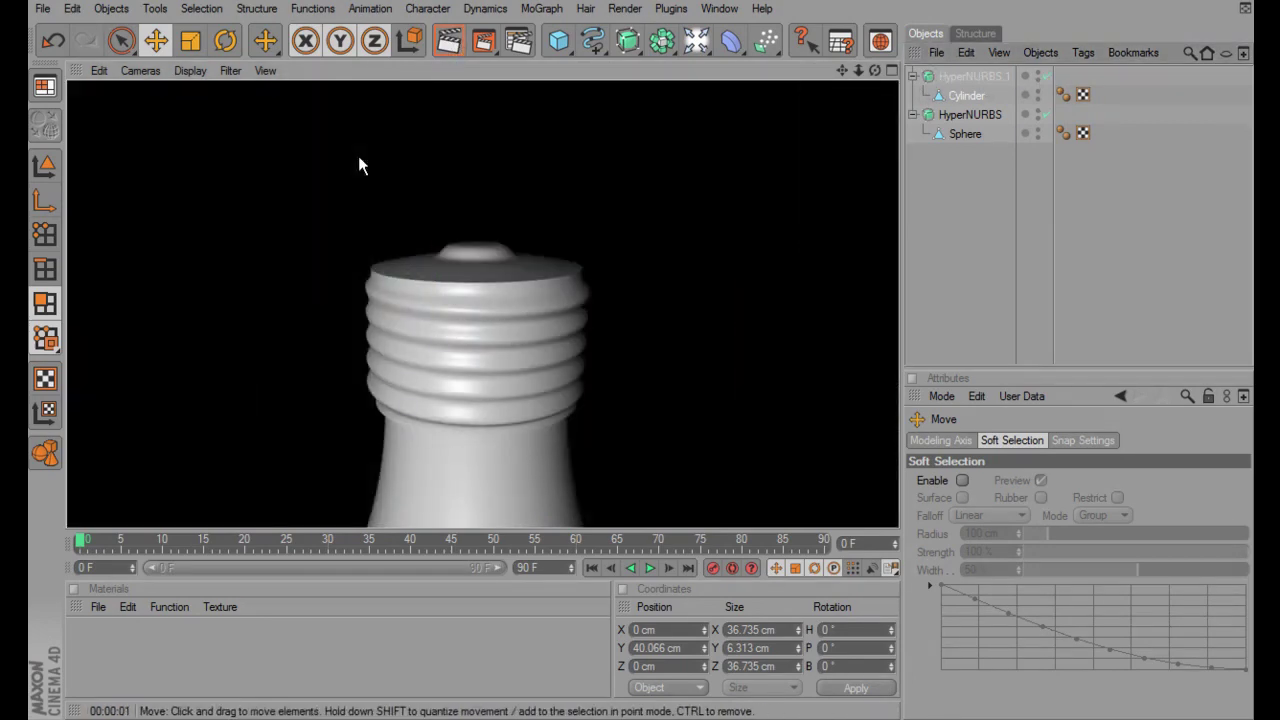
left_click(955, 185)
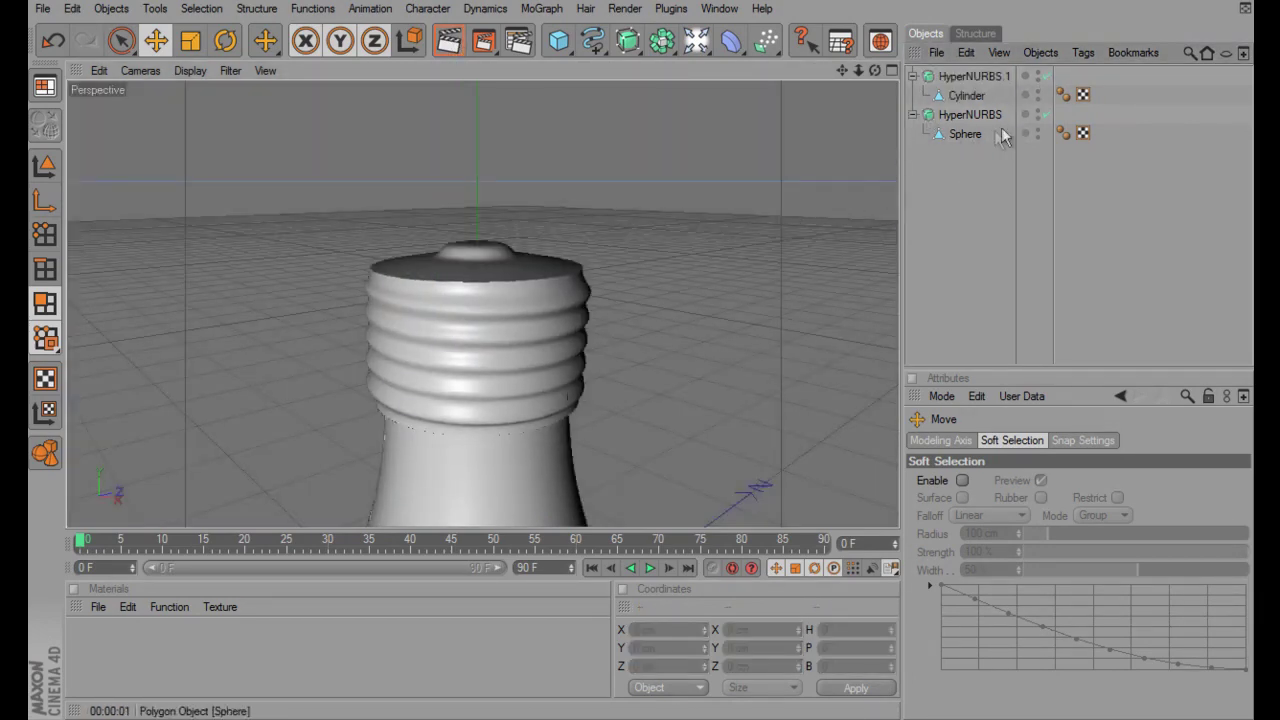
left_click(1037, 111)
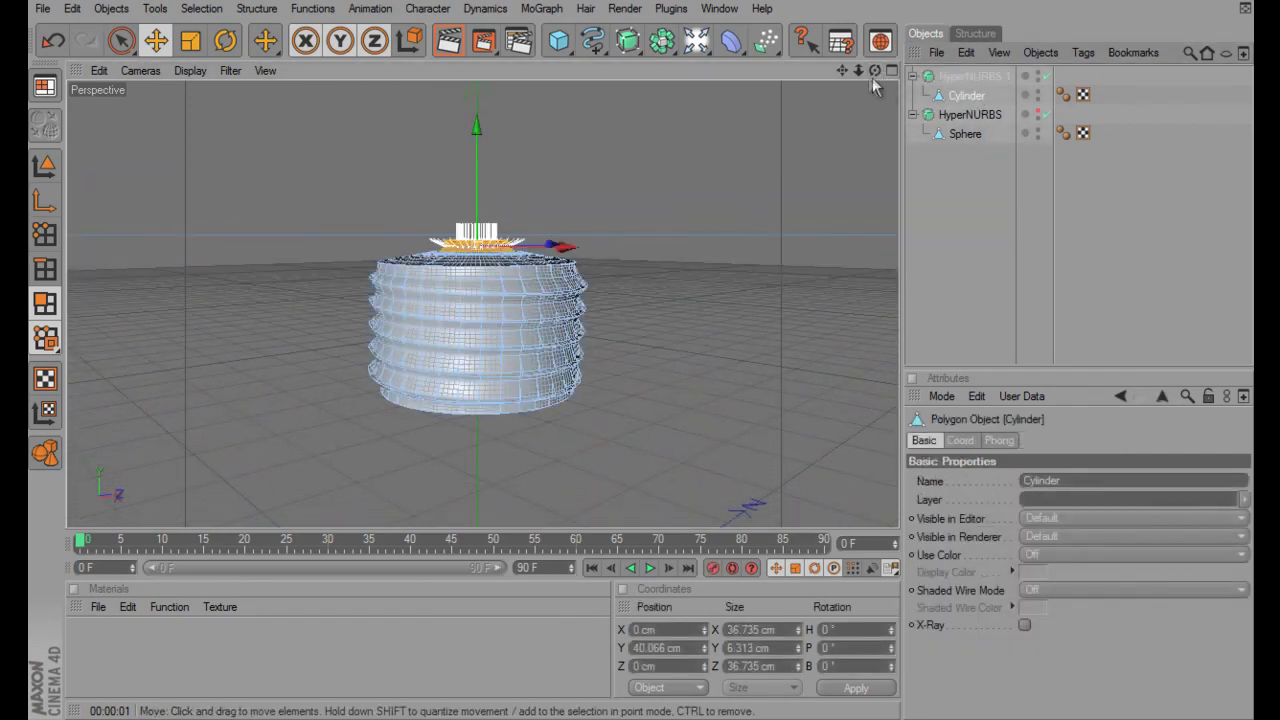
left_click_drag(874, 72, 642, 355)
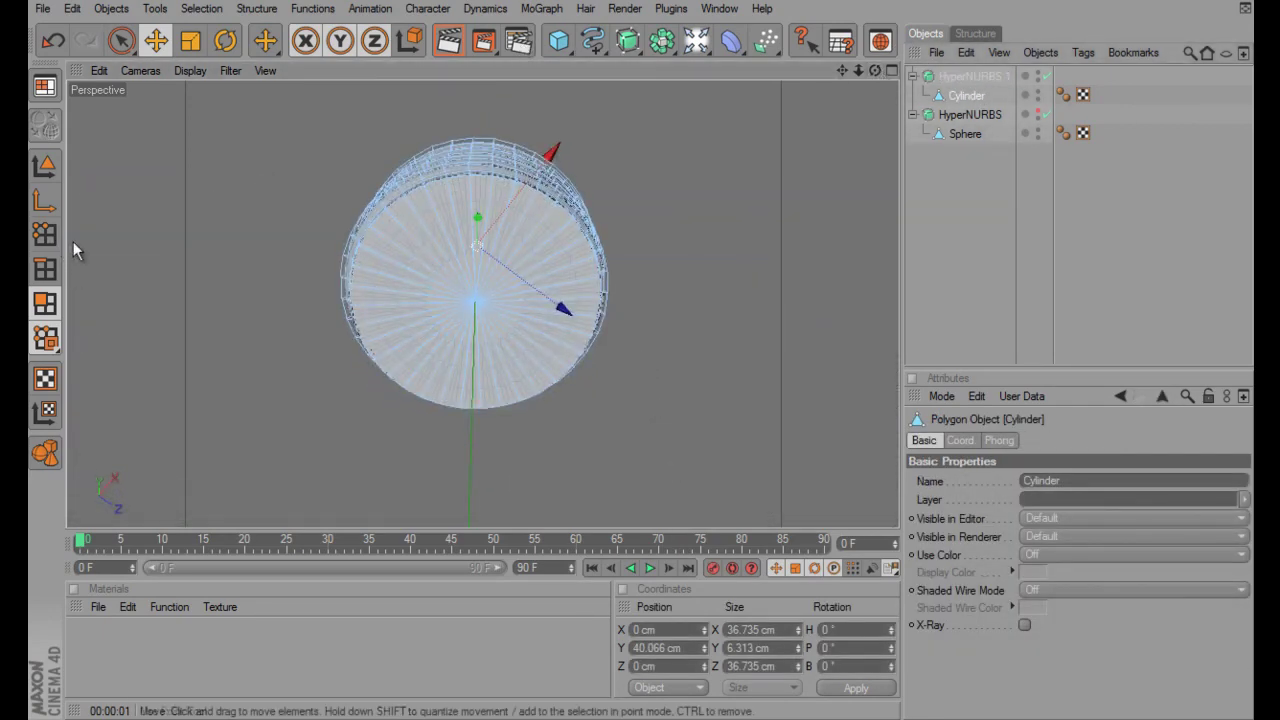
left_click(265, 40)
left_click(330, 160)
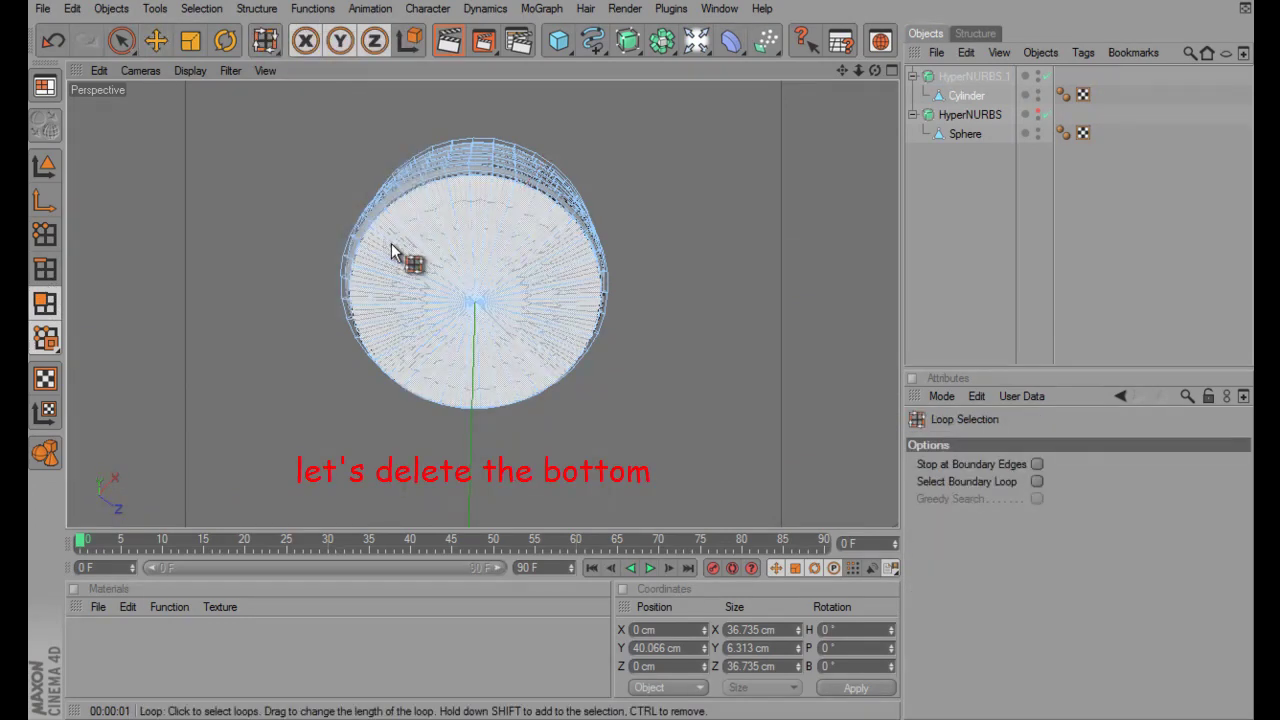
key("Delete")
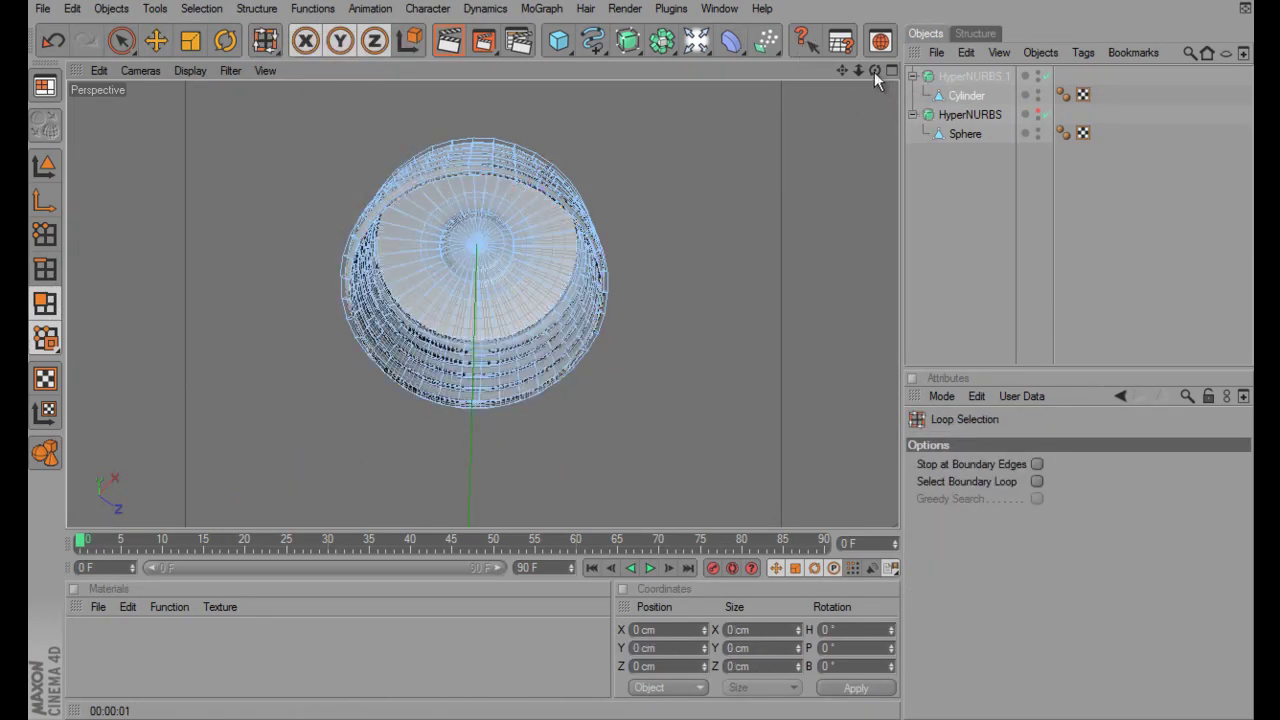
Unhide the bulb, check the neck fit by toggling the screw cap, and select its HyperNURBS
mouse_move(641, 329)
left_mouse_down("alt")
mouse_move(654, 283)
mouse_move(642, 340)
left_mouse_up("alt")
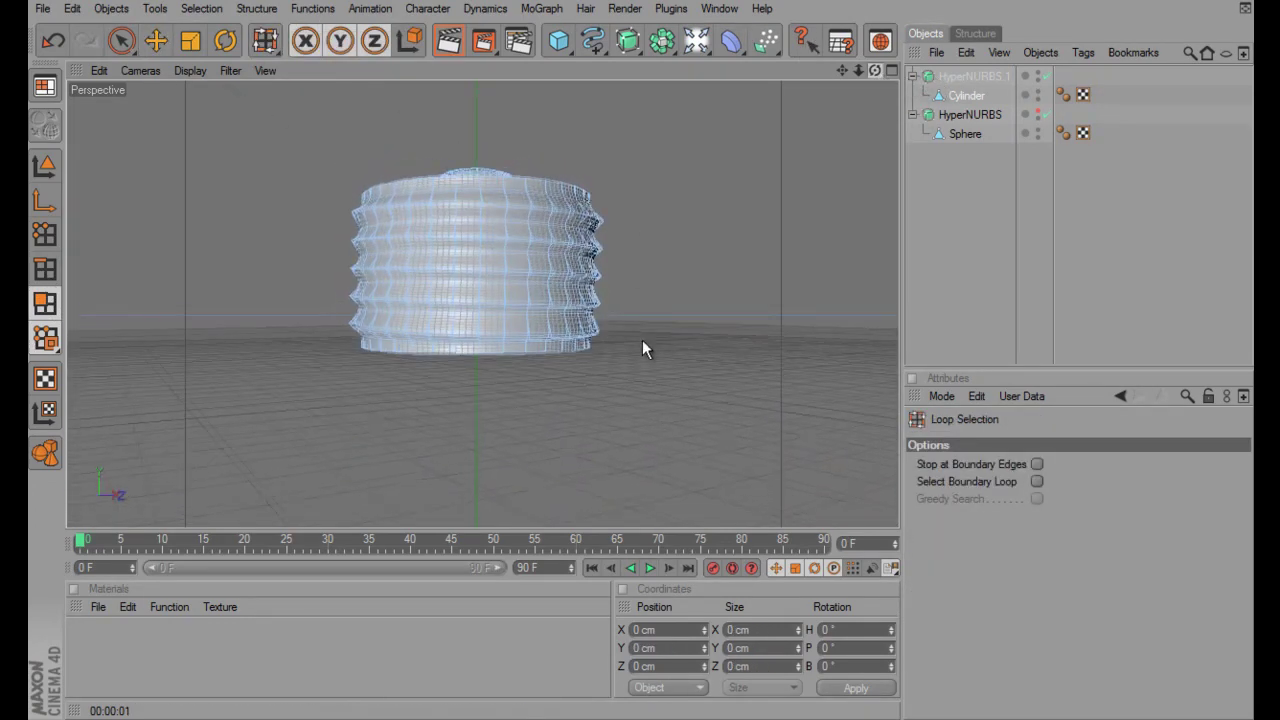
left_click(1037, 112)
left_click(965, 133)
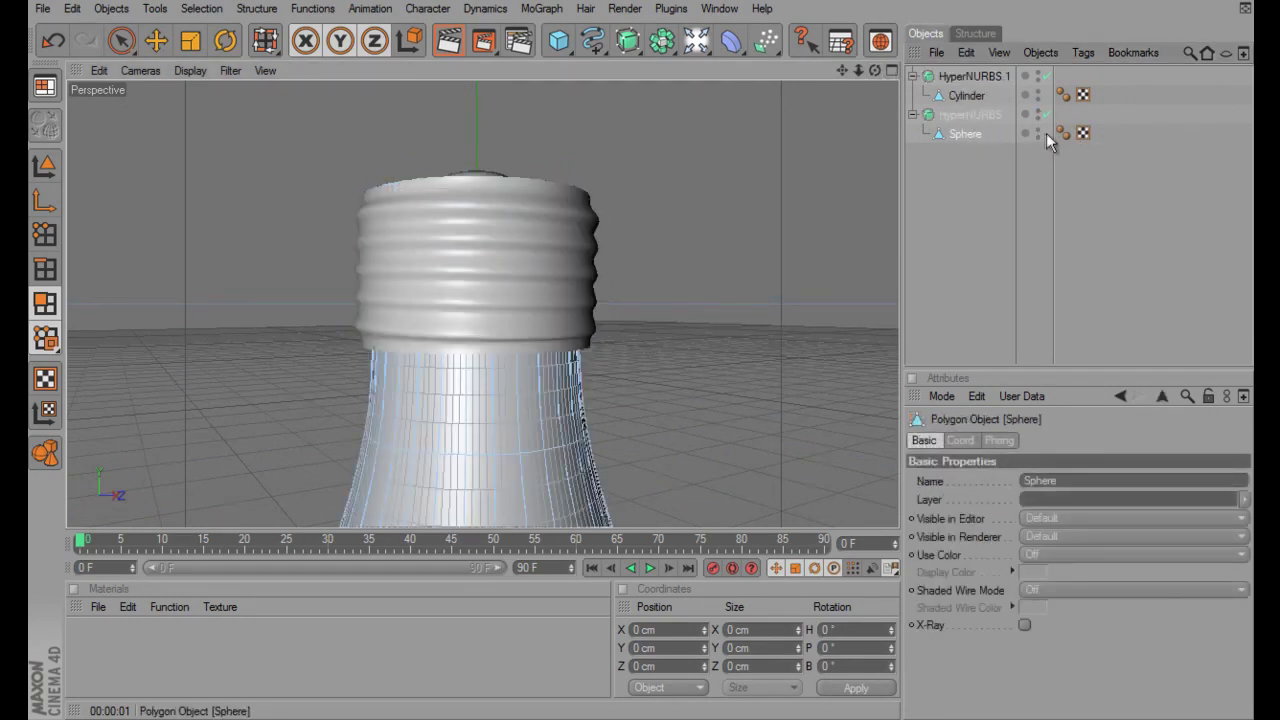
left_click(1037, 75)
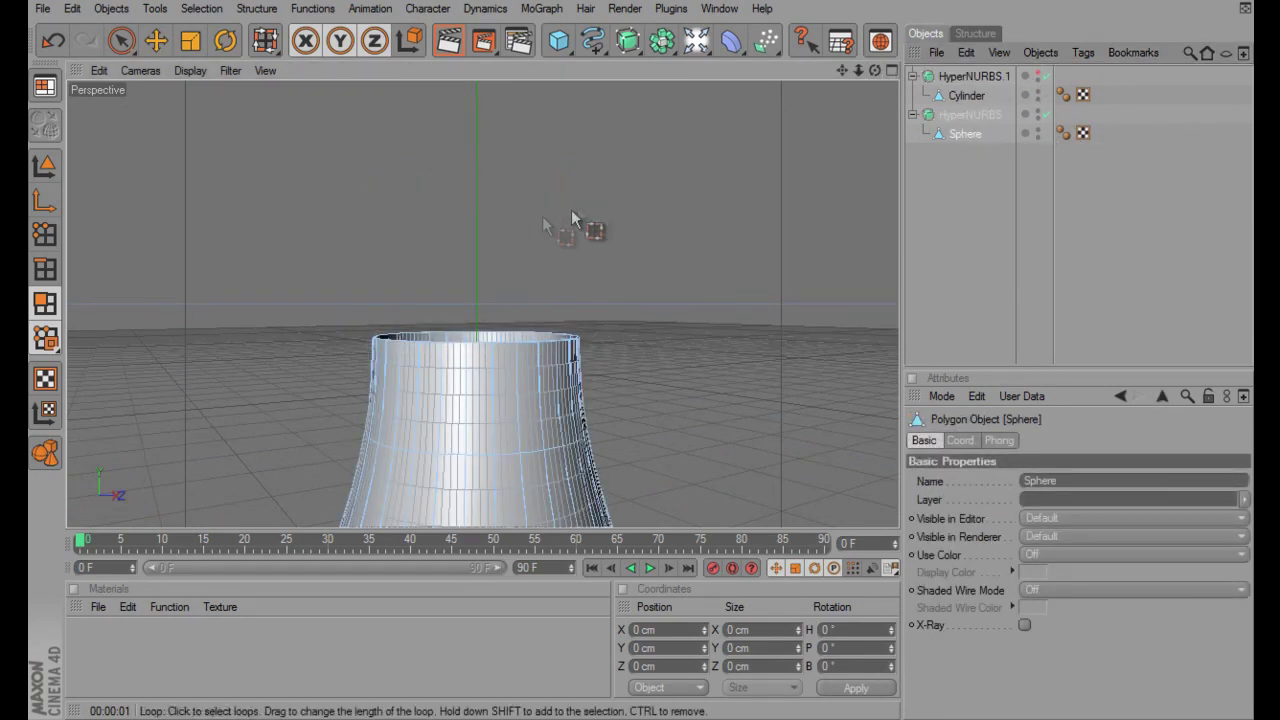
left_click_drag(872, 68, 641, 354)
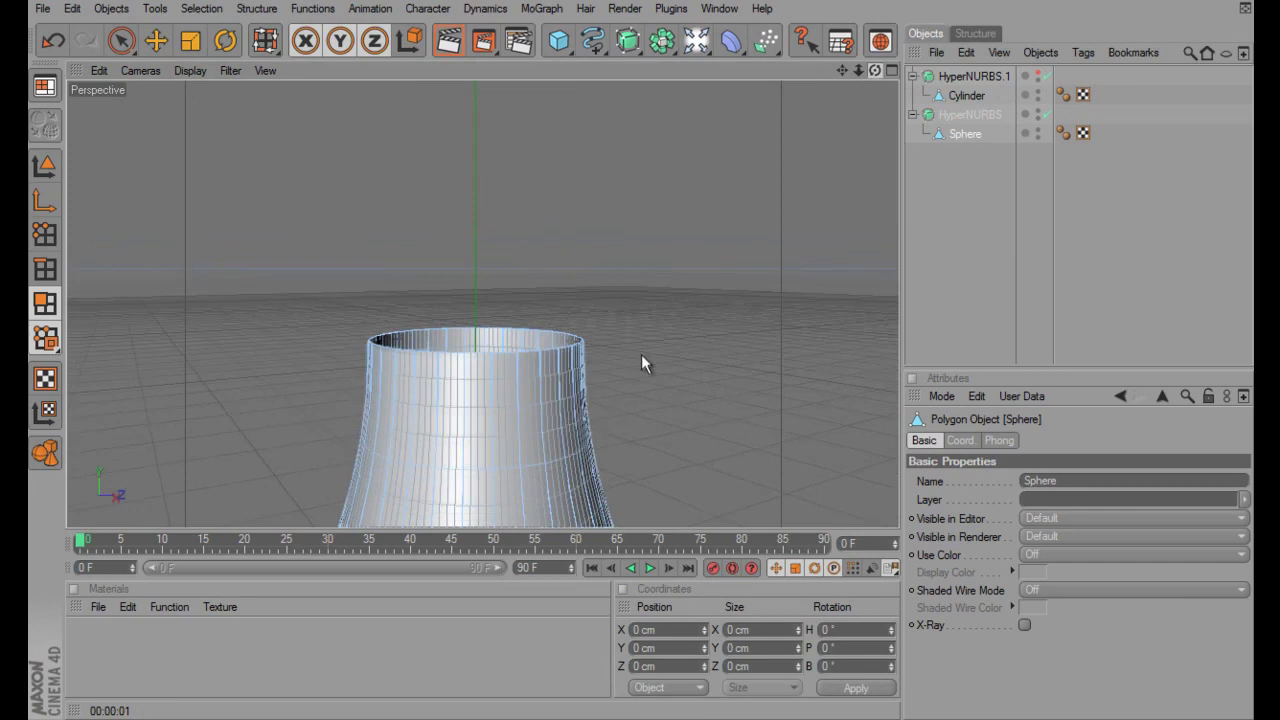
left_click(1038, 78)
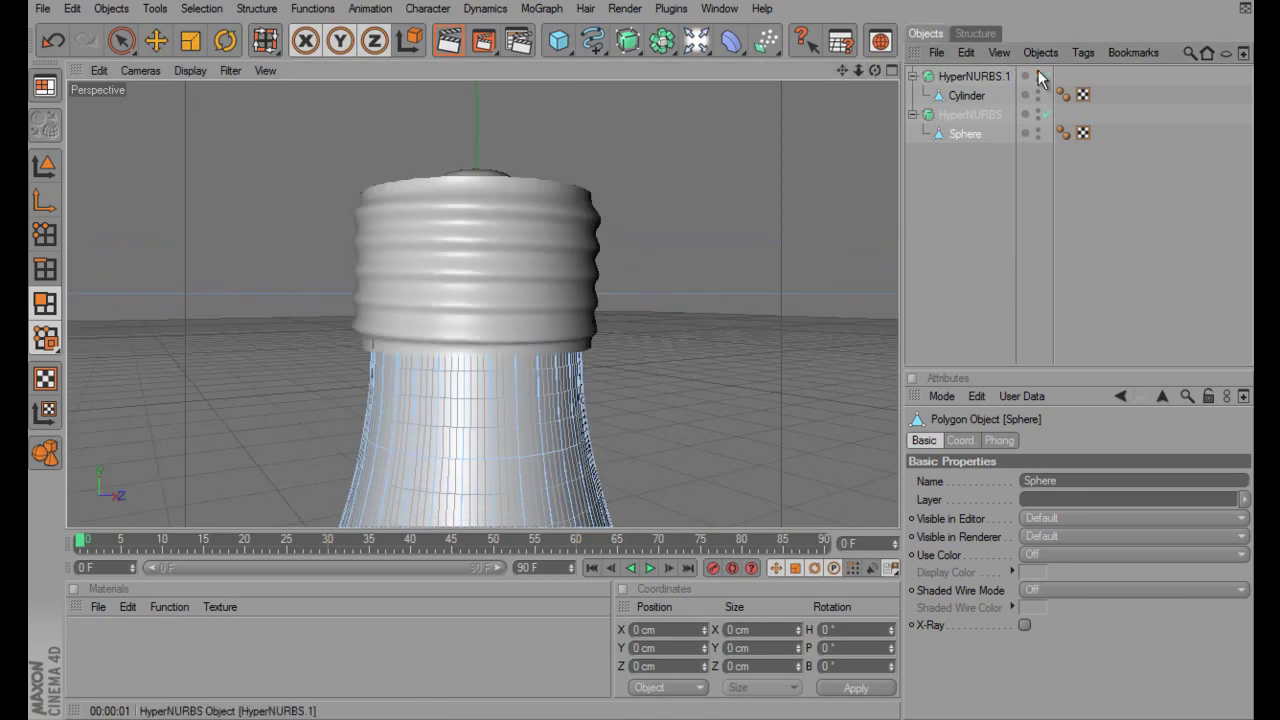
left_click(968, 80)
Rename HyperNURBS.1 to 'screw' and HyperNURBS to 'bulb'
double_click(962, 76)
type("screw")
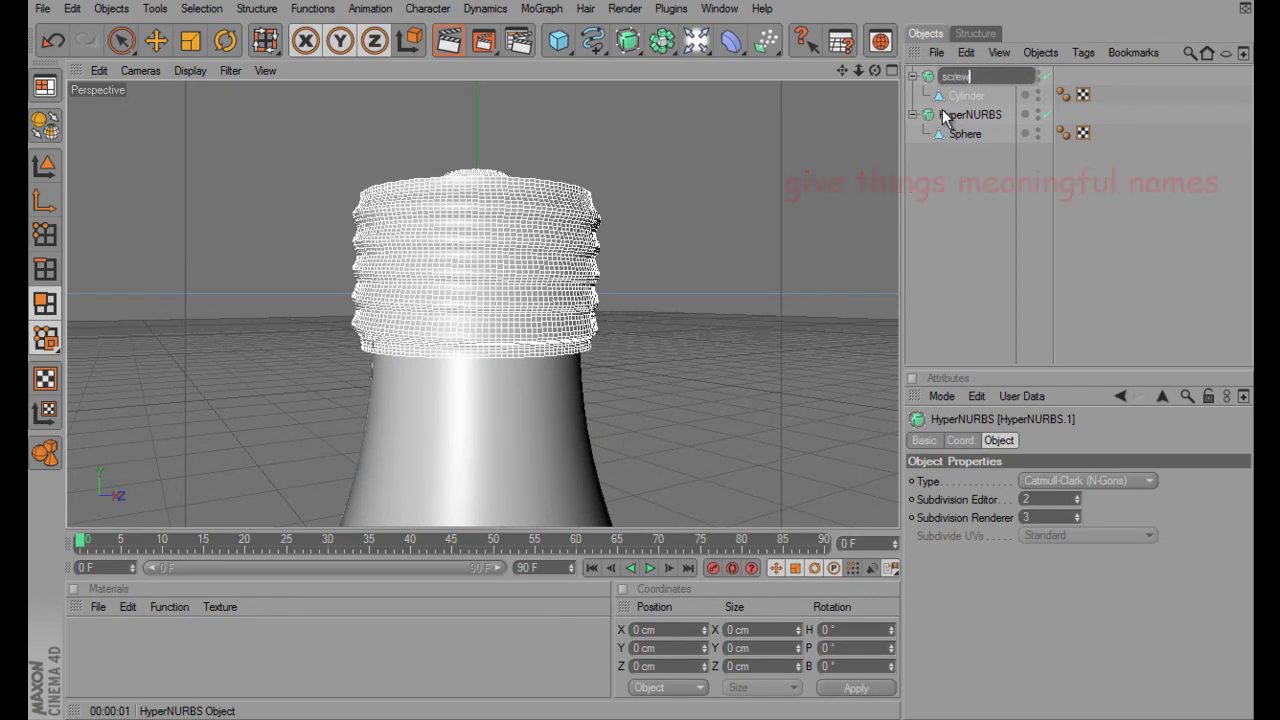
key("Return")
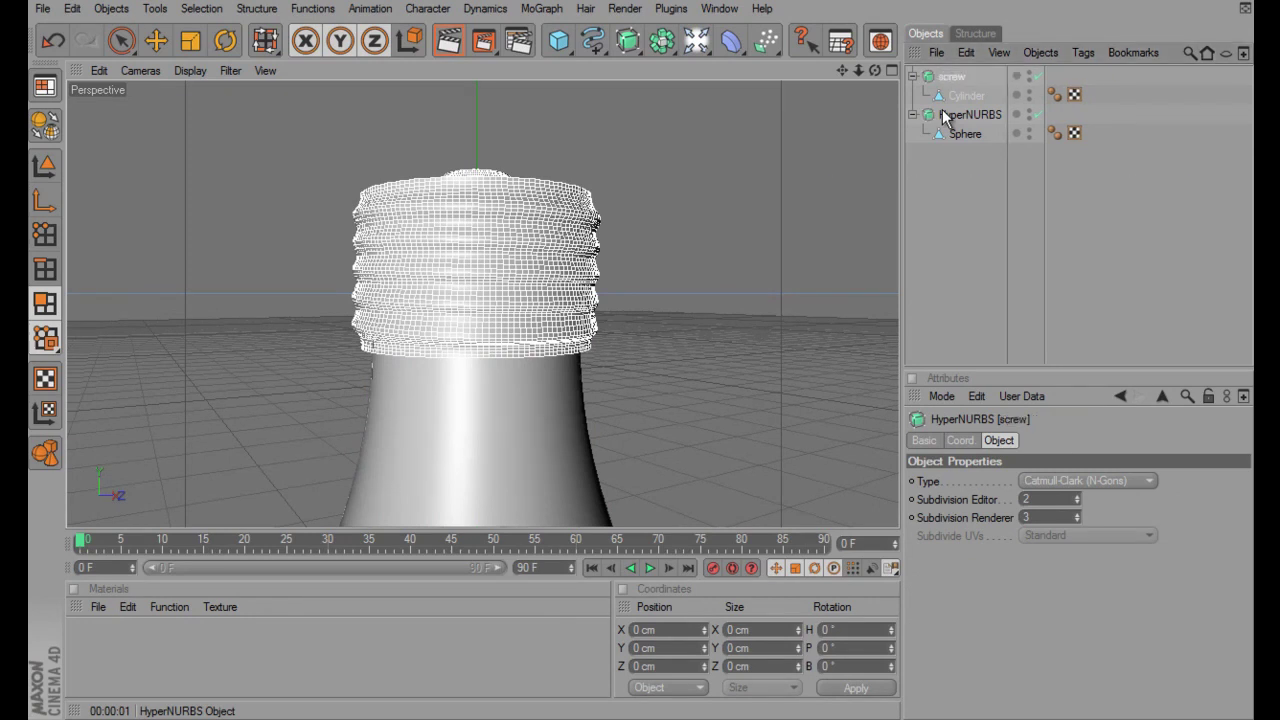
double_click(968, 115)
type("bulb")
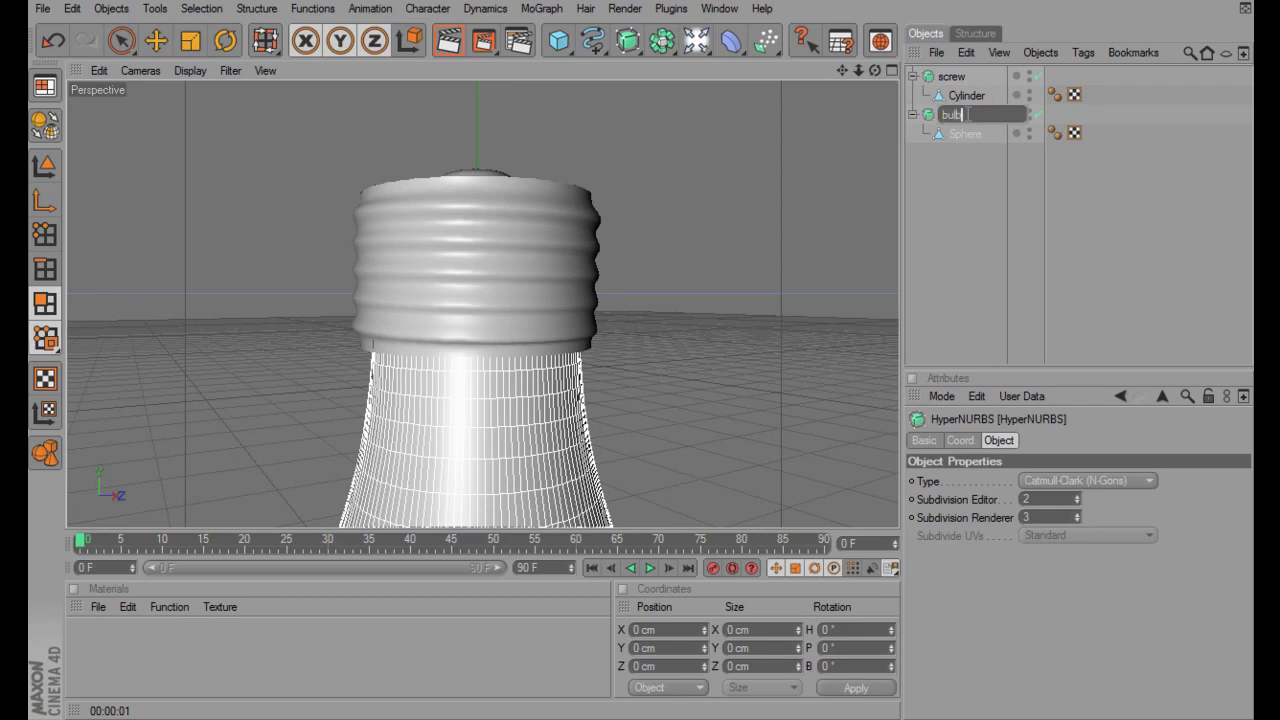
key("Return")
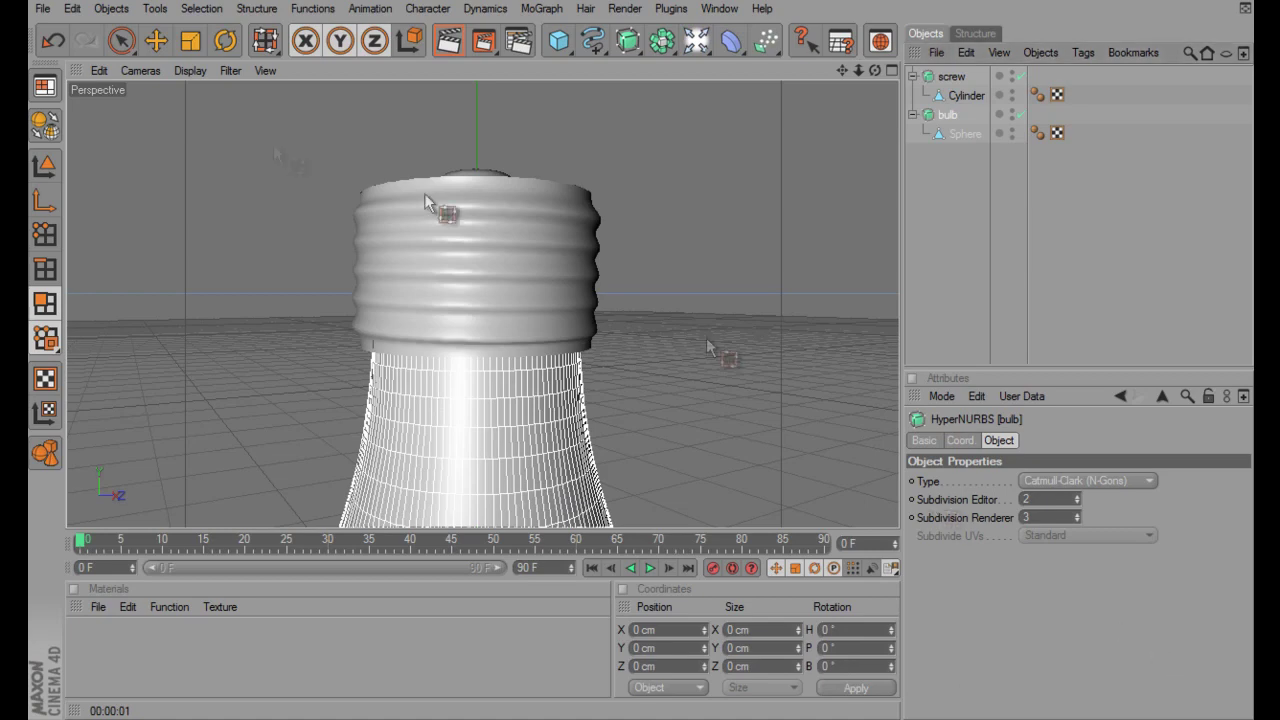
Enable X-Ray on the Sphere and switch off the bulb's smoothing
scroll(703, 199, "down", 3)
scroll(705, 200, "down", 2)
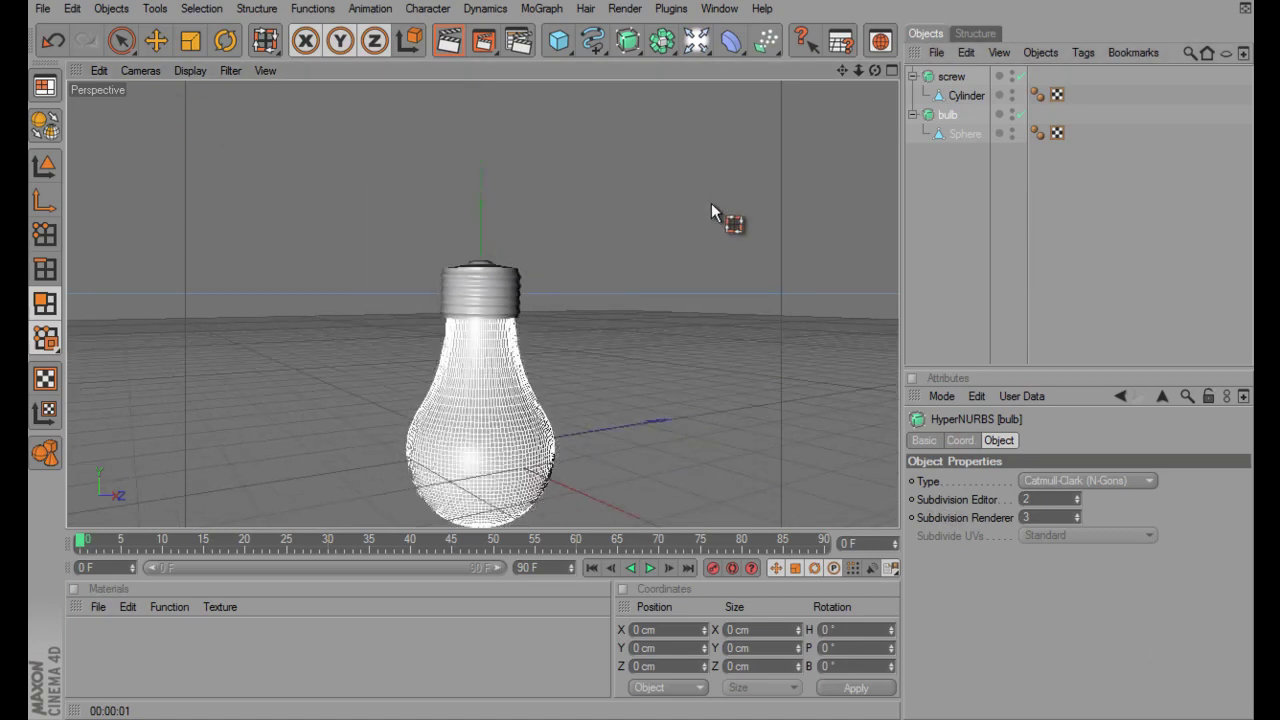
left_click(965, 133)
left_click(1024, 624)
scroll(686, 427, "up", 2)
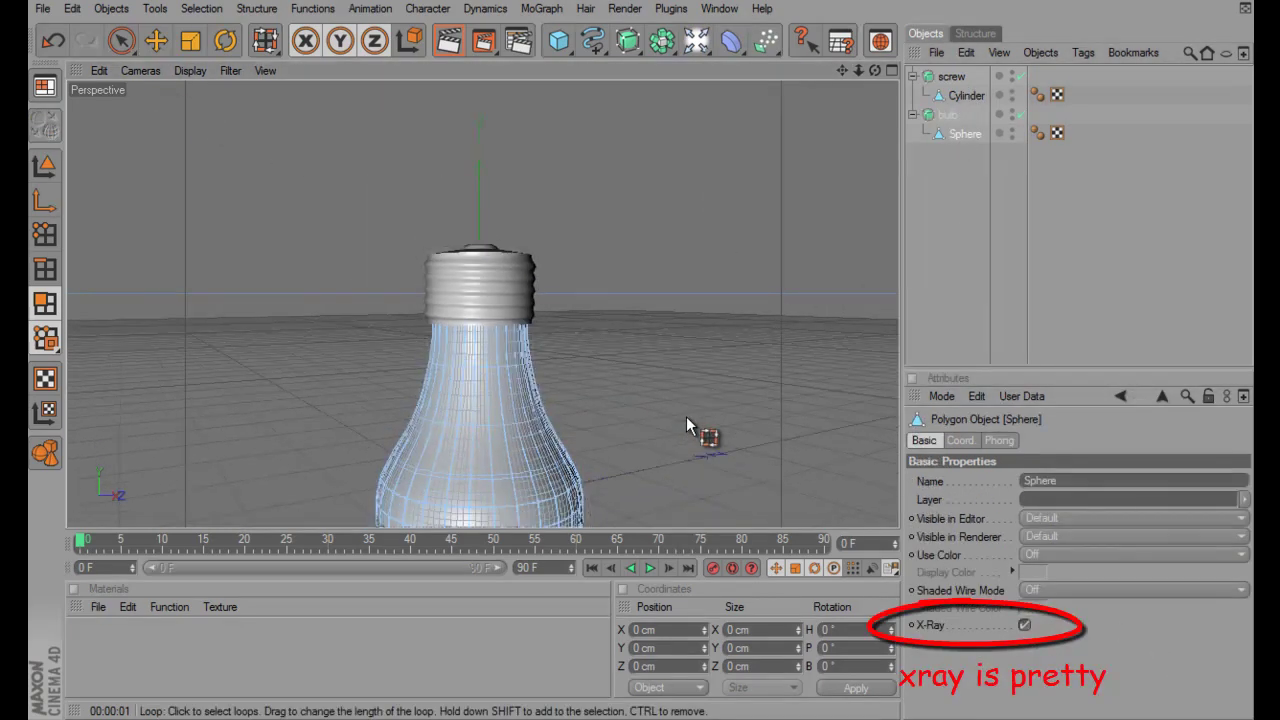
scroll(686, 416, "up", 2)
left_click(767, 274)
left_click(972, 138)
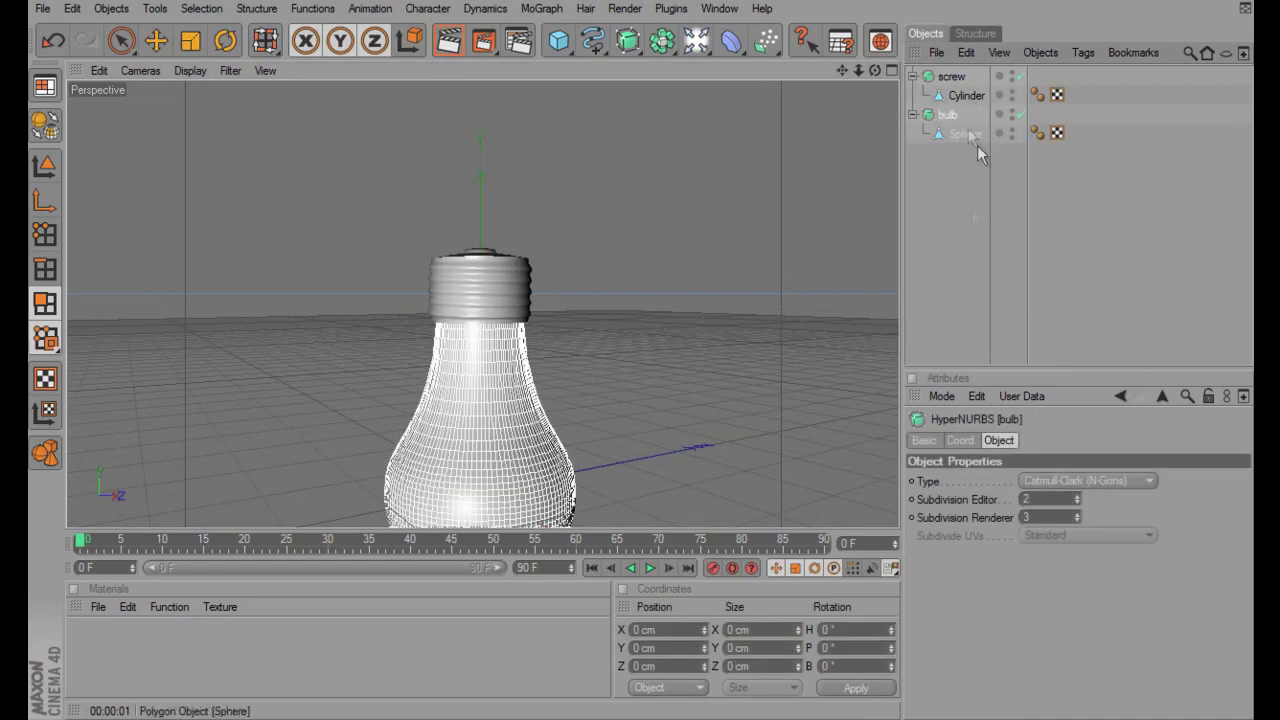
left_click(1018, 115)
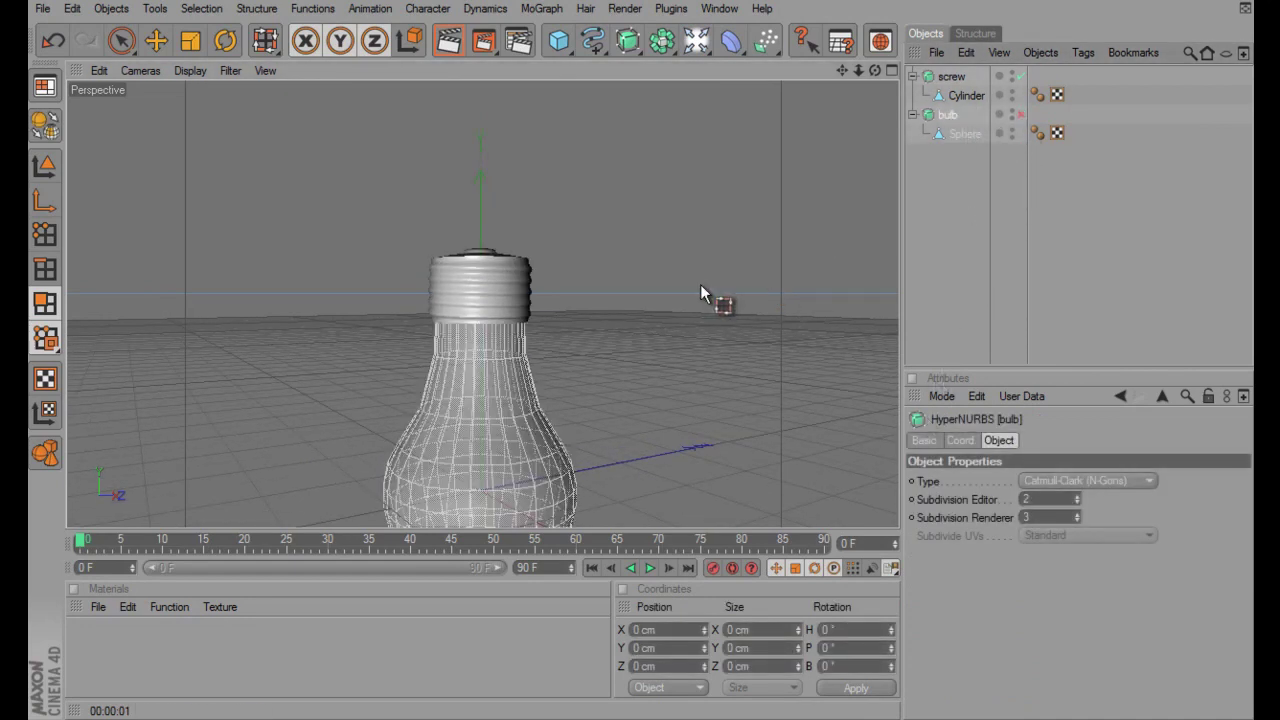
Add an XRef linking light bulb tut.c4d from Documents/maxon, using the 3D-Formats filter
left_click(111, 8)
mouse_move(130, 199)
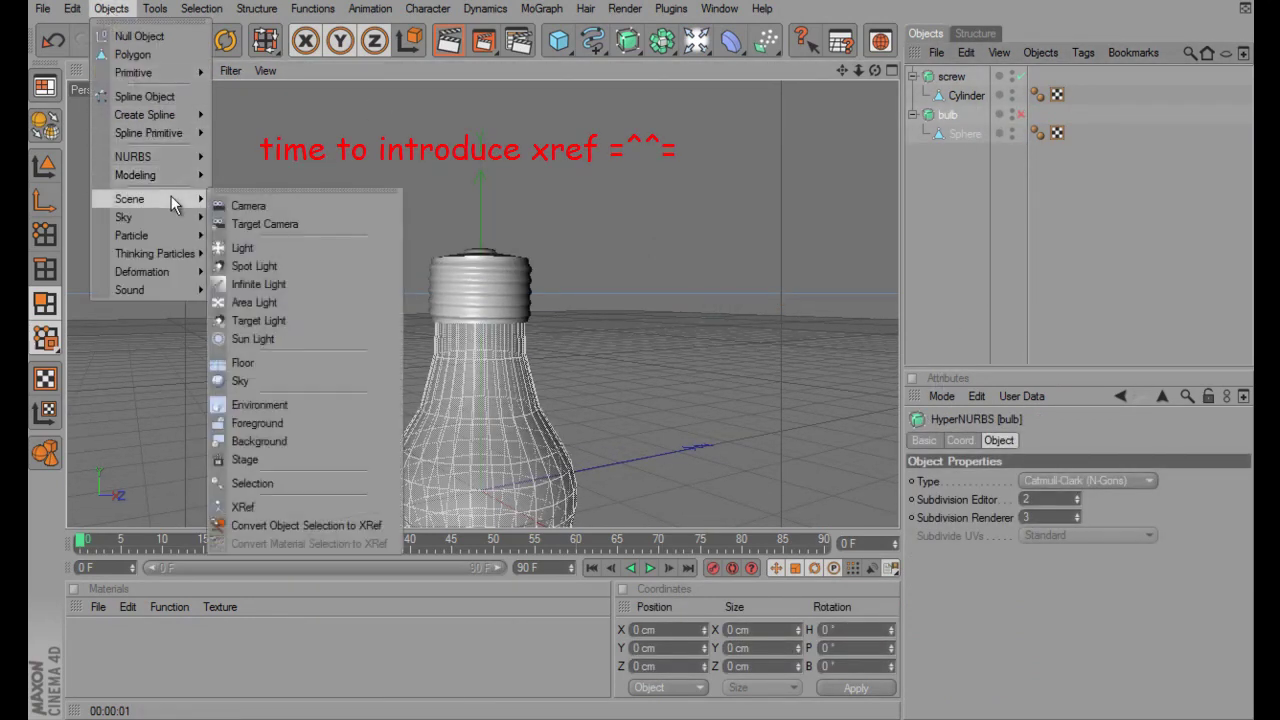
left_click(300, 507)
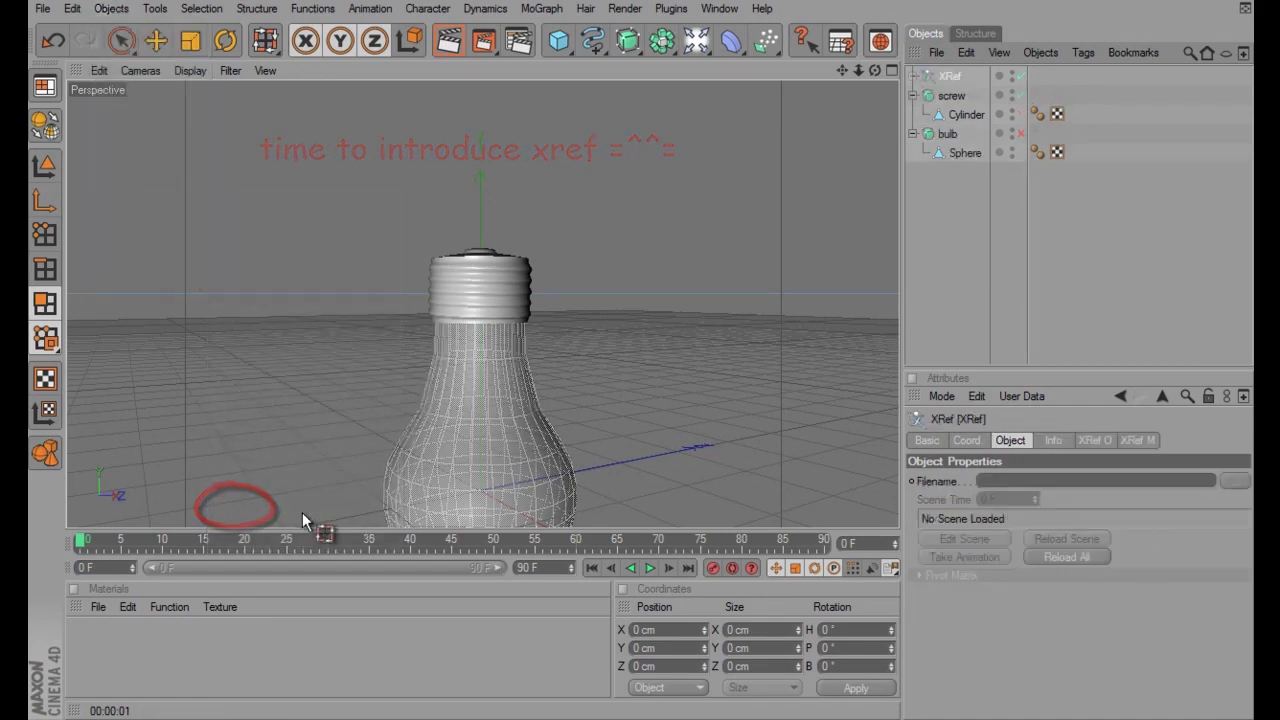
left_click(1235, 481)
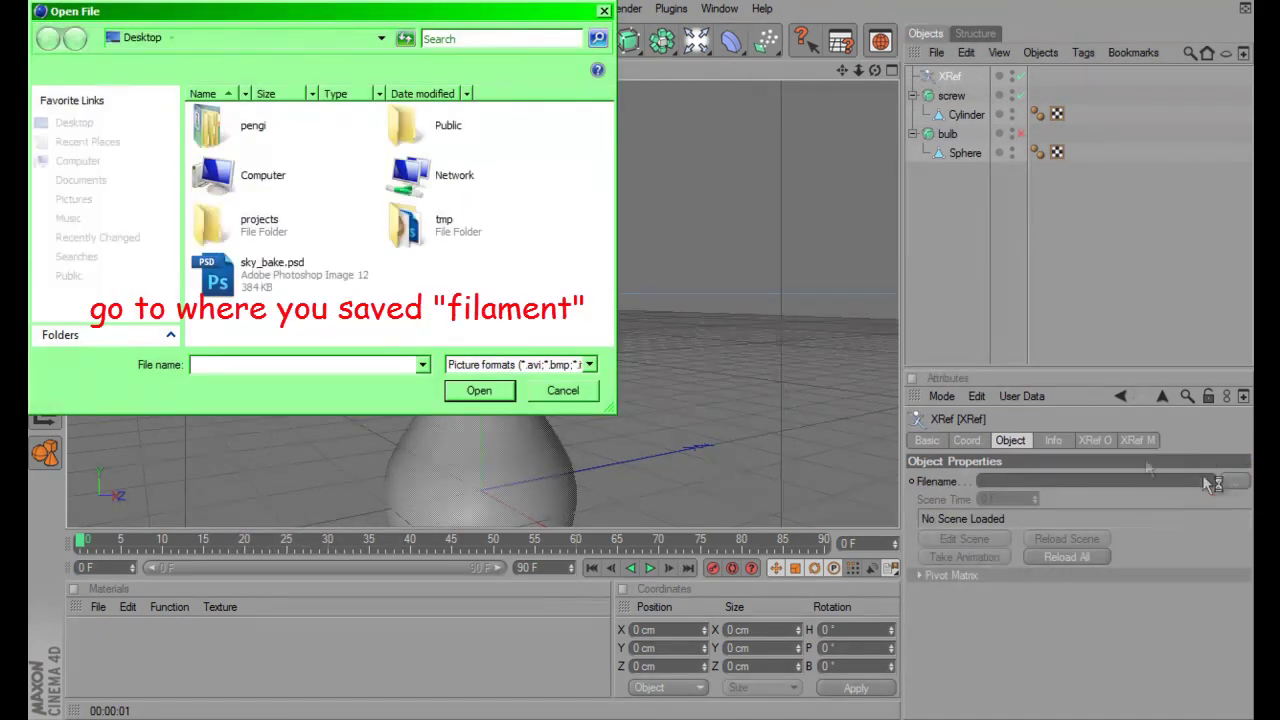
left_click(81, 180)
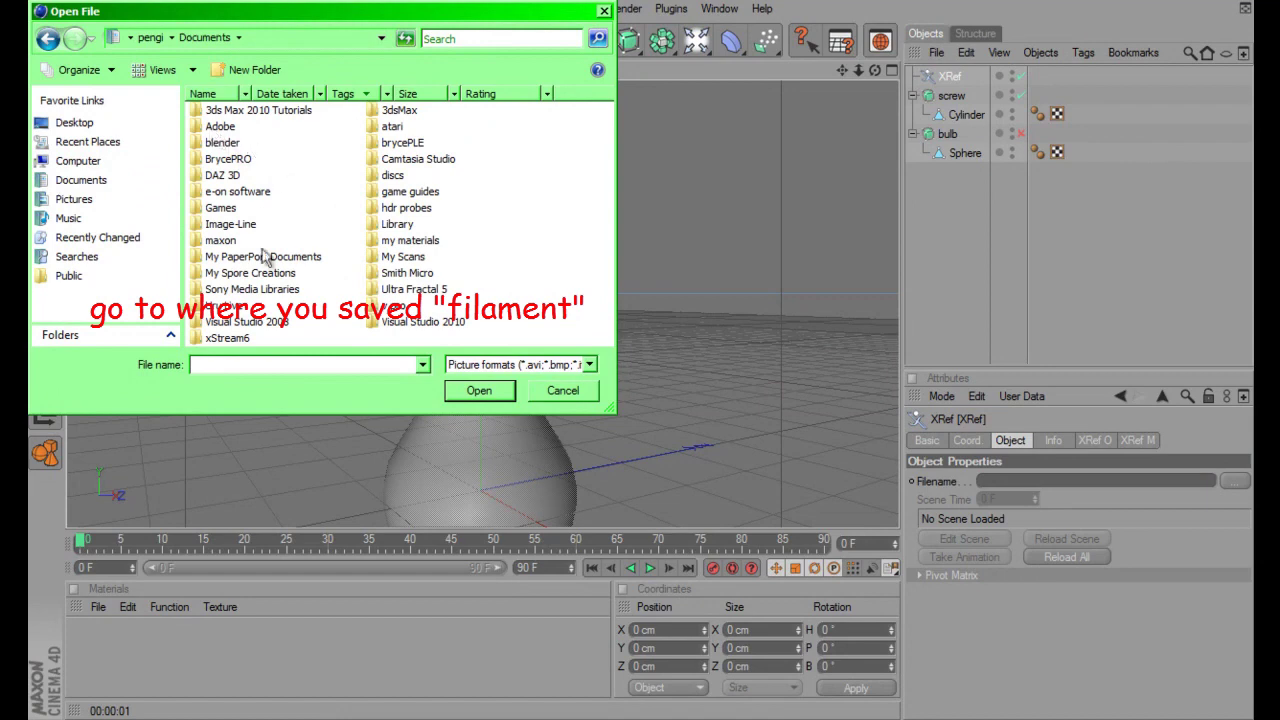
double_click(218, 240)
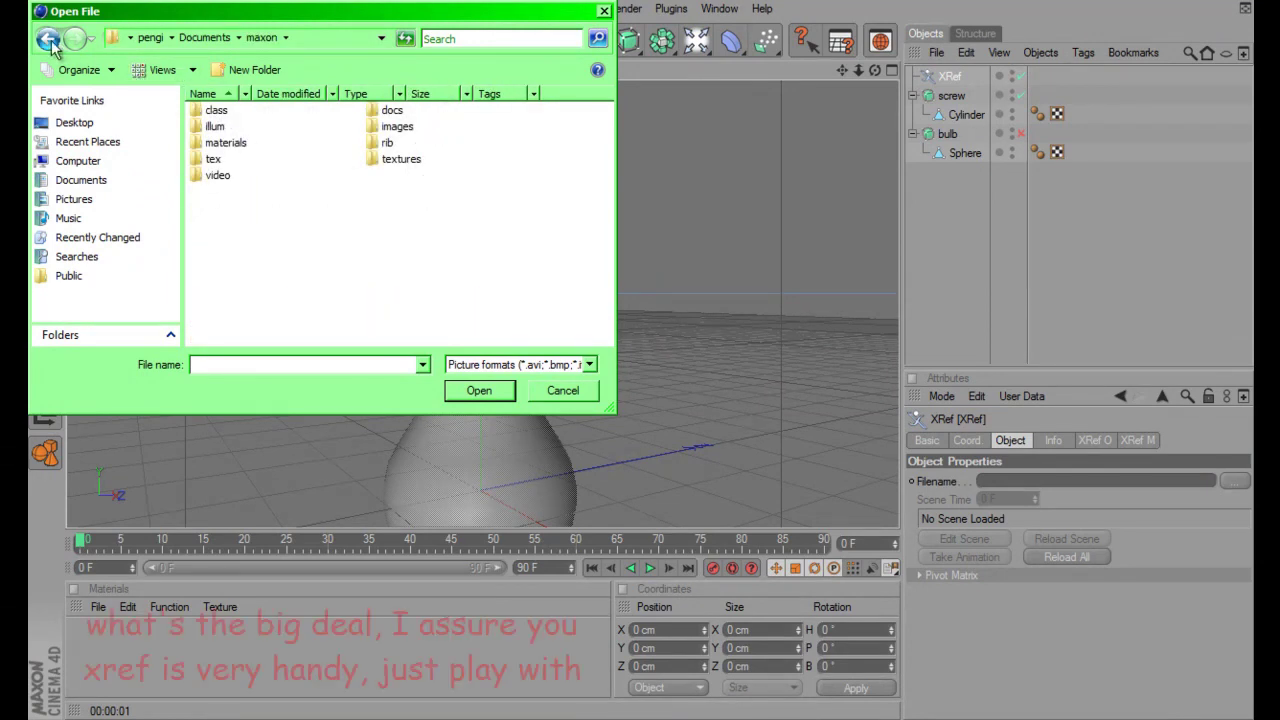
left_click(590, 364)
left_click(575, 395)
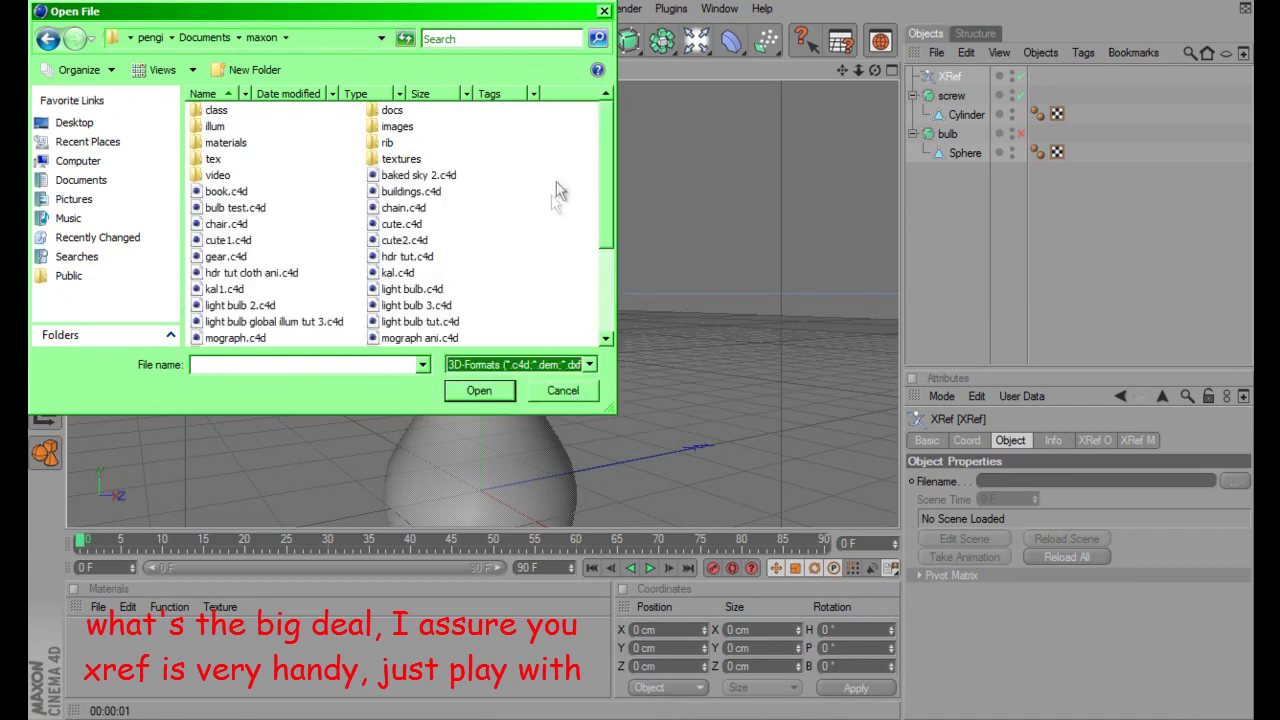
scroll(605, 172, "down", 2)
left_click(419, 220)
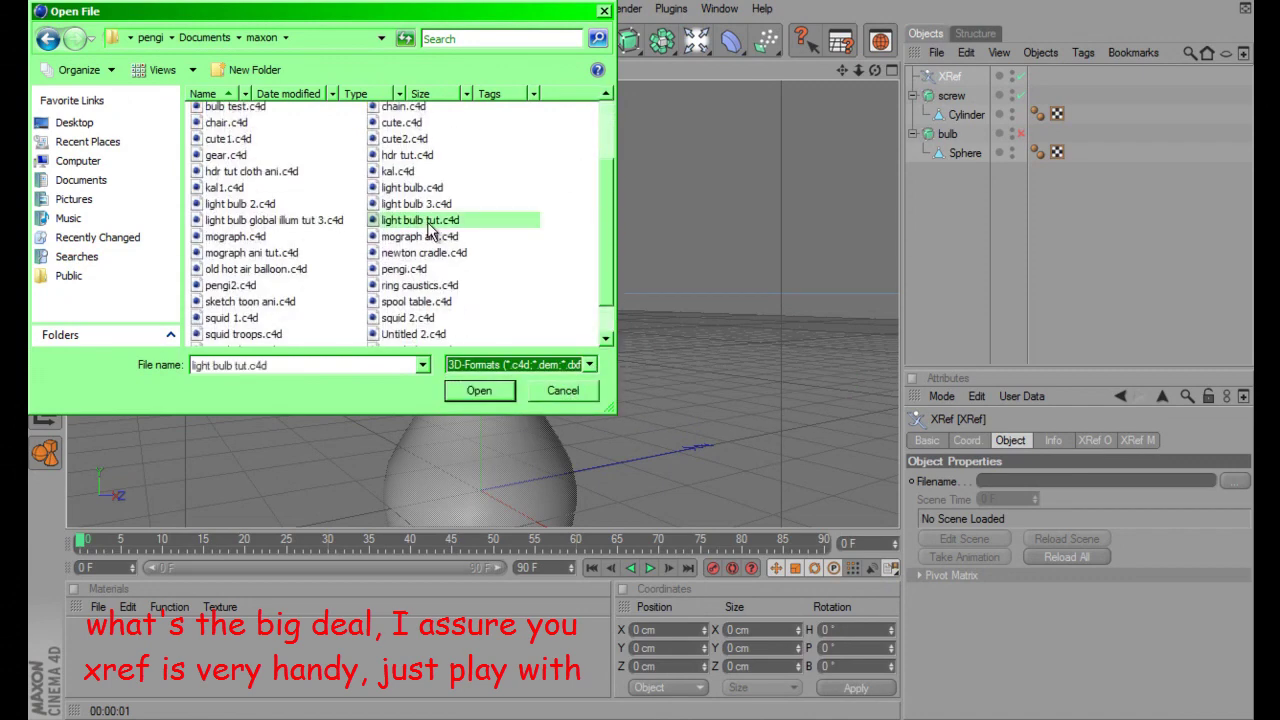
left_click(477, 390)
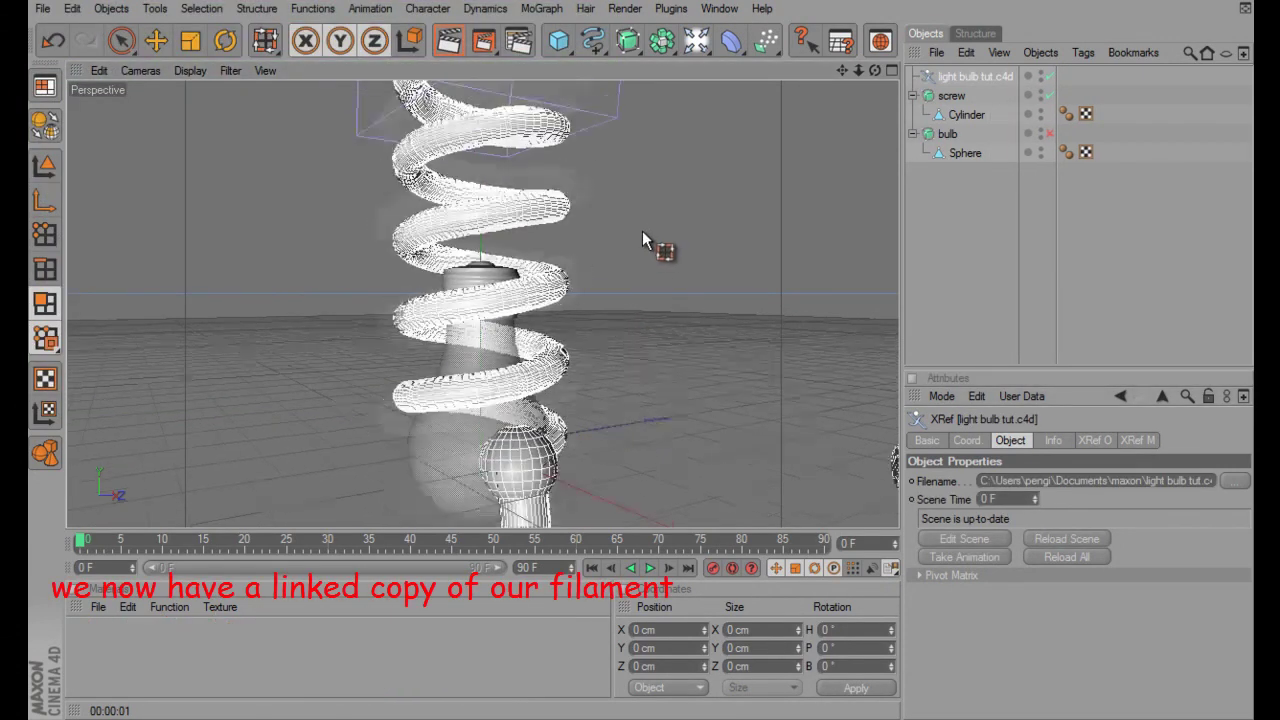
Zoom and orbit to frame the filament arch face-on
scroll(642, 235, "up", 3)
scroll(642, 240, "down", 3)
mouse_move(677, 249)
left_mouse_down("alt")
mouse_move(574, 366)
mouse_move(635, 357)
left_mouse_up("alt")
scroll(703, 200, "down", 1)
scroll(703, 200, "down", 2)
scroll(703, 200, "down", 2)
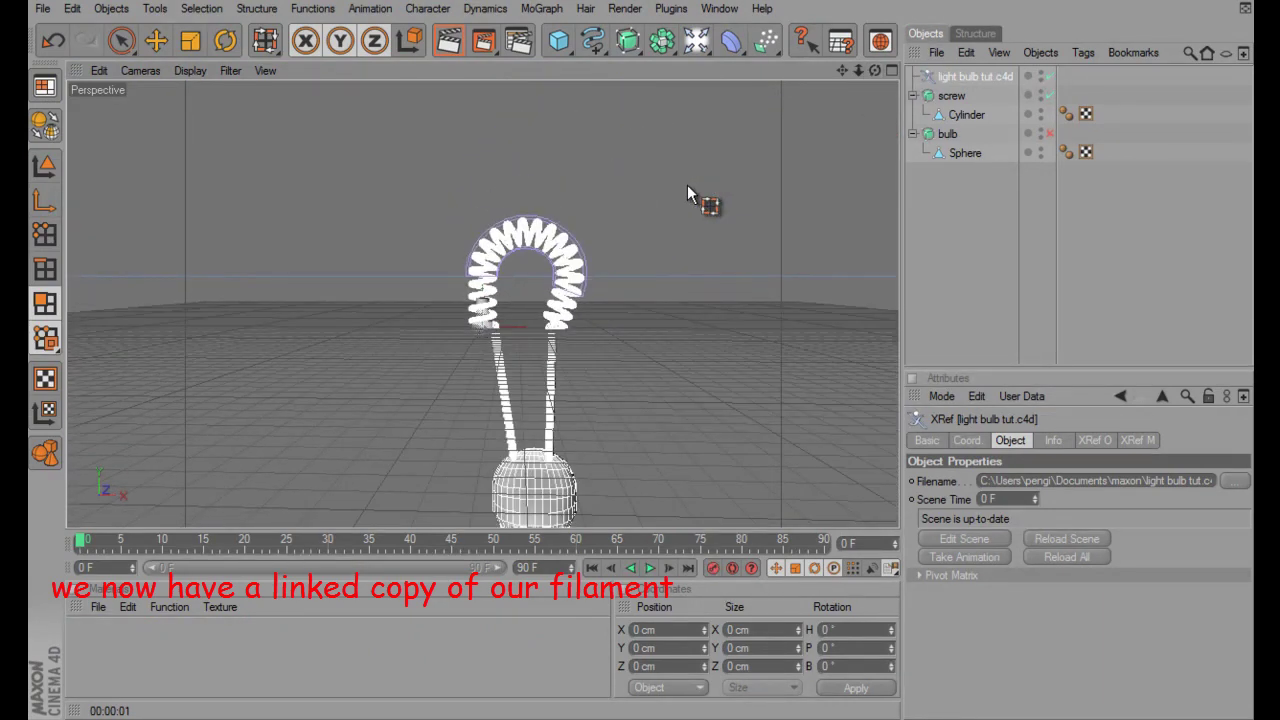
scroll(703, 200, "down", 1)
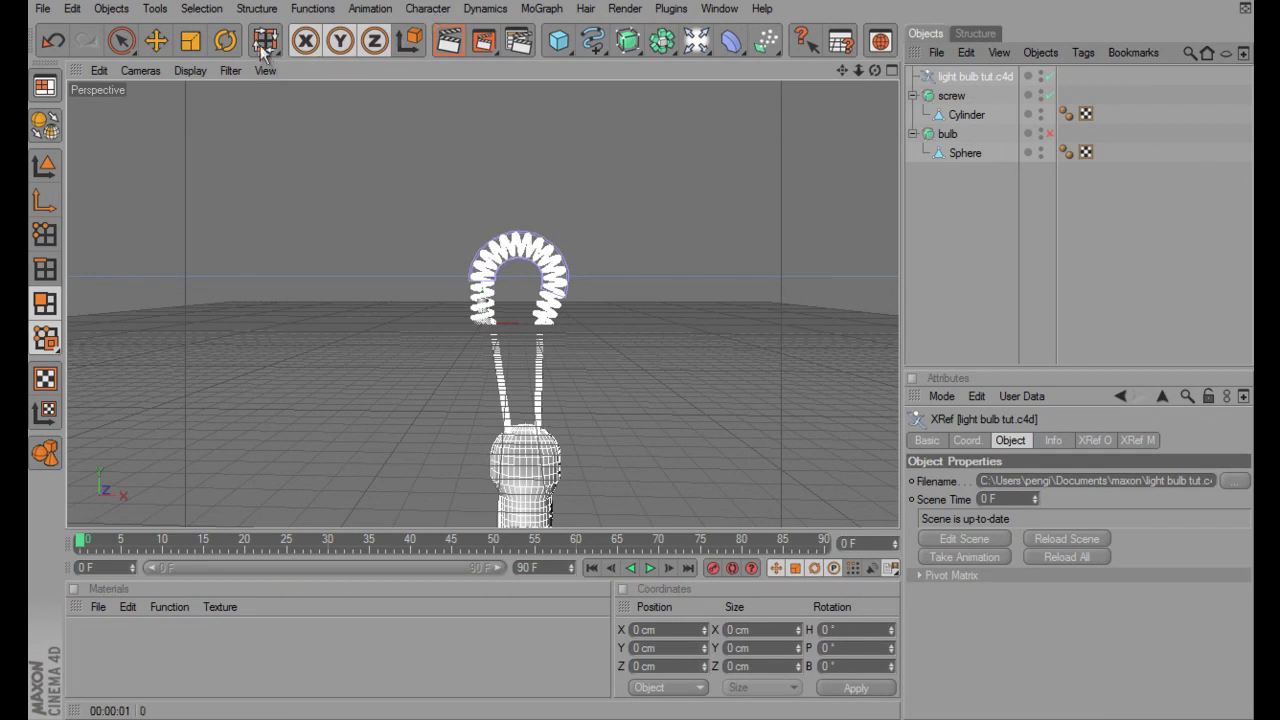
Select the XRef's null object and slightly enlarge the filament with Scale
left_click(190, 40)
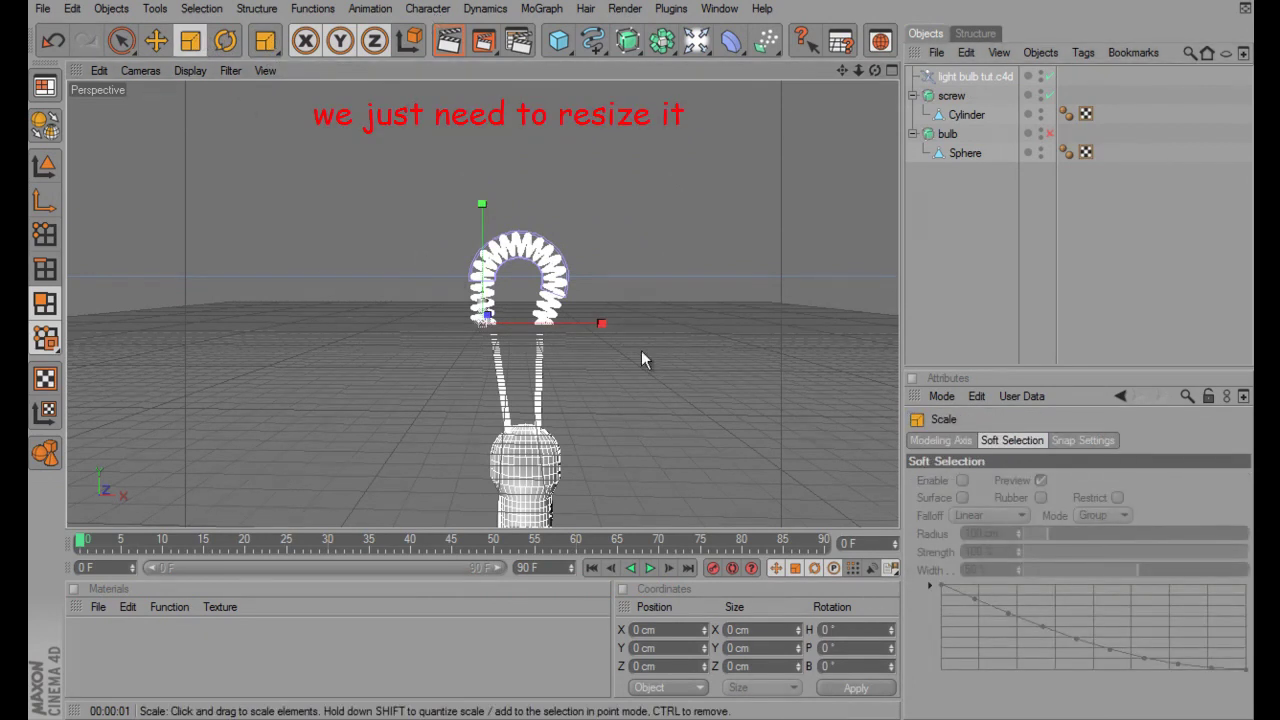
left_click(960, 78)
left_click(190, 40)
left_click(44, 165)
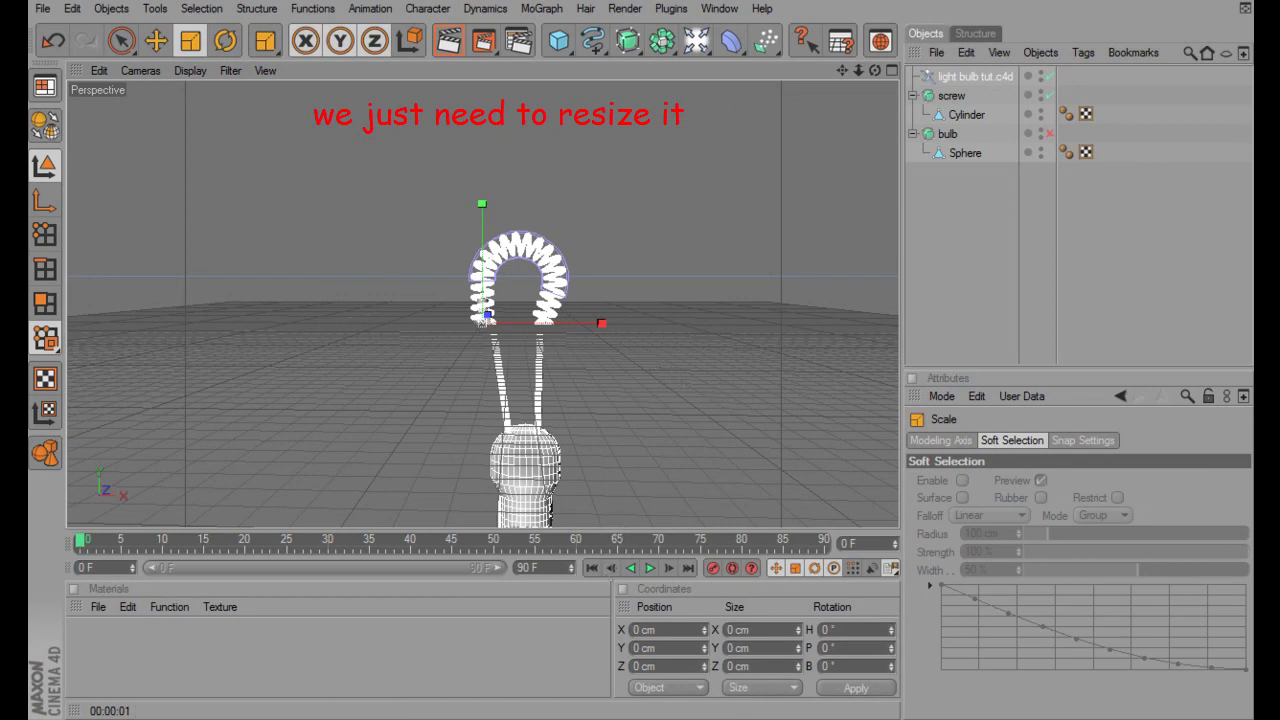
left_click(44, 123)
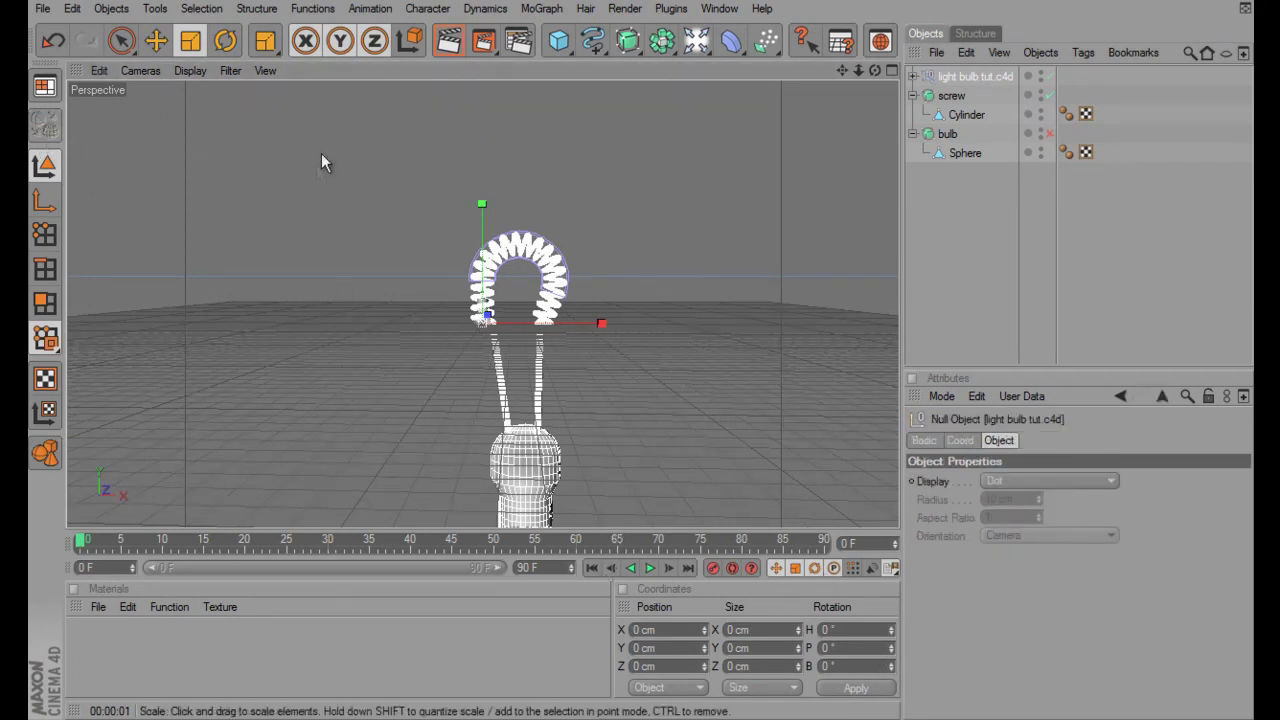
left_click_drag(701, 370, 607, 376)
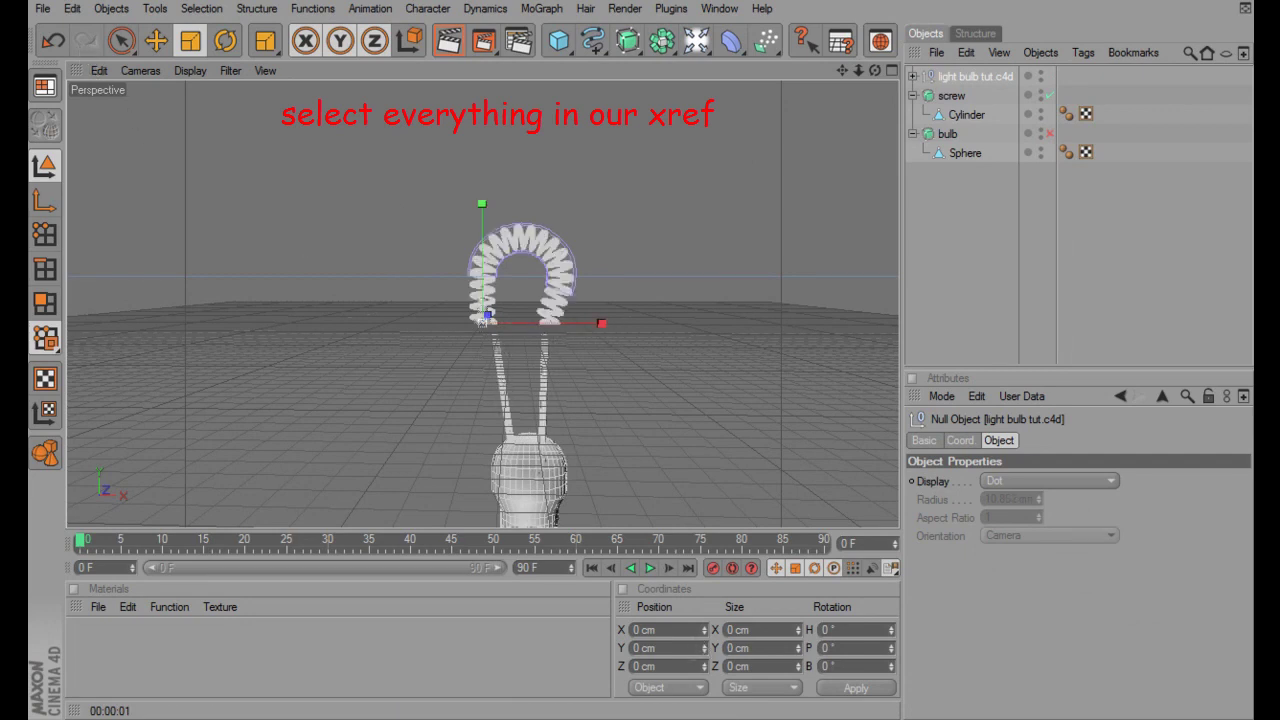
Centre the filament over the bulb along X and Z in the four-view layout
key("ctrl+z")
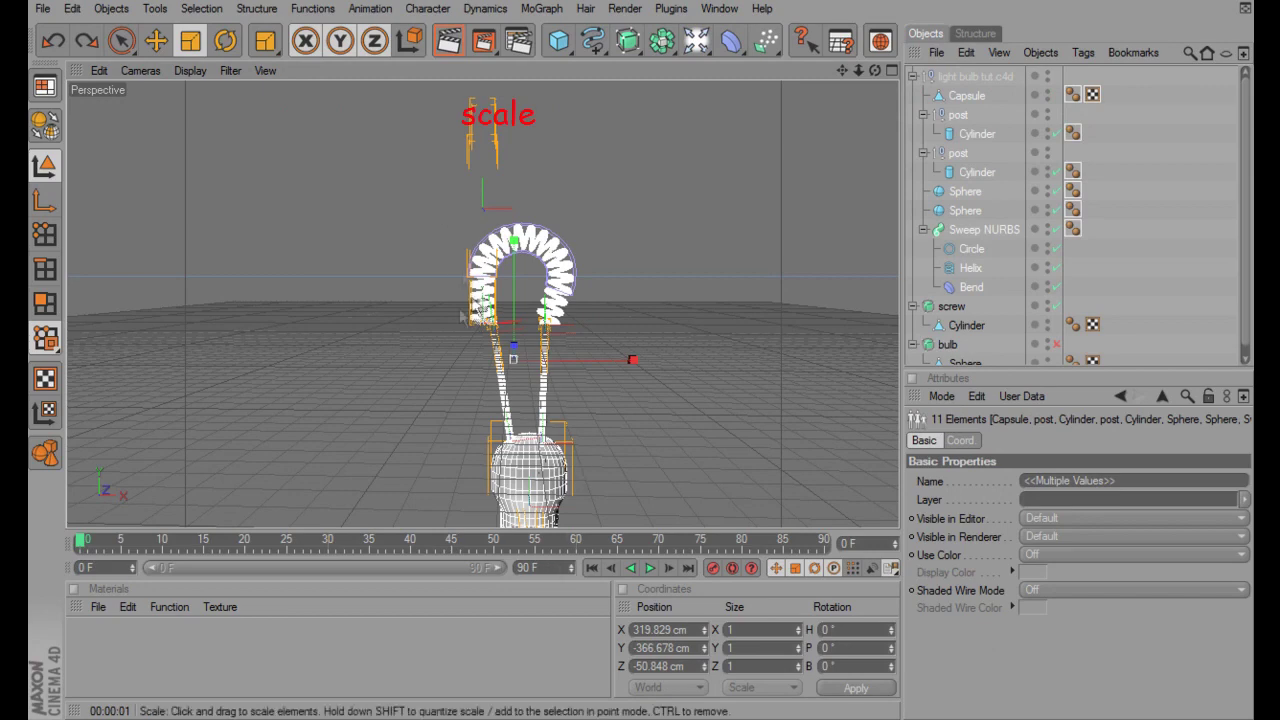
left_click_drag(657, 354, 456, 338)
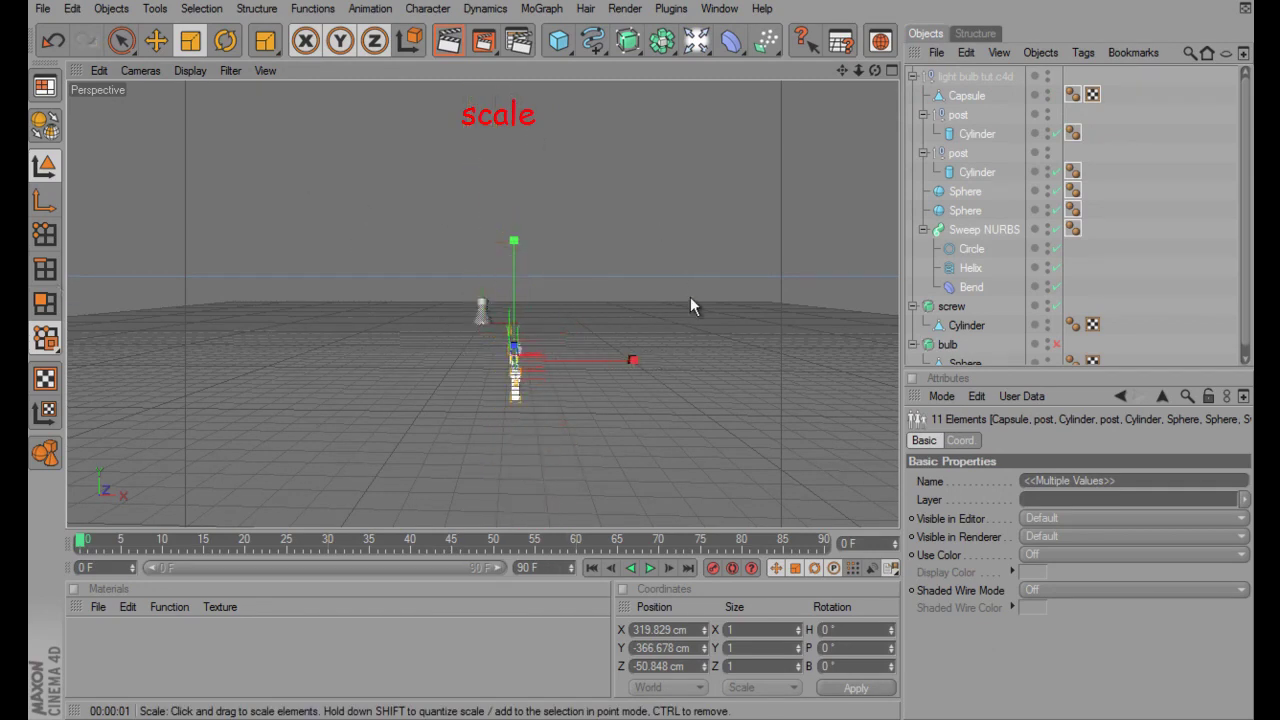
key("ctrl+z")
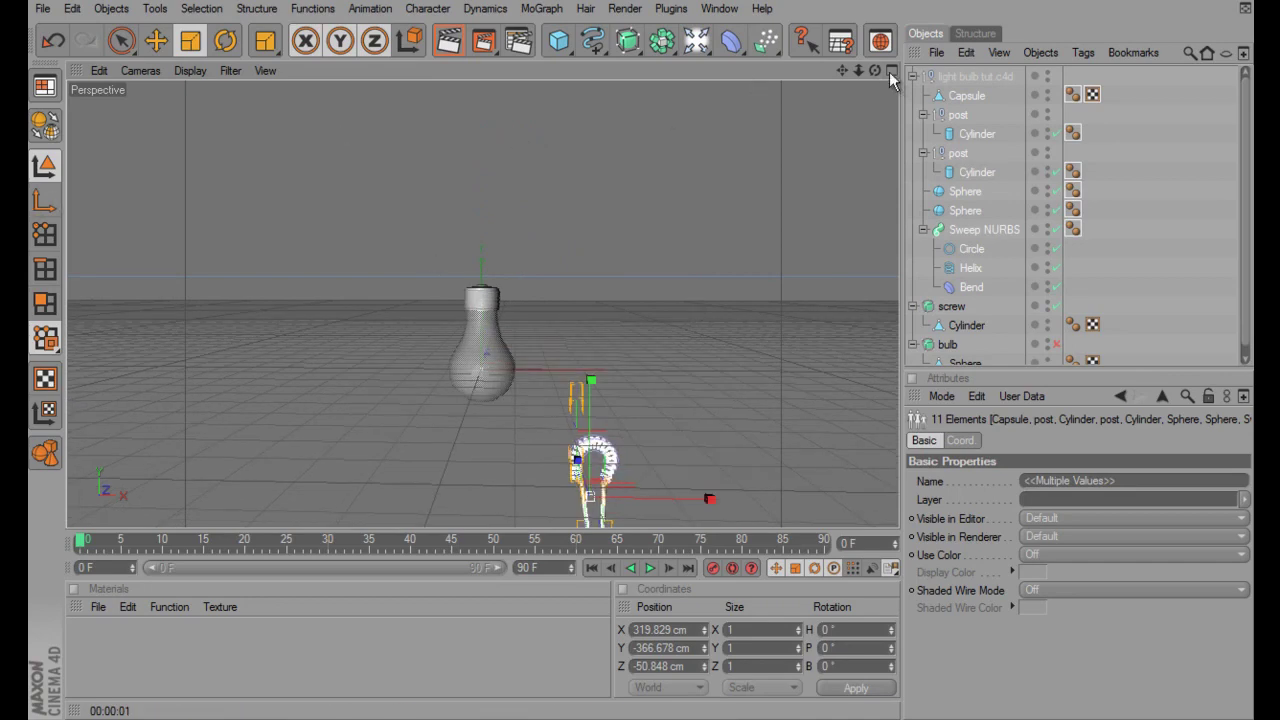
left_click(890, 72)
left_click_drag(784, 334, 641, 350)
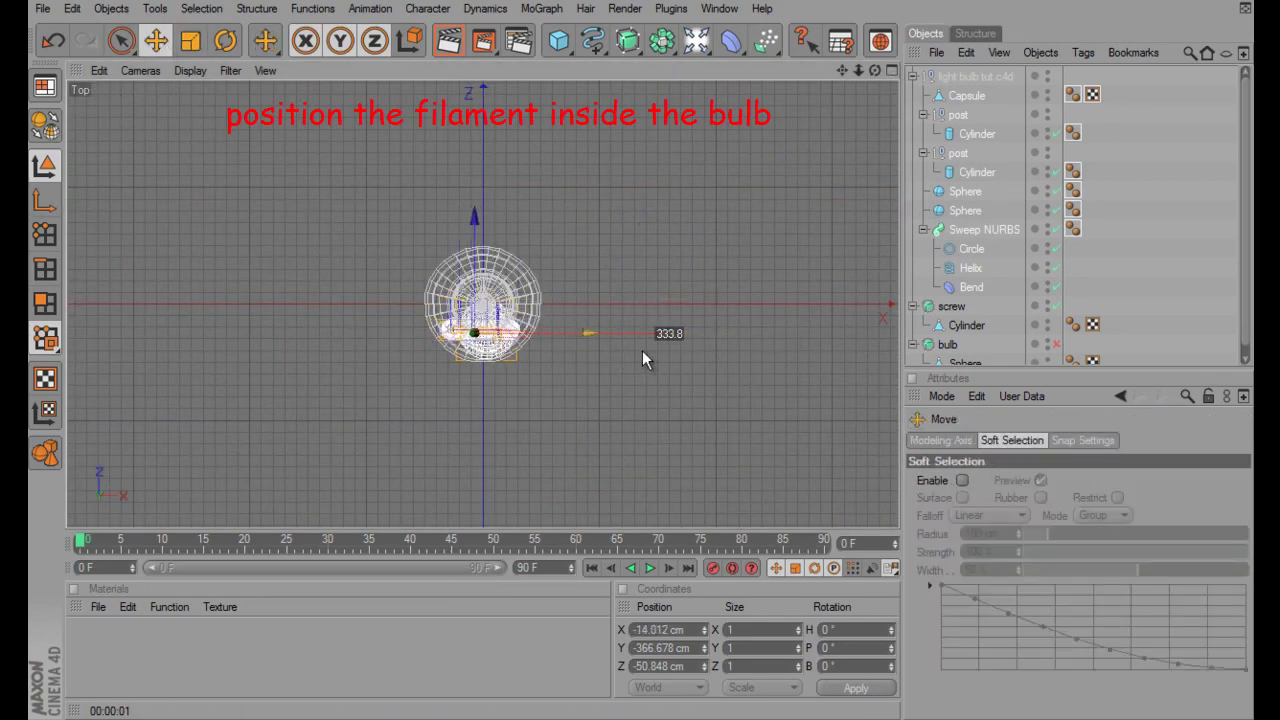
left_click_drag(474, 223, 474, 198)
left_click_drag(586, 308, 582, 307)
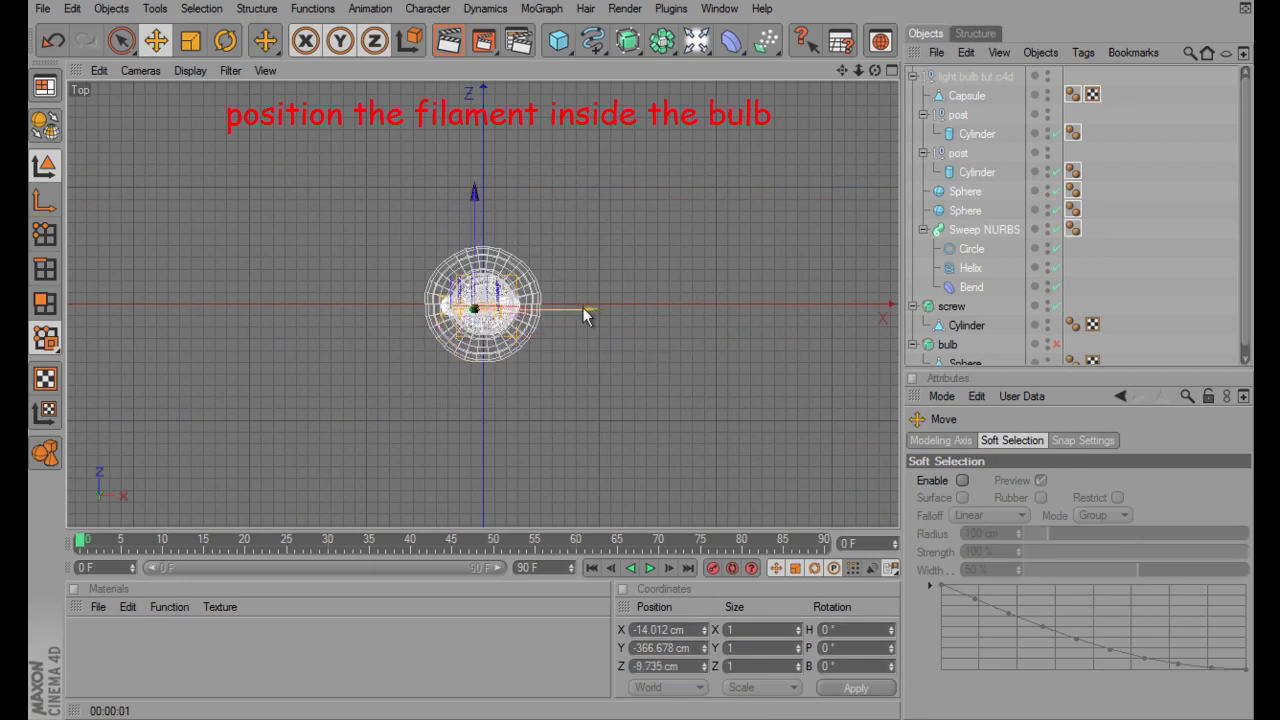
Lift the filament above the bulb, shrink it to fit, and flip it 180°
scroll(676, 297, "up", 3)
scroll(676, 297, "up", 2)
middle_click(675, 296)
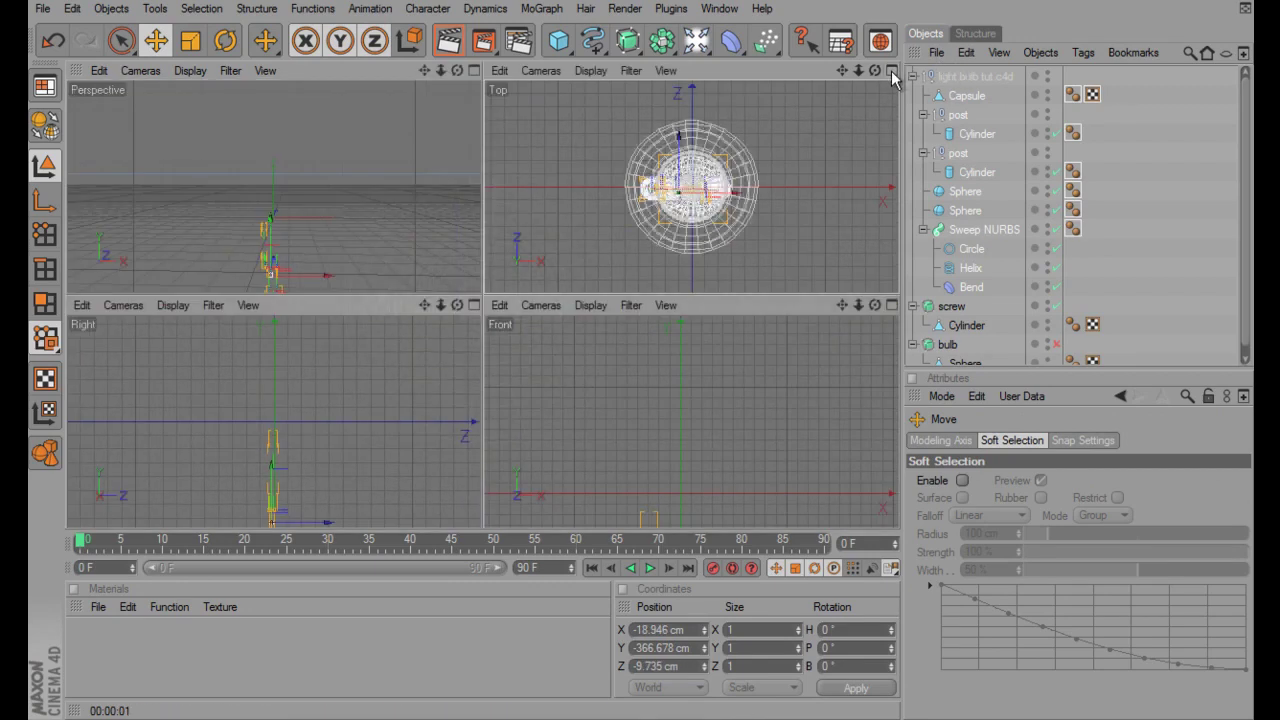
left_click(478, 72)
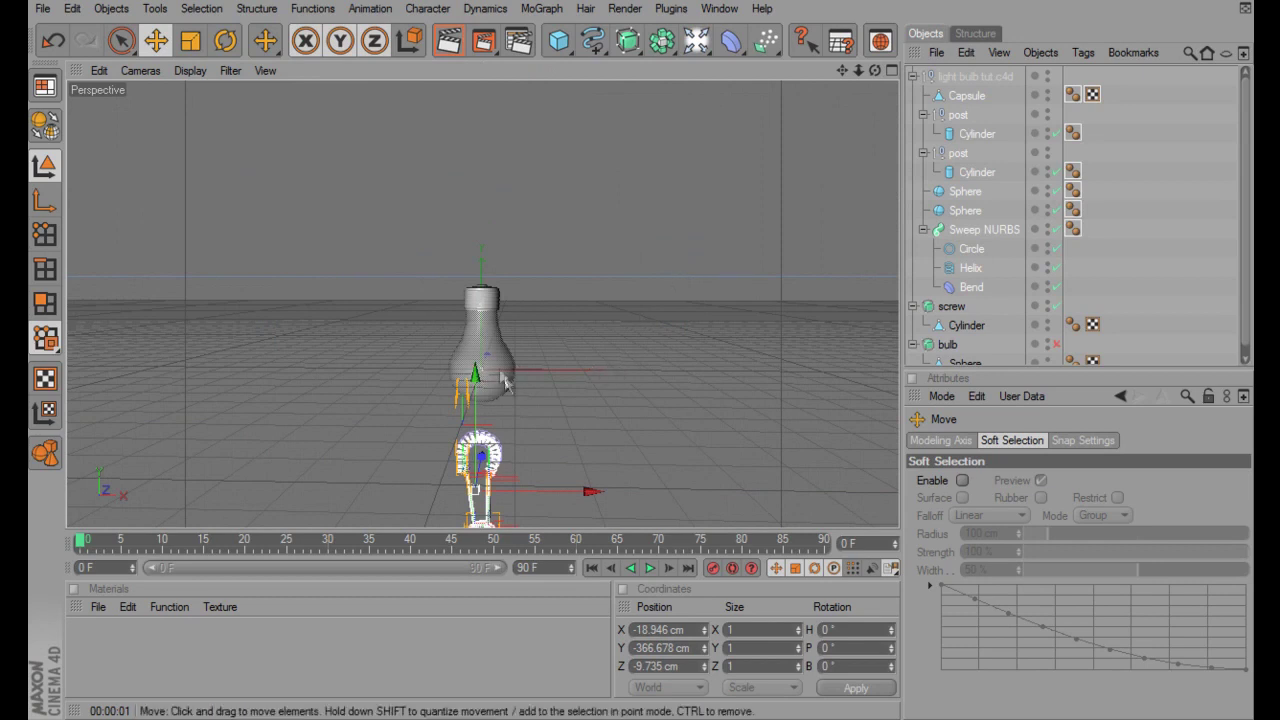
left_click_drag(476, 381, 470, 160)
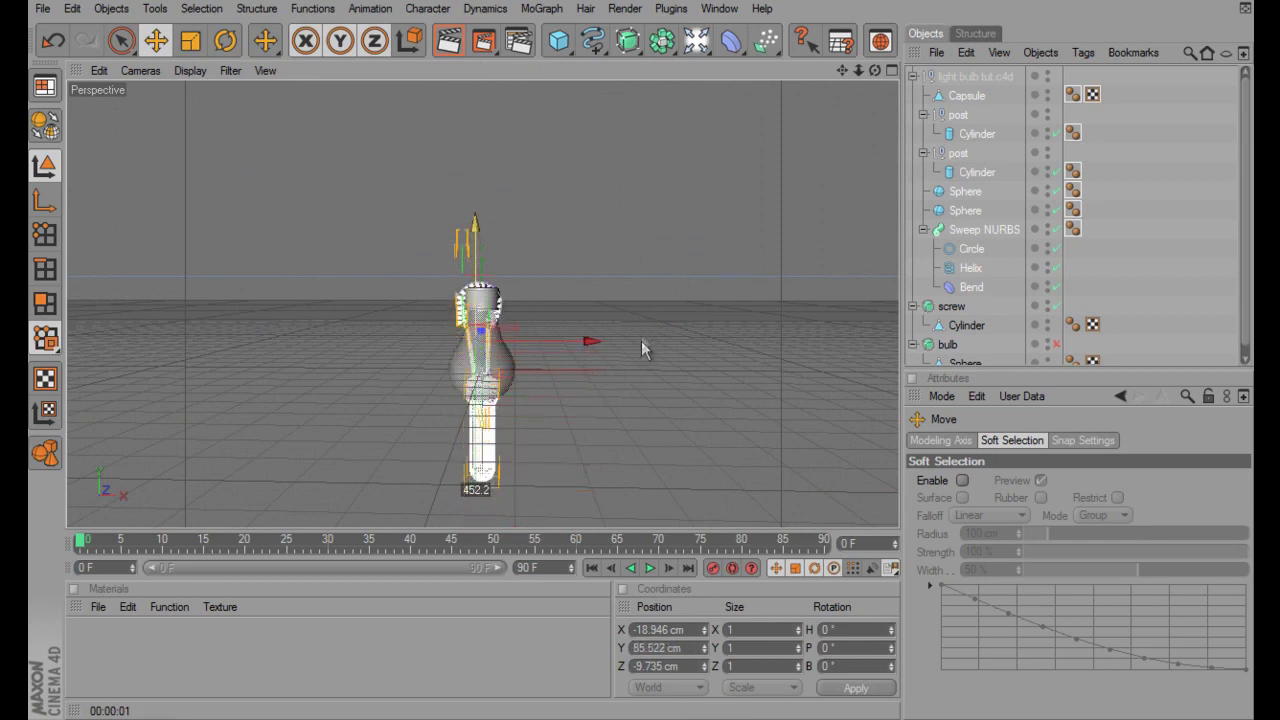
left_click(190, 40)
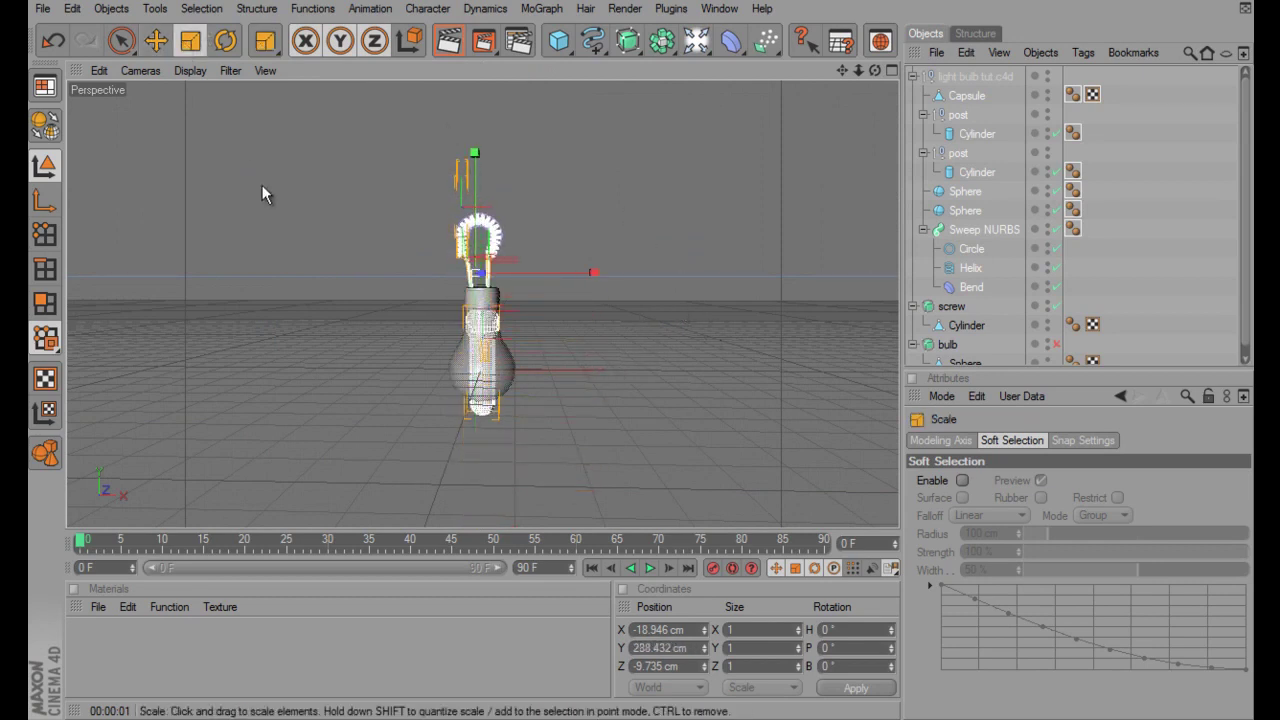
mouse_move(650, 360)
left_mouse_down()
mouse_move(594, 397)
mouse_move(551, 360)
mouse_move(677, 357)
mouse_move(651, 357)
left_mouse_up()
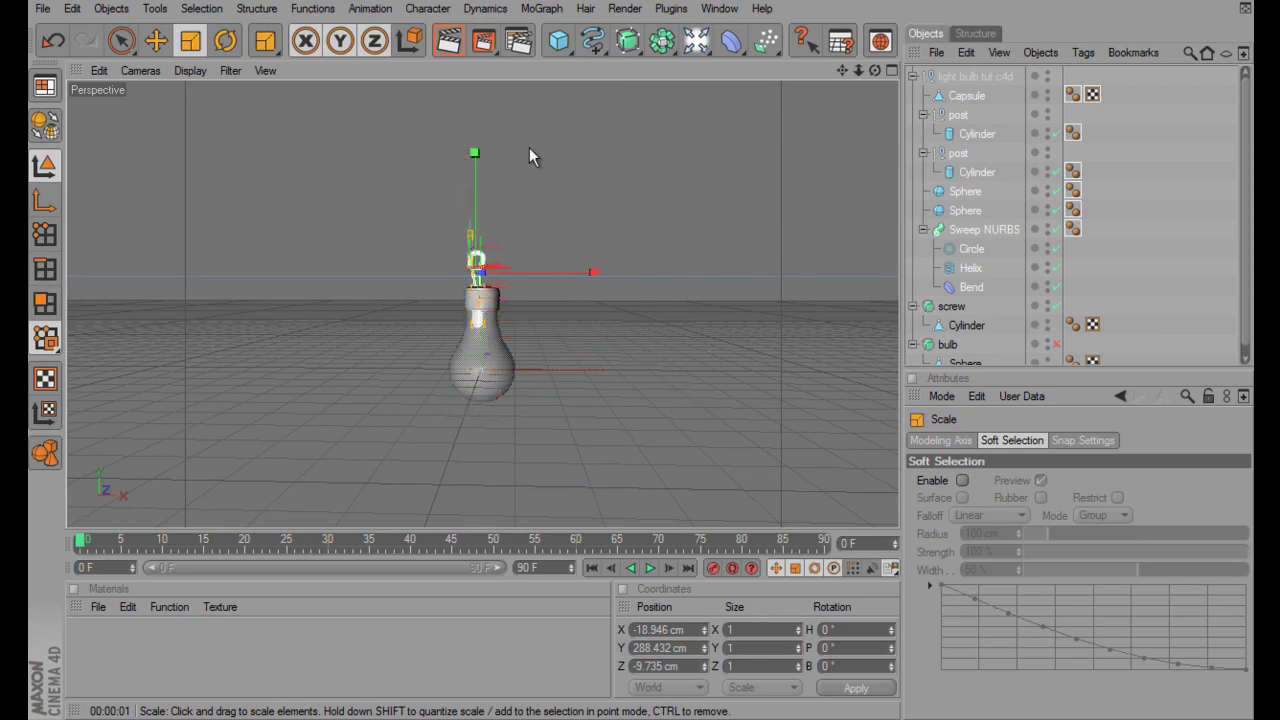
left_click(222, 42)
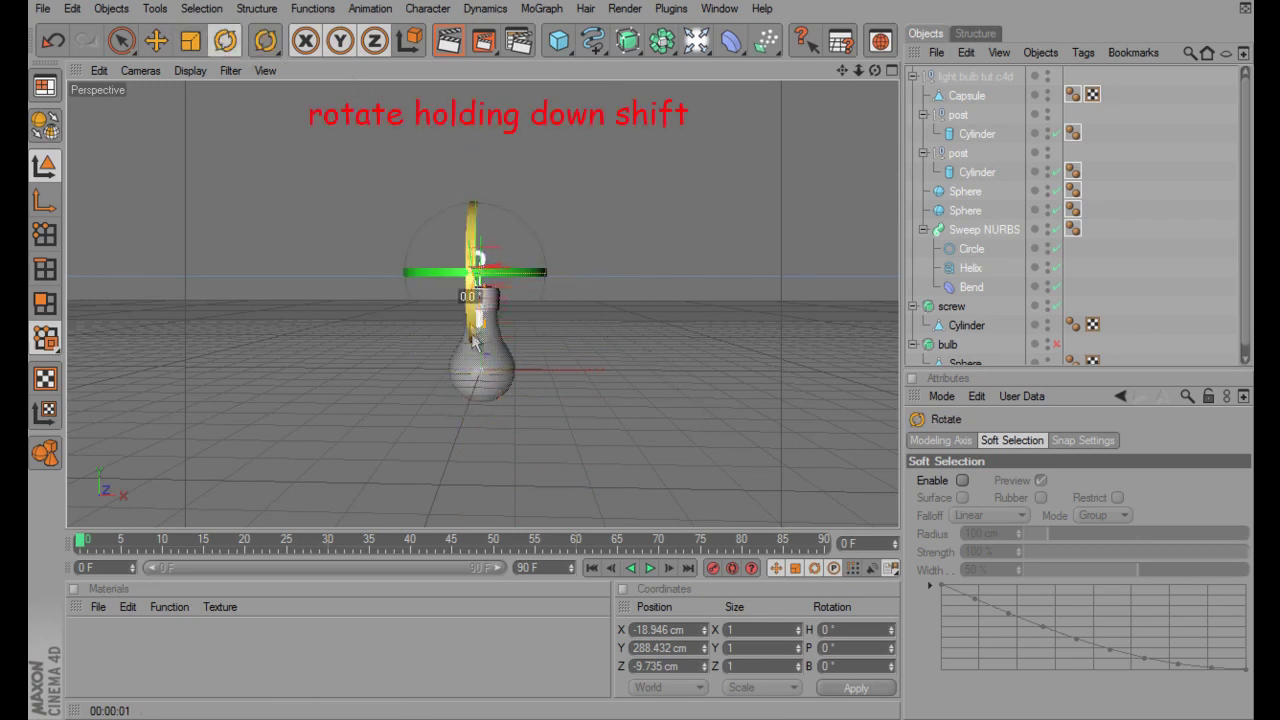
left_click_drag(495, 272, 519, 472, "shift")
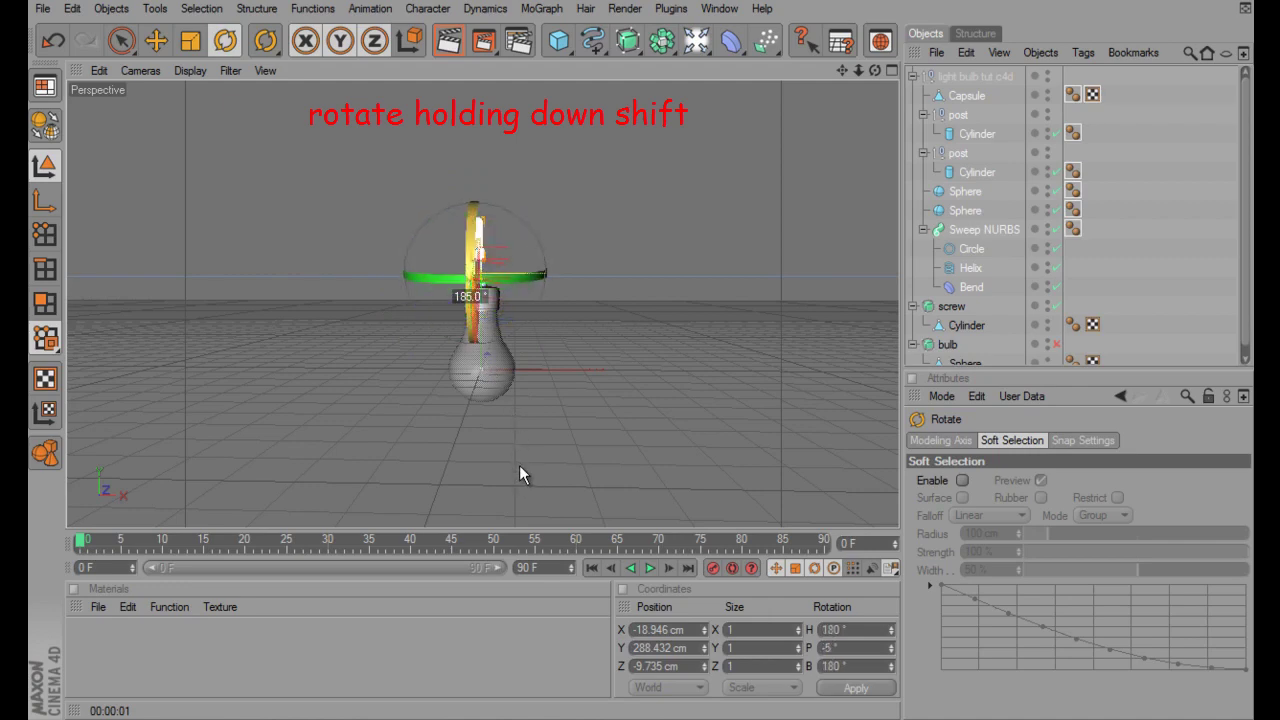
Lower the filament to Y 71.589 cm inside the bulb and centre its depth
scroll(600, 335, "up", 3)
scroll(651, 334, "up", 3)
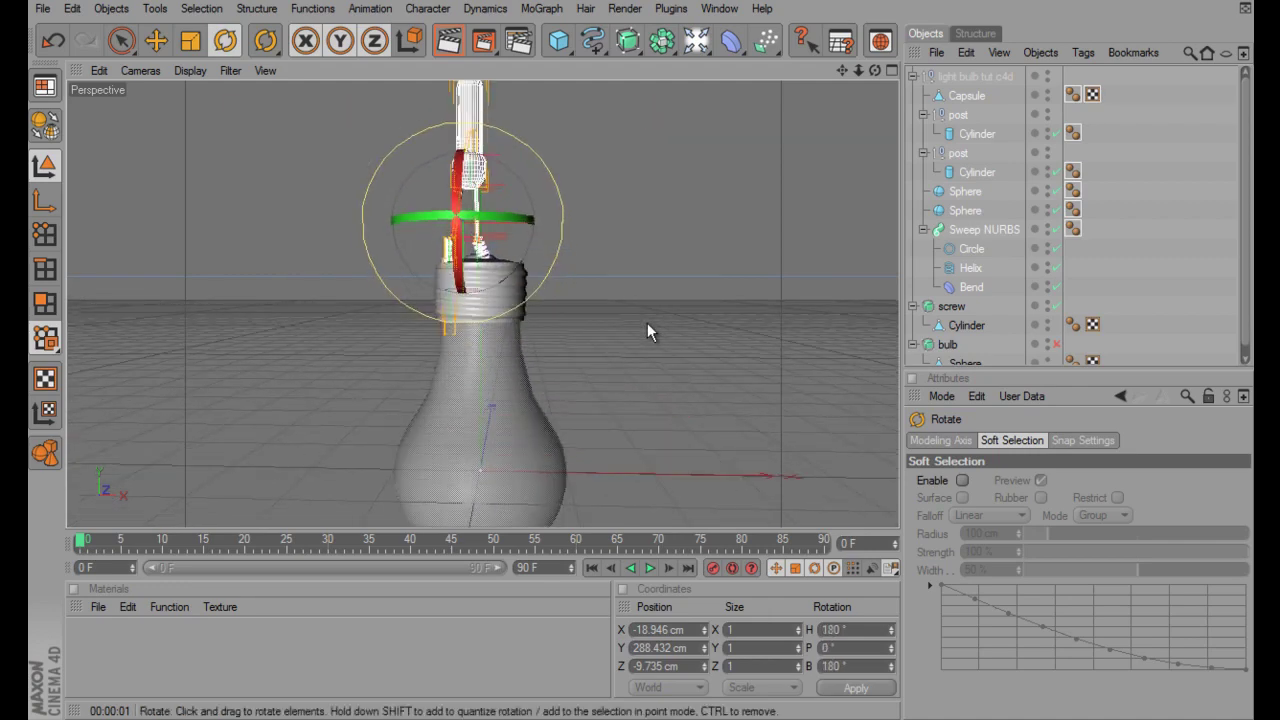
left_click(155, 40)
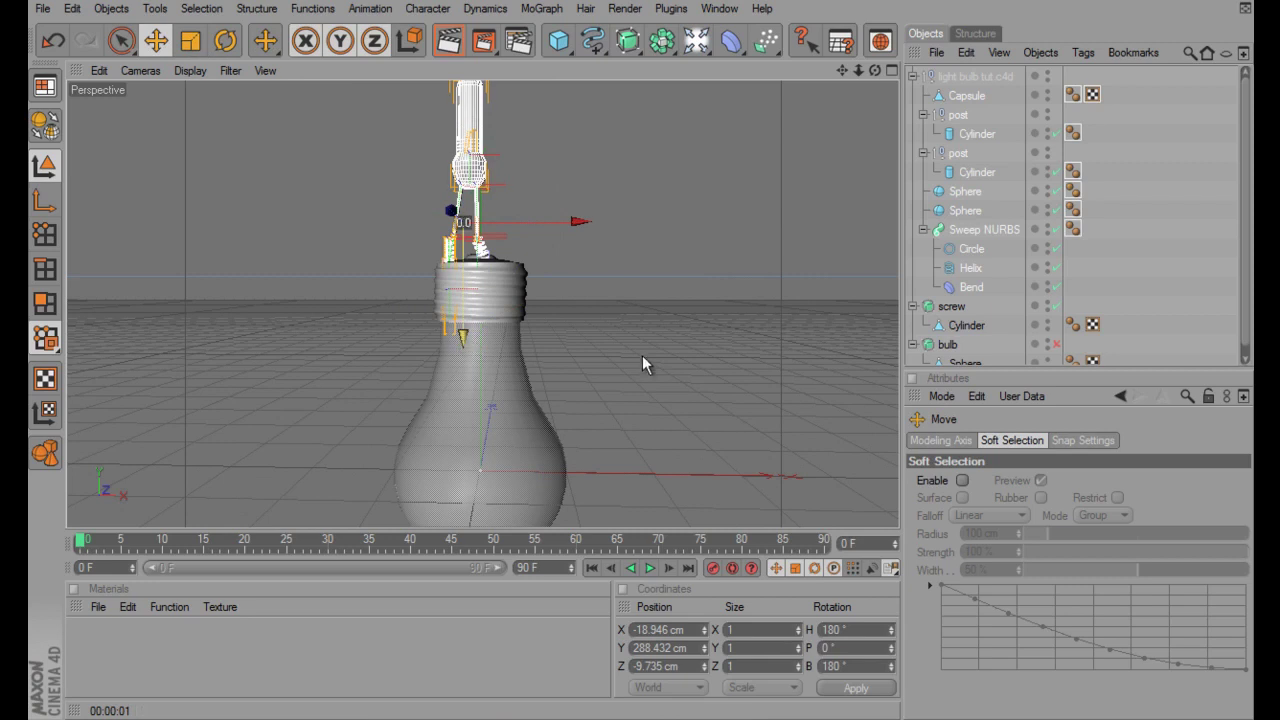
left_click_drag(642, 355, 641, 350)
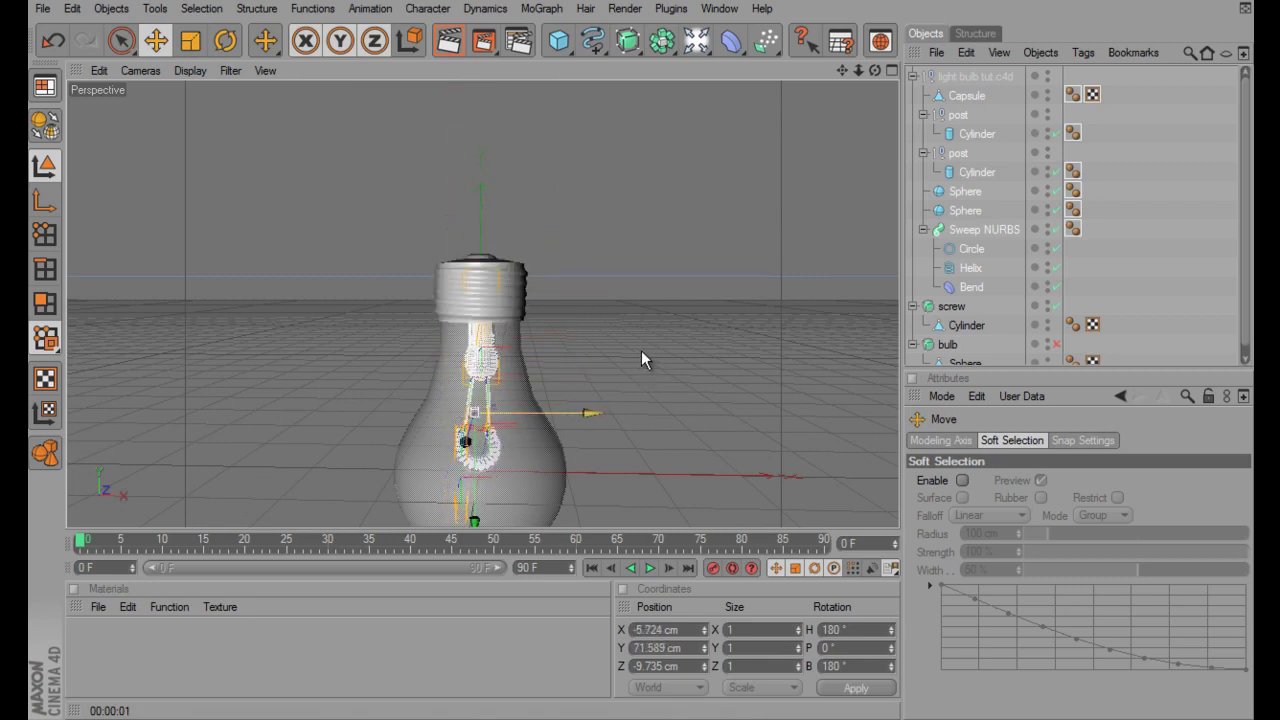
left_click_drag(679, 214, 804, 127, "alt")
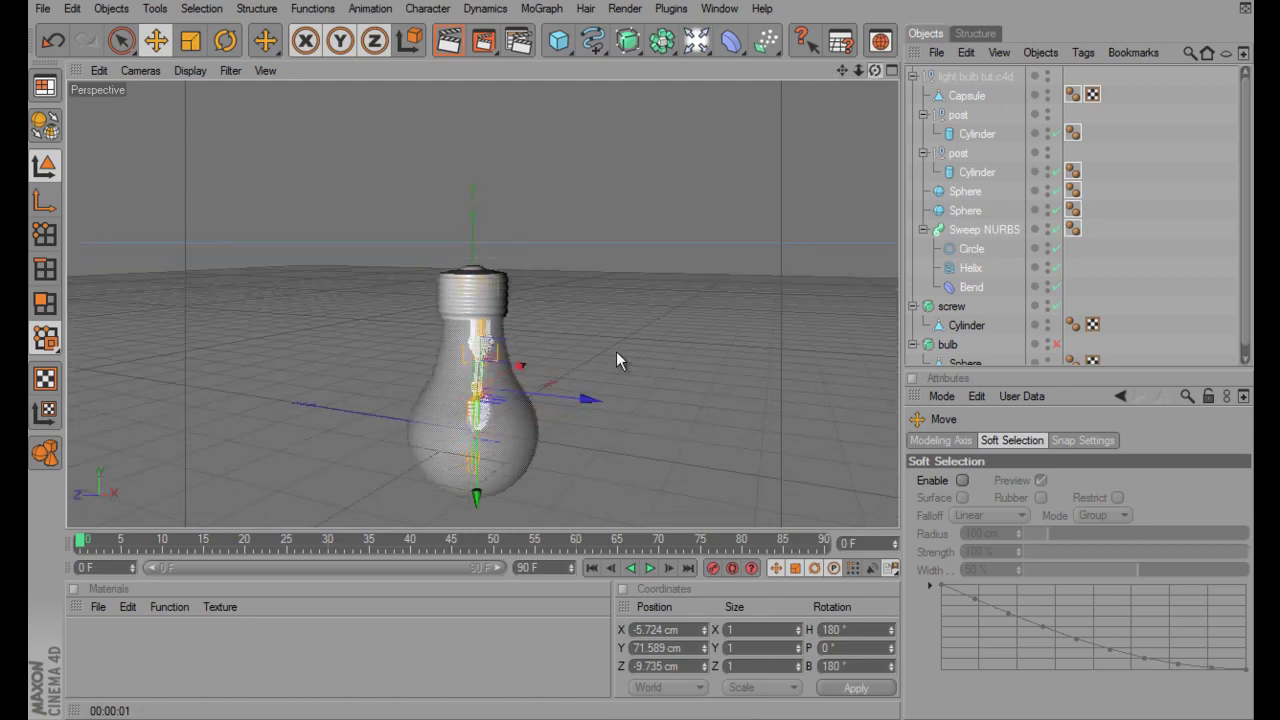
mouse_move(616, 361)
left_mouse_down("alt")
mouse_move(667, 382)
mouse_move(641, 359)
left_mouse_up("alt")
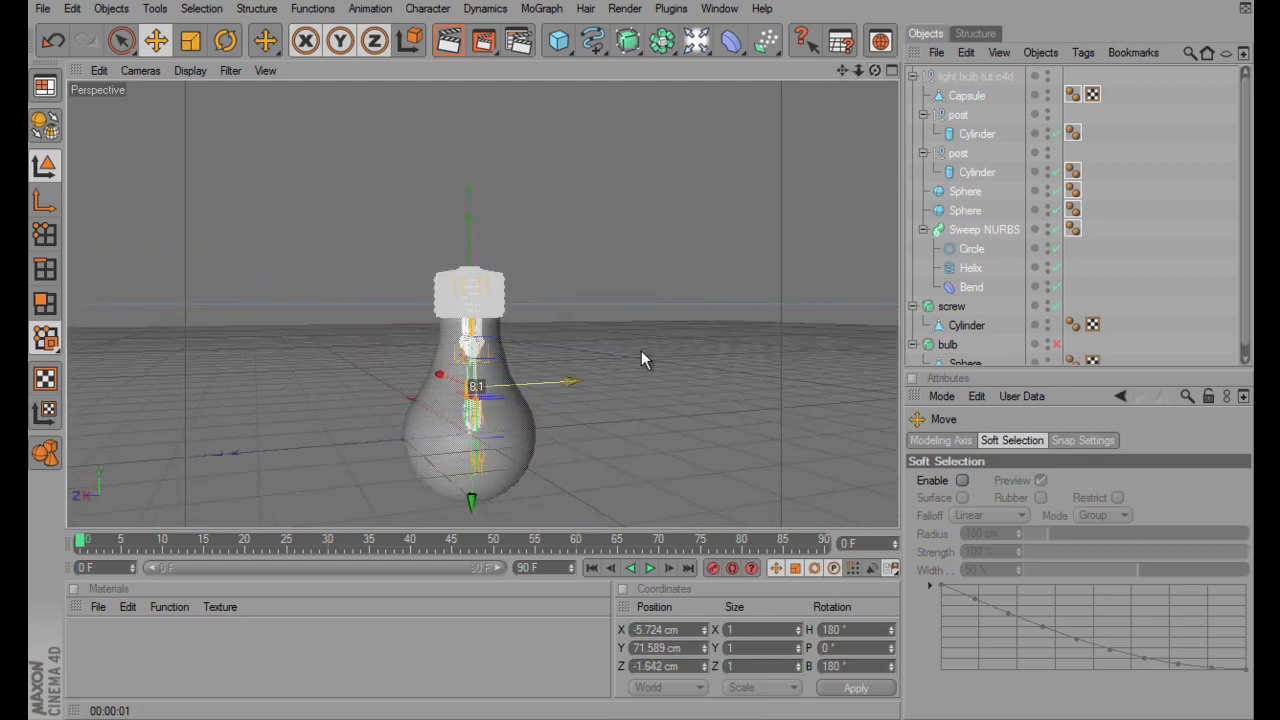
In the full-size Top view, move the filament along Z and X to X -7.087 cm, centring it in the bulb
left_click(892, 70)
left_click(893, 78)
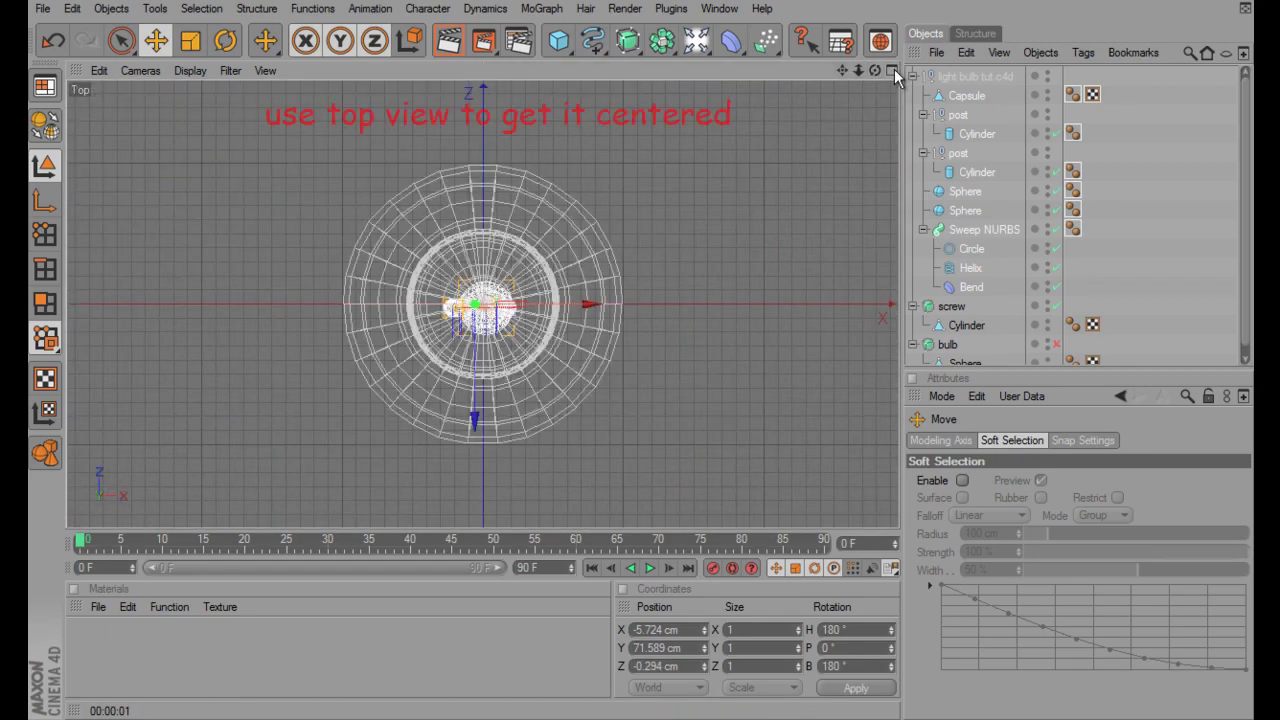
left_click_drag(475, 420, 641, 349)
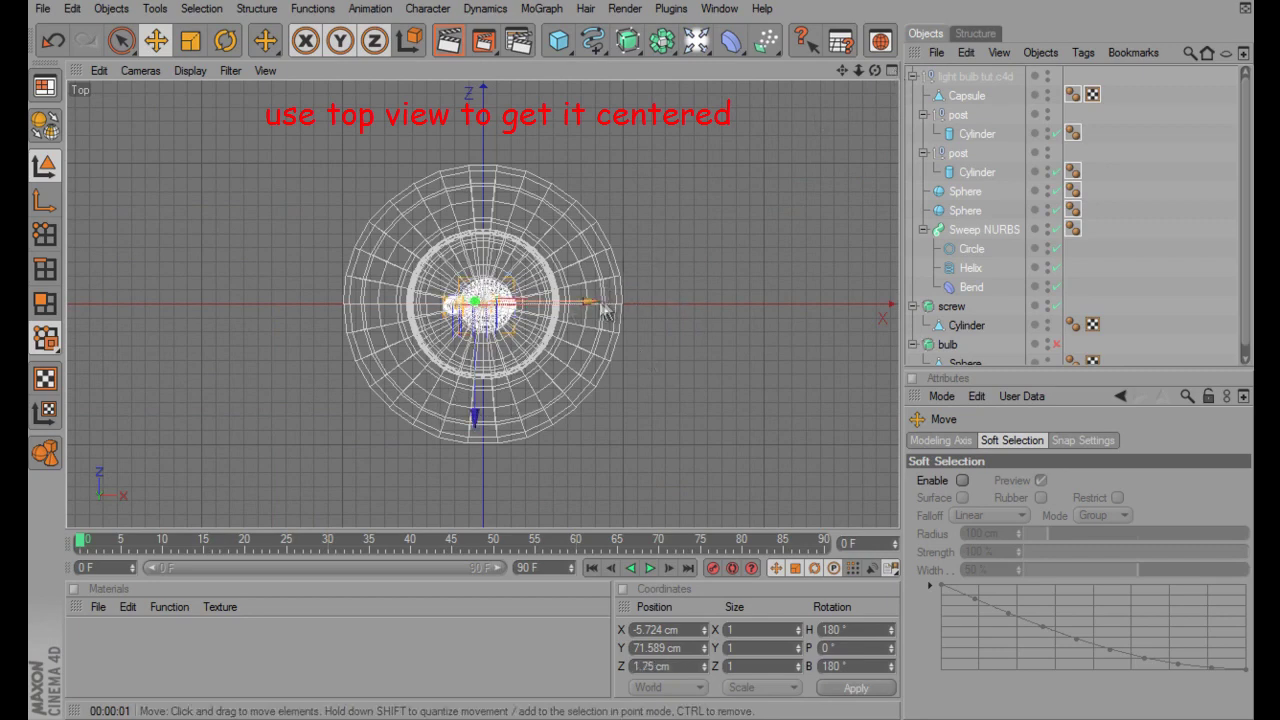
left_click_drag(603, 310, 590, 310)
Zoom in and orbit the maximised Perspective view to check the filament's placement inside the bulb
left_click(892, 70)
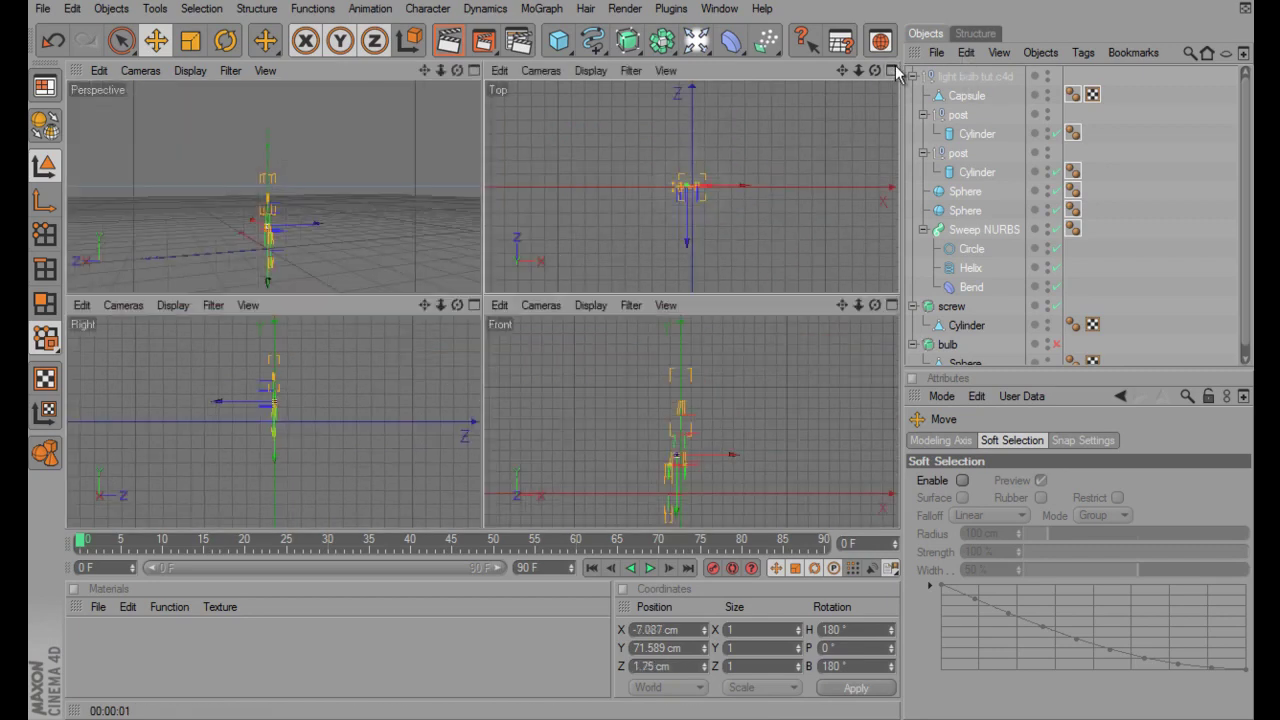
left_click(474, 70)
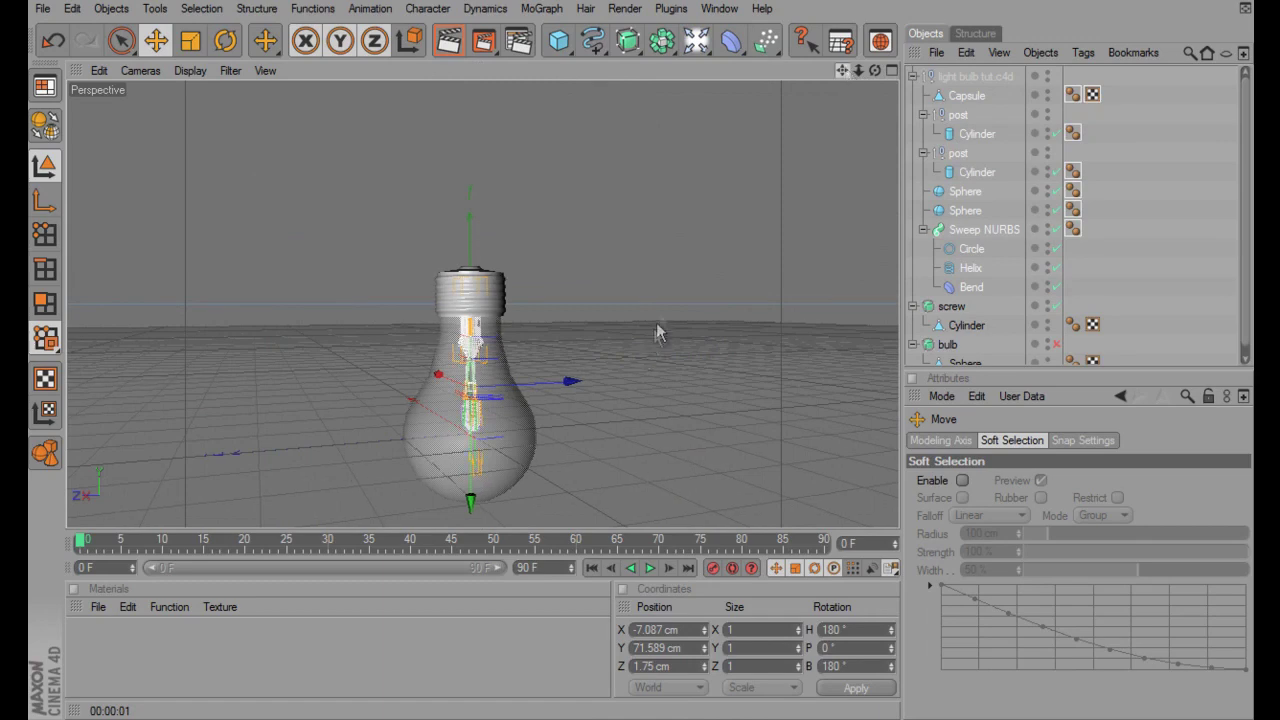
scroll(640, 349, "up", 2)
scroll(784, 206, "up", 3)
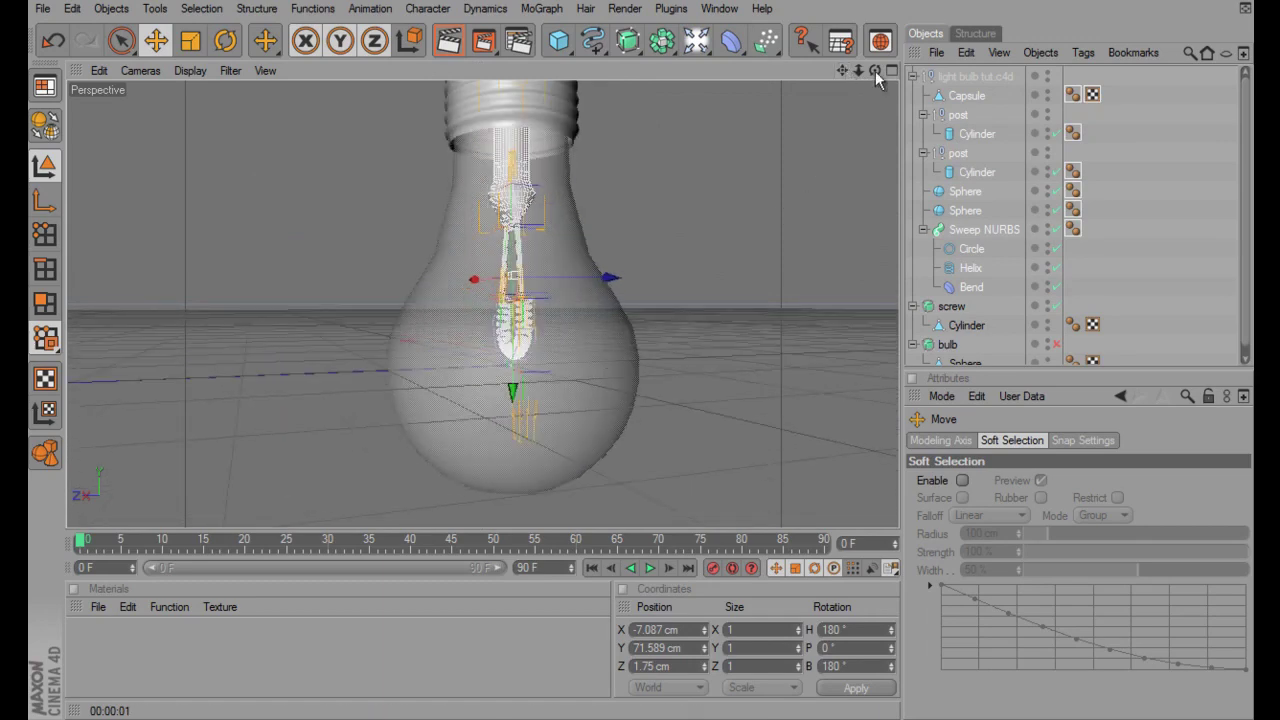
mouse_move(875, 71)
left_mouse_down()
mouse_move(600, 363)
mouse_move(559, 339)
mouse_move(651, 349)
left_mouse_up()
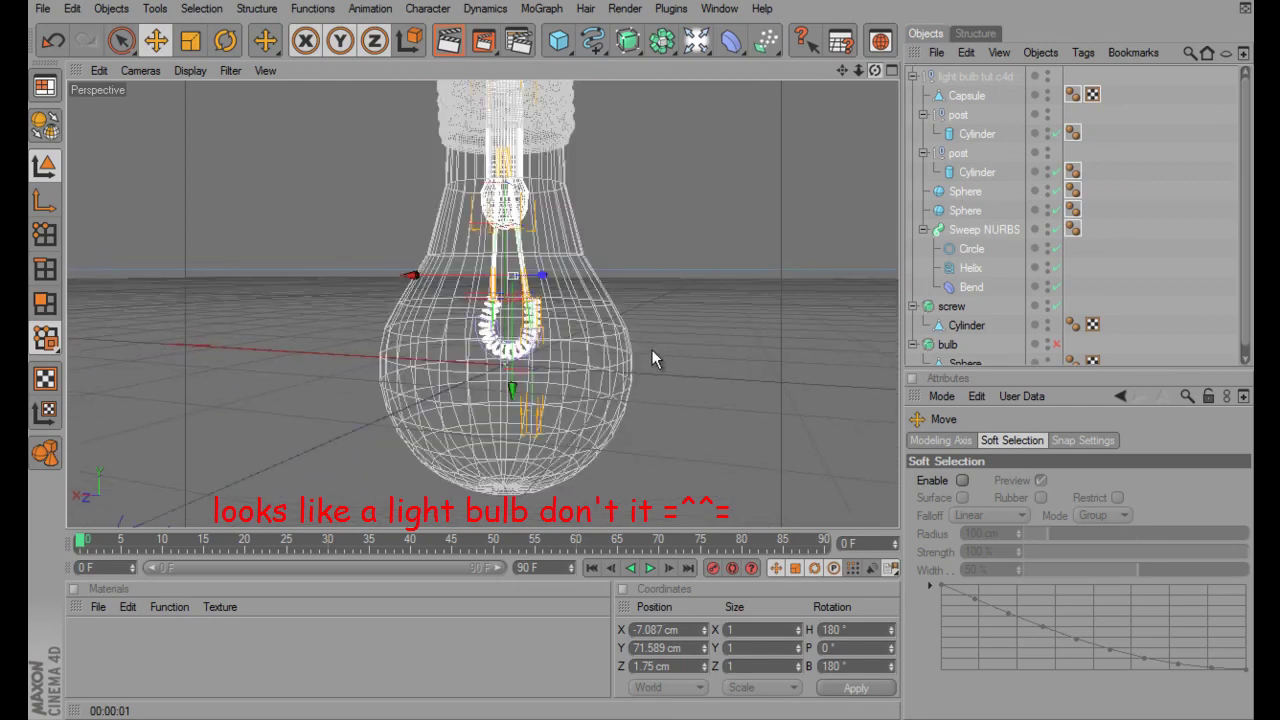
left_click_drag(651, 349, 638, 350)
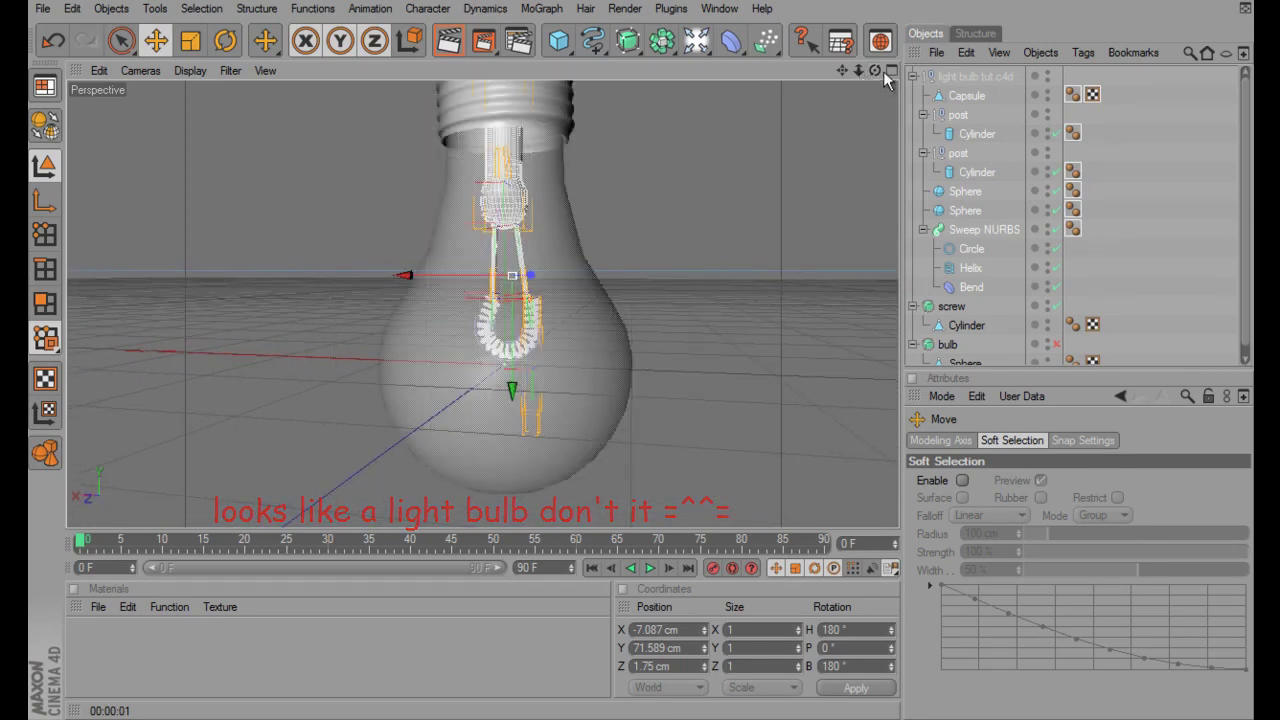
mouse_move(883, 71)
left_mouse_down()
mouse_move(638, 350)
mouse_move(781, 140)
left_mouse_up()
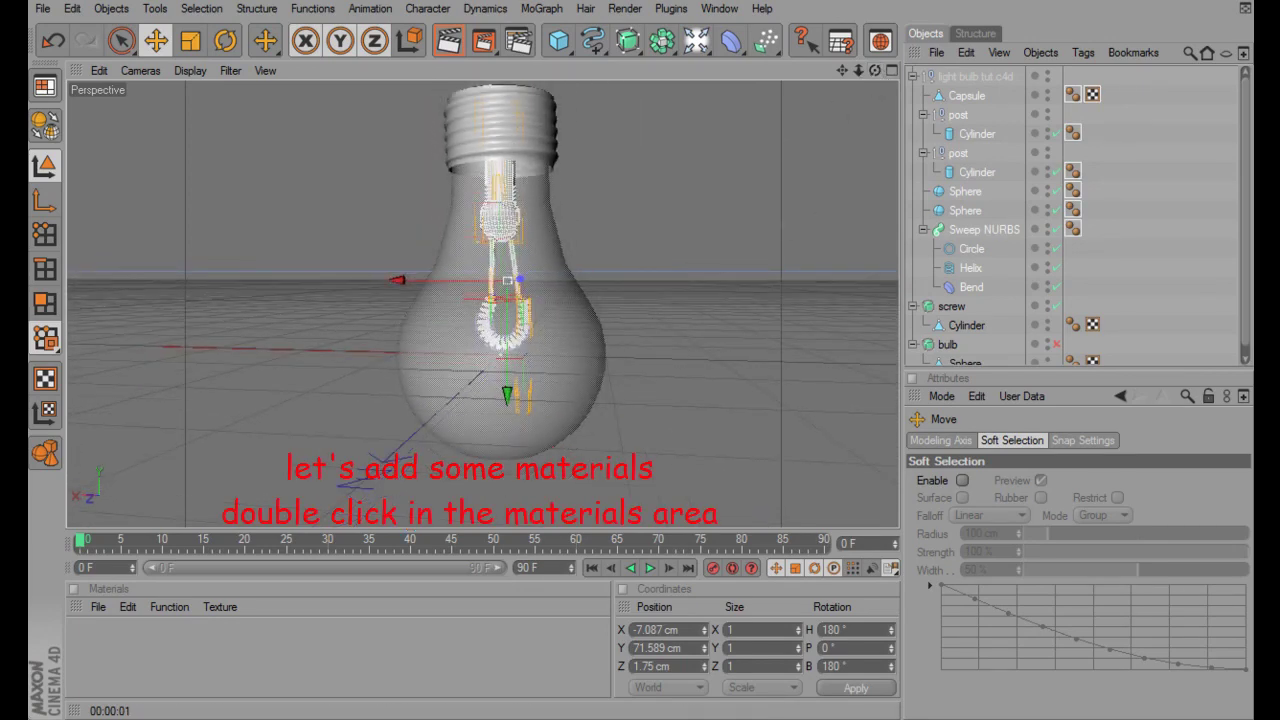
Create material 'Mat' with Transparency (refraction 1.02), Fog and Reflection enabled
double_click(99, 647)
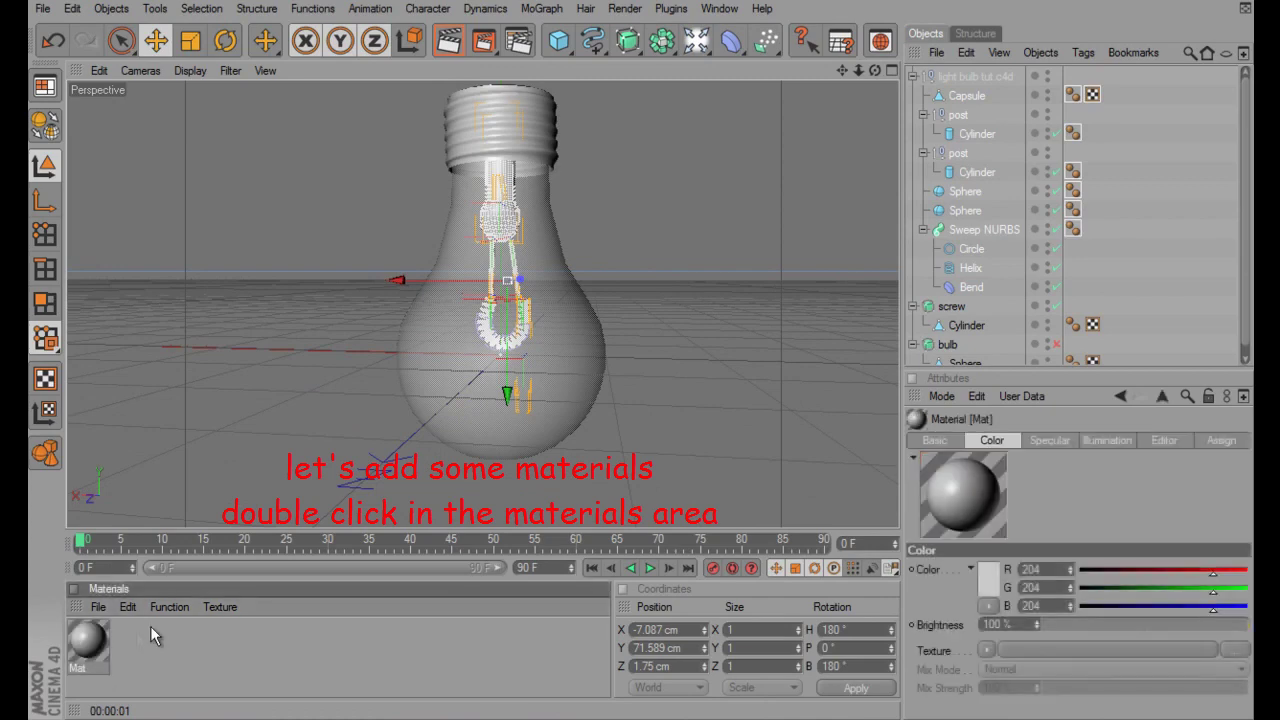
double_click(88, 640)
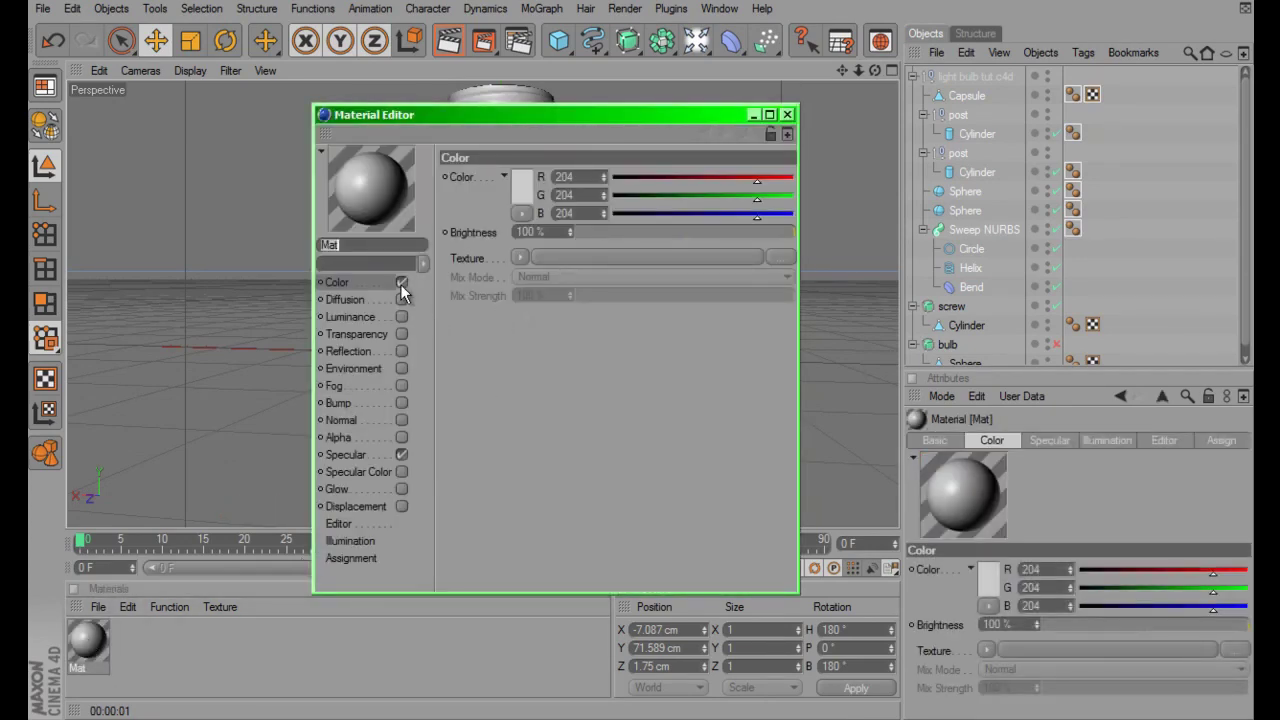
left_click(401, 334)
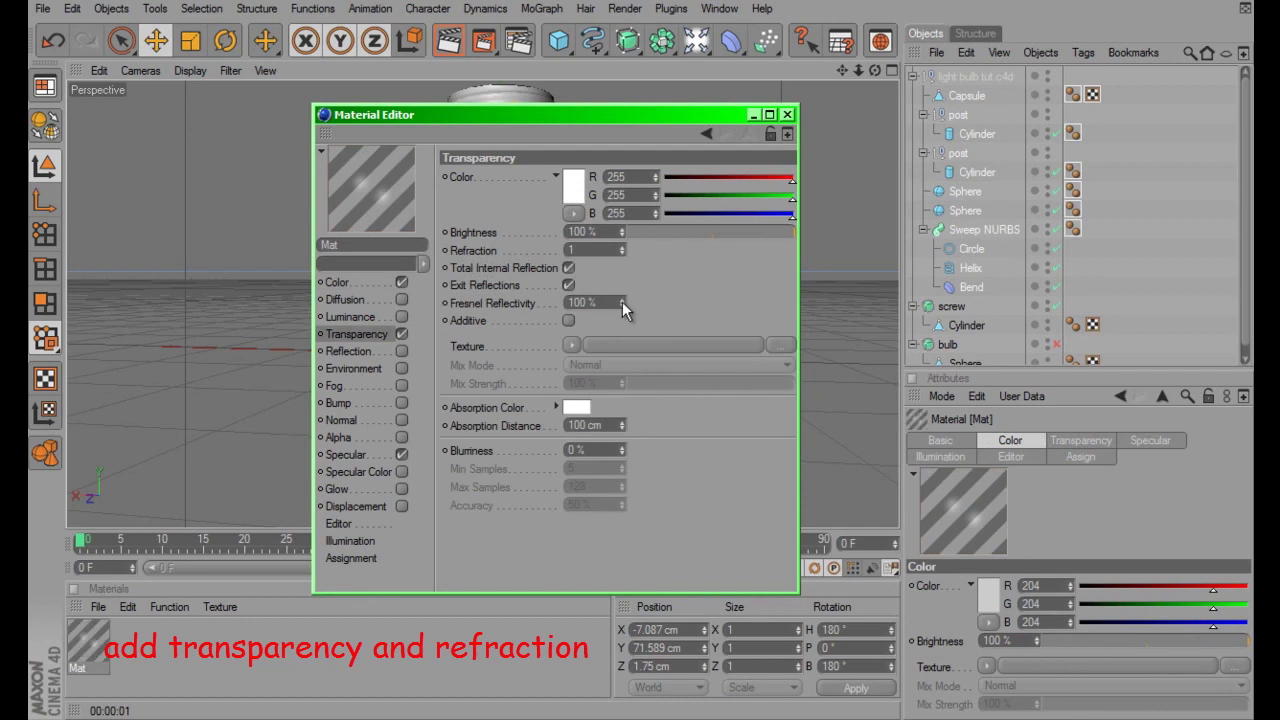
left_click(620, 248)
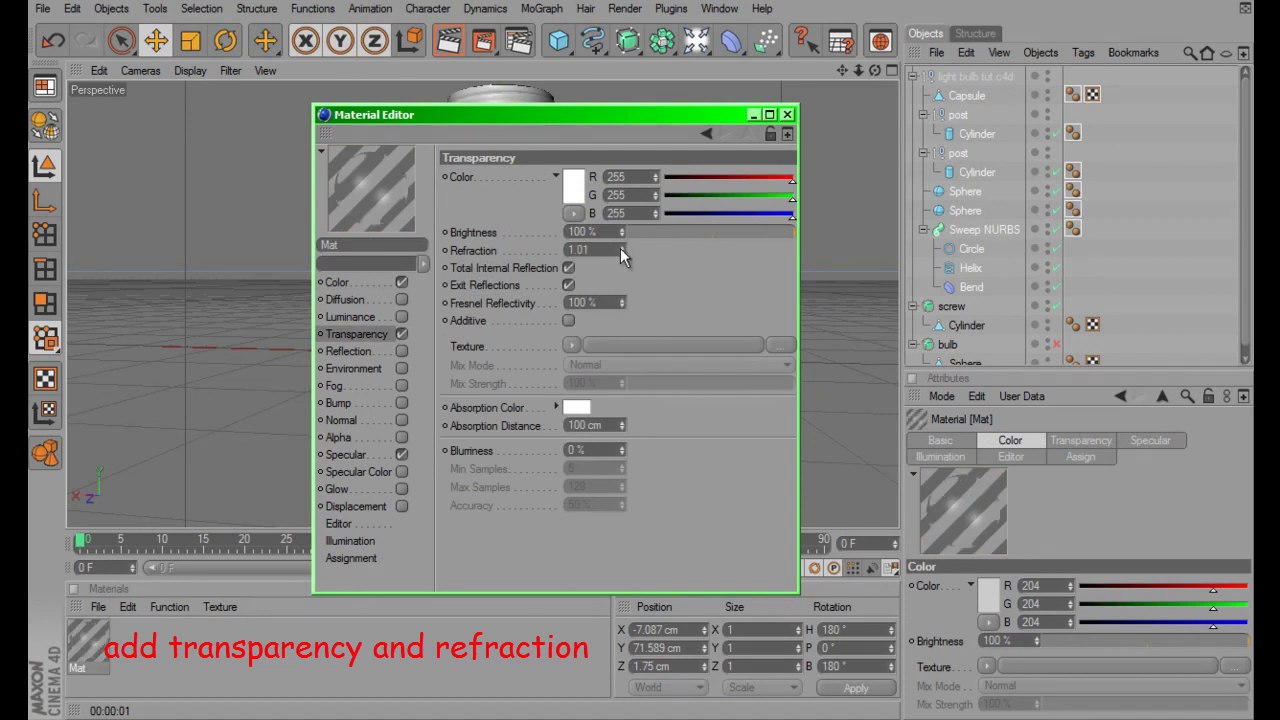
left_click(620, 248)
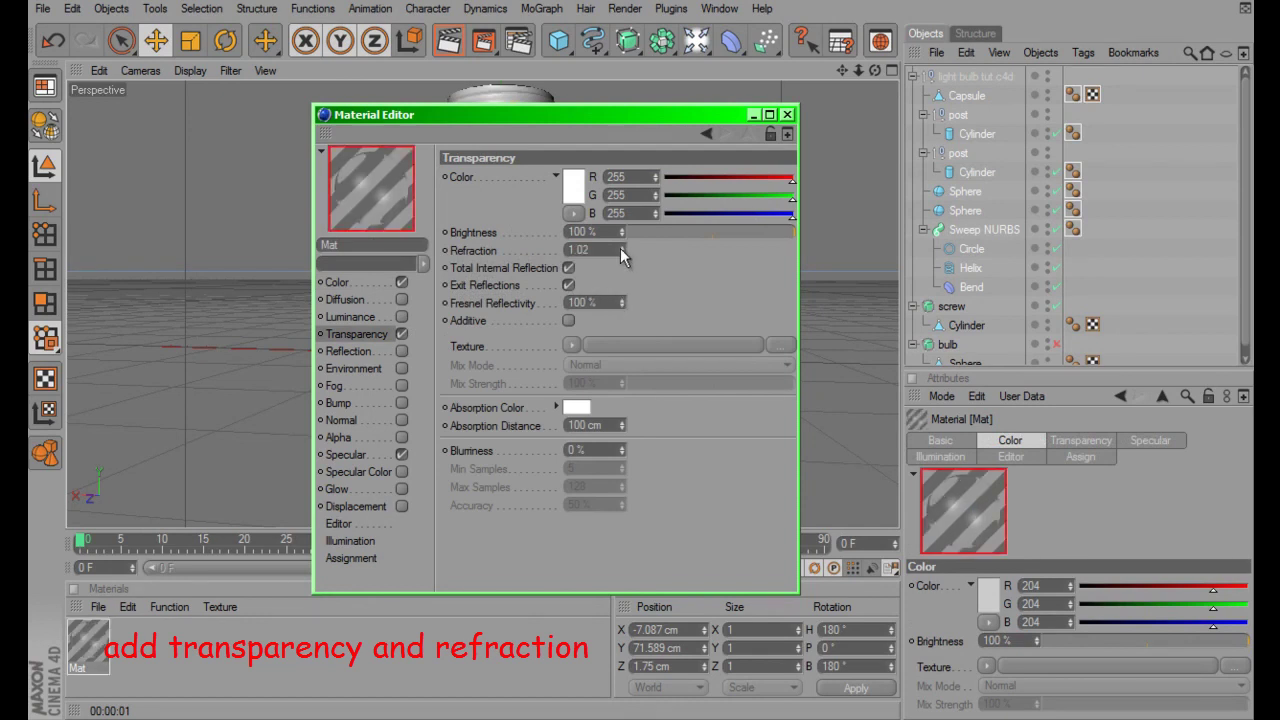
left_click(401, 385)
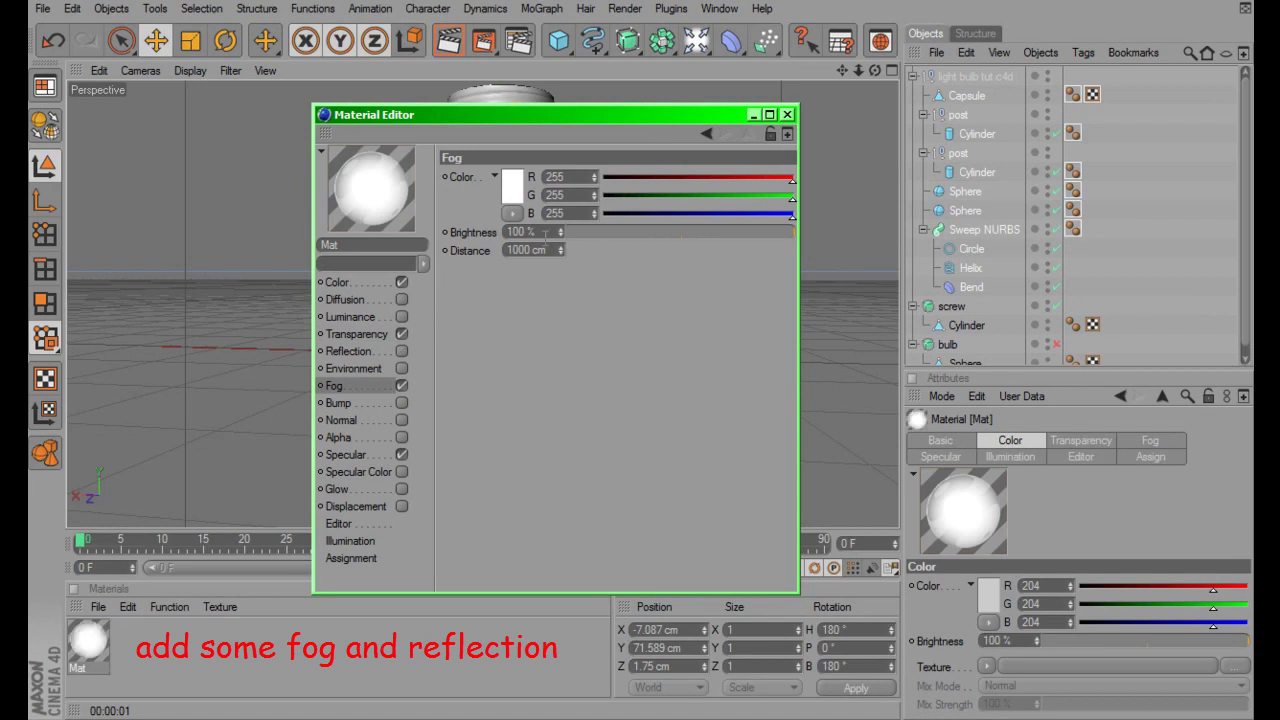
left_click(401, 351)
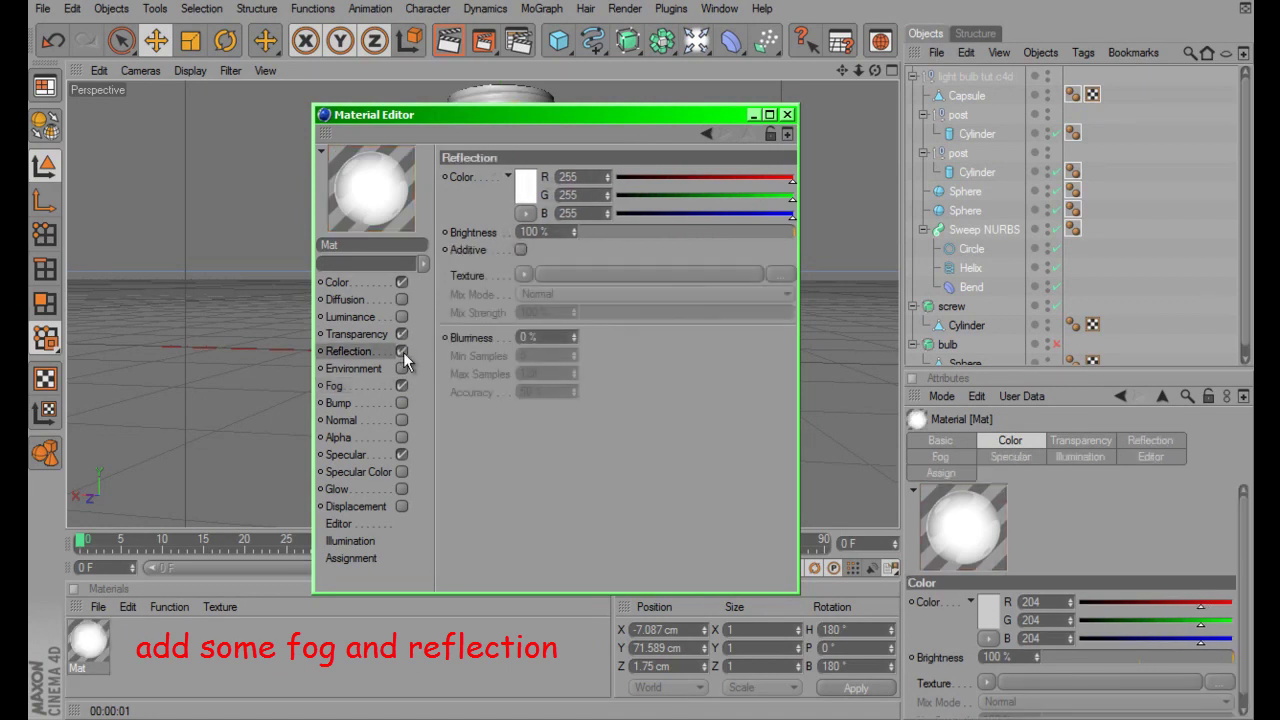
left_click(787, 115)
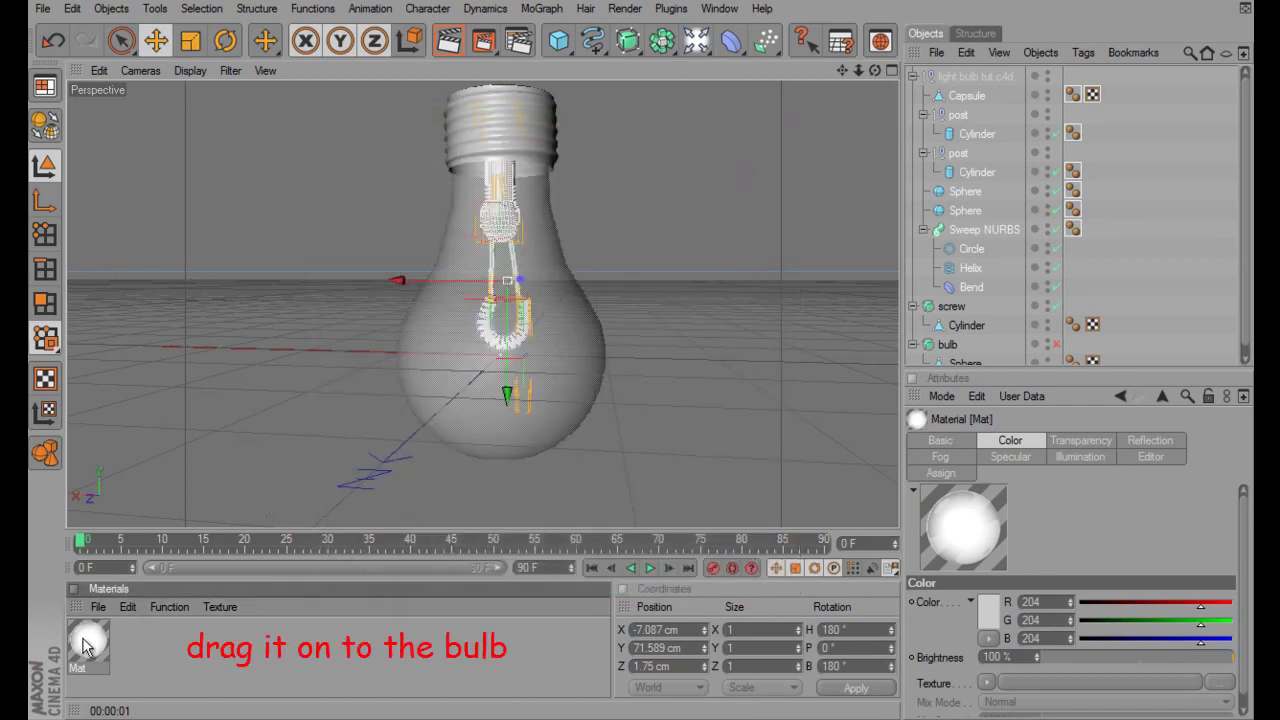
Apply Mat to the bulb's Sphere and render the active view to see the glass
left_click_drag(427, 382, 452, 360)
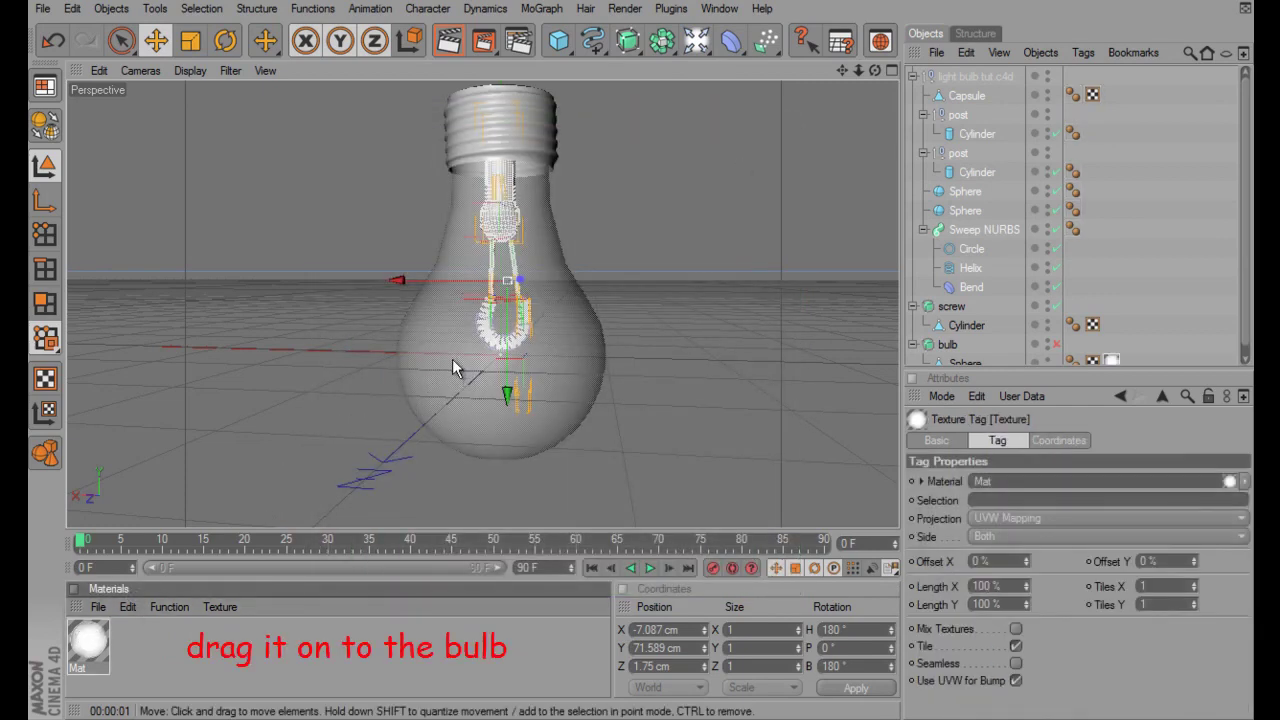
left_click(452, 45)
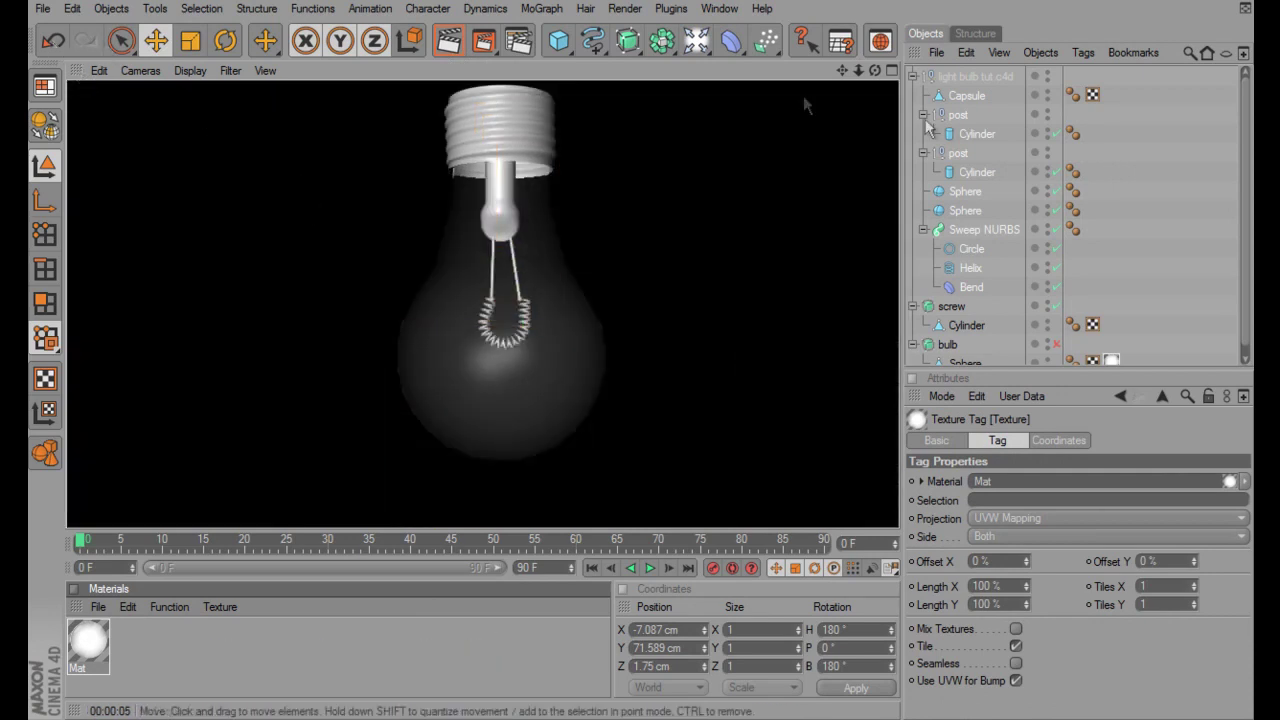
left_click(912, 77)
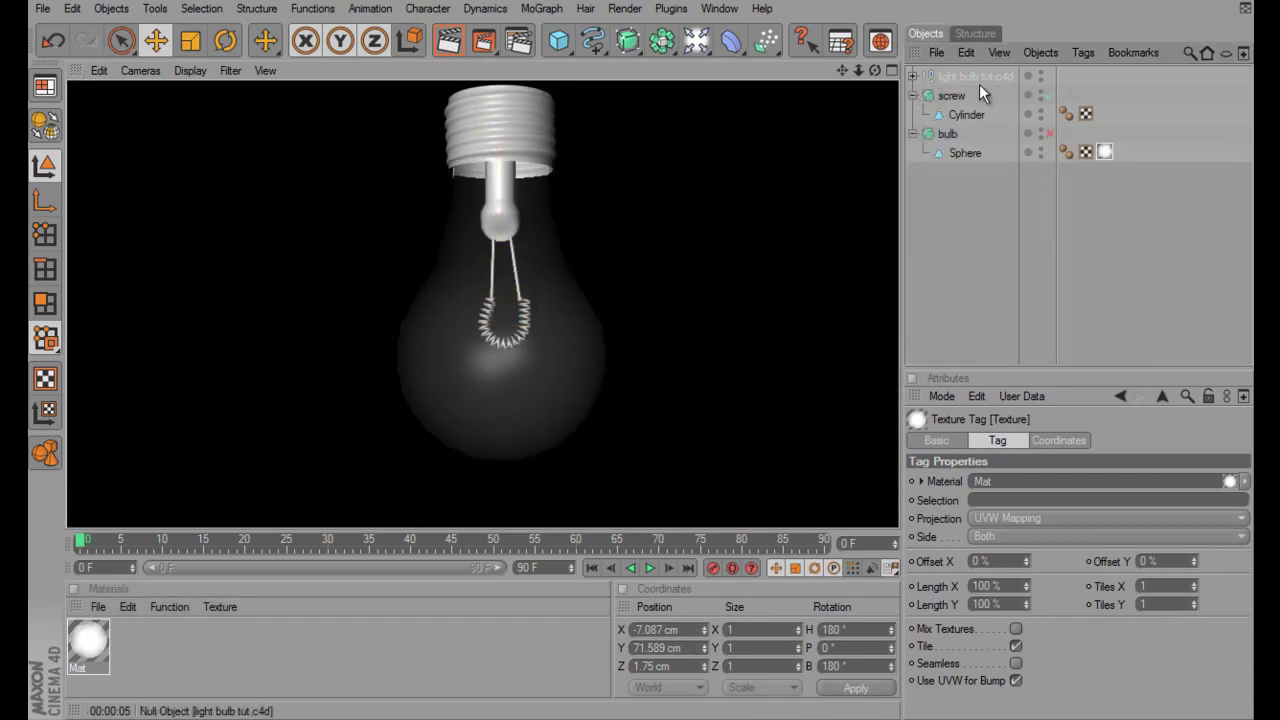
left_click(1046, 134)
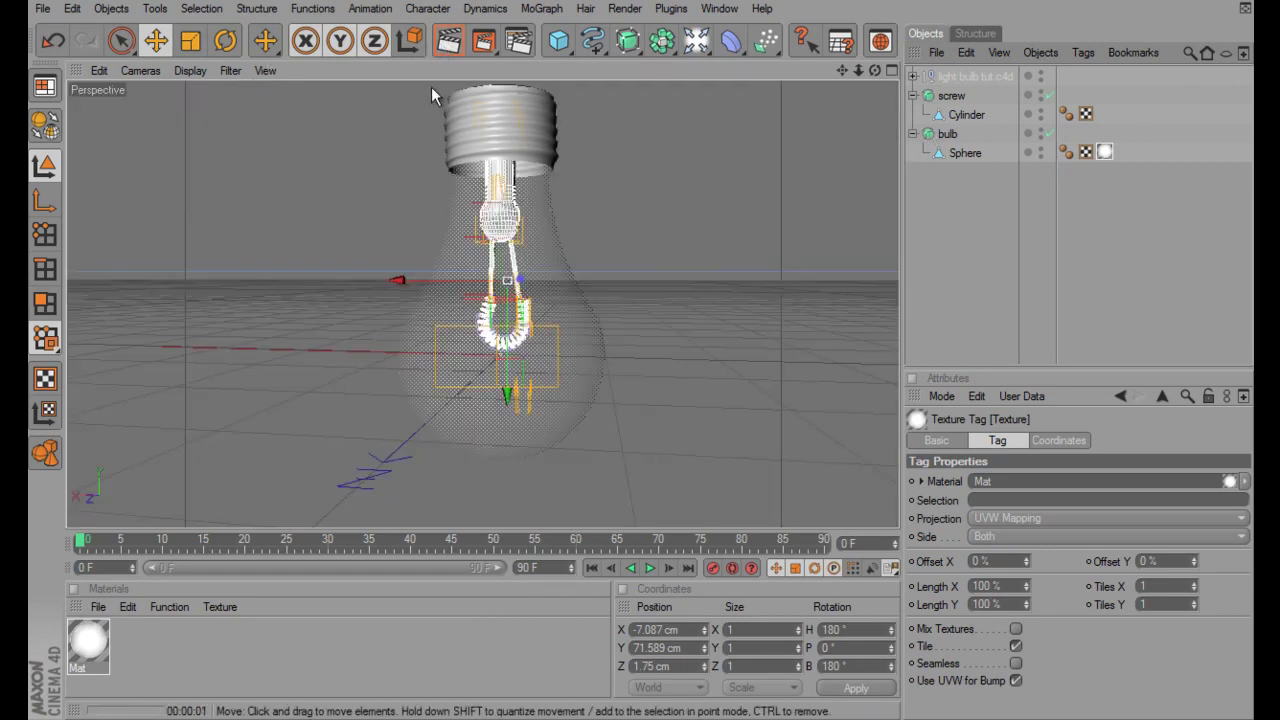
key("ctrl+r")
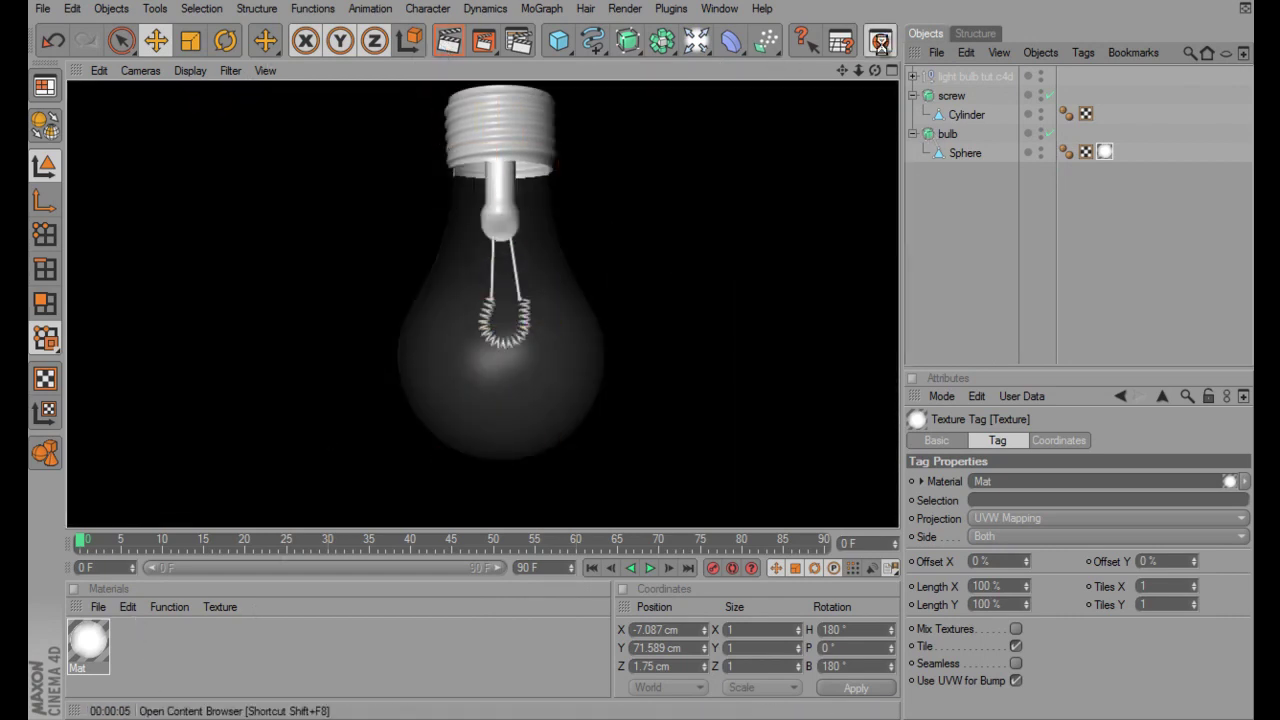
Drag the glass3 preset from the Content Browser's Banji folder onto the Capsule object
left_click(880, 42)
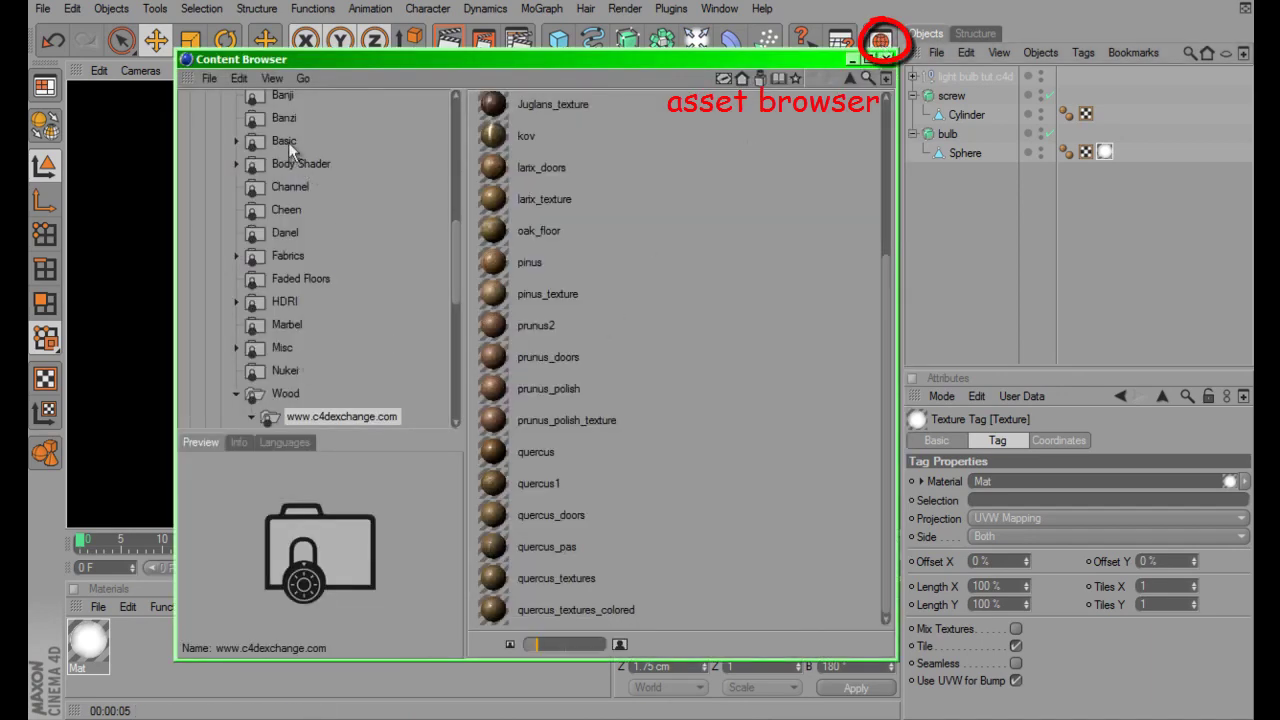
scroll(454, 235, "up", 3)
left_click(280, 160)
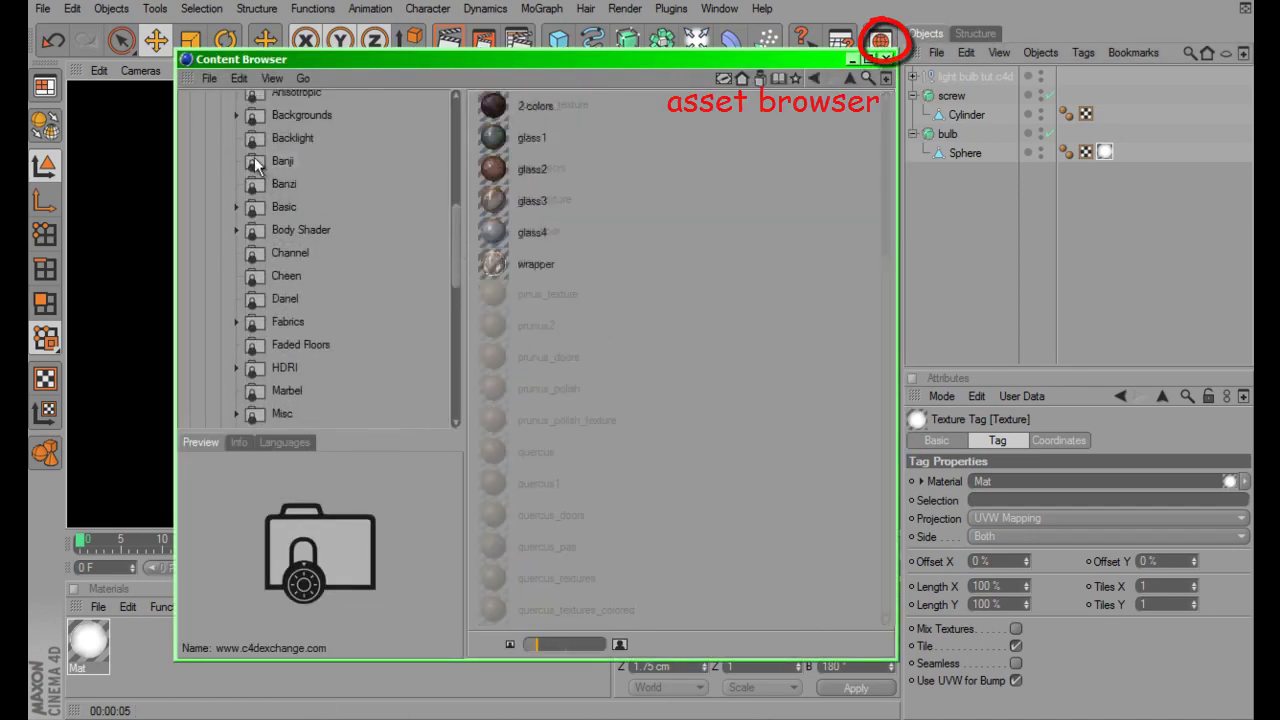
left_click(499, 201)
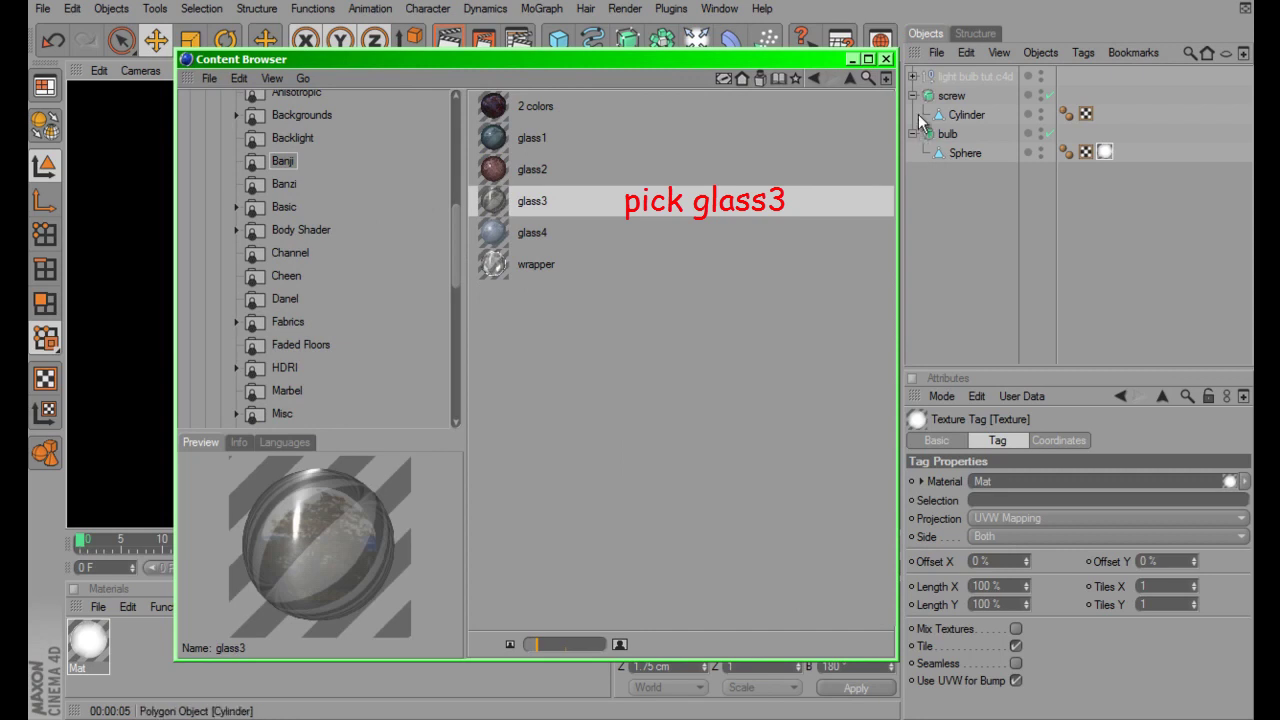
left_click(912, 76)
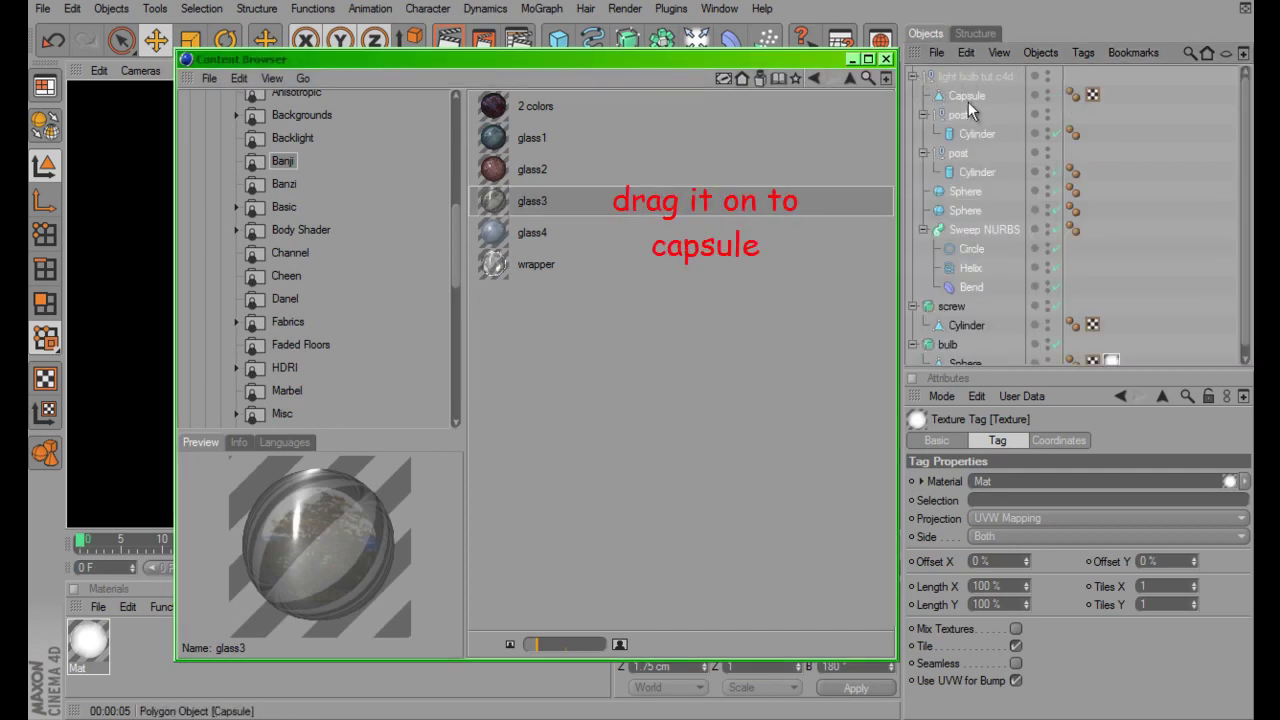
left_click(966, 98)
left_click_drag(499, 205, 966, 98)
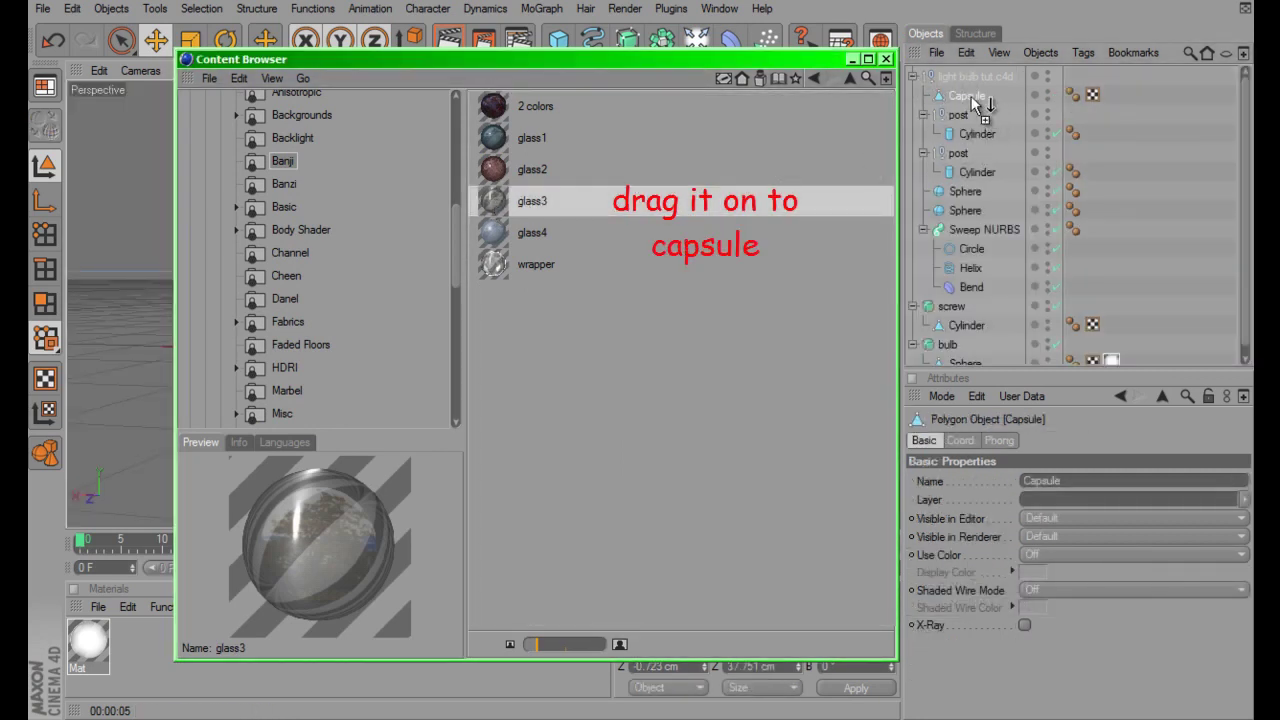
left_click(886, 60)
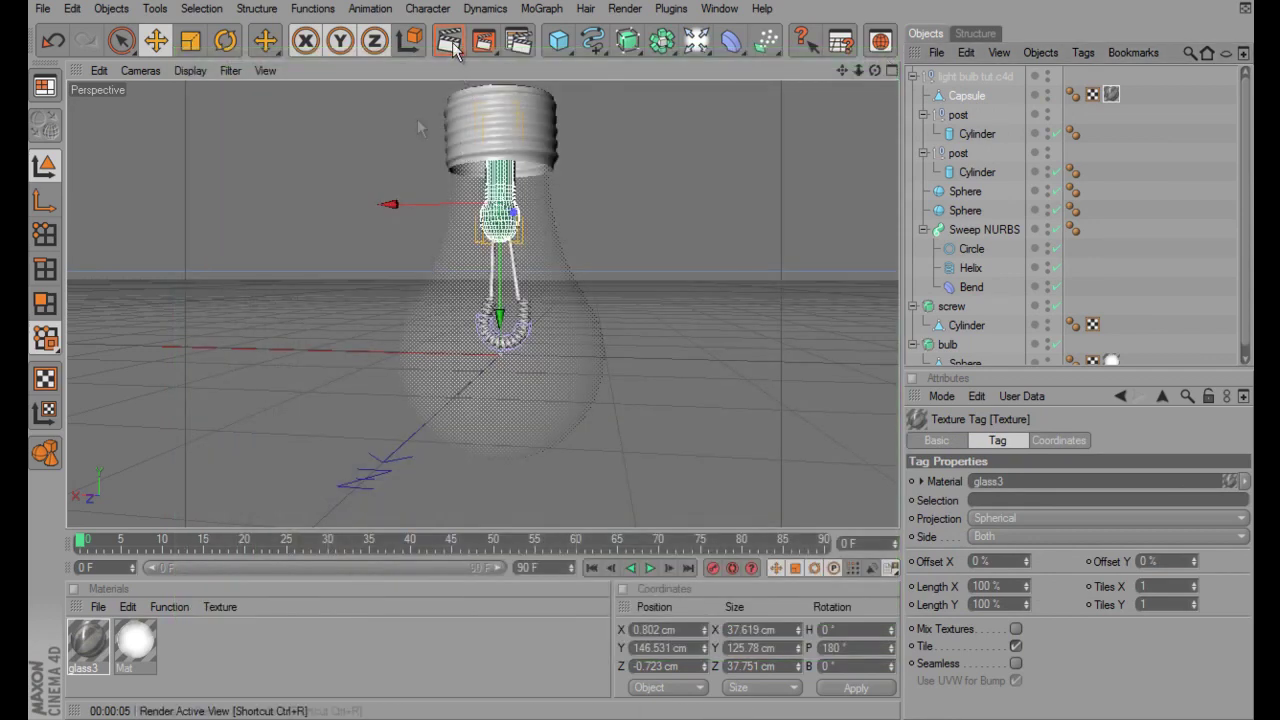
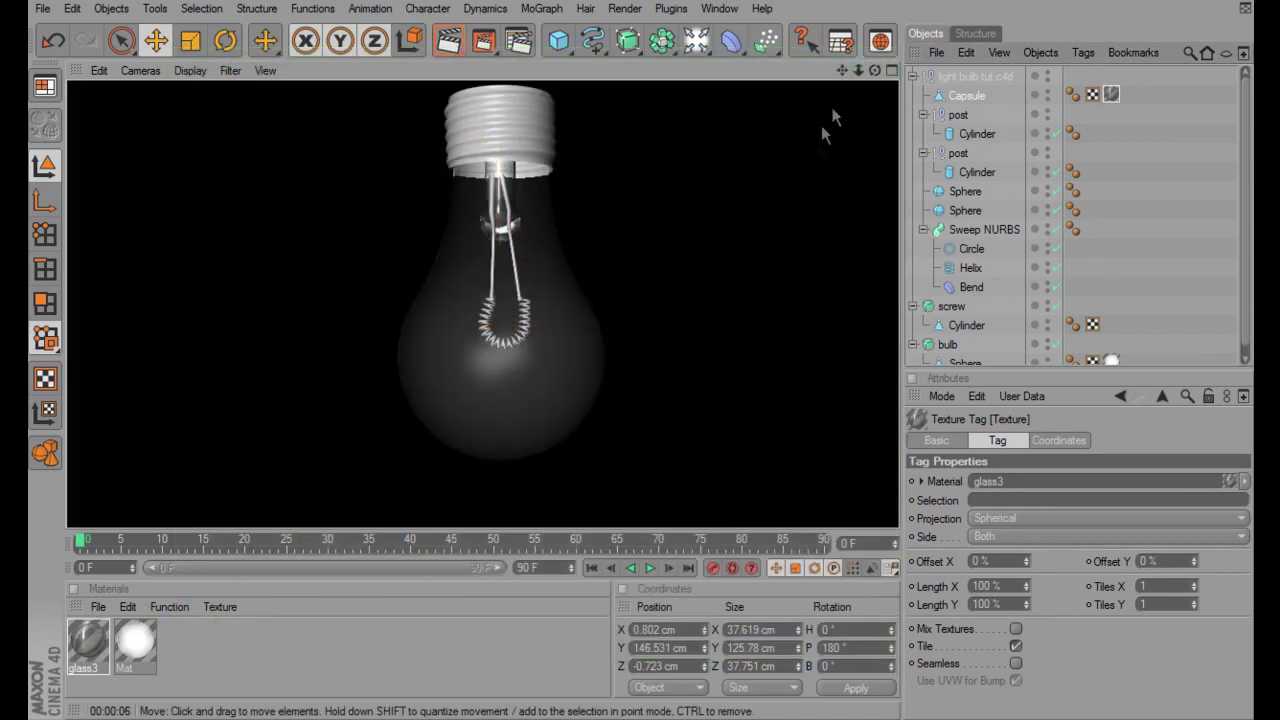
Apply the metal005 material from the Content Browser to the second post's Cylinder
left_click(840, 40)
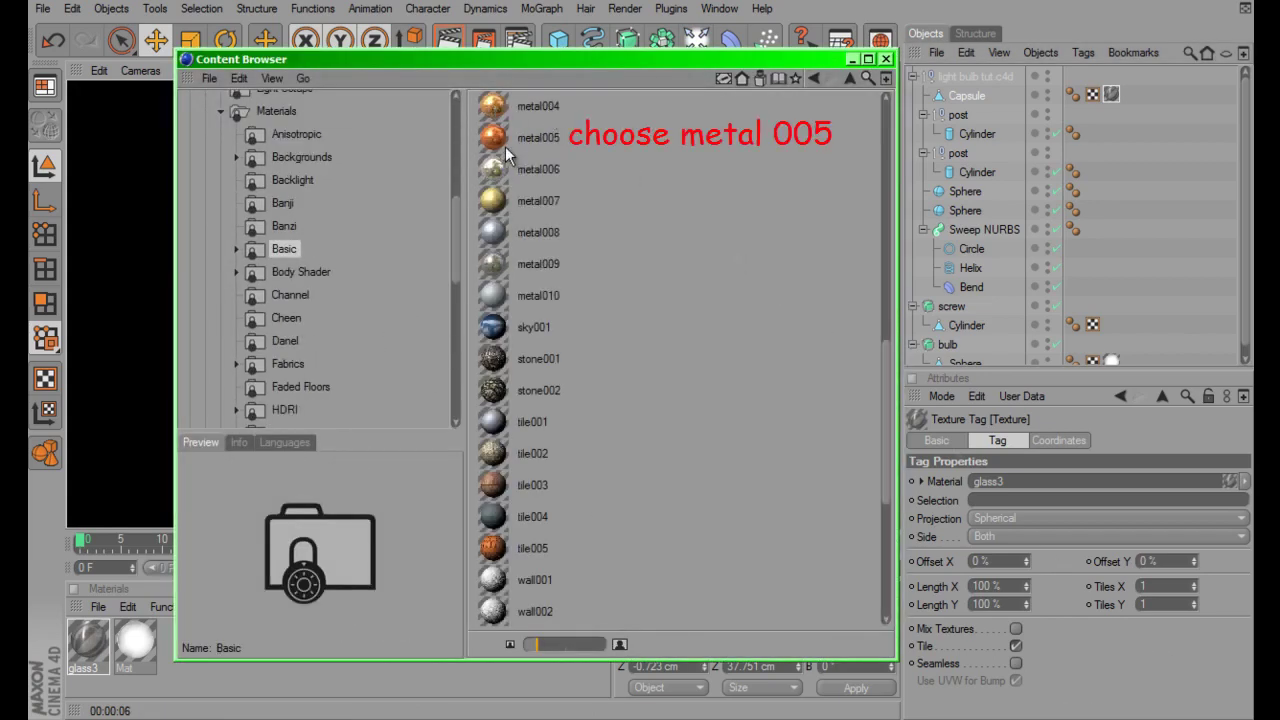
mouse_move(498, 142)
left_mouse_down()
mouse_move(990, 143)
mouse_move(980, 136)
left_mouse_up()
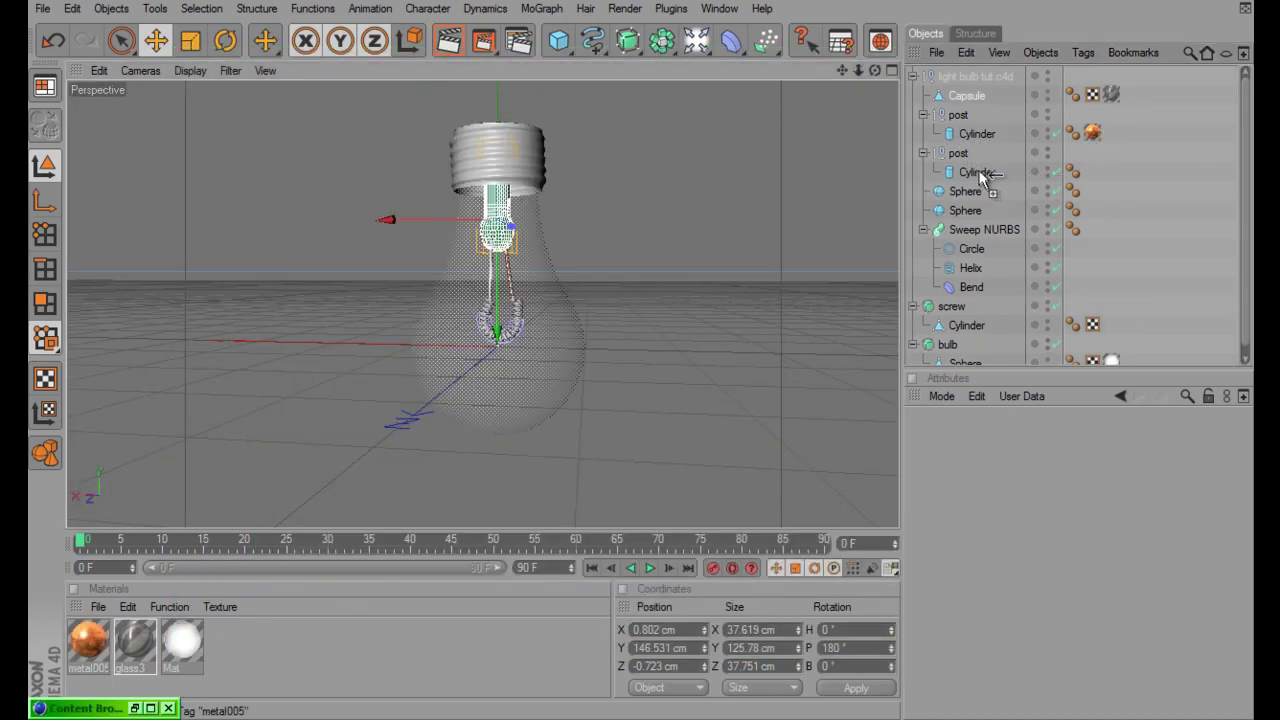
left_click_drag(998, 180, 978, 169)
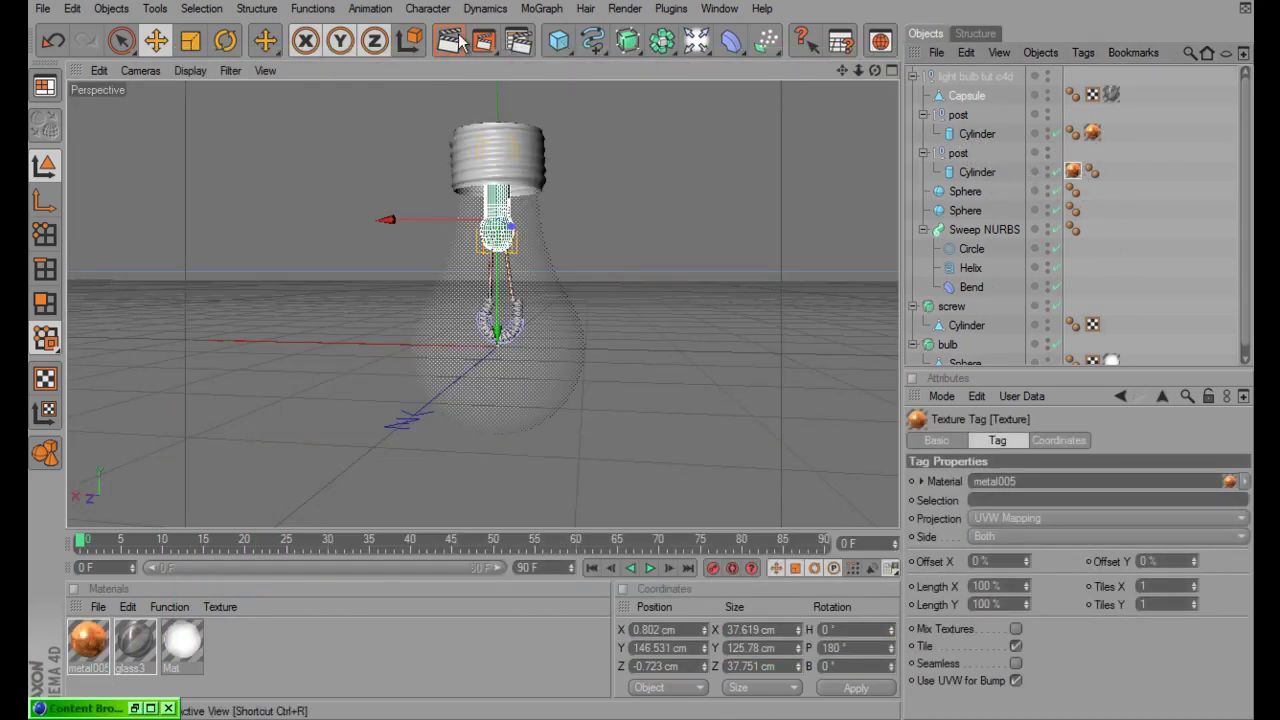
Render the view to check the copper posts, then reopen the material library
key("alt+r")
key("ctrl+r")
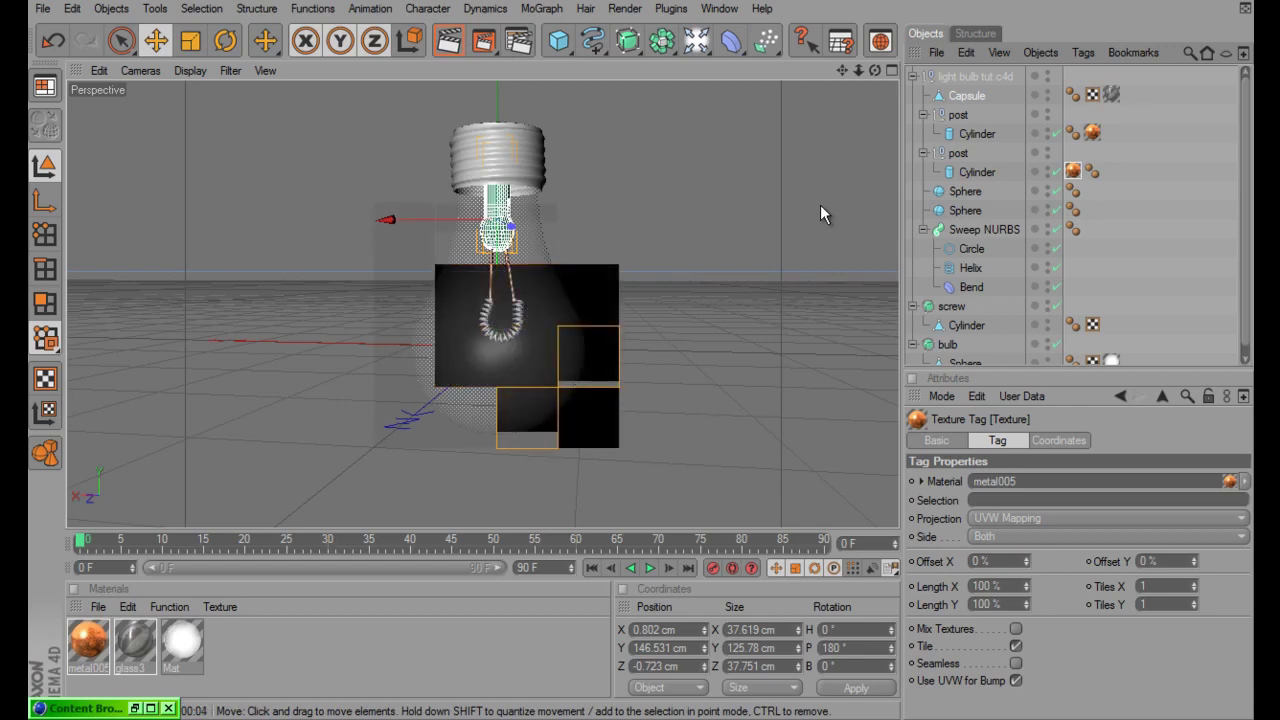
scroll(769, 279, "up", 4)
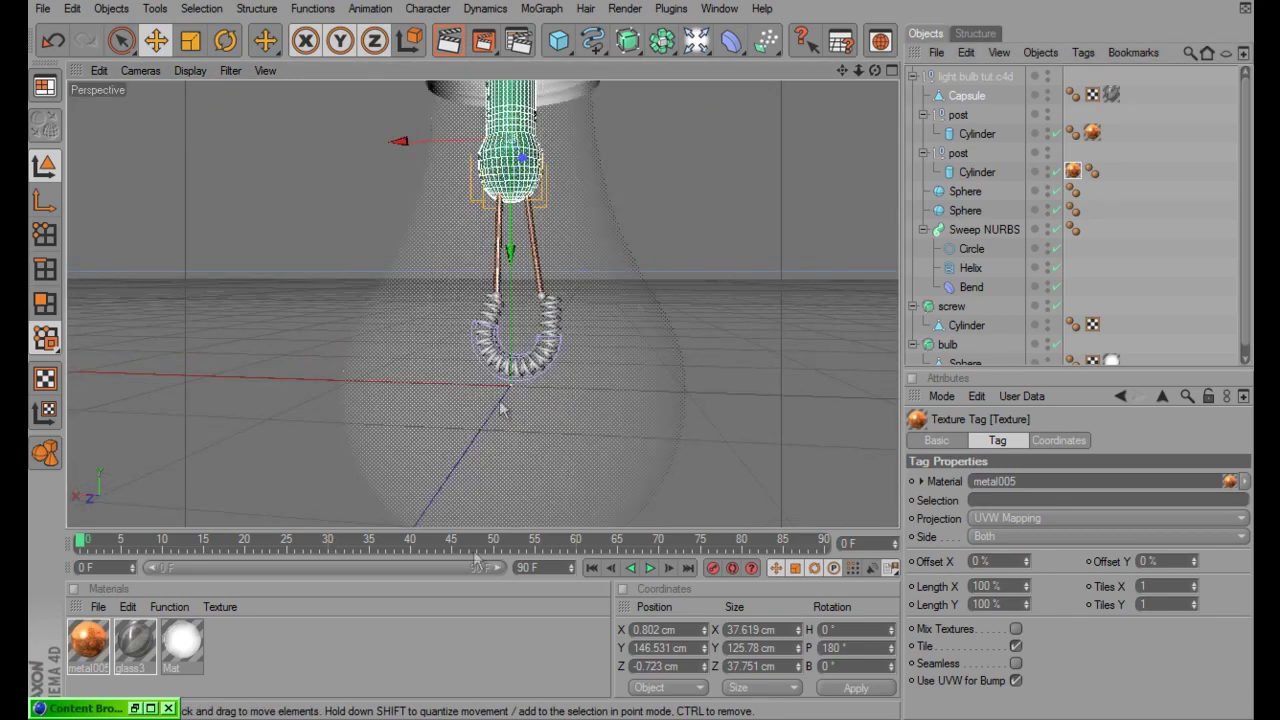
left_click(135, 708)
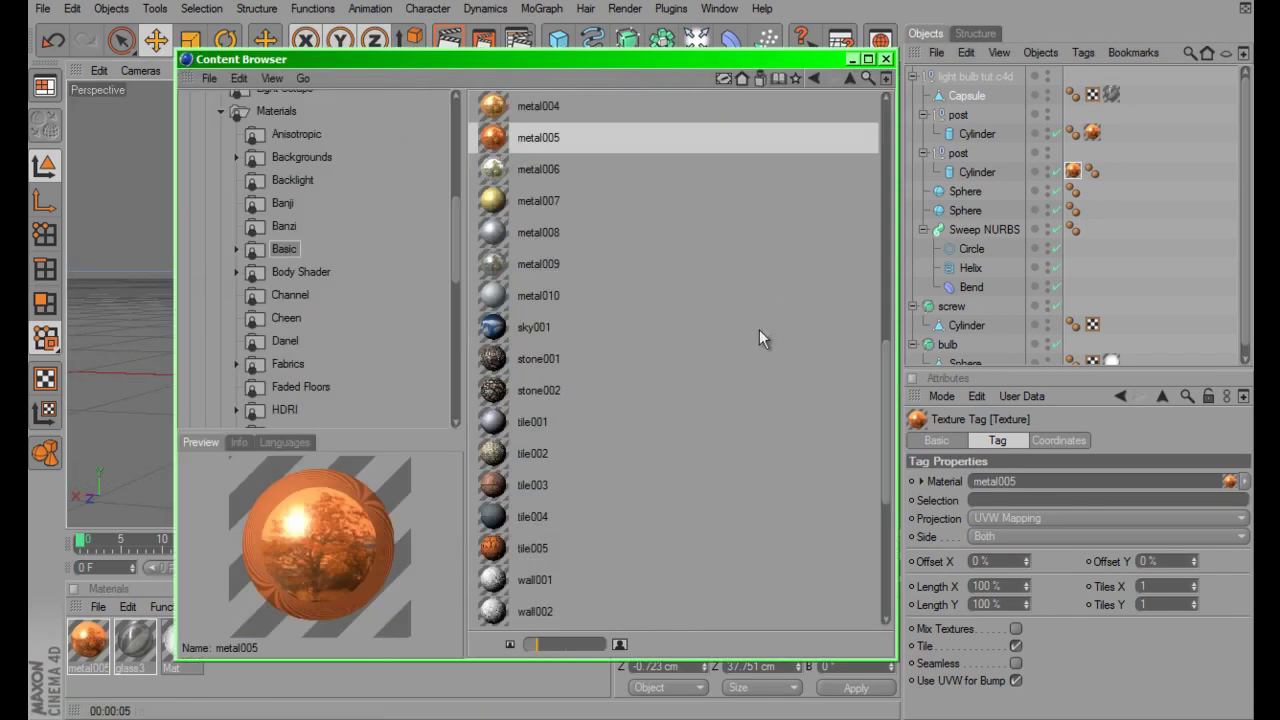
Apply the silver metal008 preset to the Sweep NURBS filament and render to check it
left_click(537, 229)
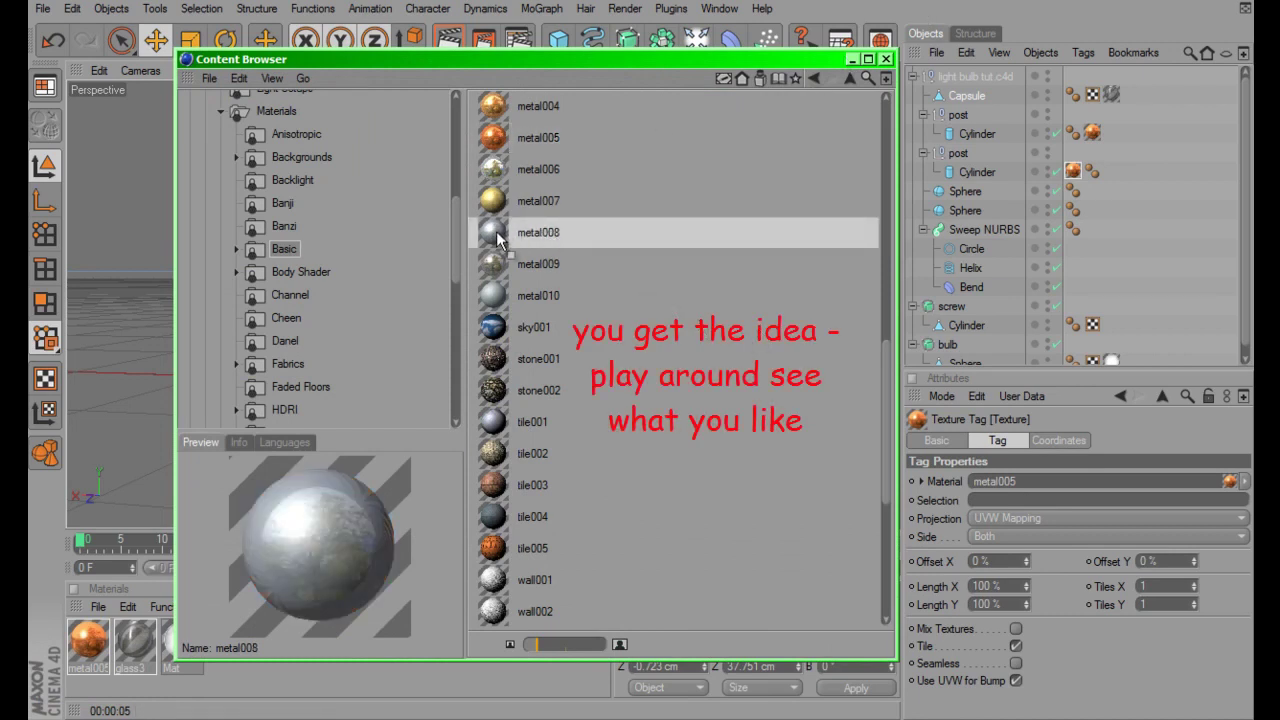
left_click_drag(500, 240, 1002, 230)
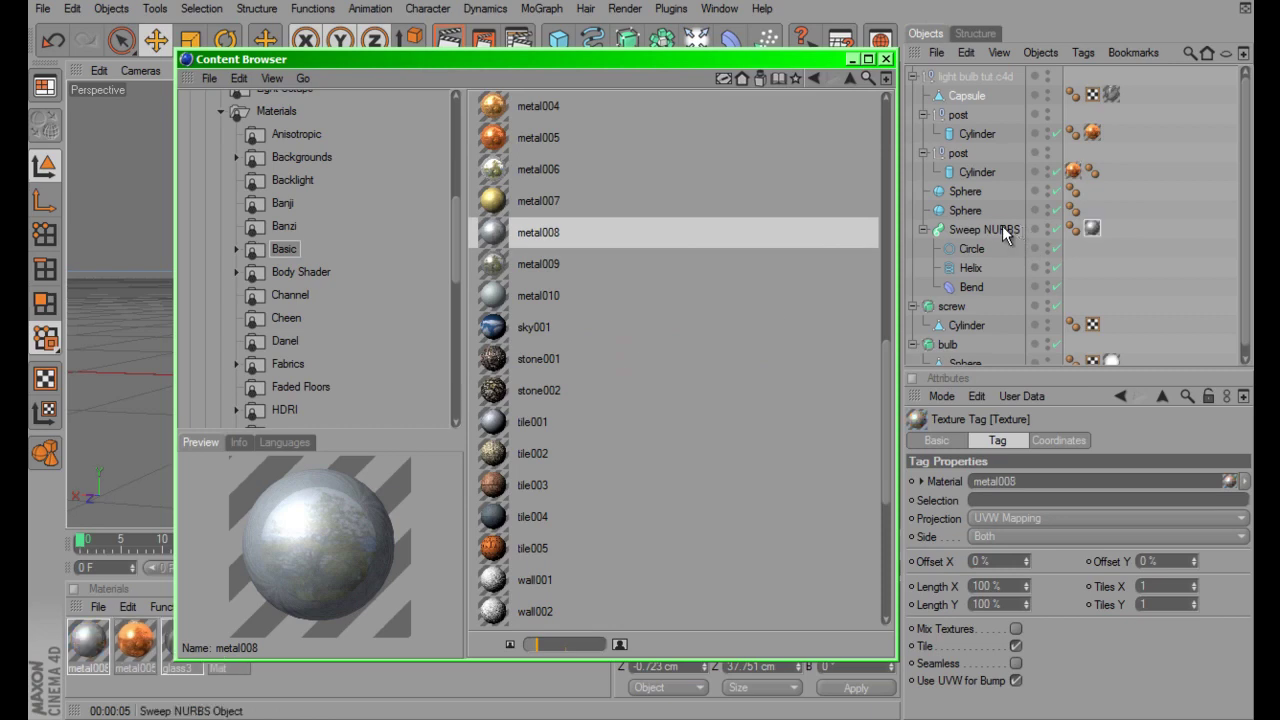
left_click(855, 60)
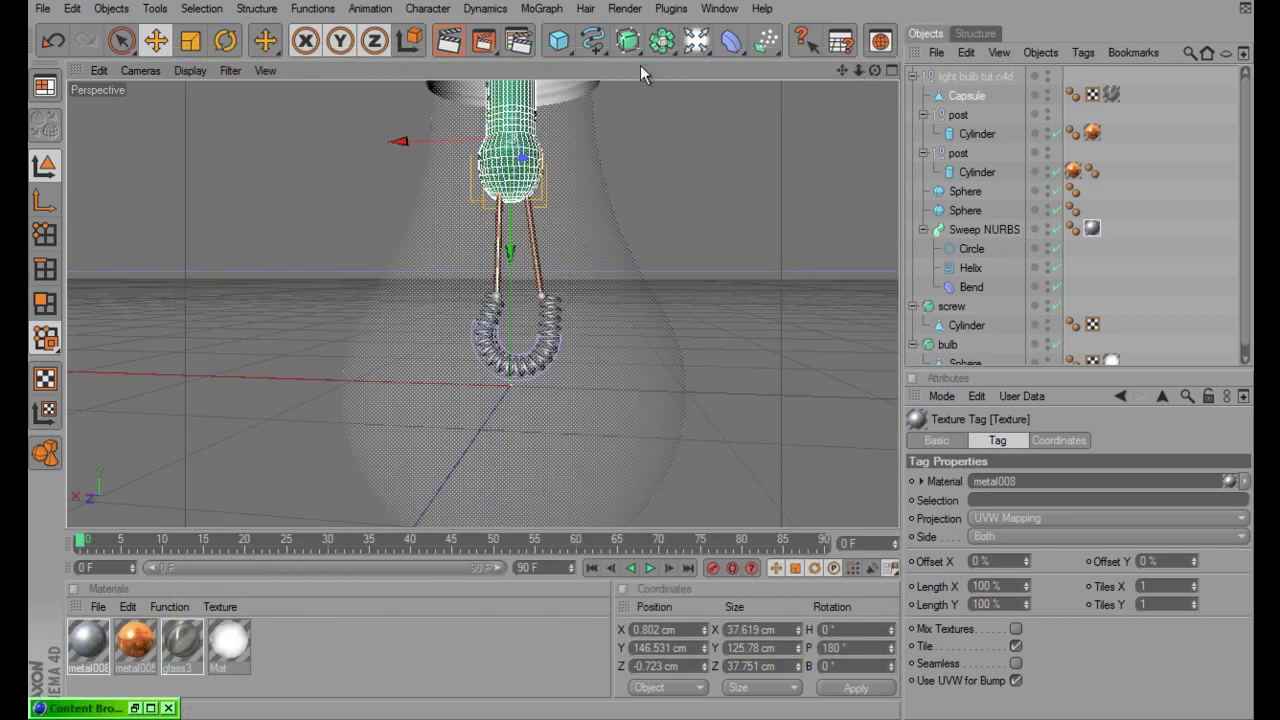
left_click(452, 44)
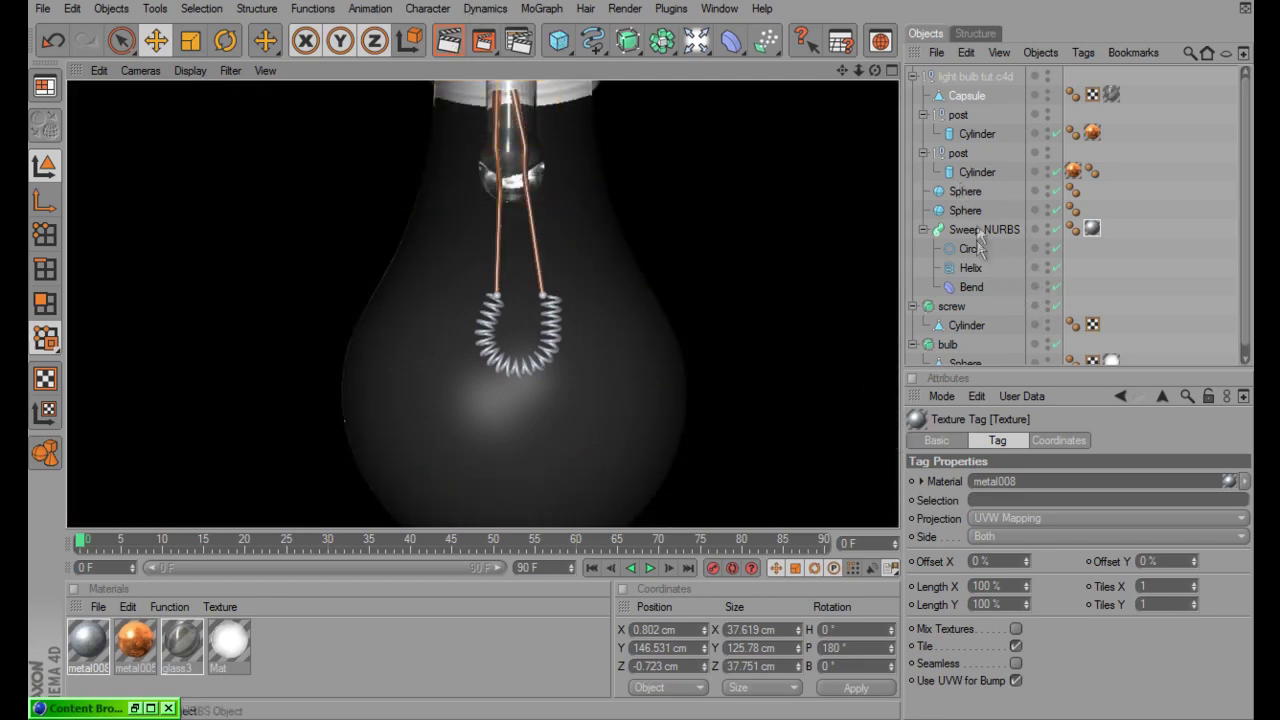
Apply the gold metal007 preset to the second Sphere and verify it in a render
left_click(971, 191)
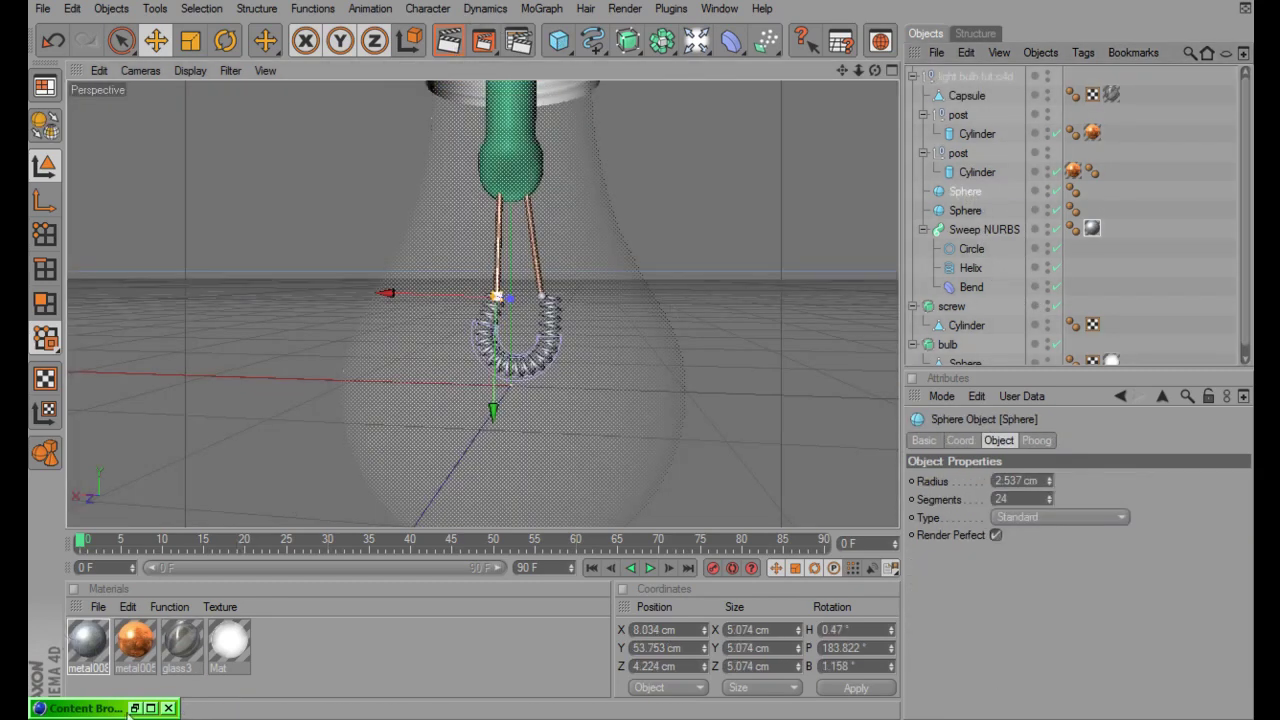
left_click(128, 712)
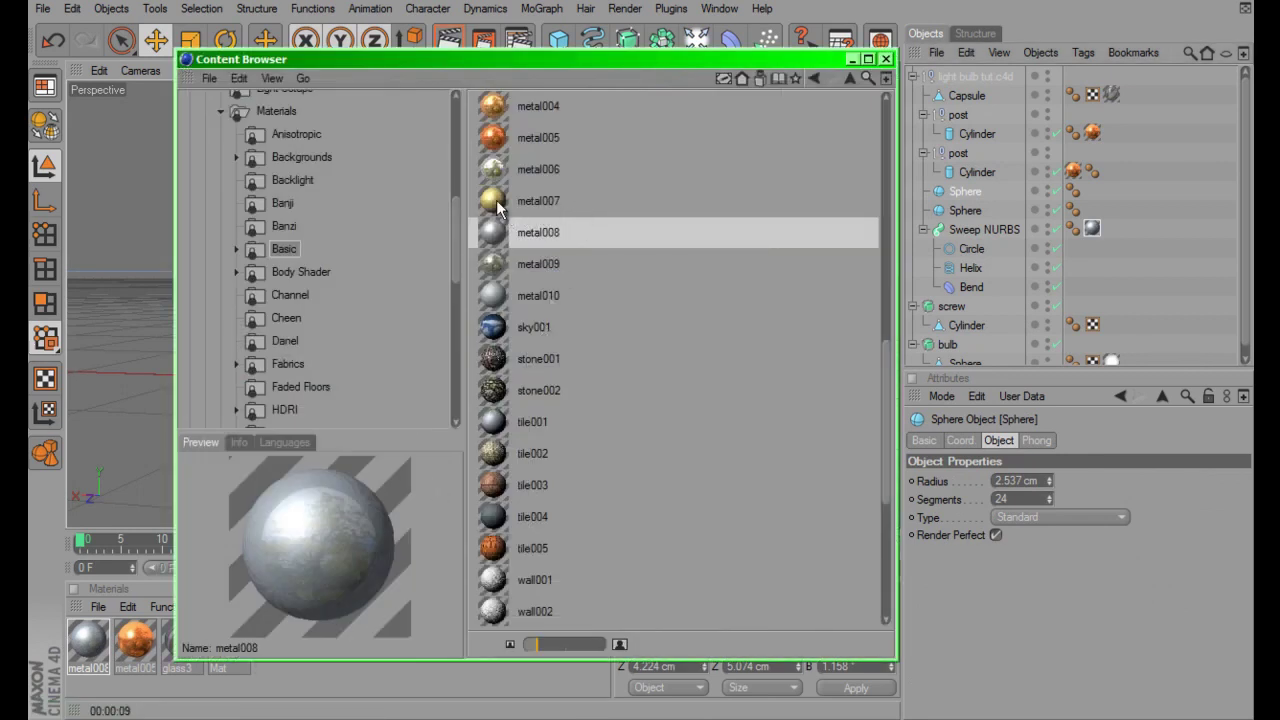
left_click(497, 207)
mouse_move(497, 207)
left_mouse_down()
mouse_move(943, 177)
mouse_move(1092, 197)
mouse_move(1000, 218)
mouse_move(970, 211)
left_mouse_up()
left_click(851, 58)
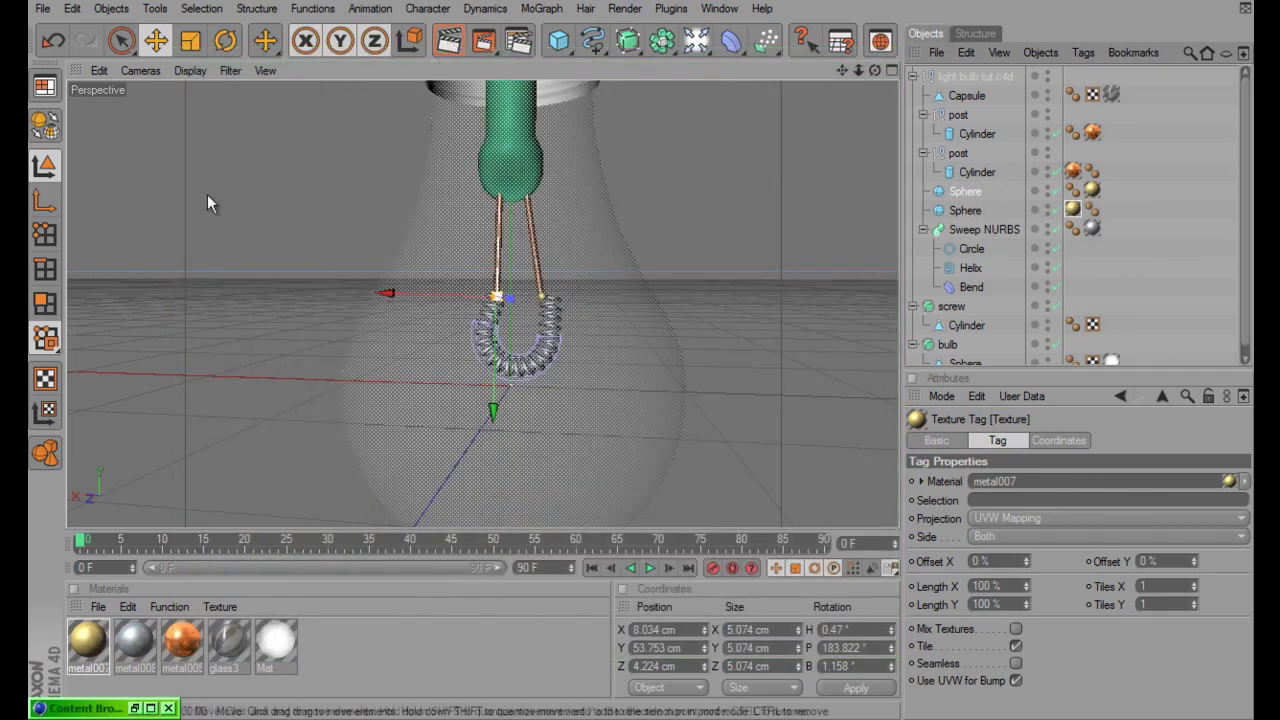
key("ctrl+r")
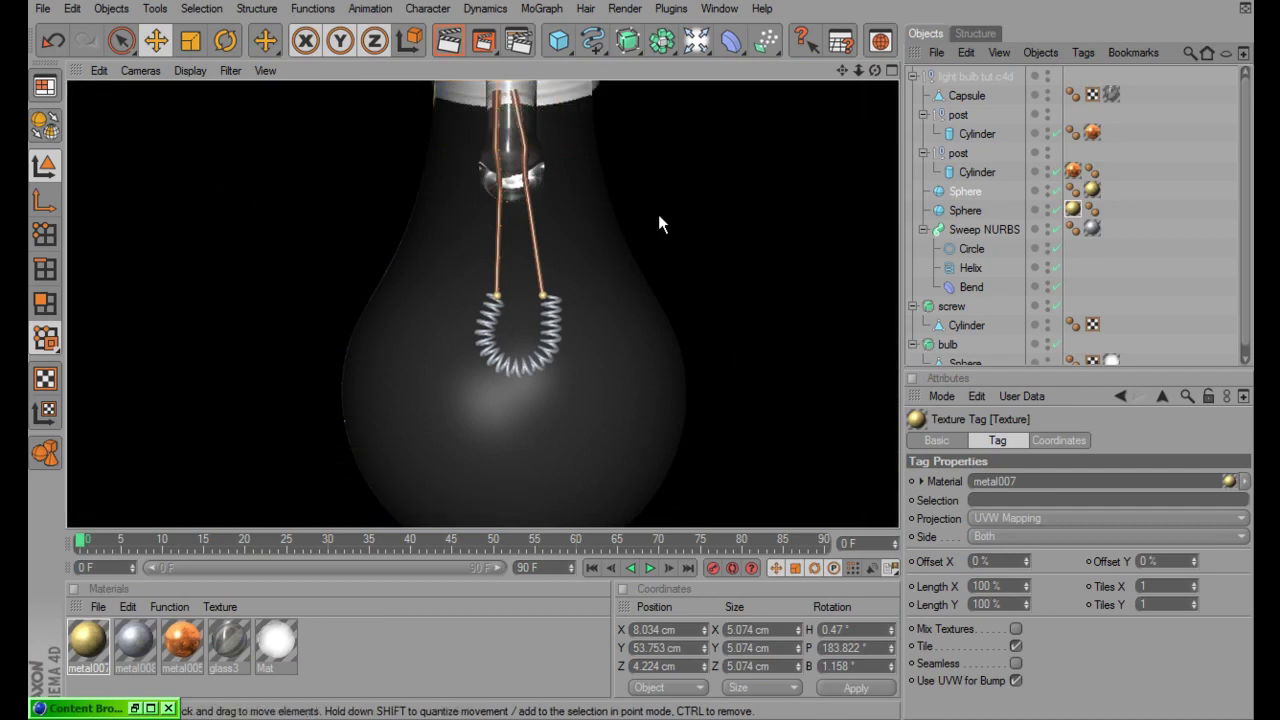
left_click(658, 224)
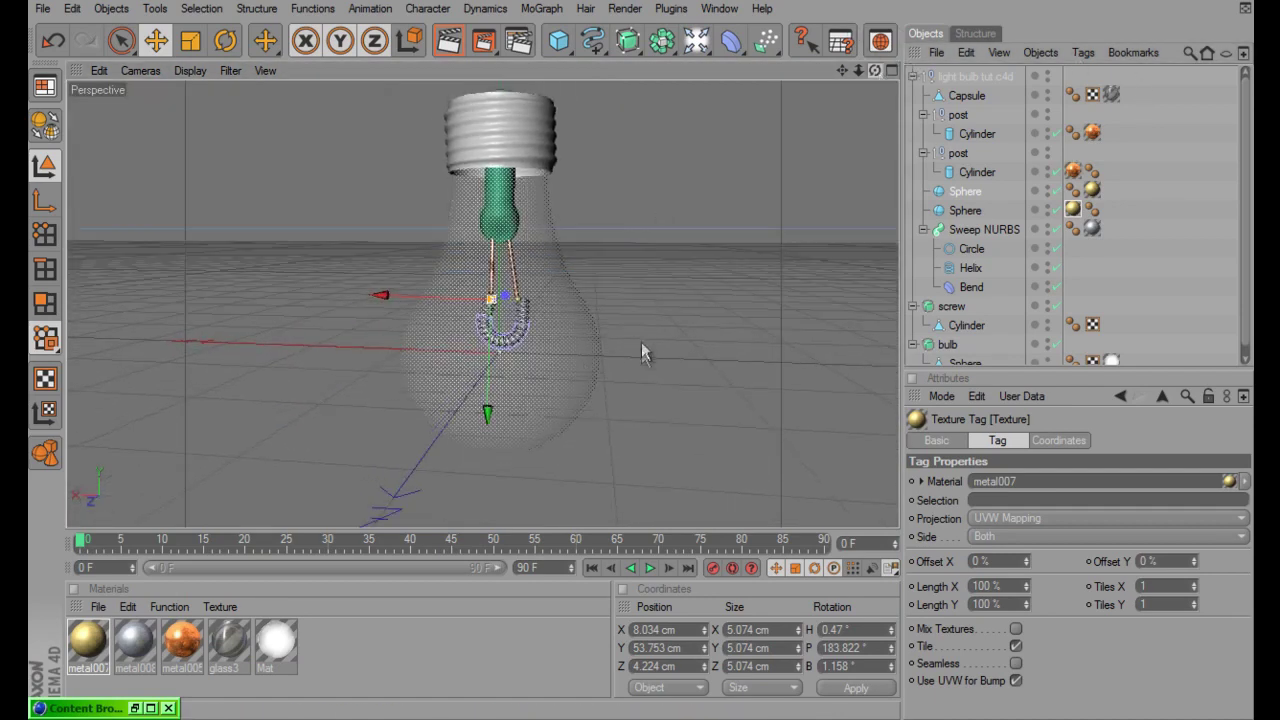
left_click_drag(878, 72, 641, 337)
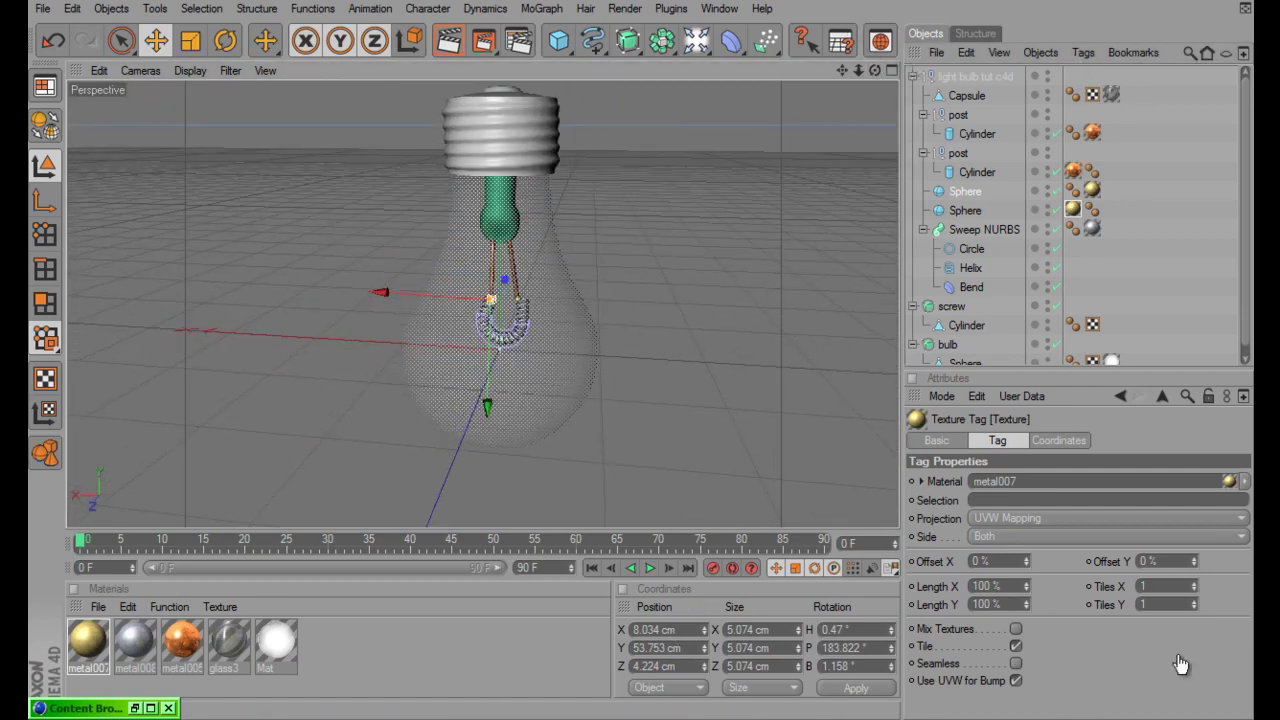
Hide the bulb glass and filament, then select the screw group's Cylinder
left_click_drag(849, 62, 638, 363)
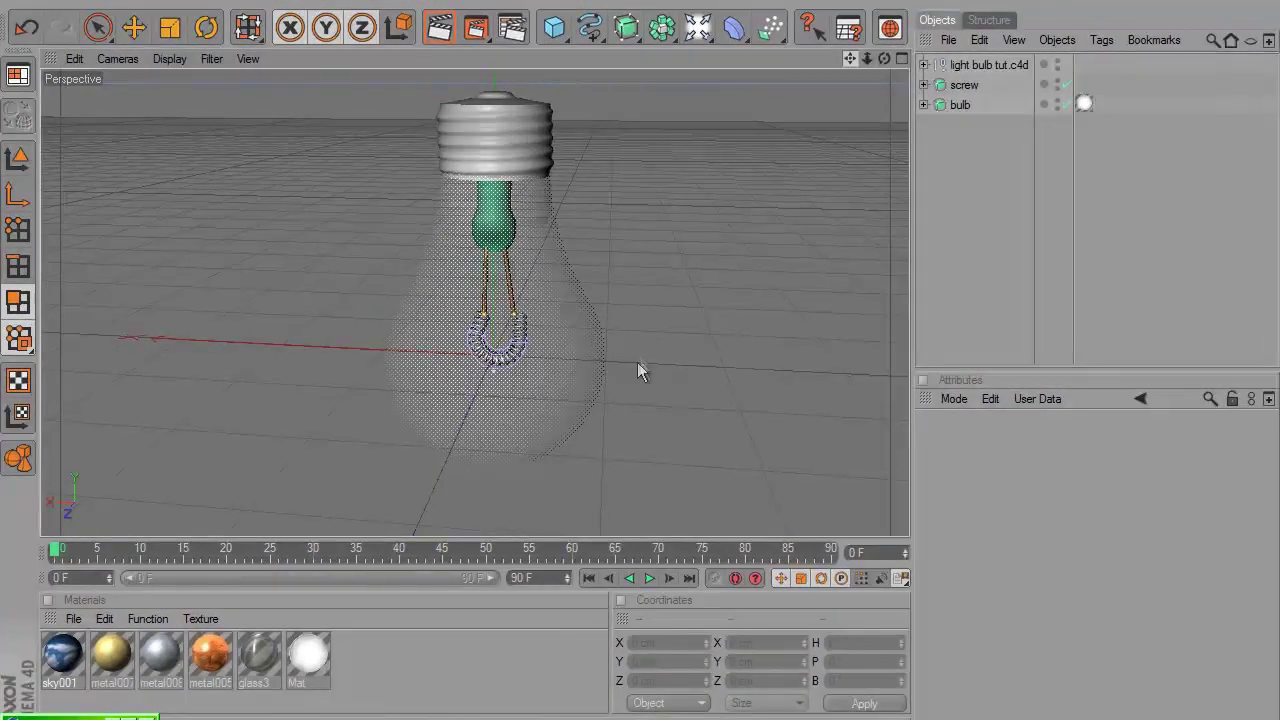
left_click_drag(1060, 57, 1059, 99)
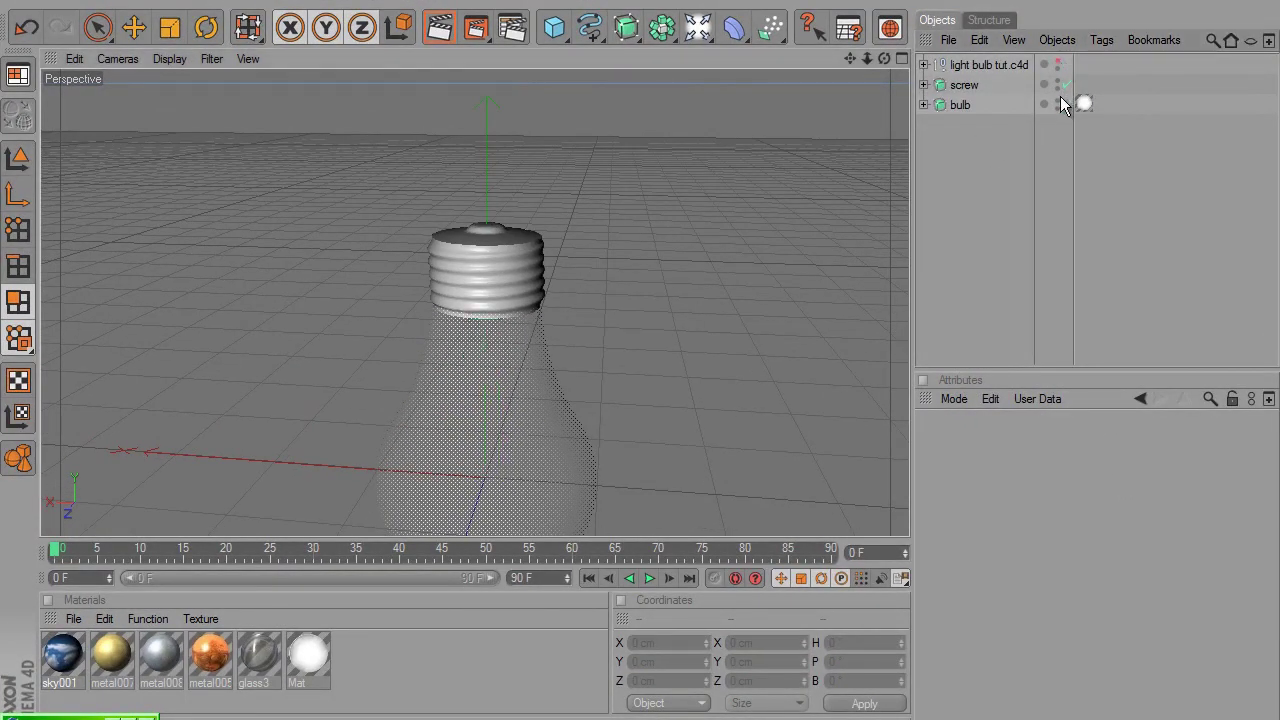
left_click(926, 85)
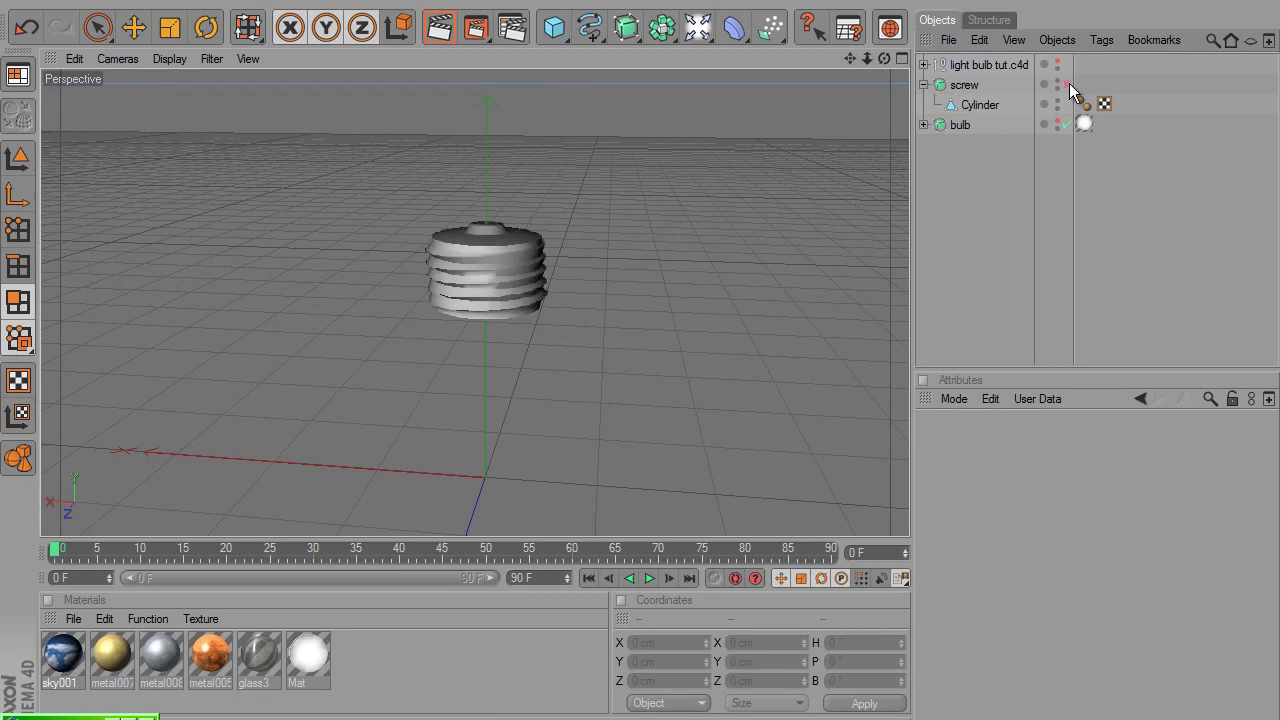
left_click(975, 104)
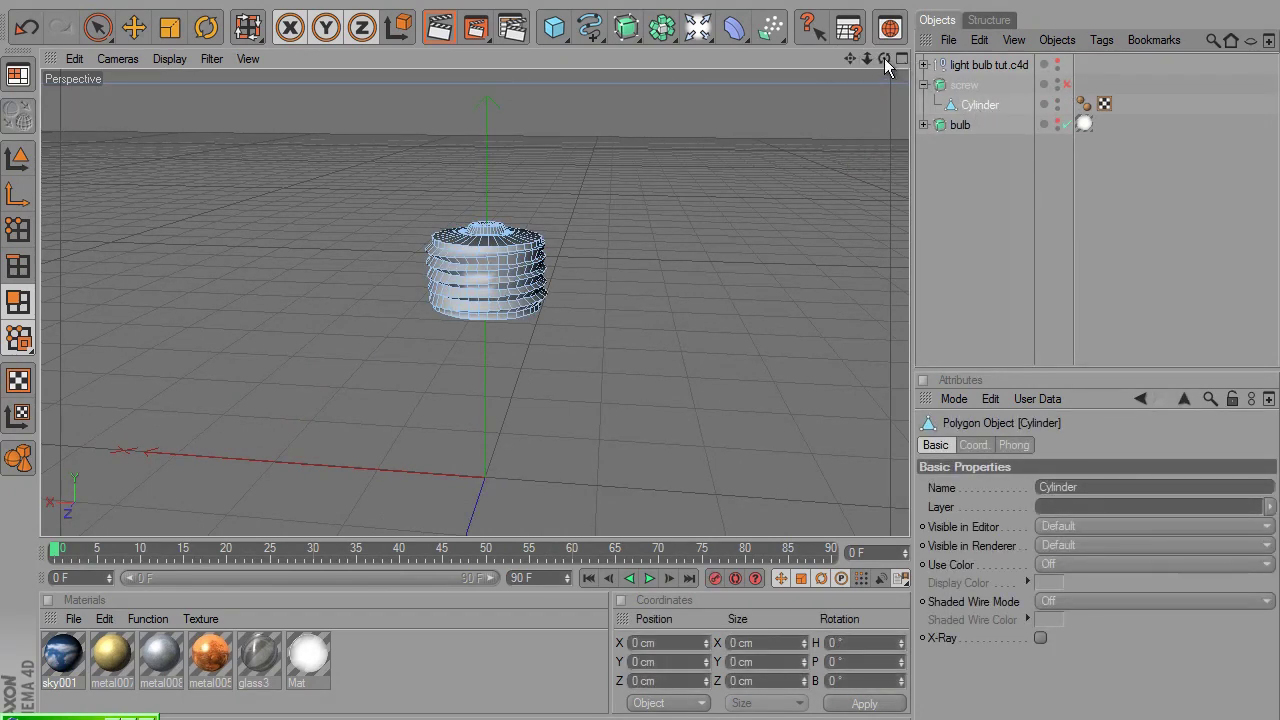
Zoom in on the top of the screw cylinder and pick the Knife tool in Loop mode
left_click_drag(884, 58, 754, 246)
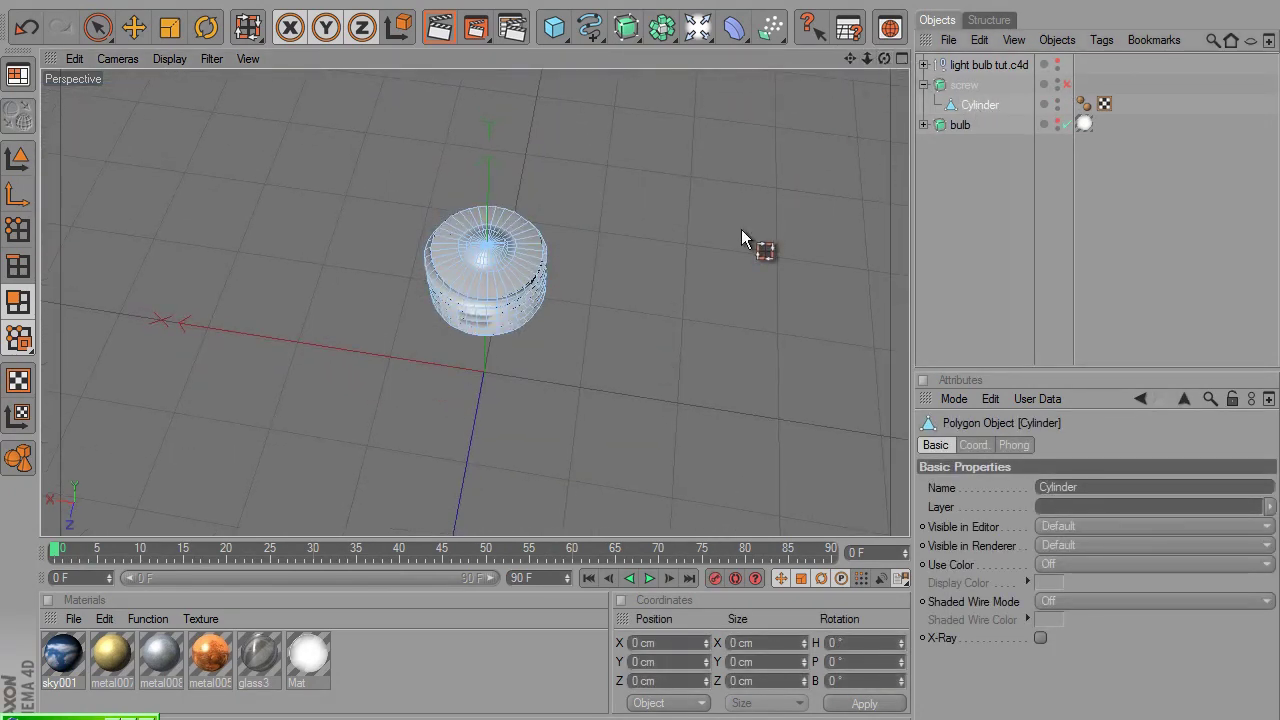
scroll(745, 238, "up", 5)
scroll(740, 238, "up", 3)
left_click_drag(852, 58, 102, 242)
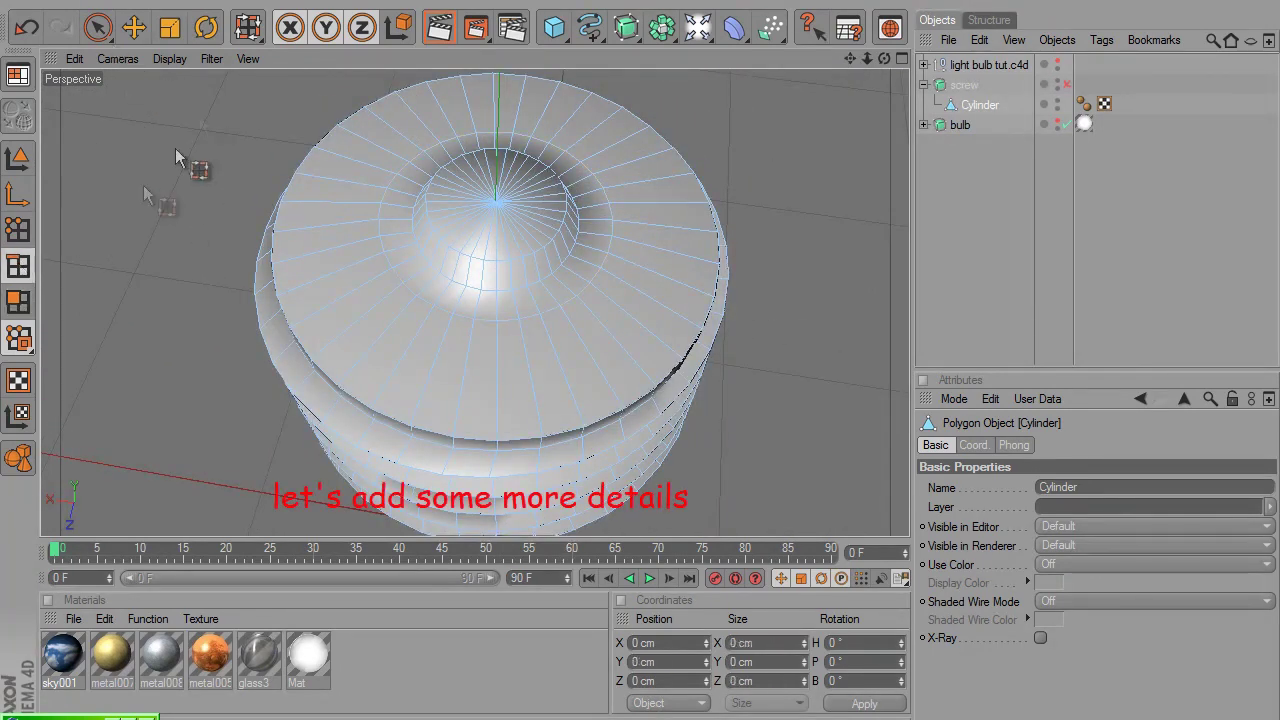
left_click(240, 14)
left_click(294, 247)
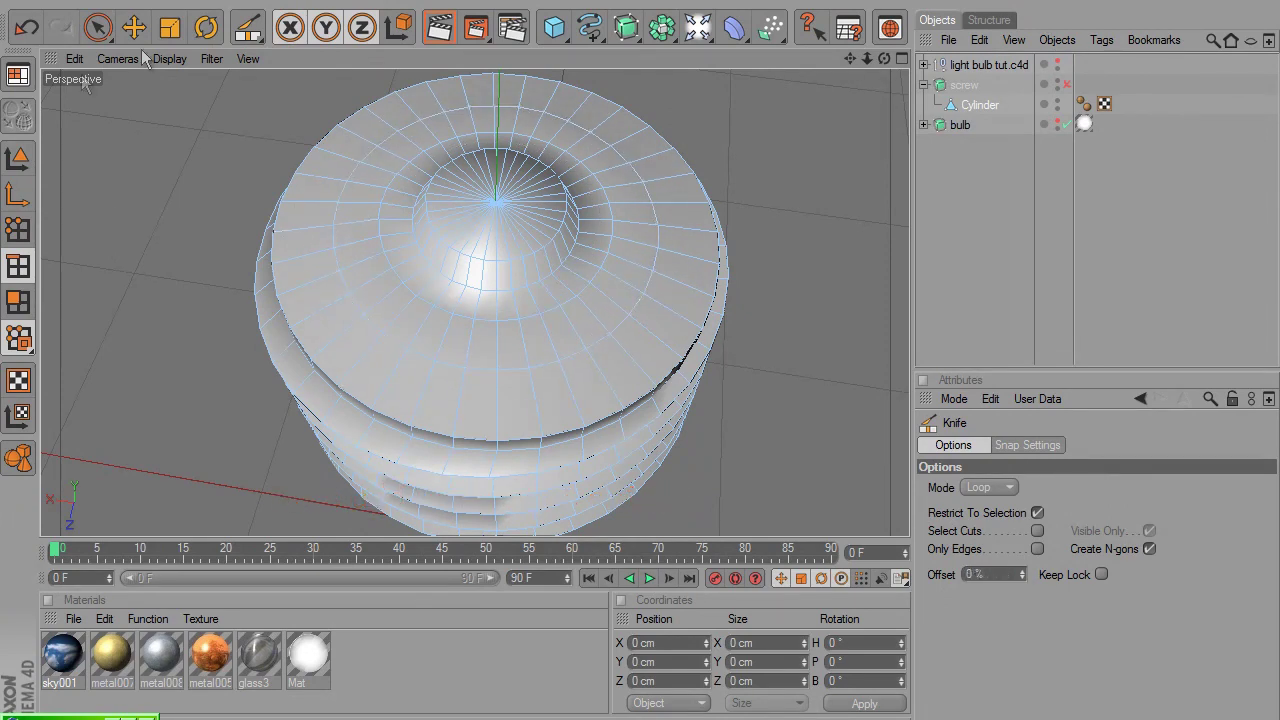
Loop-select the screw's top edge loop and raise it upward
left_click(249, 34)
left_click(282, 84)
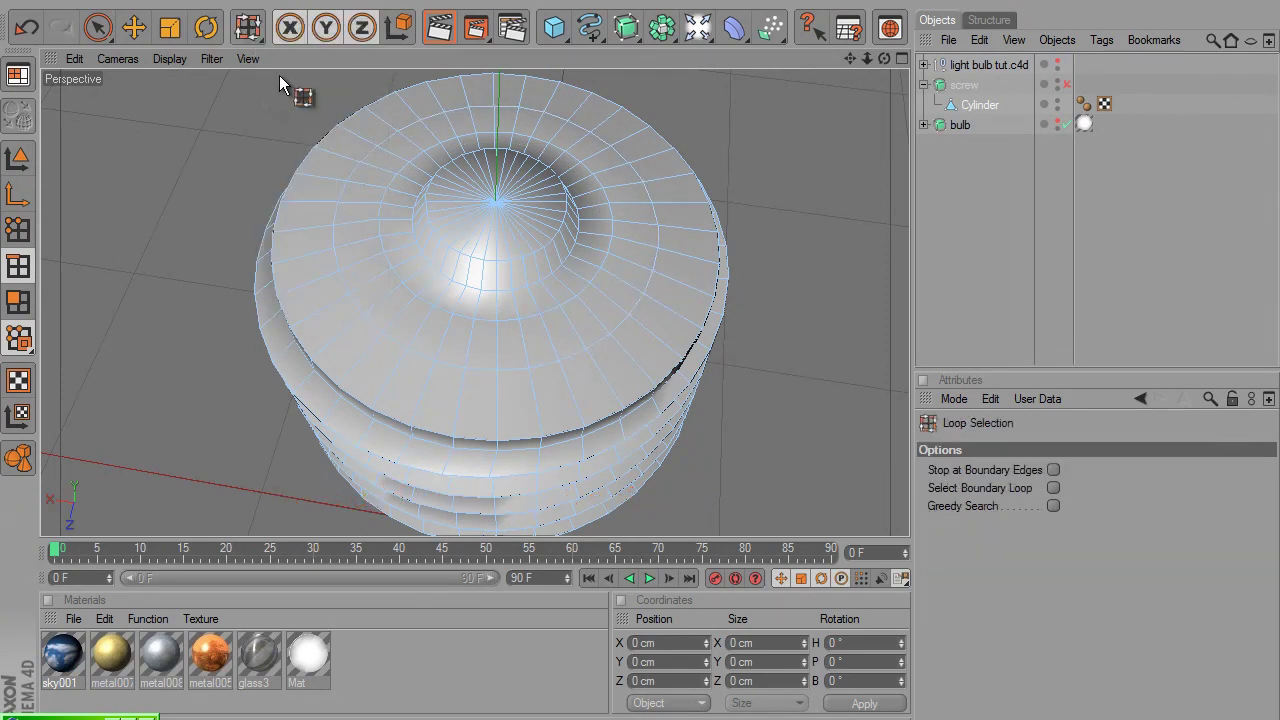
left_click(381, 238)
left_click_drag(882, 55, 882, 58)
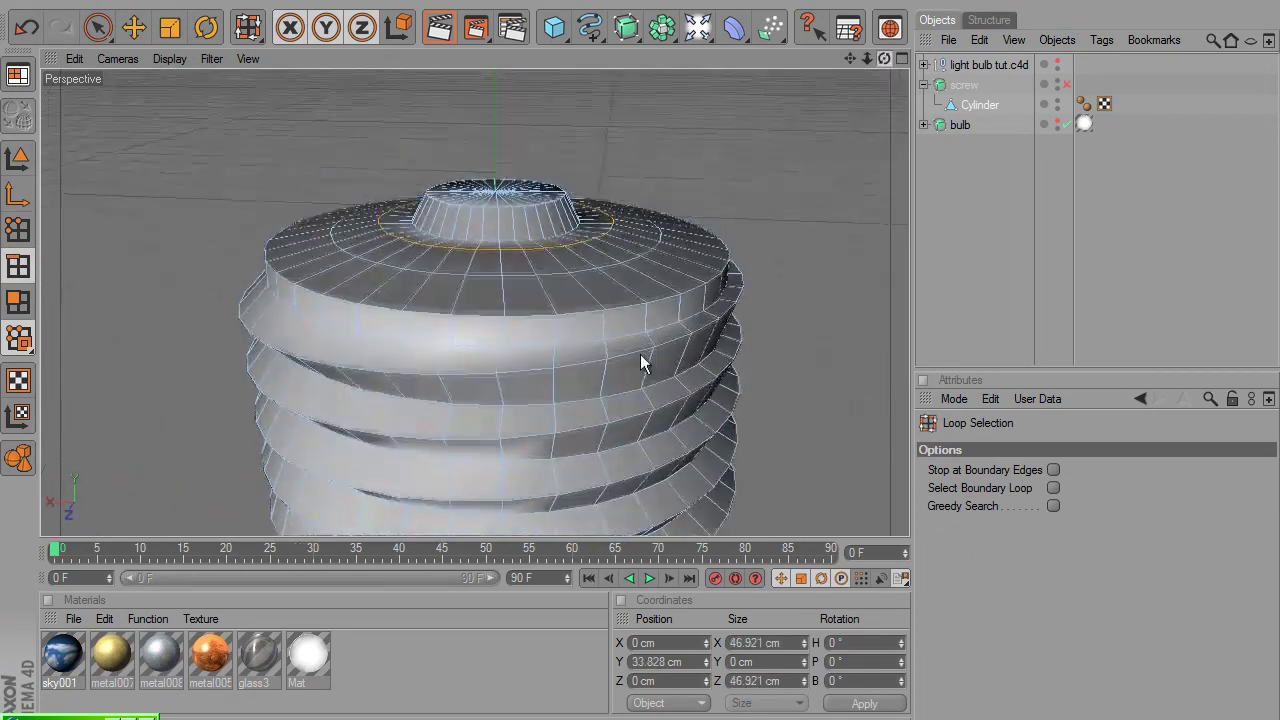
key("e")
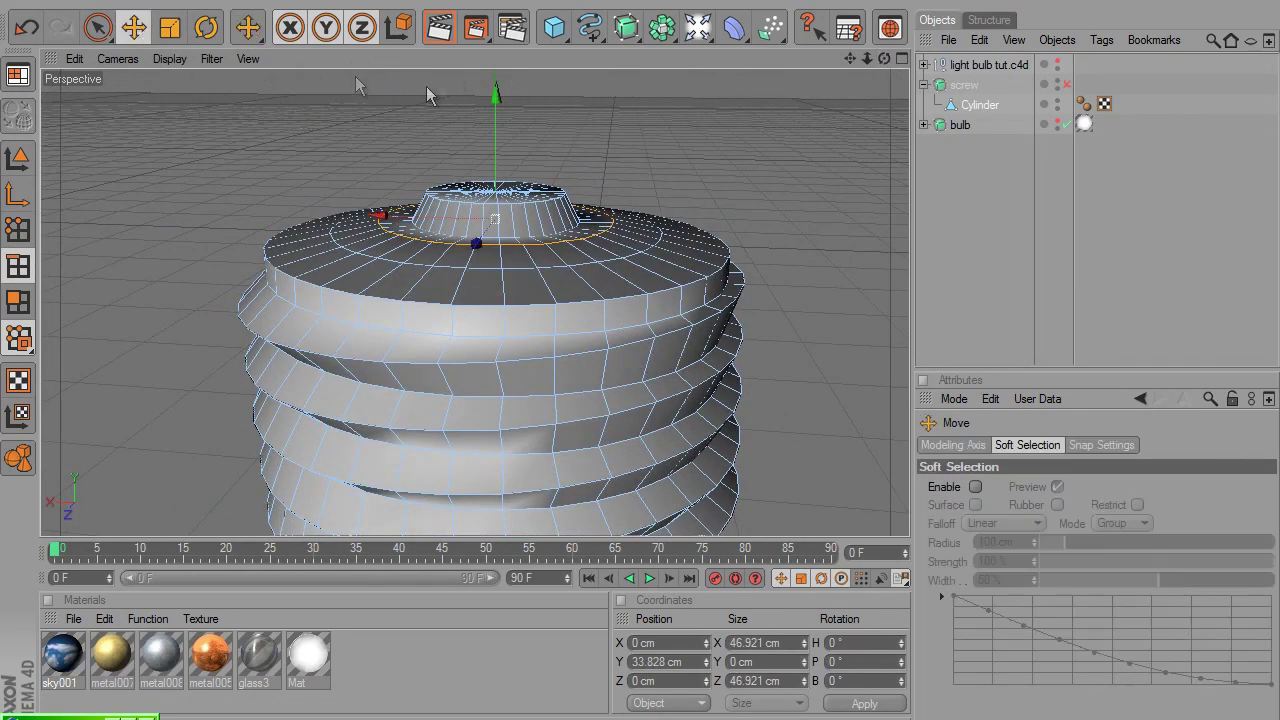
left_click_drag(495, 100, 642, 362)
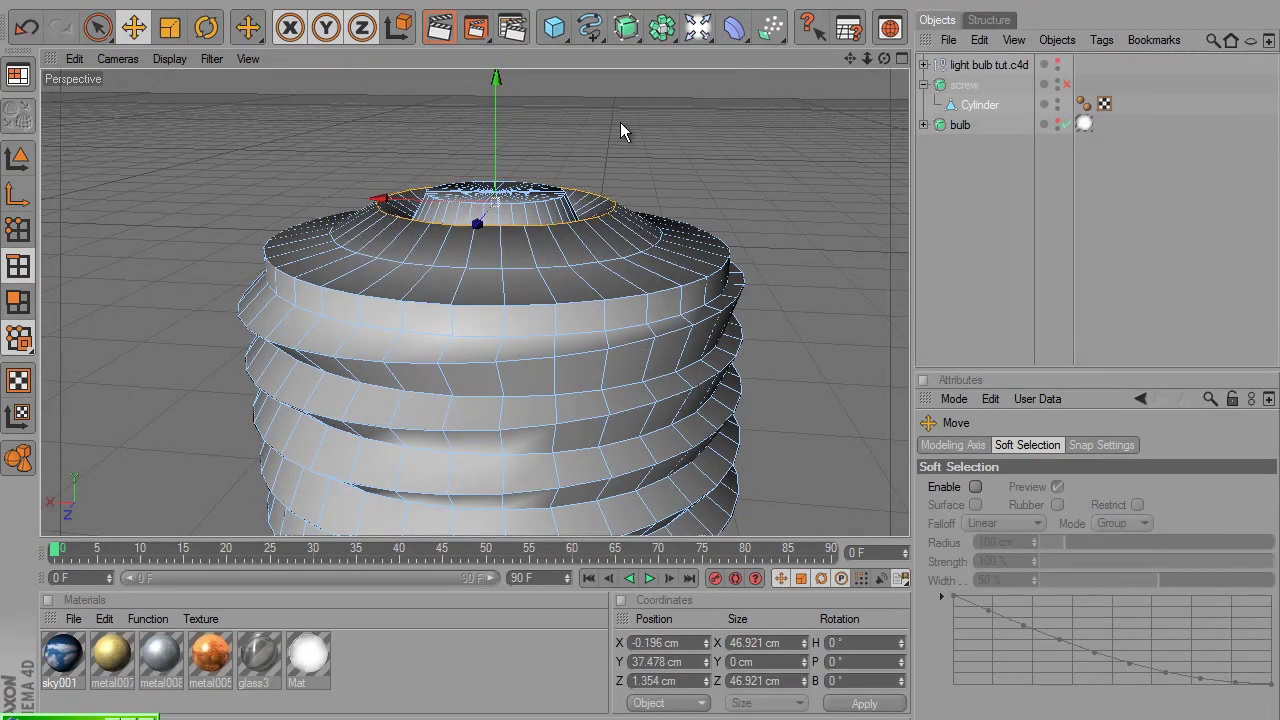
key("p")
left_click(684, 139)
left_click_drag(489, 104, 641, 360)
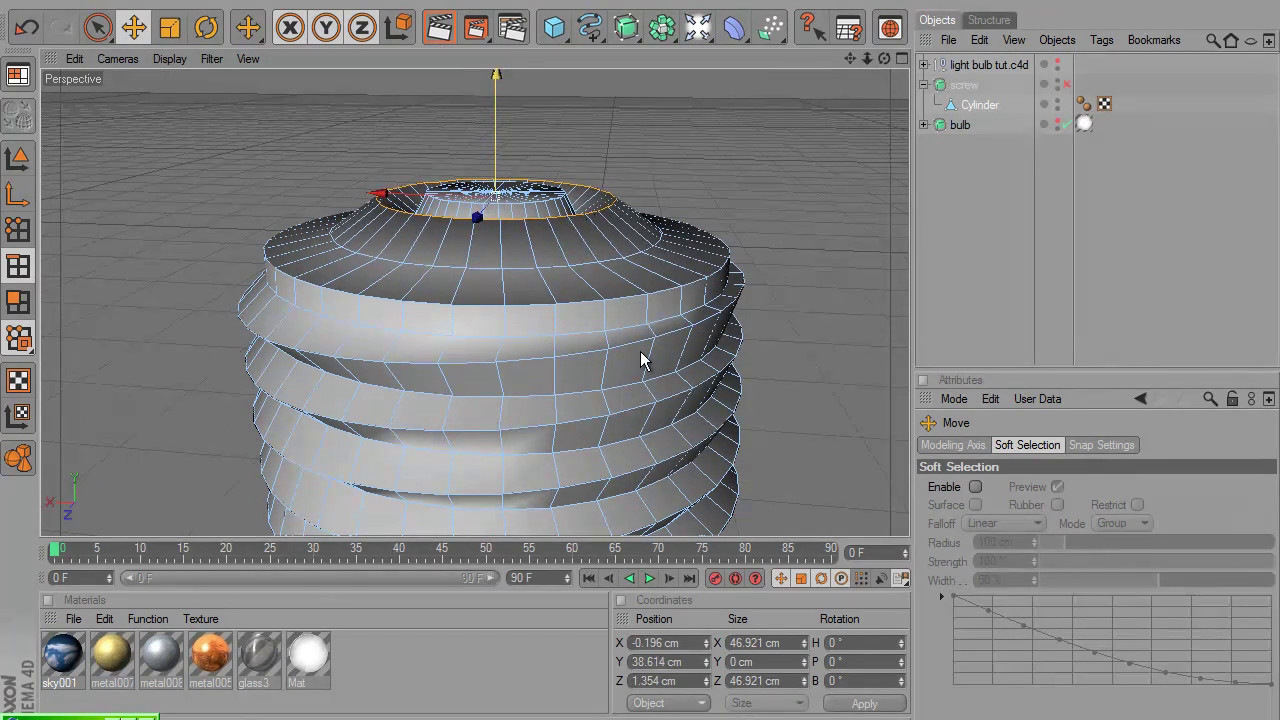
In Polygons mode, loop-select the inner top ring and lift it about 5.5 cm
left_click(25, 300)
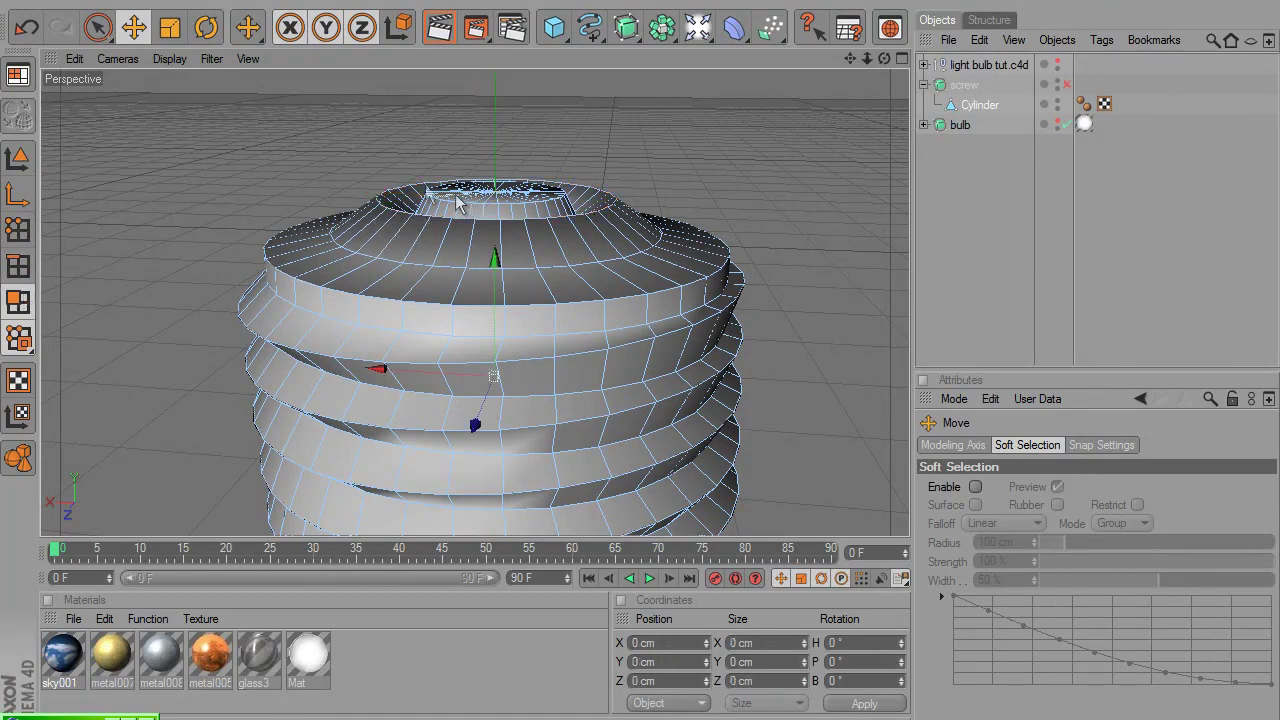
left_click_drag(248, 27, 284, 80)
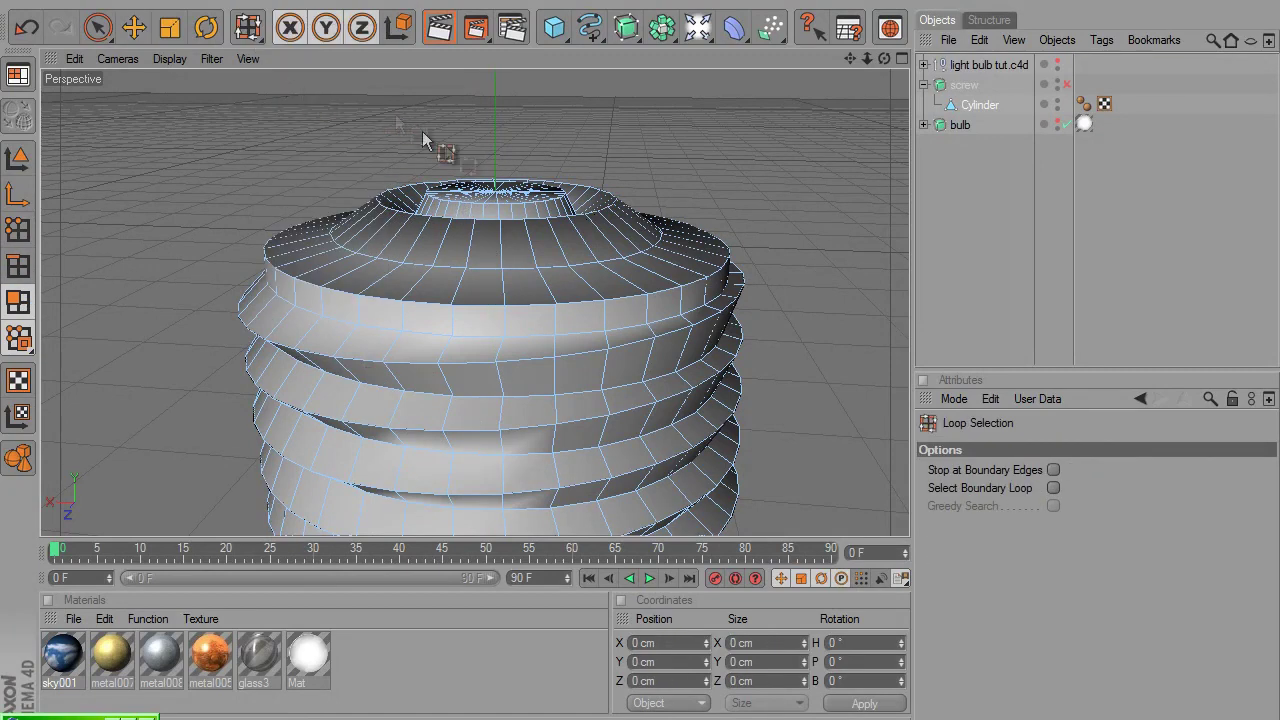
left_click(480, 206)
key("e")
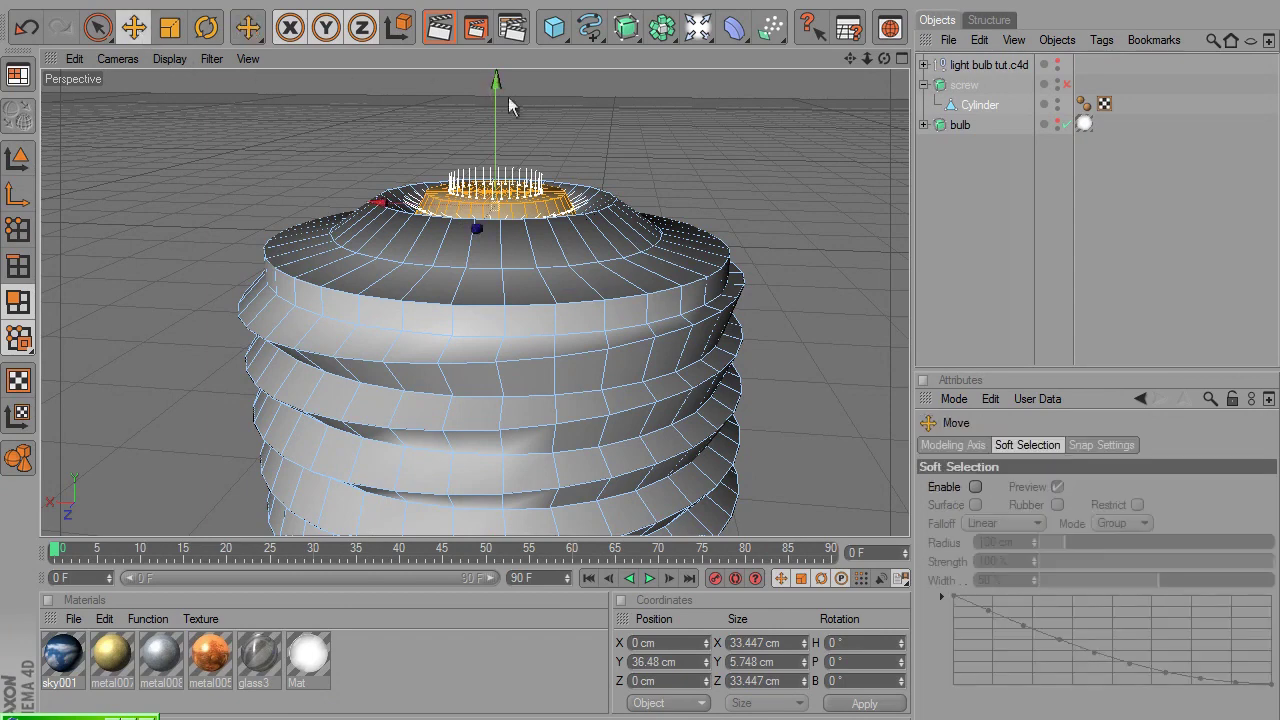
left_click_drag(640, 350, 640, 348)
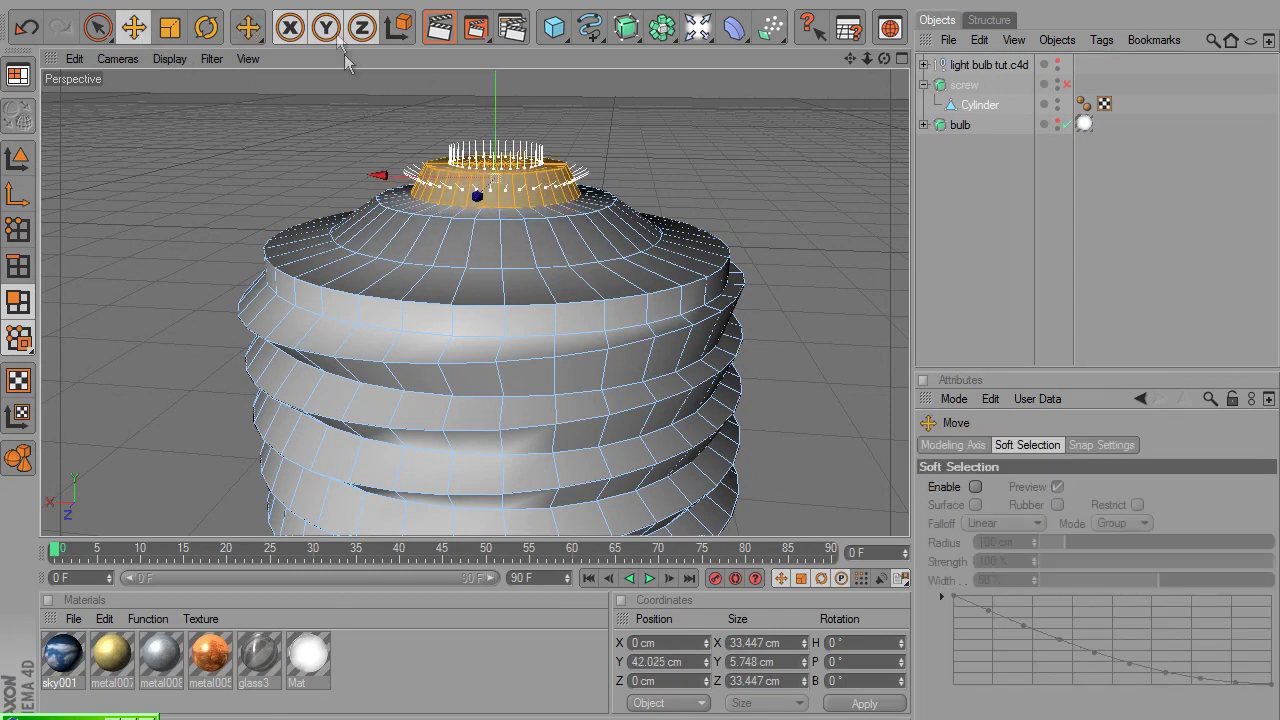
right_click(272, 350)
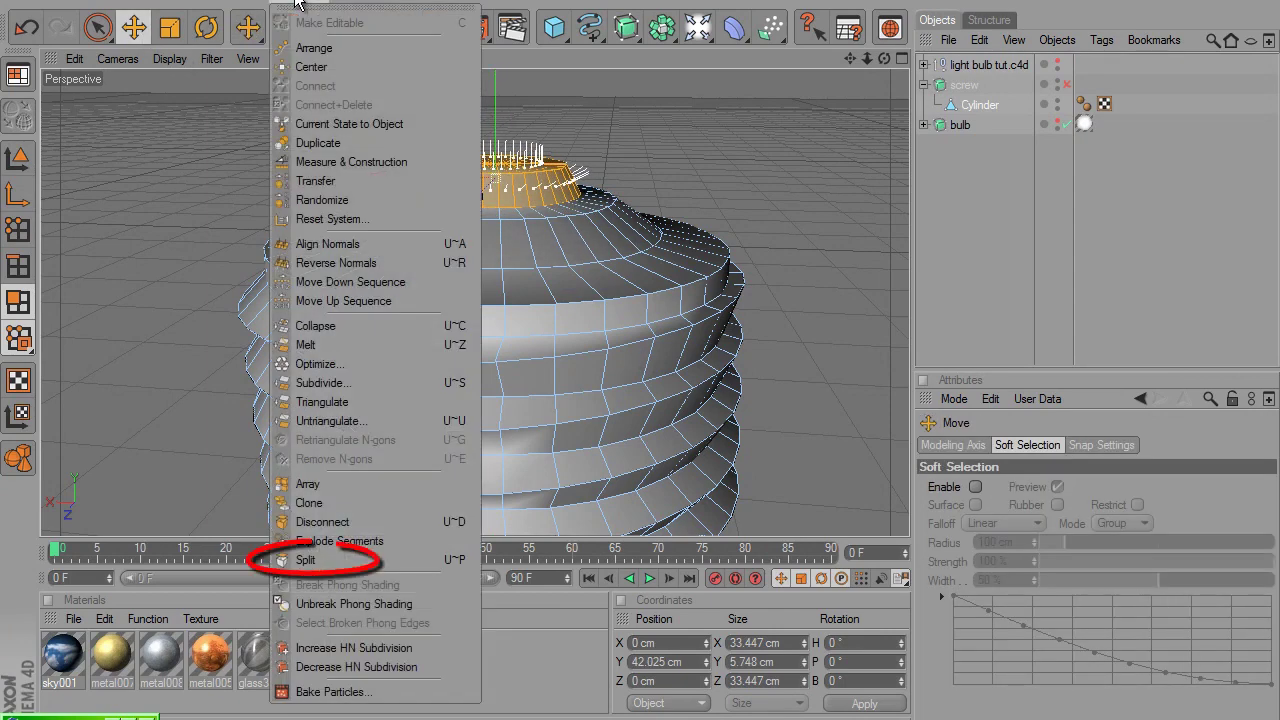
Split off the top cap ring and the ring beneath it as two new Cylinders, then open the Content Browser
left_click(405, 563)
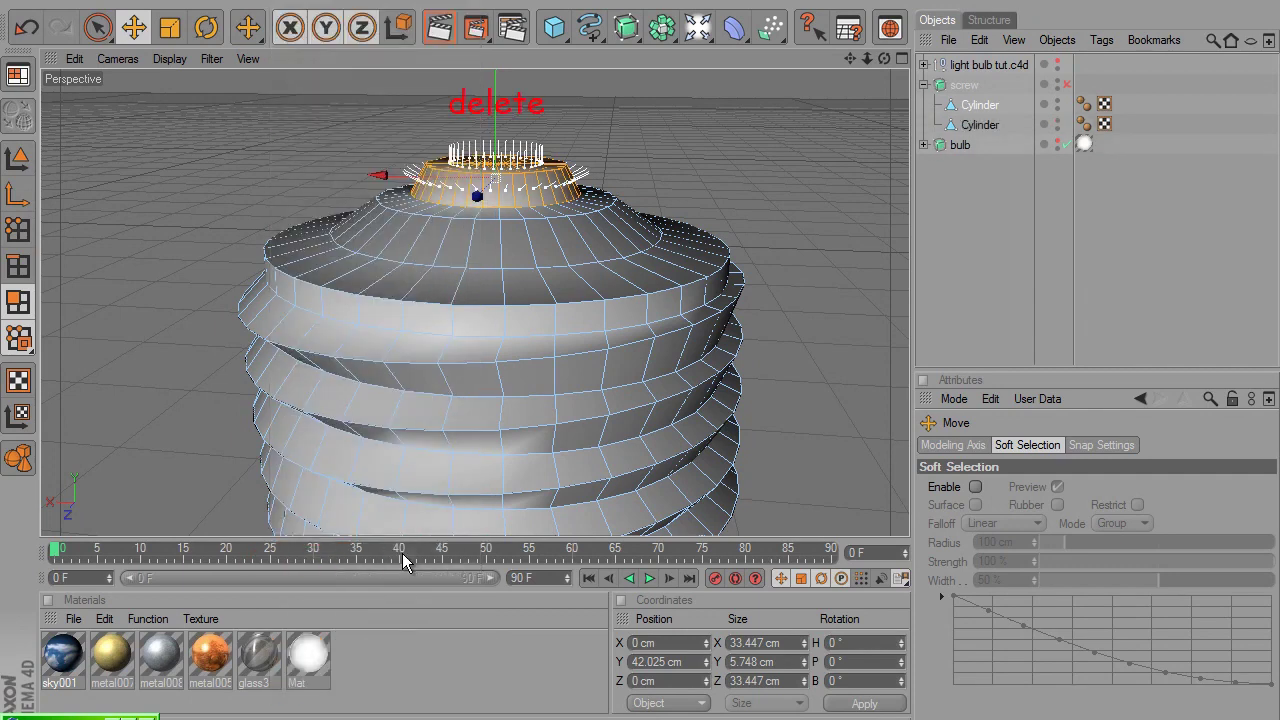
key("Delete")
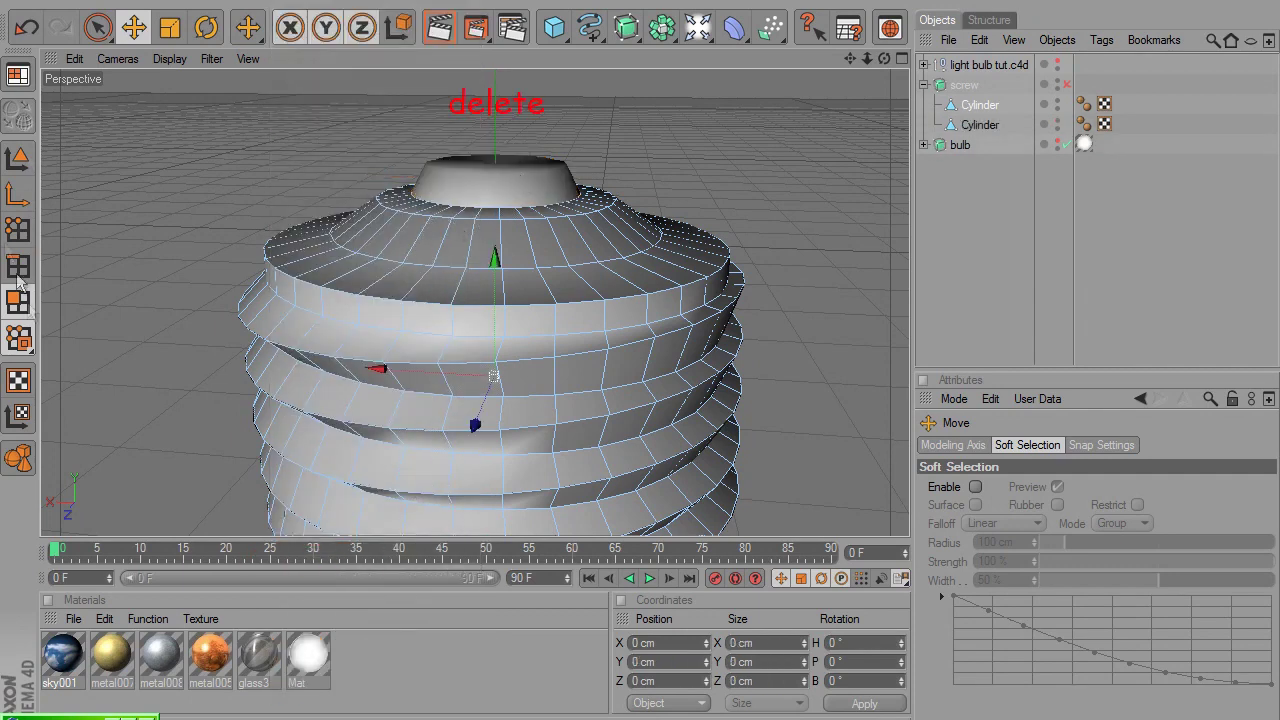
left_click_drag(252, 44, 300, 95)
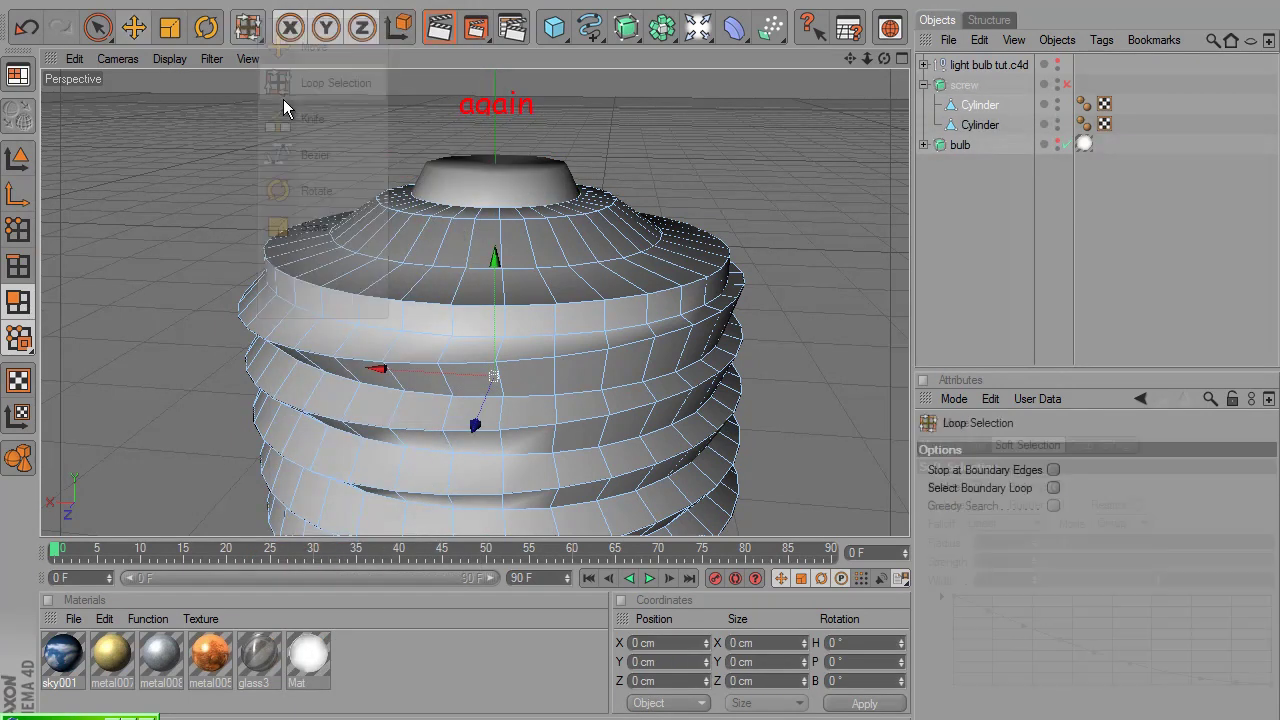
left_click(424, 233)
right_click(422, 224)
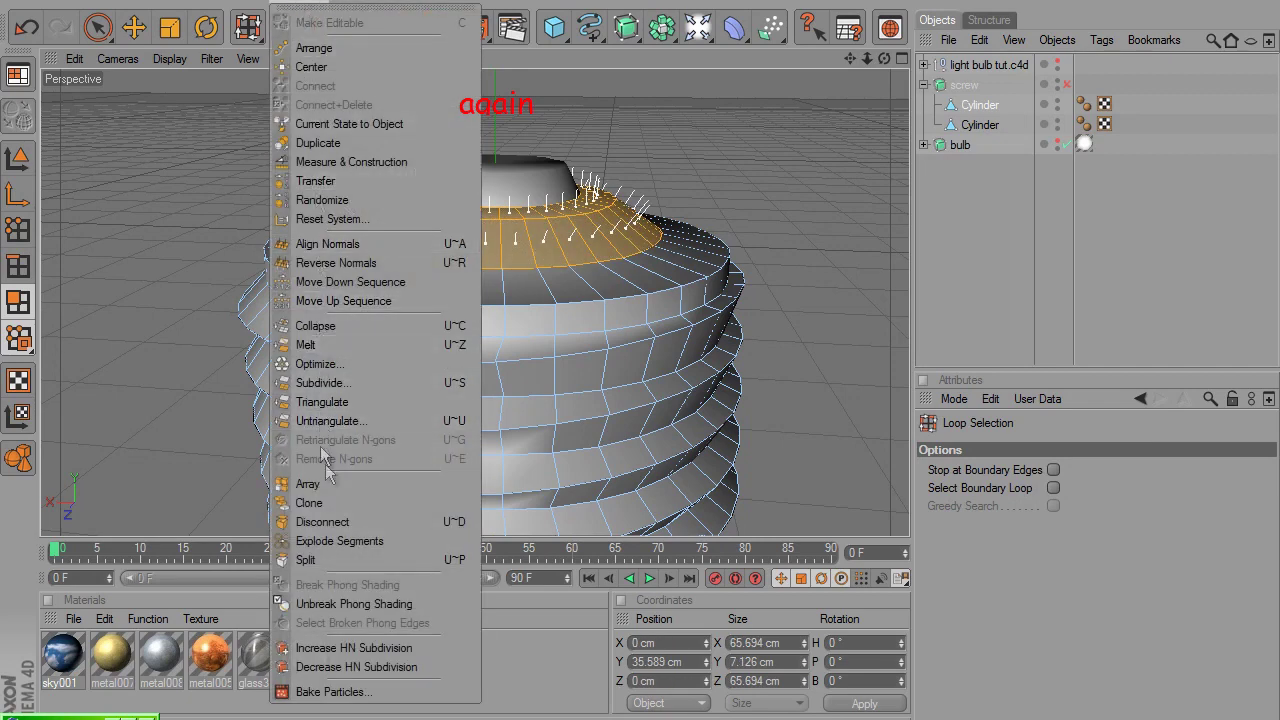
left_click(328, 559)
key("ctrl+shift+a")
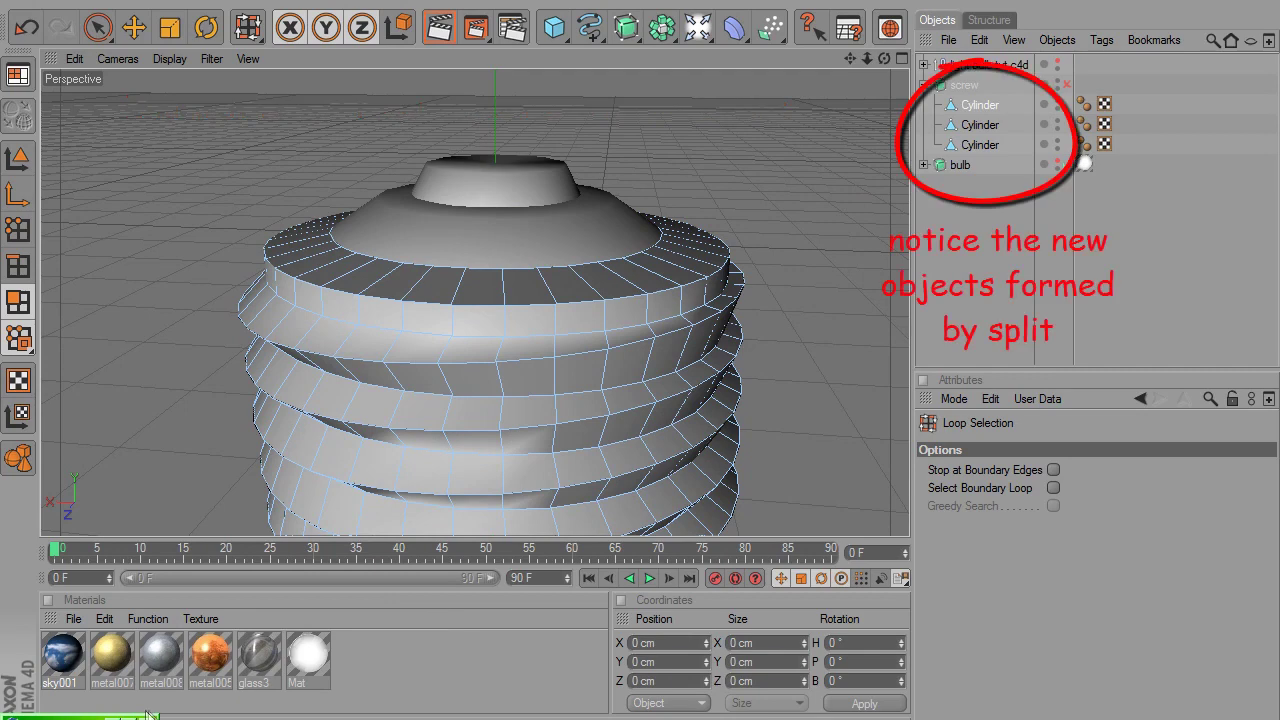
key("shift+F8")
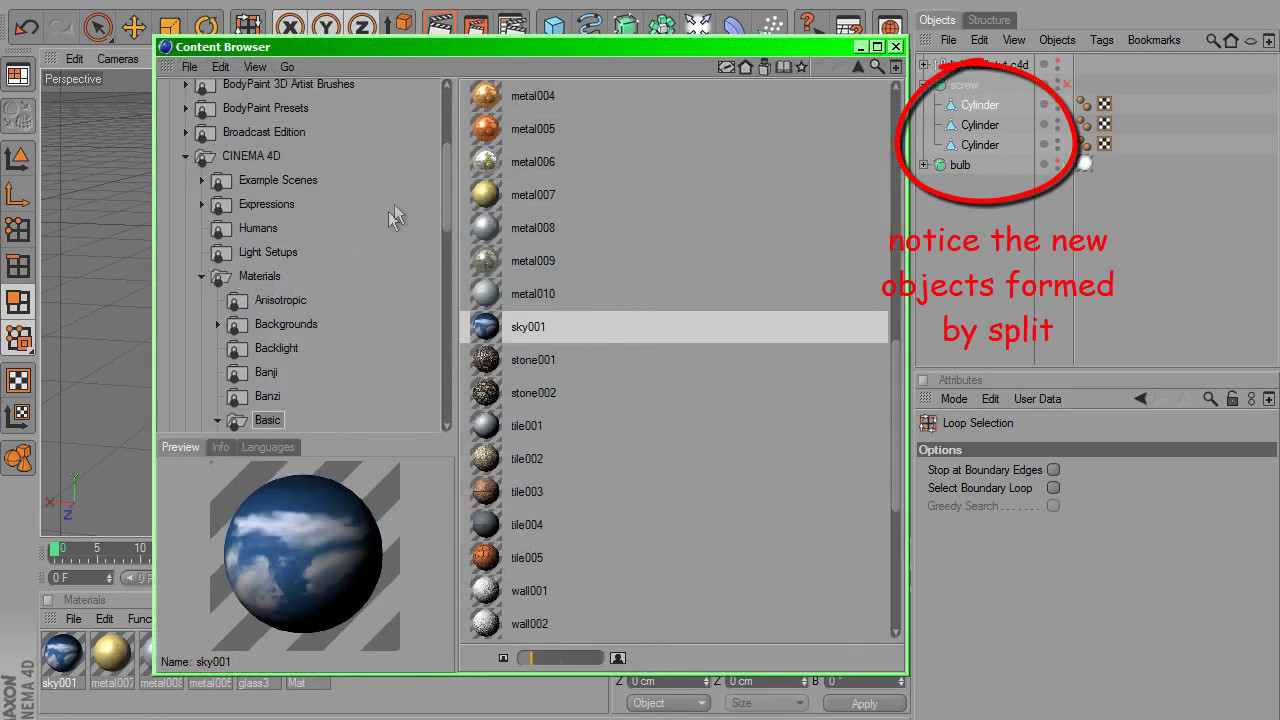
Loop-select the middle cylinder's top polygon ring and apply the alien material to it
left_click_drag(445, 189, 451, 286)
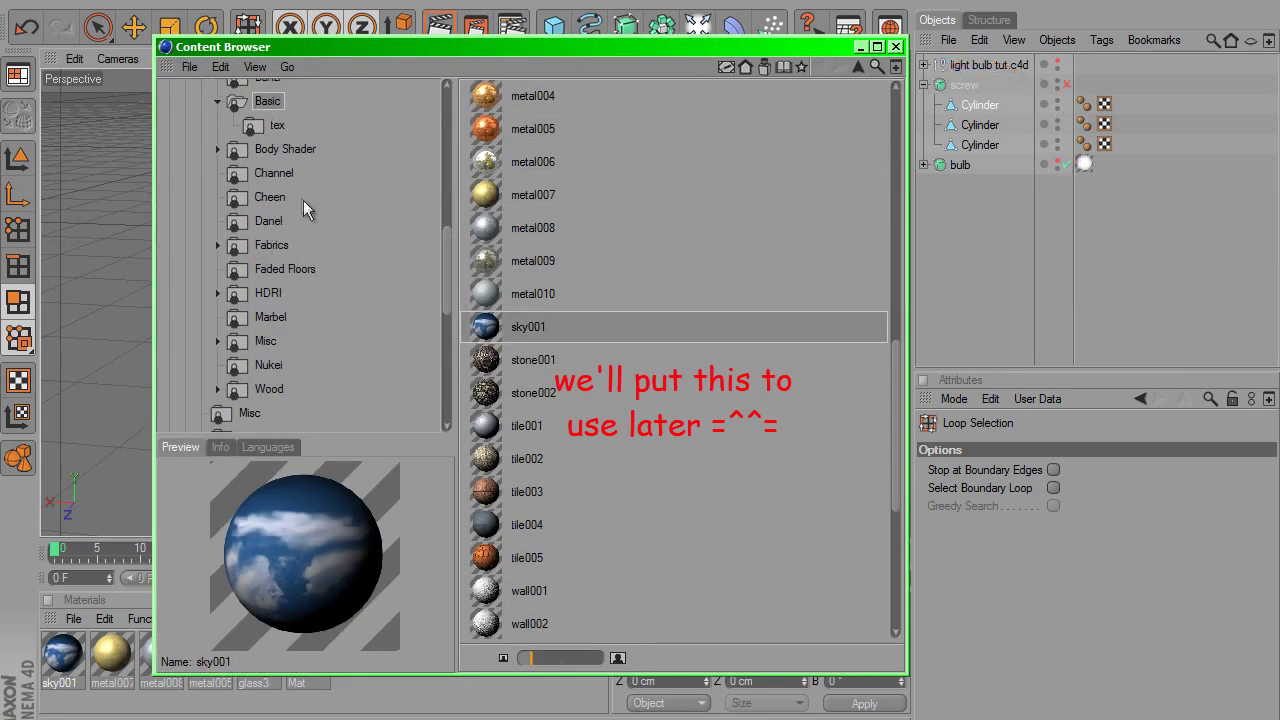
left_click(276, 197)
left_click(280, 221)
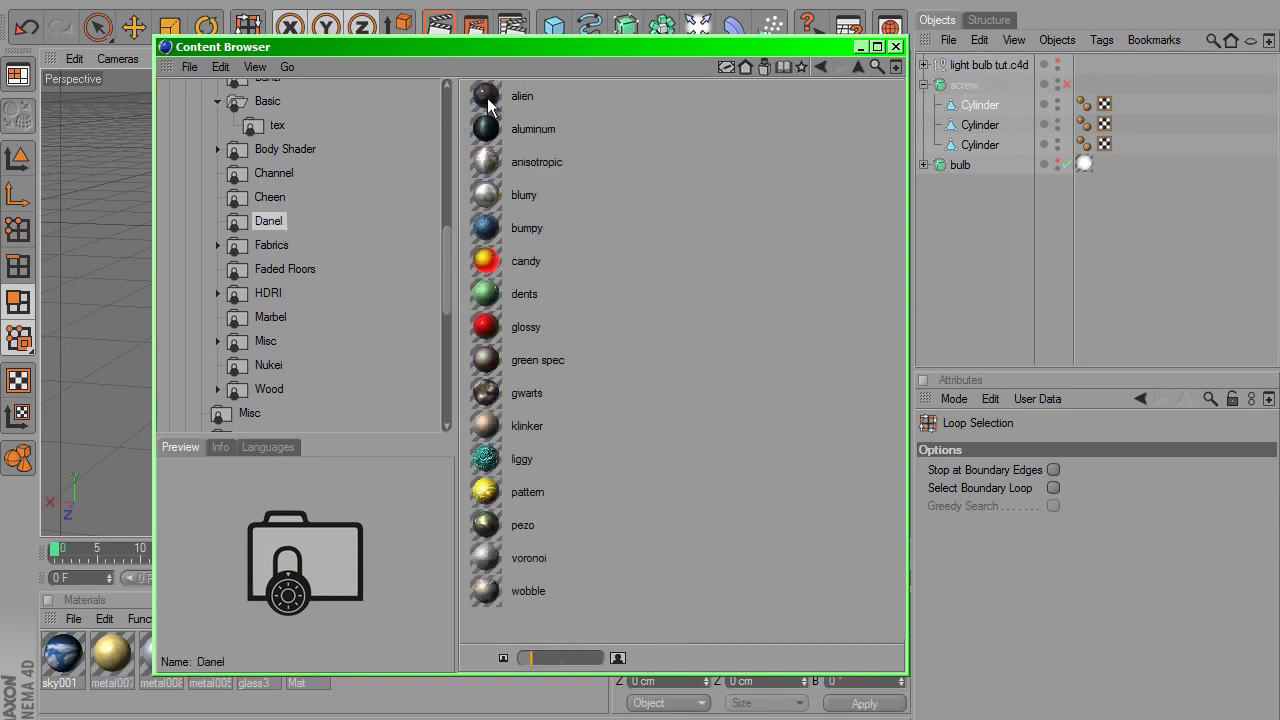
left_click_drag(500, 47, 450, 509)
left_click_drag(437, 557, 522, 262)
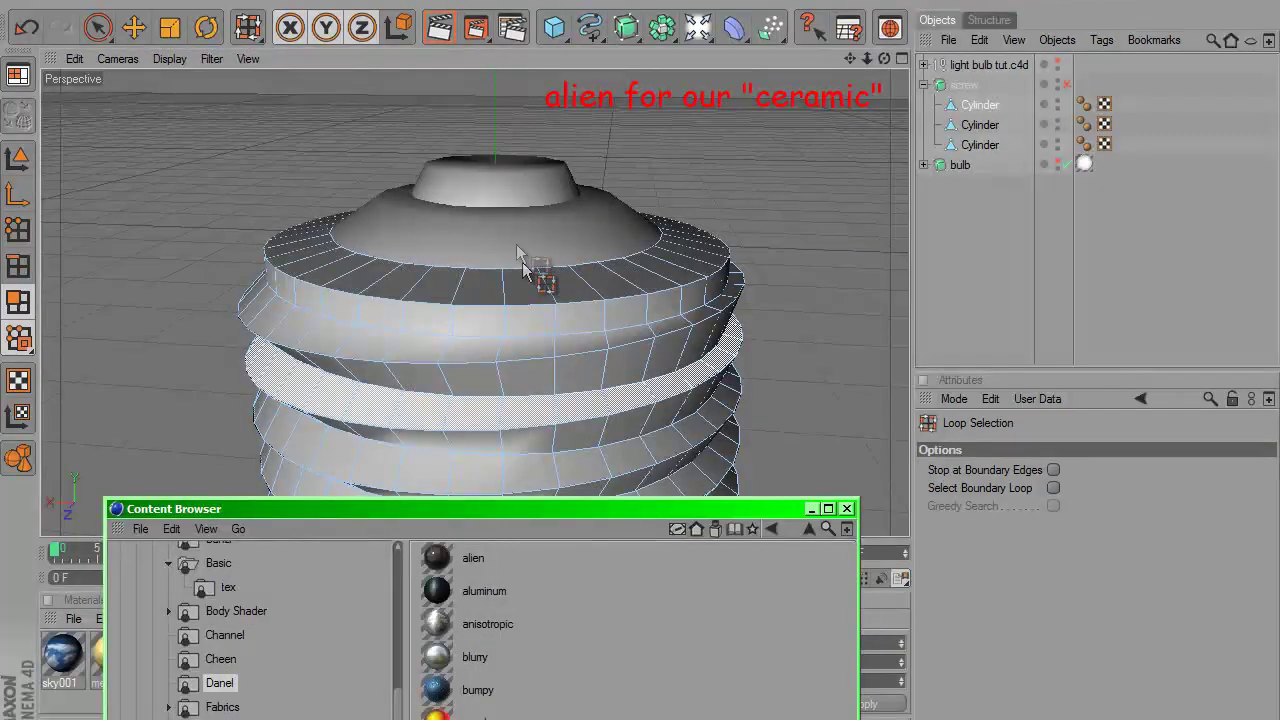
left_click(97, 27)
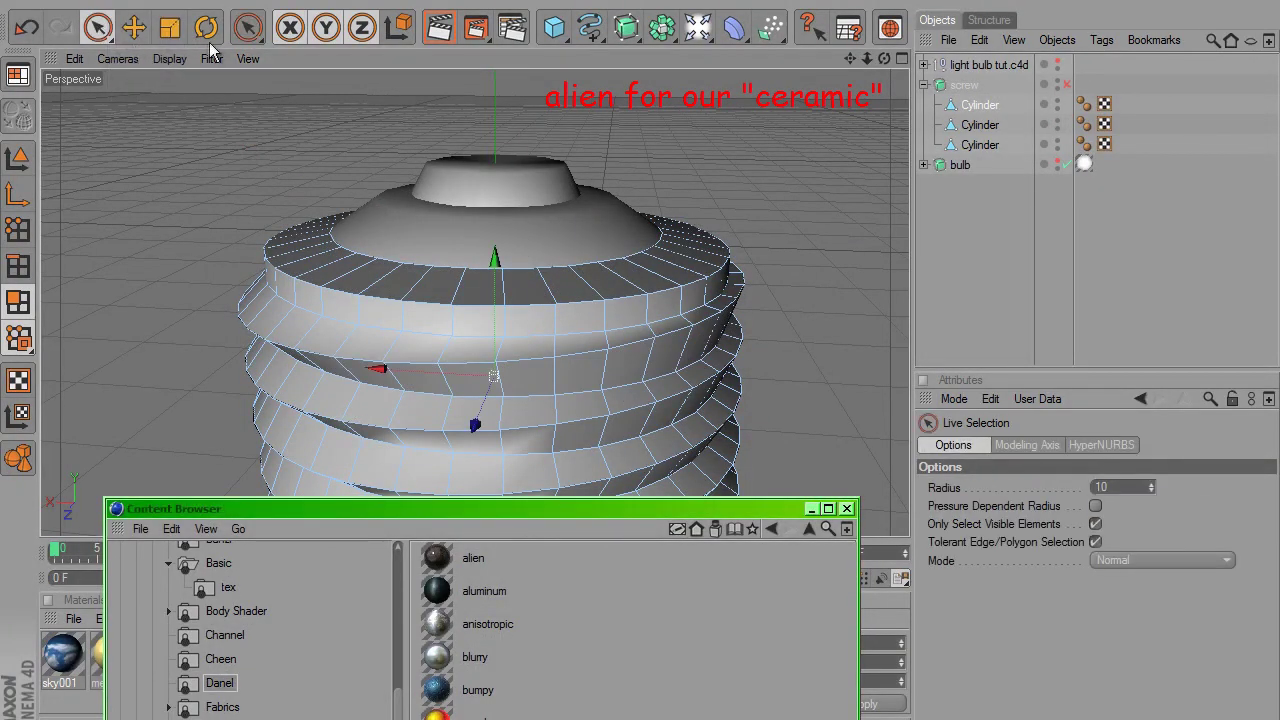
left_click_drag(248, 27, 300, 80)
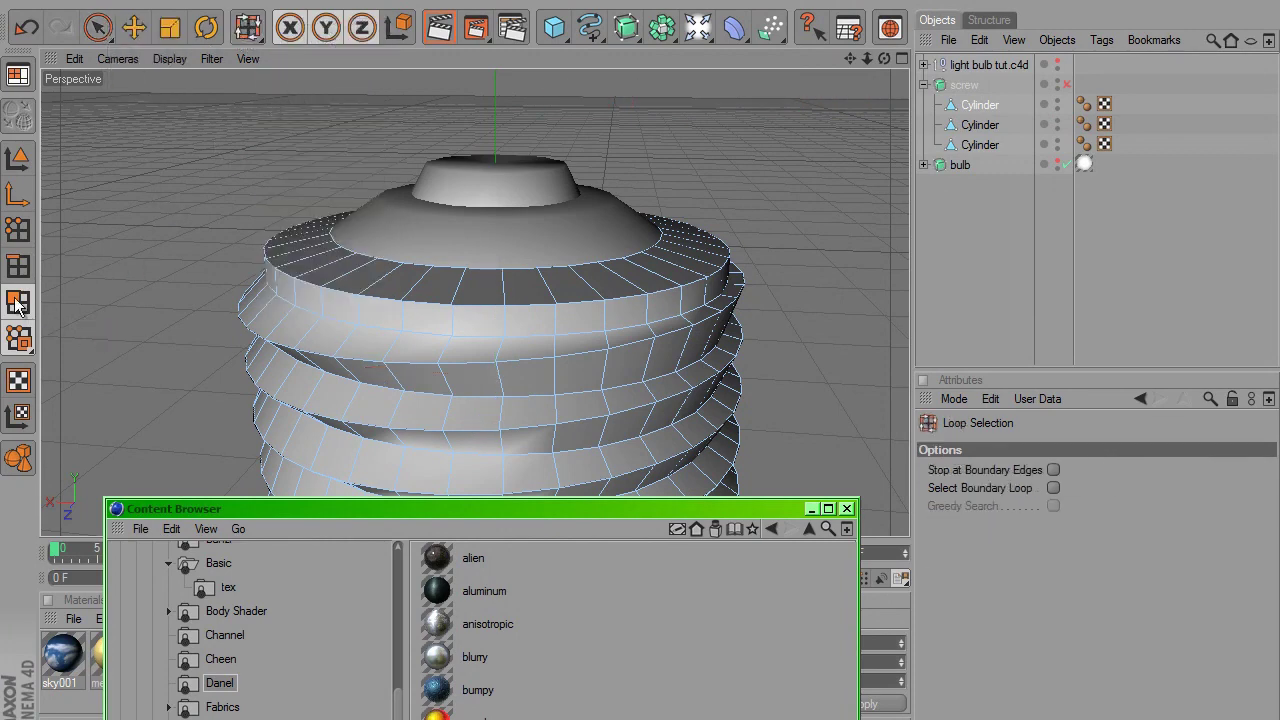
left_click(17, 303)
left_click(450, 235)
left_click(503, 257)
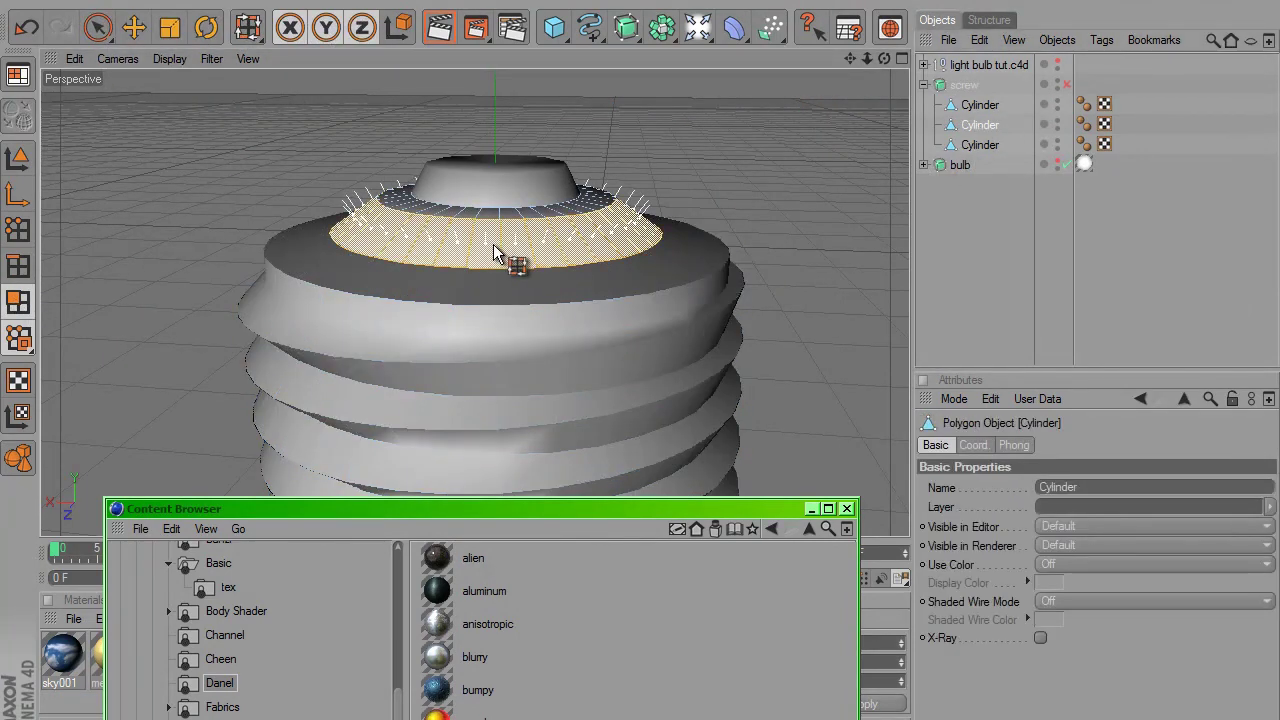
left_click(493, 244)
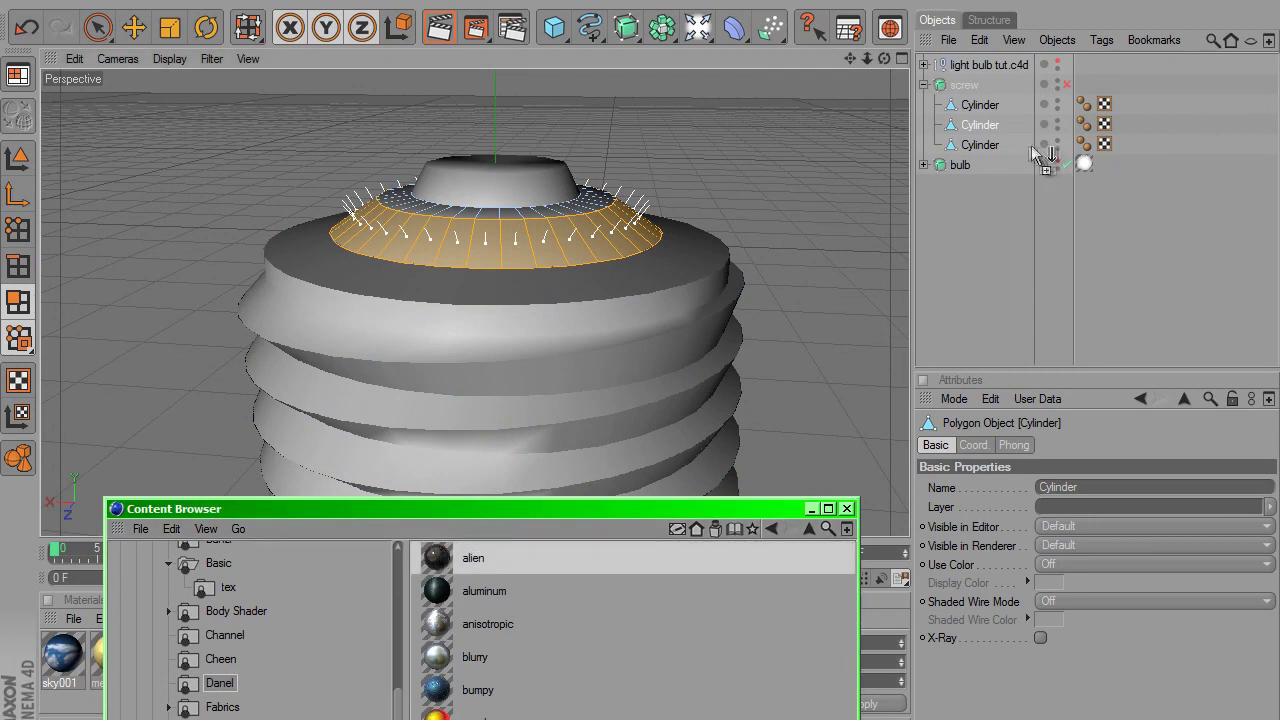
left_click_drag(1035, 152, 985, 125)
Apply metal005 from the Basic collection to the third cylinder, the screw's tip
left_click(978, 103)
left_click(974, 145)
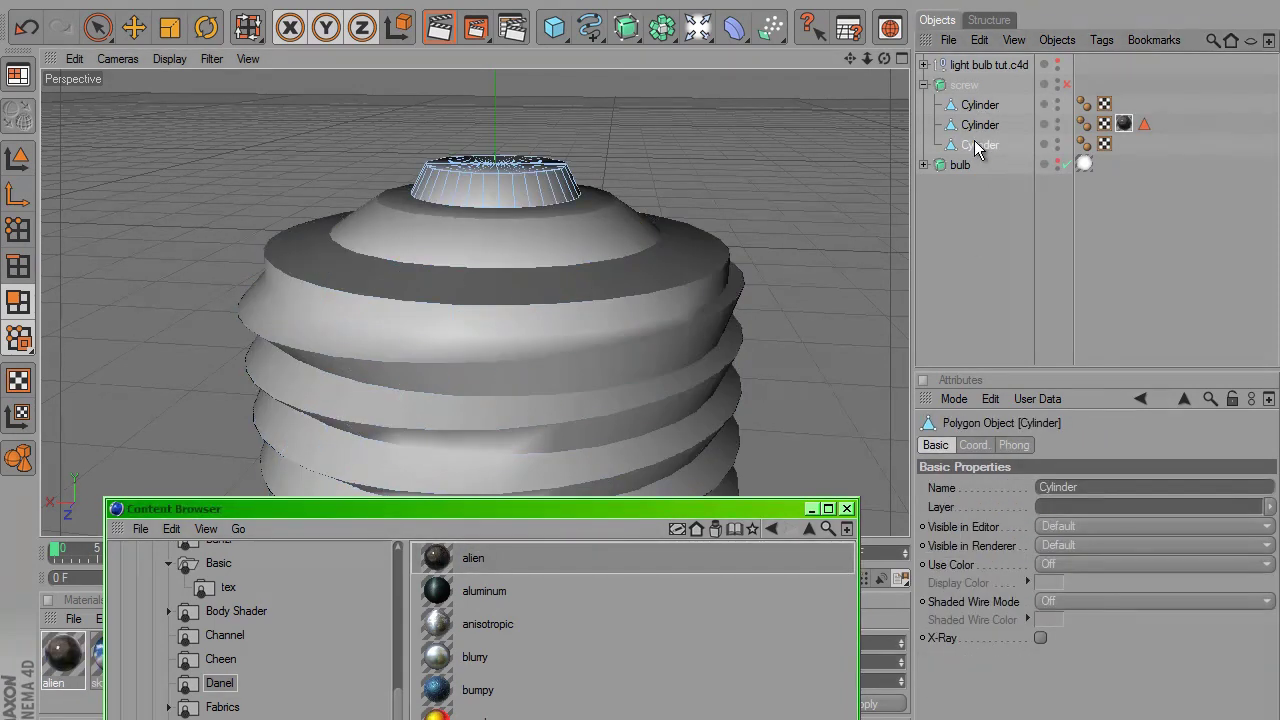
left_click_drag(489, 512, 479, 358)
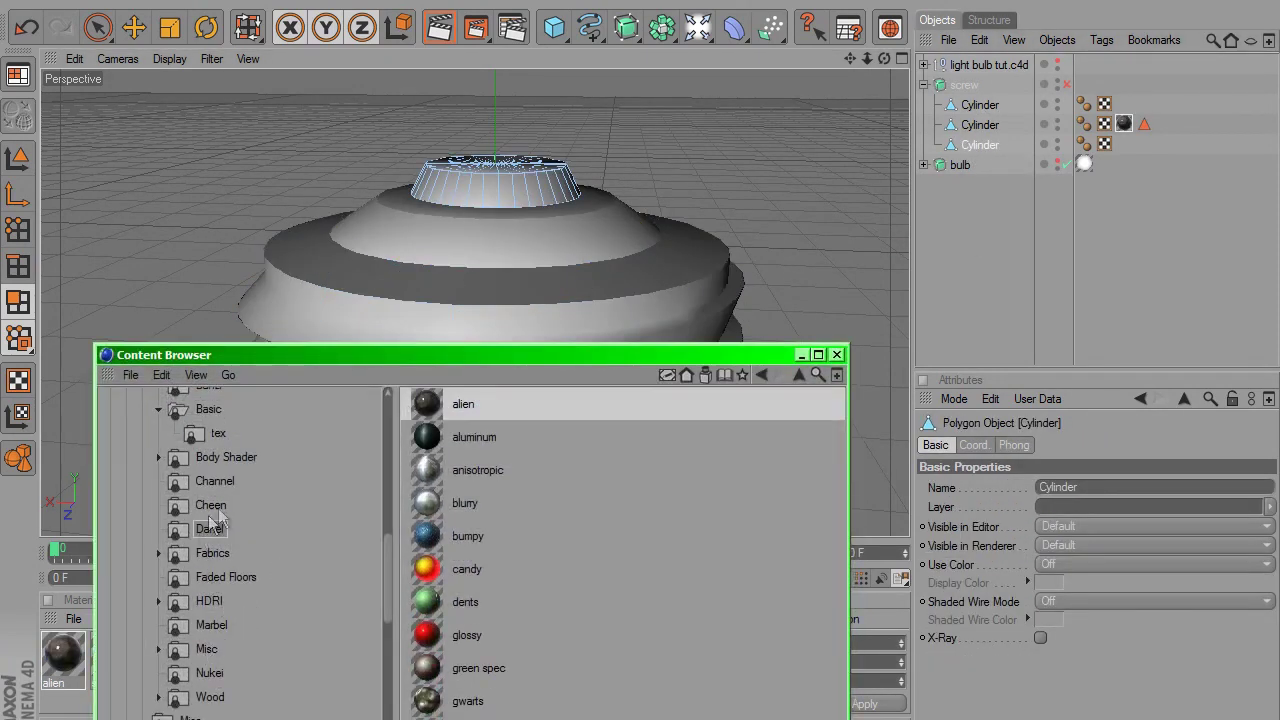
left_click_drag(581, 364, 599, 176)
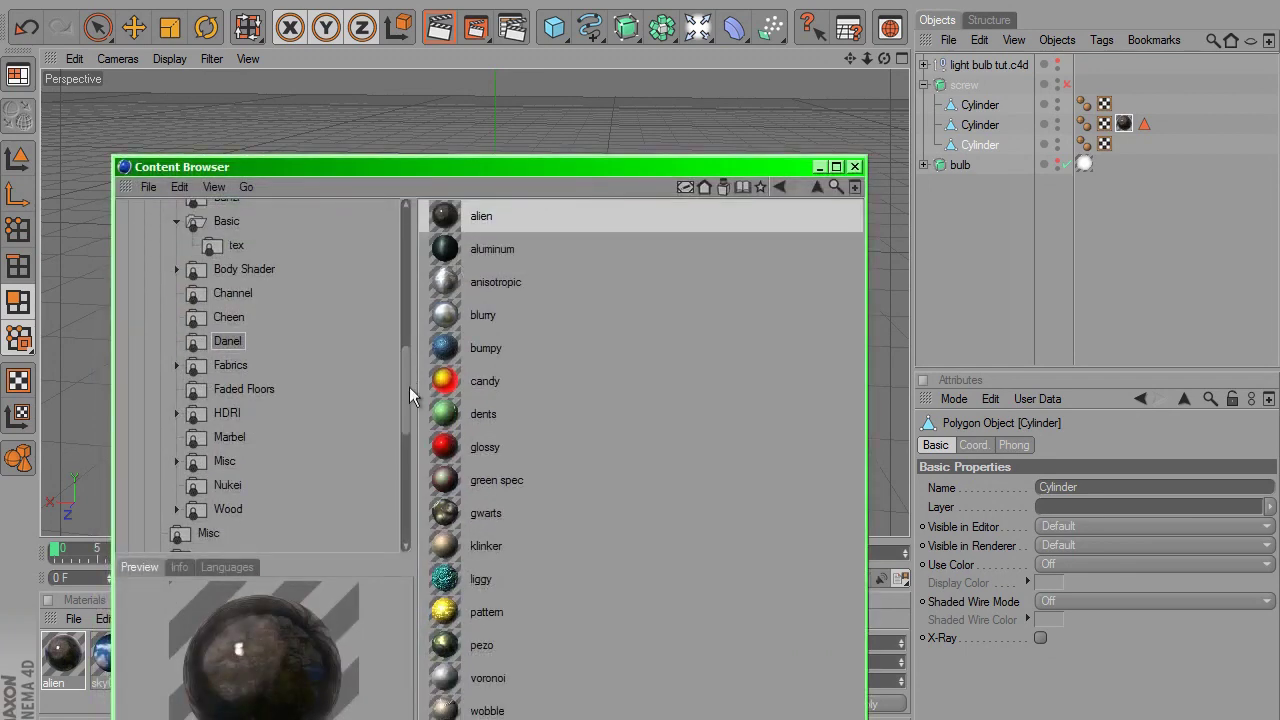
left_click_drag(409, 395, 405, 375)
left_click(226, 309)
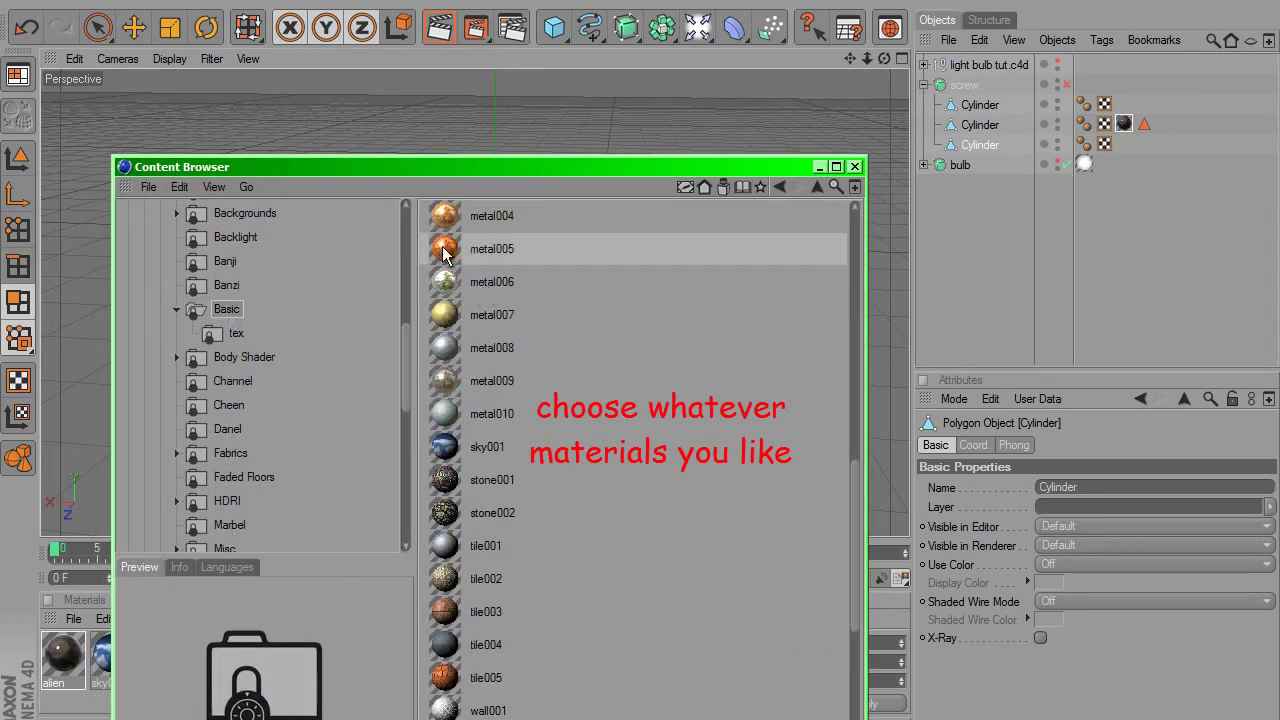
left_click_drag(444, 254, 977, 145)
left_click(819, 167)
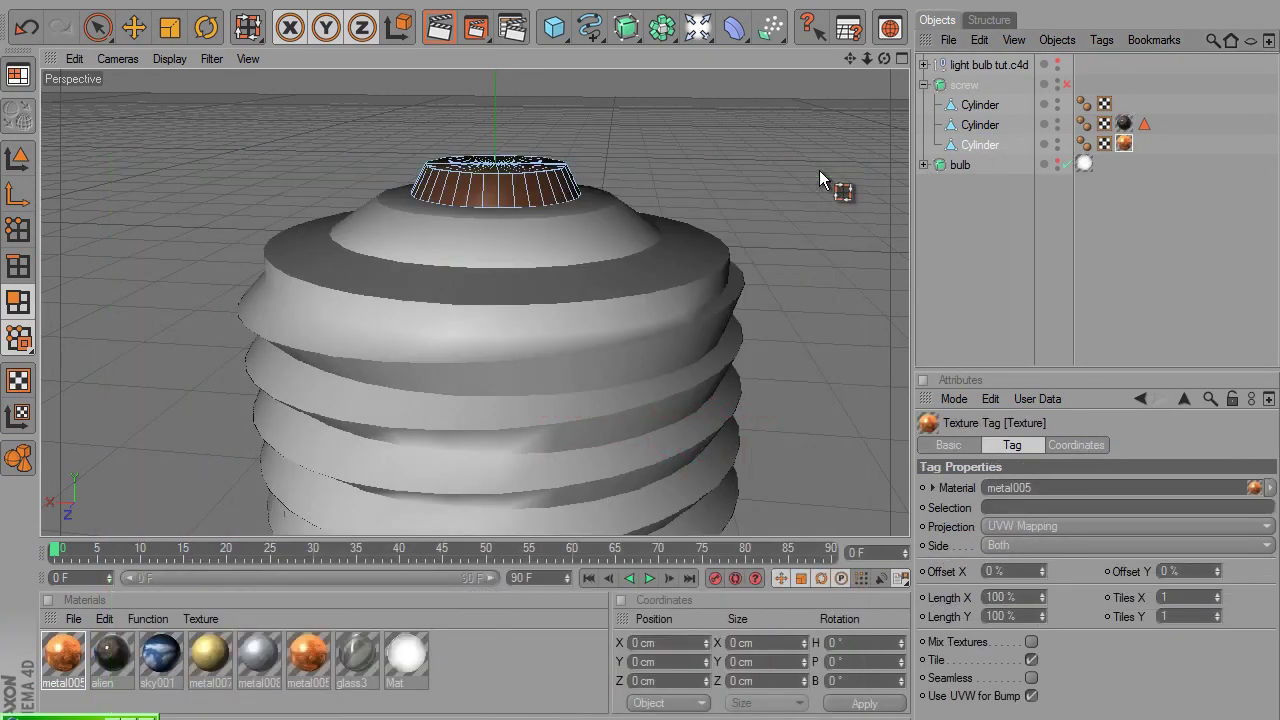
Apply metal009 to the first cylinder's threaded body
left_click(80, 716)
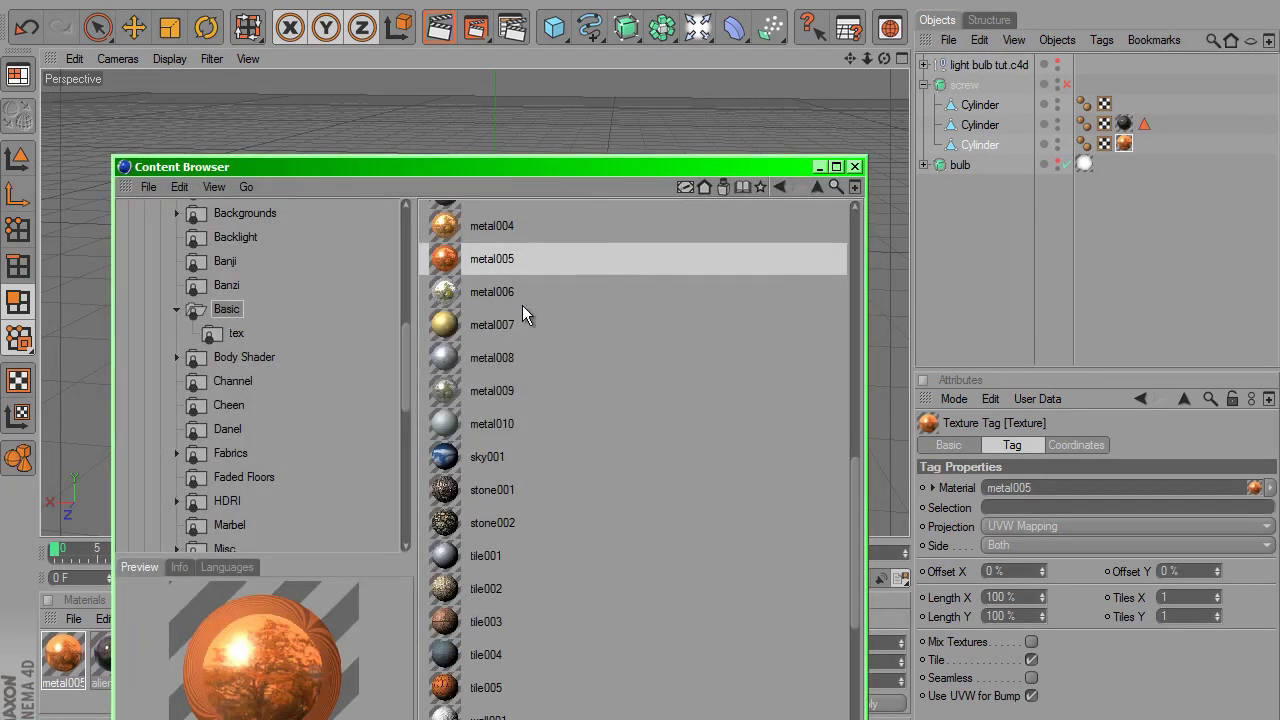
left_click(449, 392)
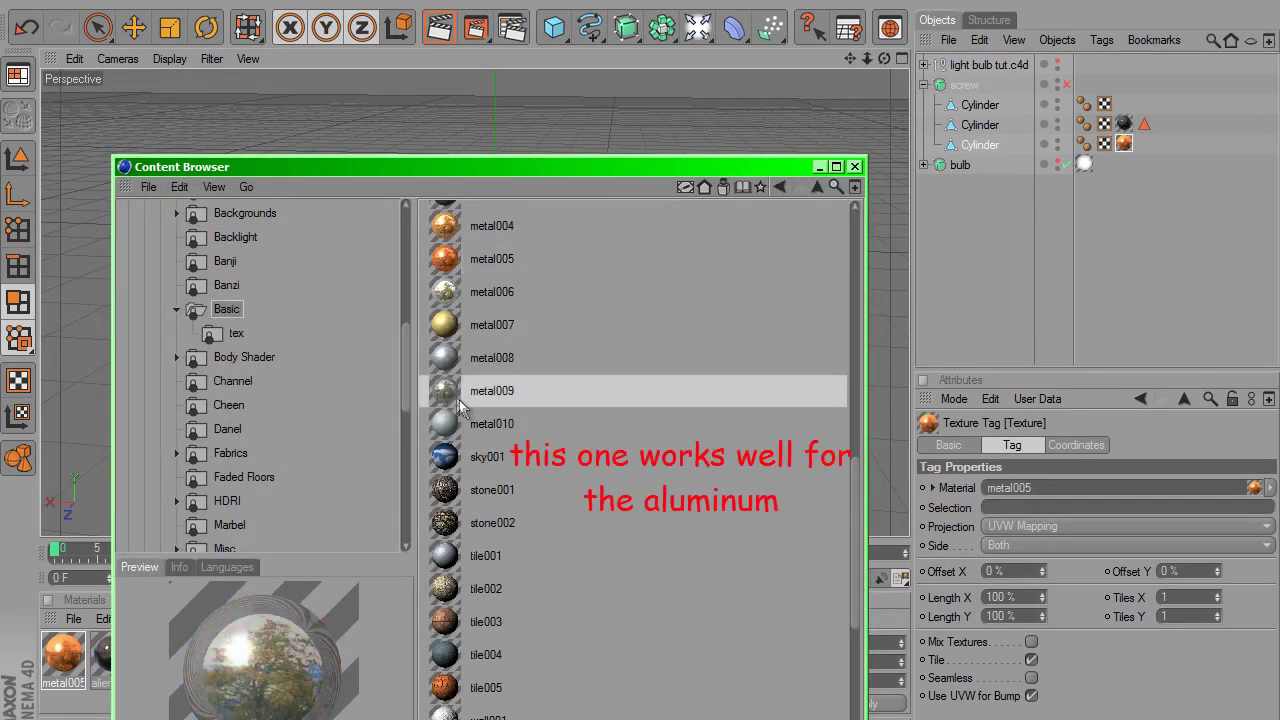
left_click_drag(635, 160, 635, 363)
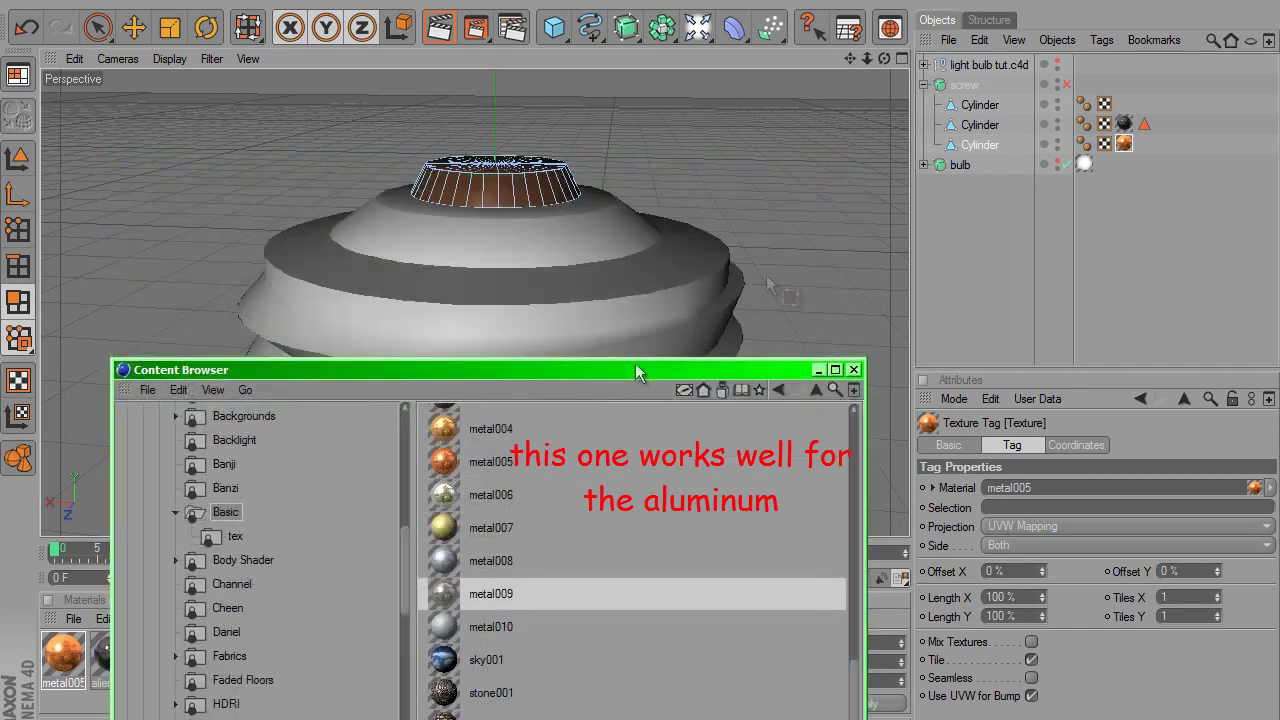
left_click(967, 108)
left_click_drag(447, 597, 980, 106)
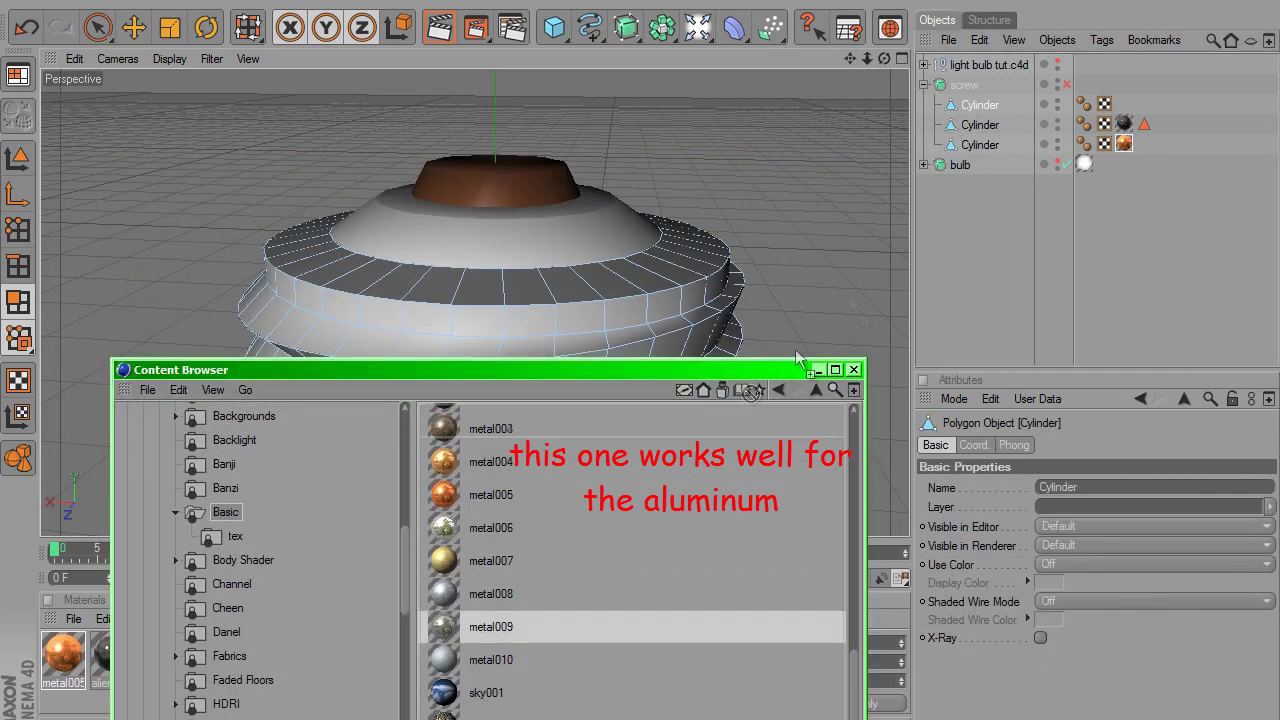
left_click(816, 370)
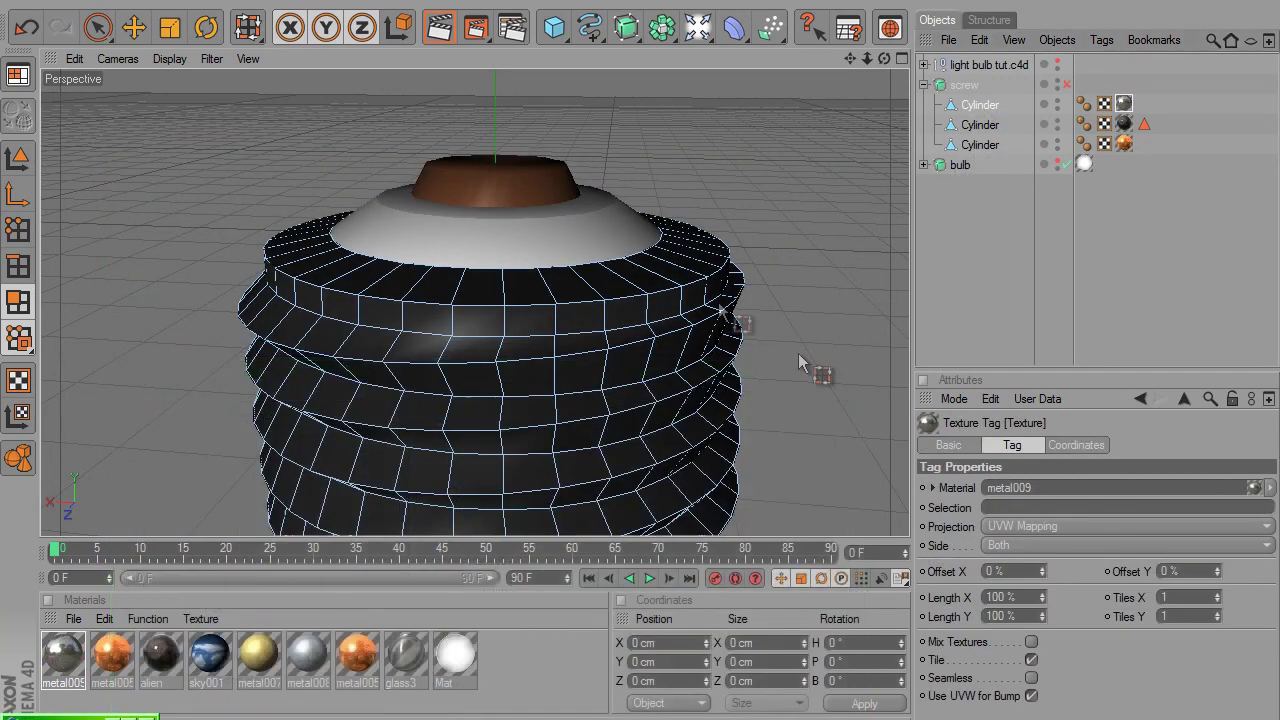
Render a preview, apply the white material to the bulb, and re-enable the hidden bulb group
left_click(439, 27)
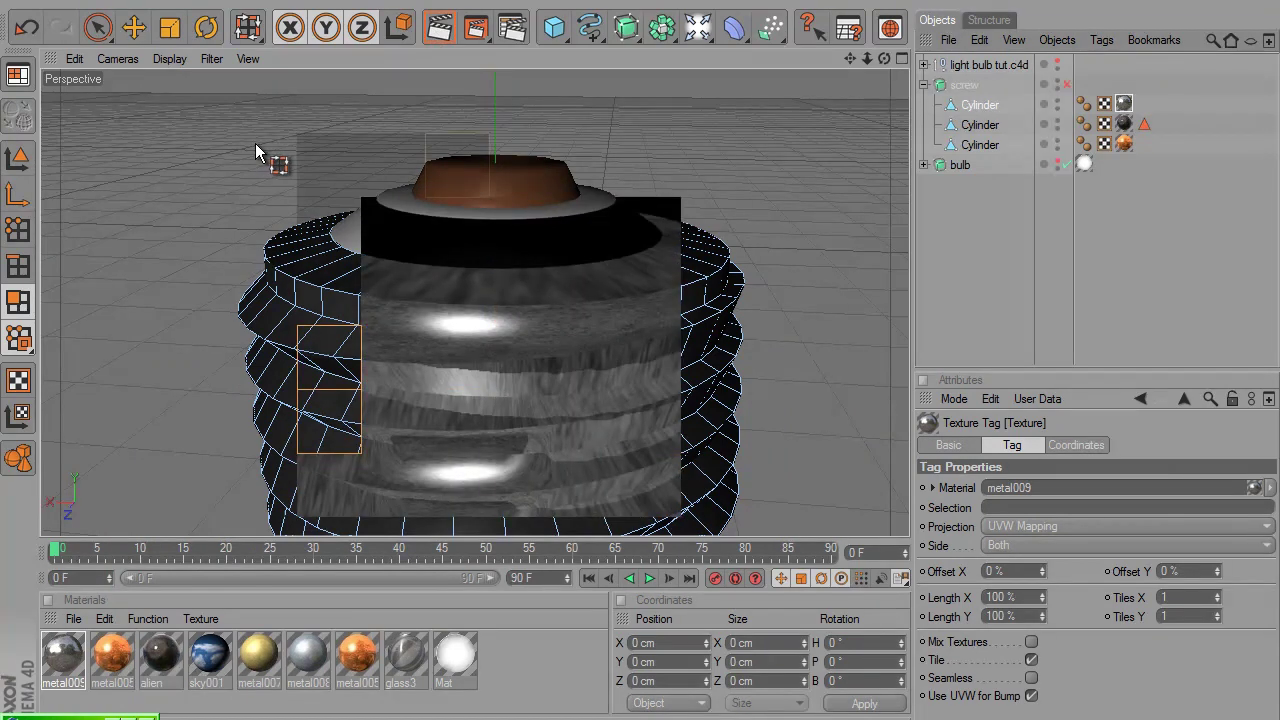
scroll(529, 220, "down", 5)
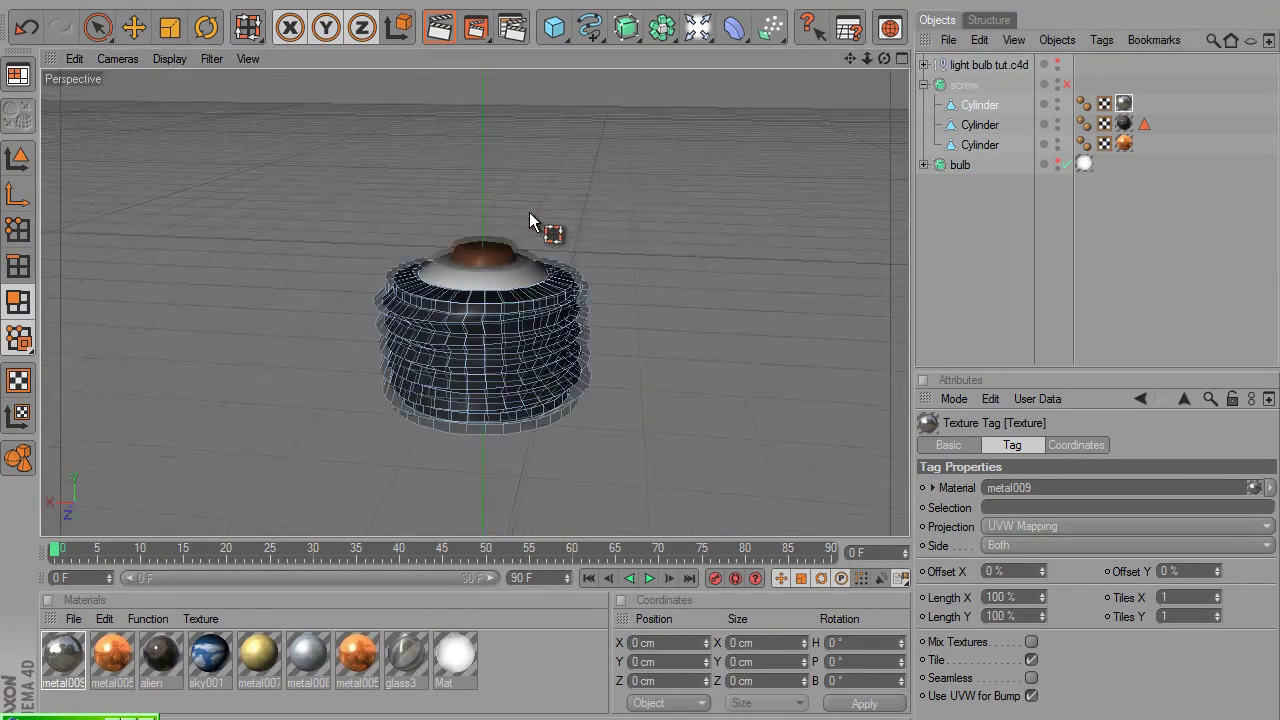
left_click_drag(855, 55, 640, 345)
left_click_drag(1083, 167, 1084, 164)
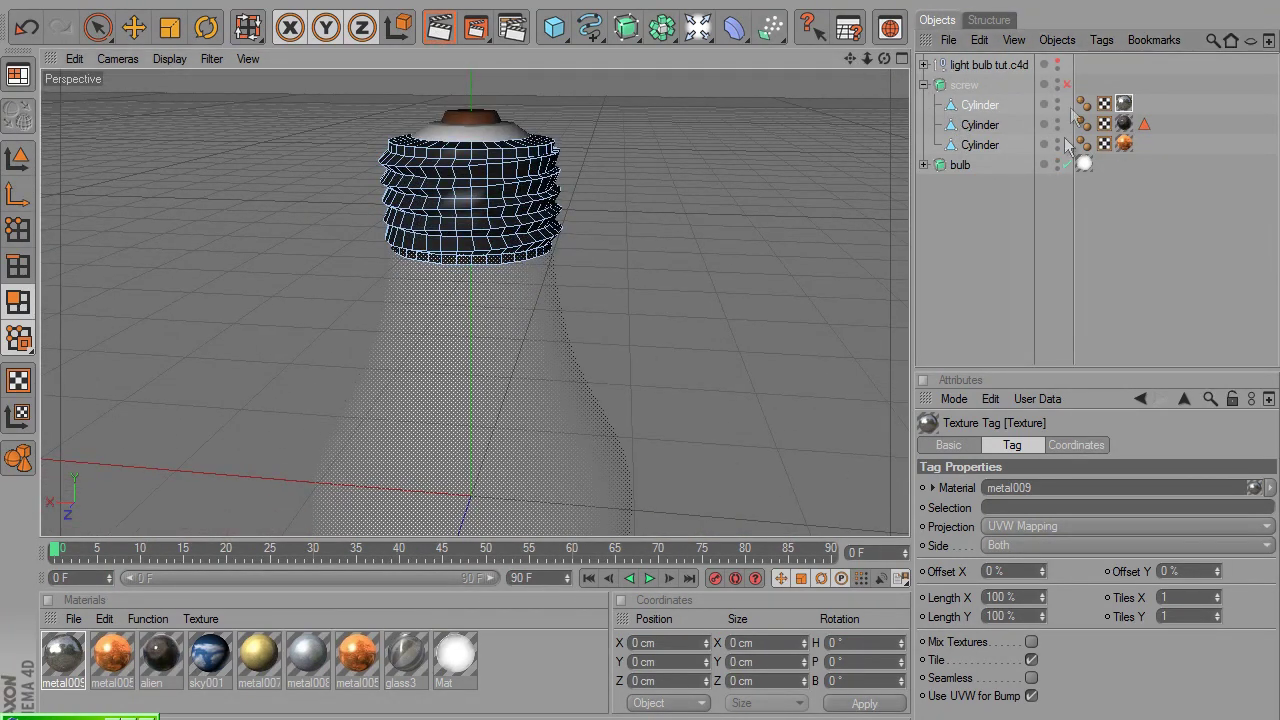
left_click(1066, 86)
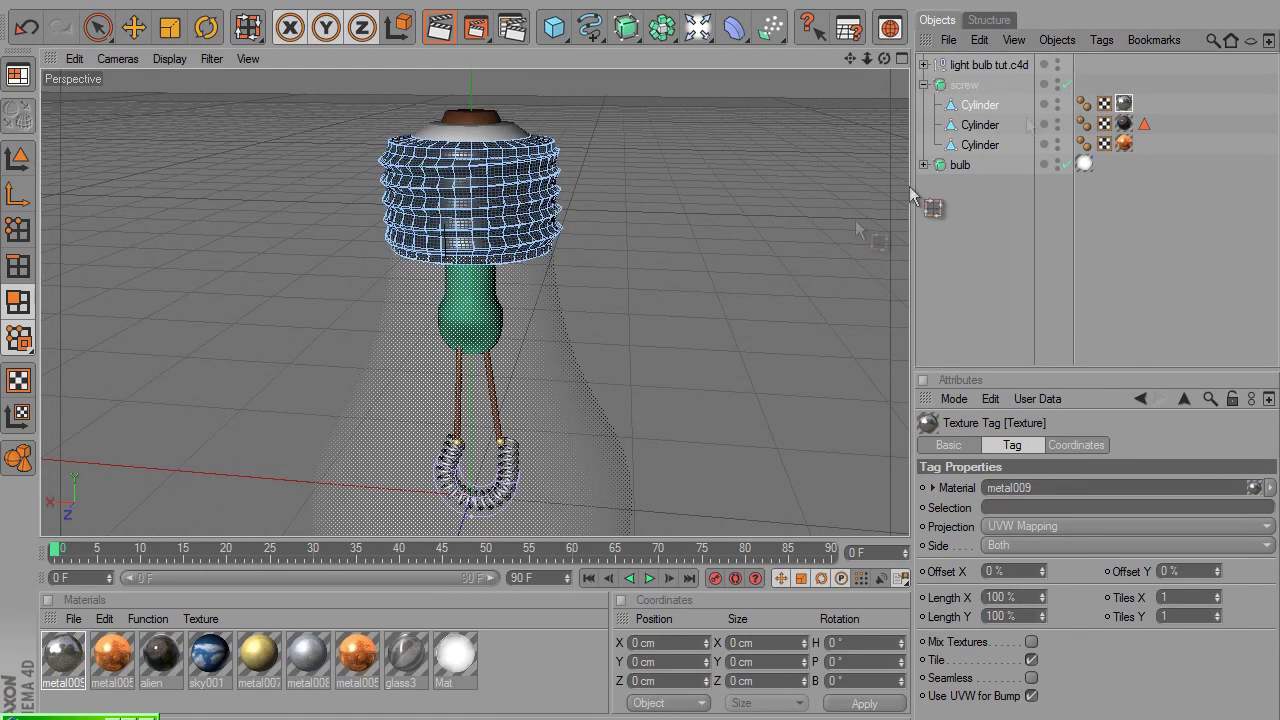
Add a Sky object and give it the sky001 material
scroll(827, 289, "down", 2)
scroll(827, 289, "down", 2)
scroll(827, 289, "down", 2)
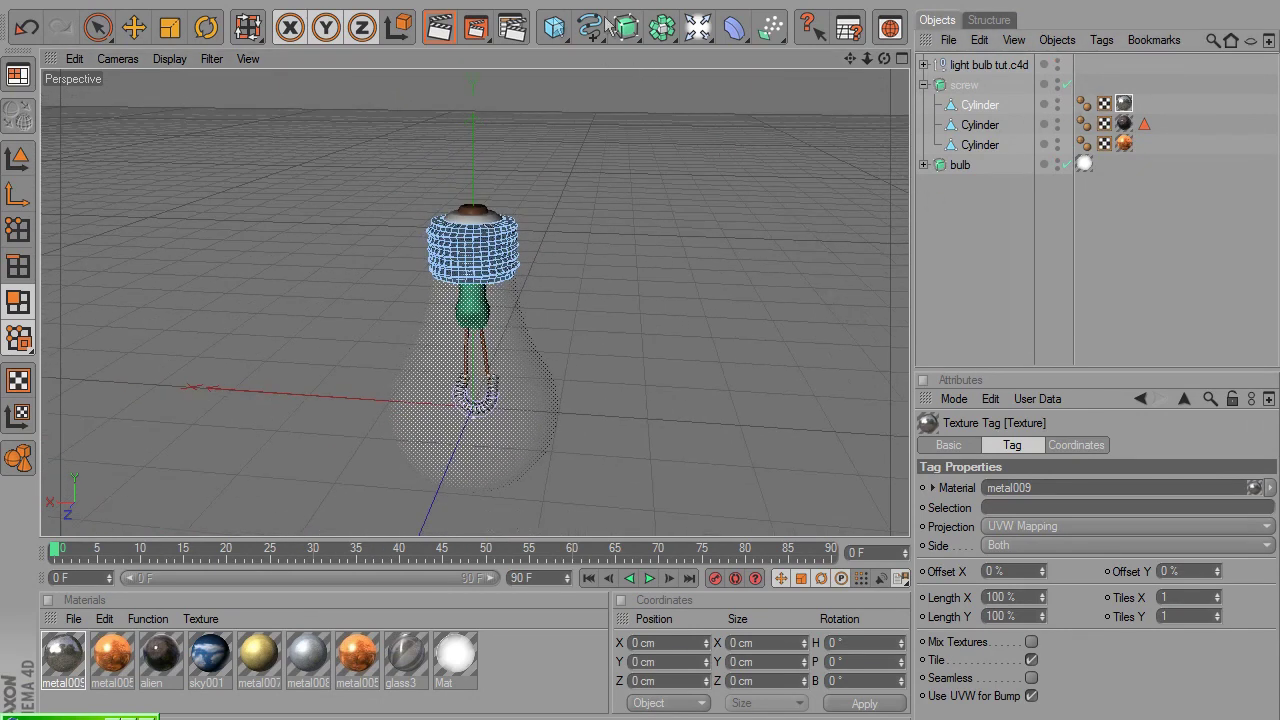
left_click(698, 27)
left_click(991, 109)
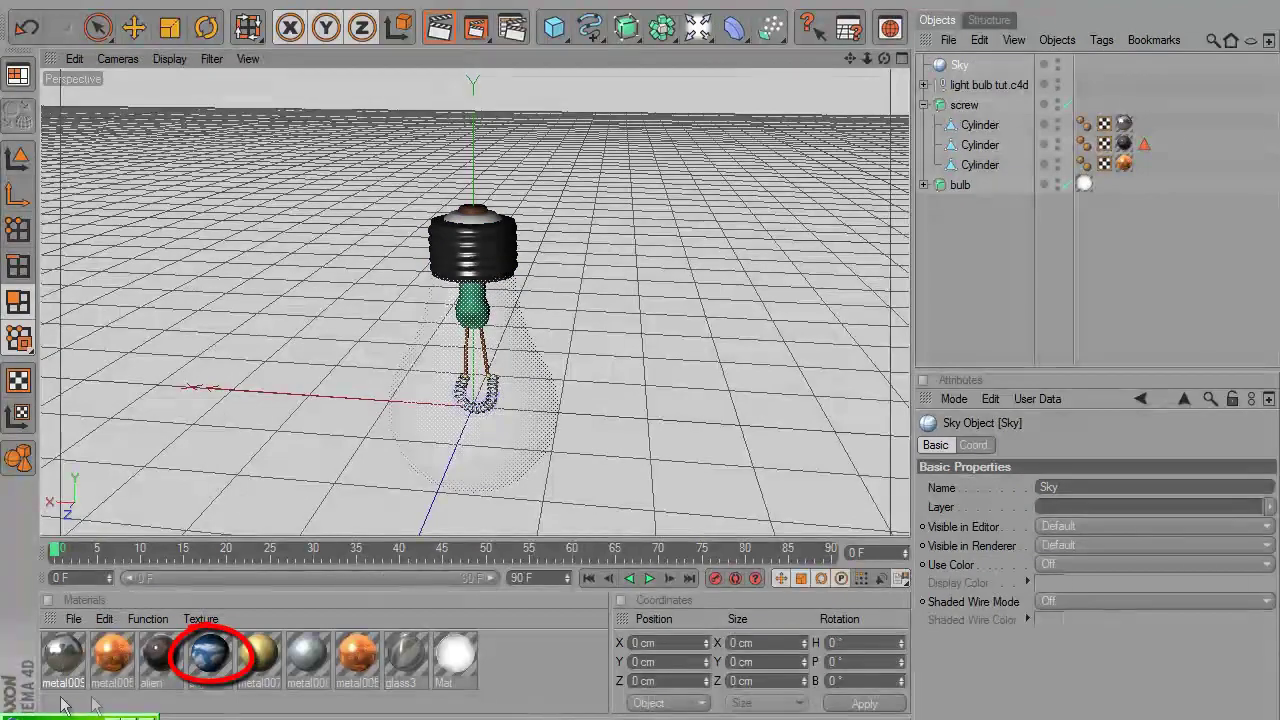
mouse_move(210, 655)
left_mouse_down()
mouse_move(459, 555)
mouse_move(965, 65)
left_mouse_up()
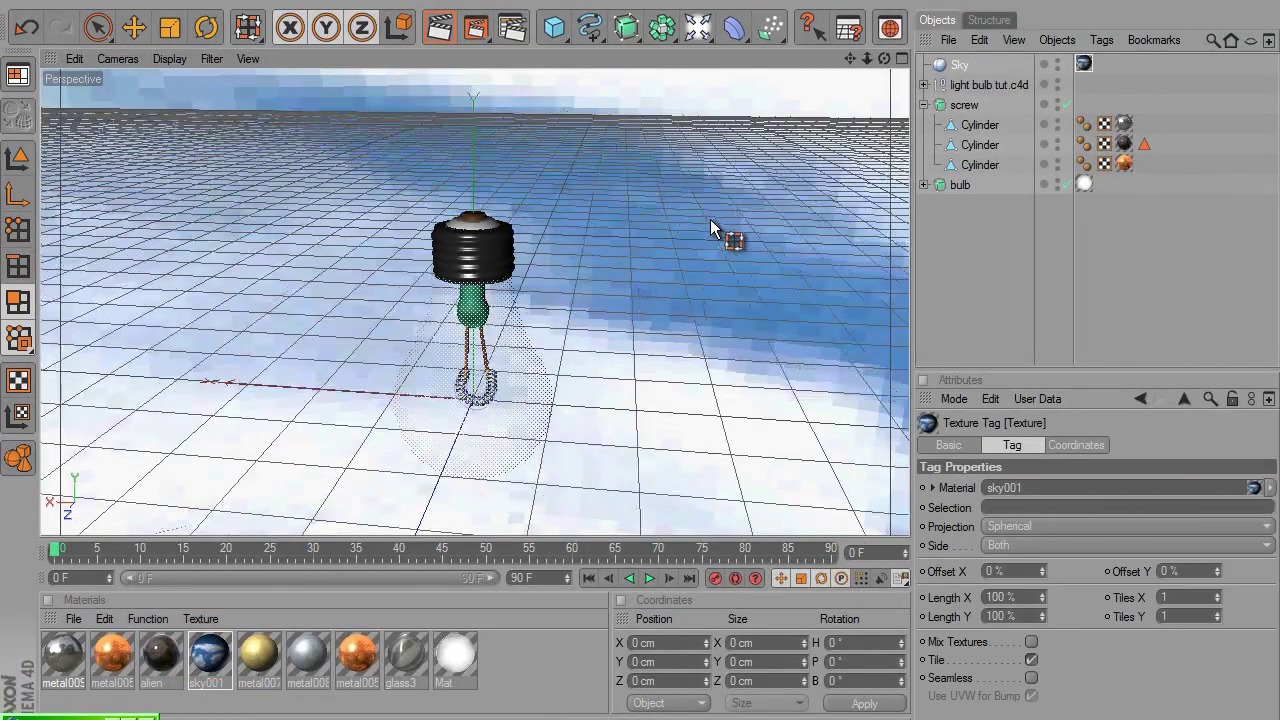
mouse_move(642, 346)
right_mouse_down("alt")
mouse_move(745, 222)
mouse_move(709, 173)
right_mouse_up("alt")
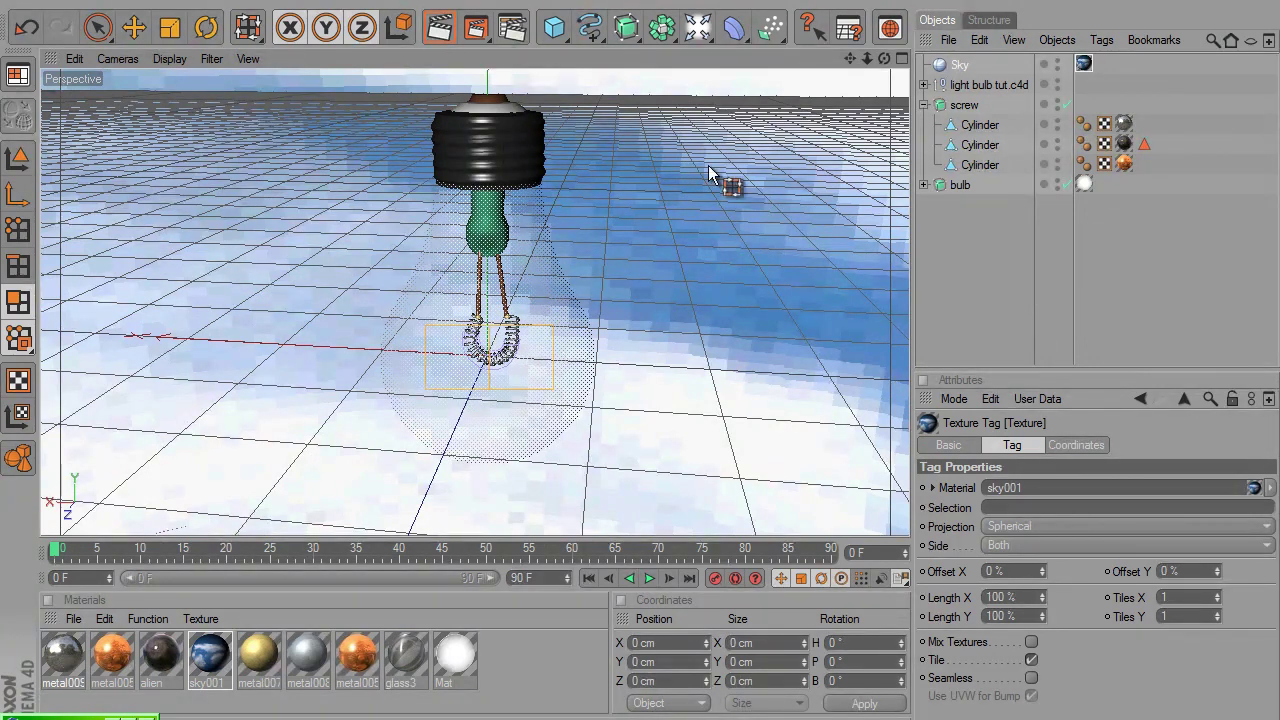